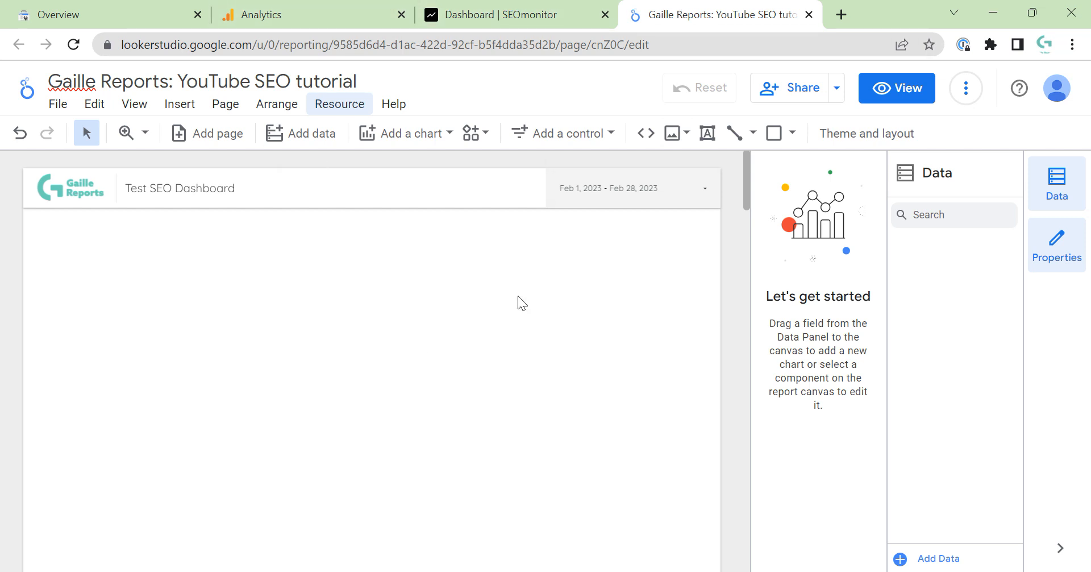
# Step: Review the Google Analytics account's properties and views, the Search Console overview and the SEOmonitor dashboard
pyautogui.click(316, 8)
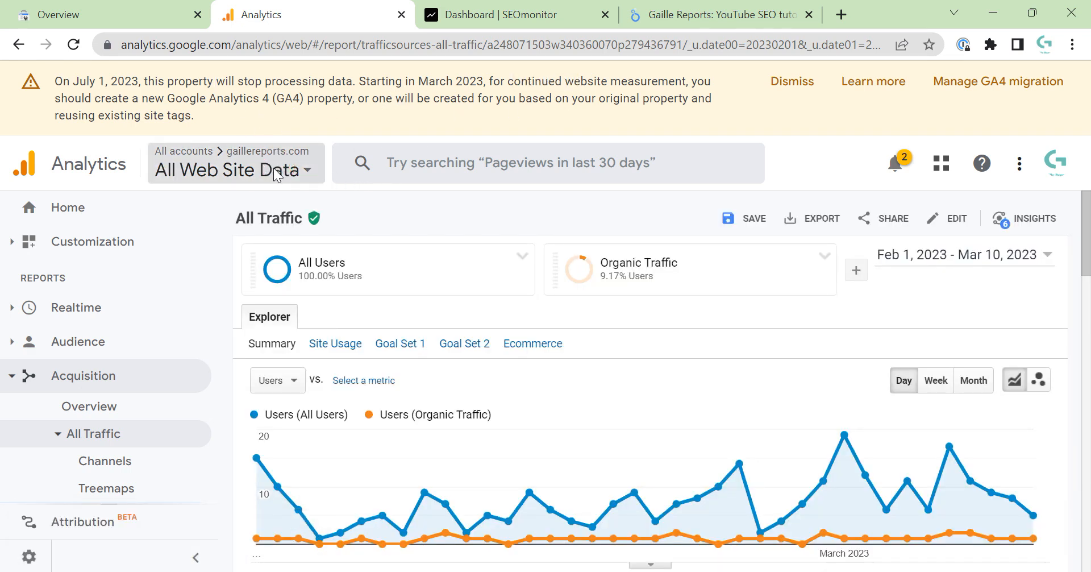
pyautogui.click(279, 170)
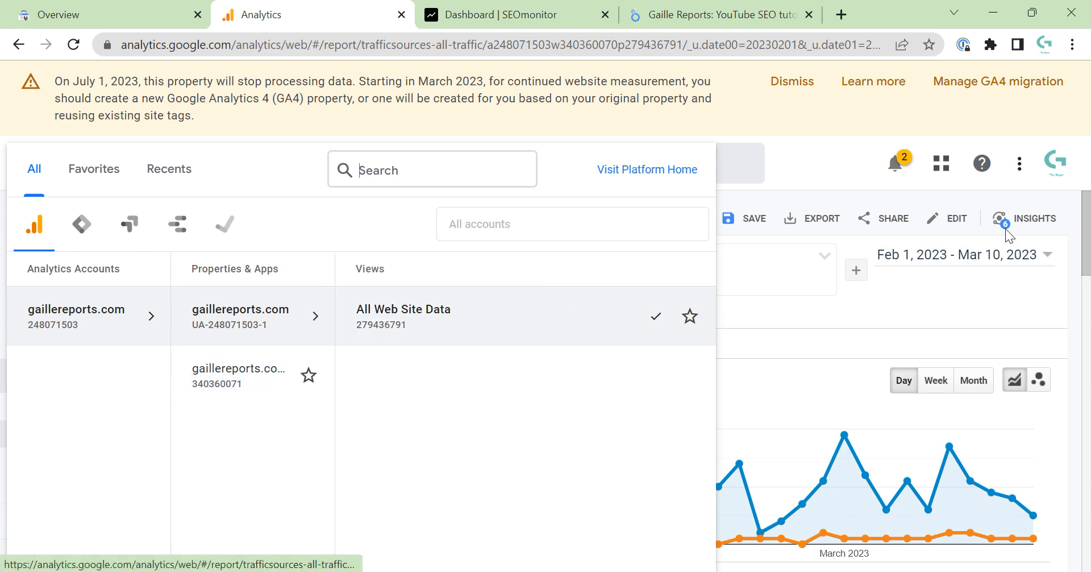
pyautogui.click(1073, 205)
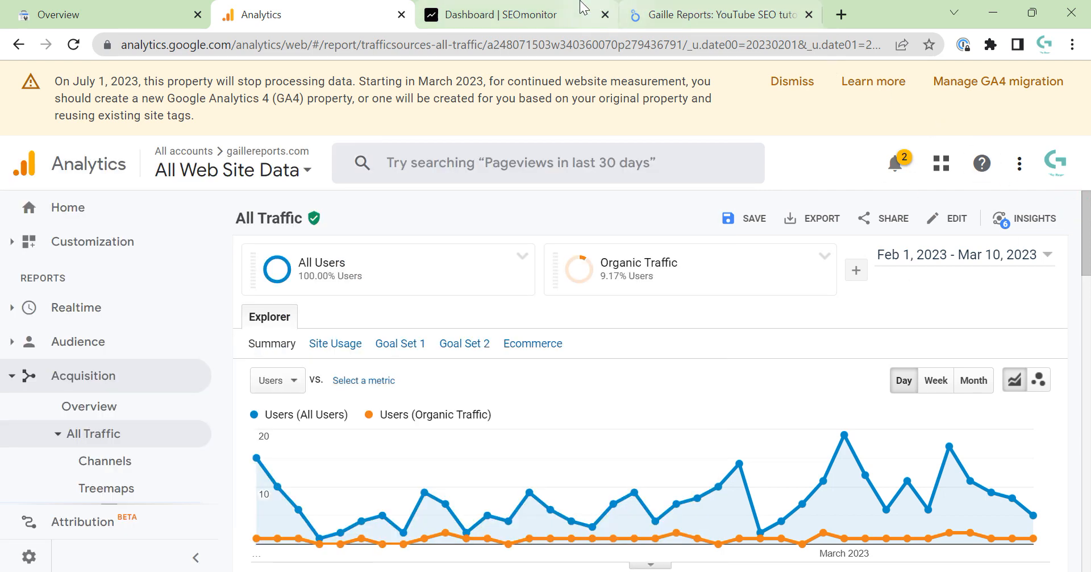
pyautogui.click(108, 6)
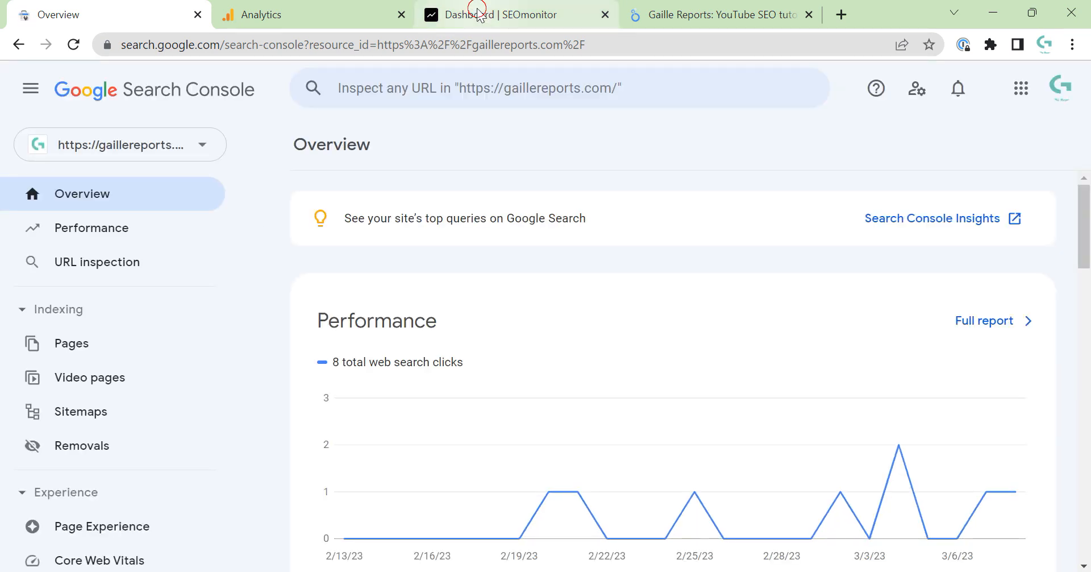
pyautogui.click(479, 15)
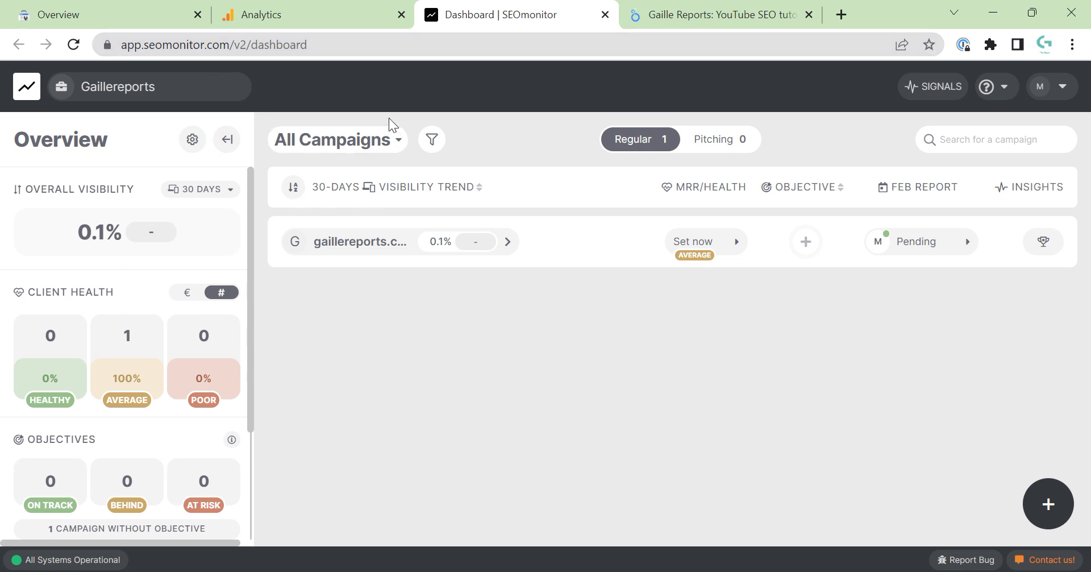
# Step: Switch to the Looker Studio report and authorize the Google Analytics connector for a new data source
pyautogui.click(650, 20)
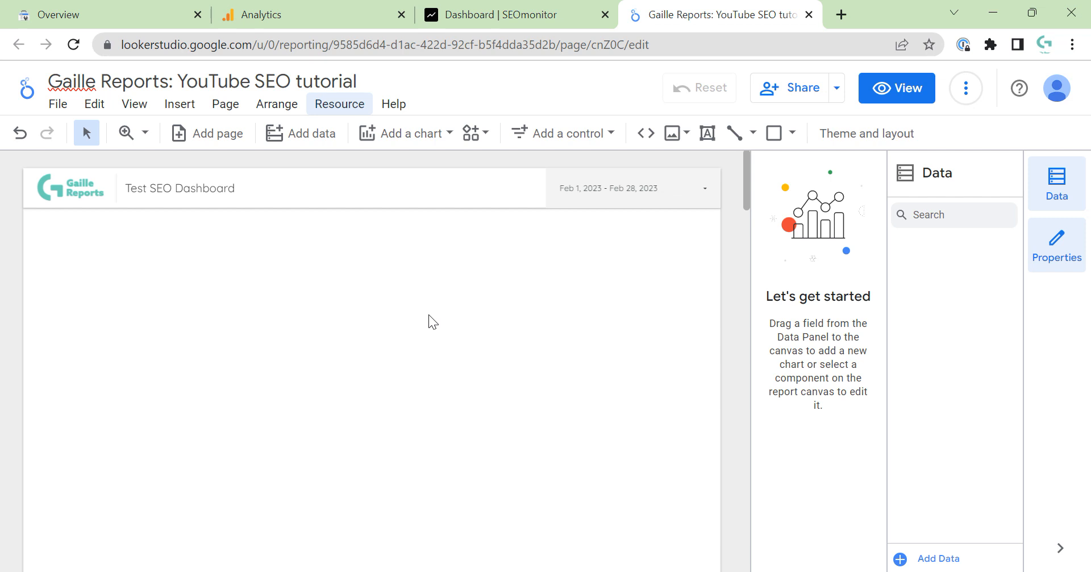
pyautogui.click(321, 105)
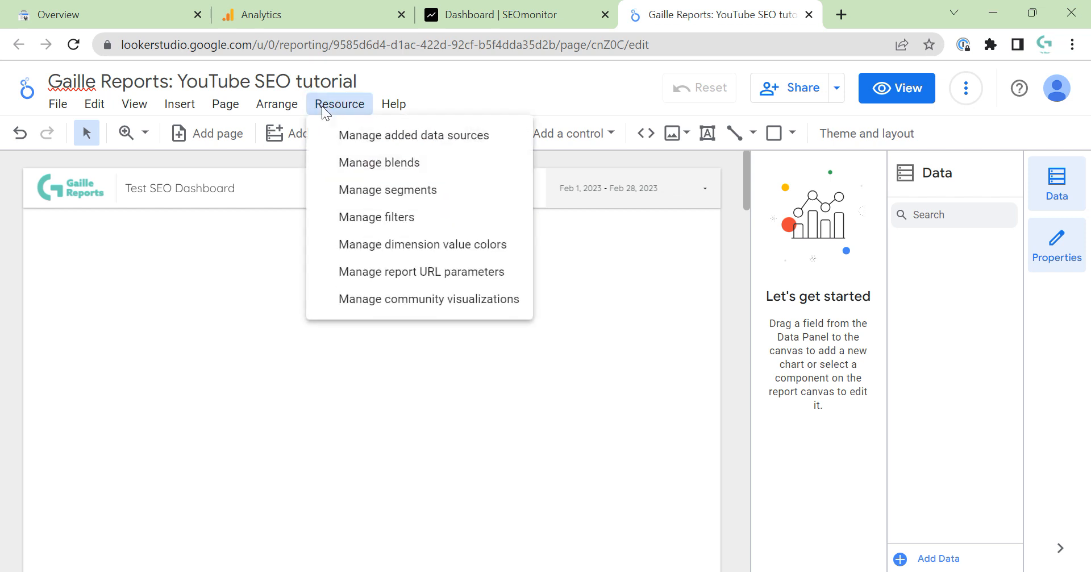
pyautogui.click(345, 137)
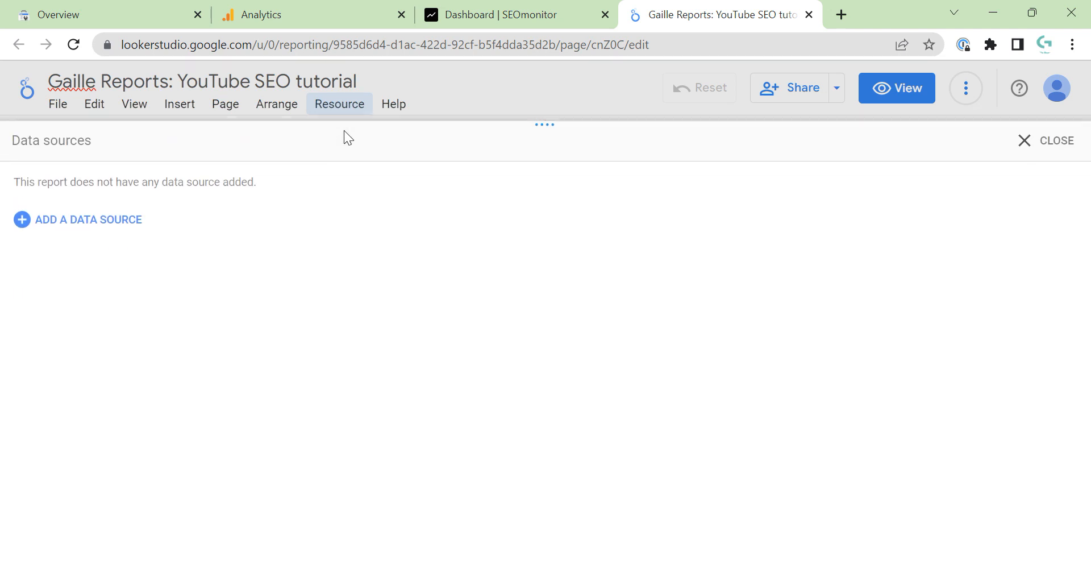
pyautogui.click(120, 219)
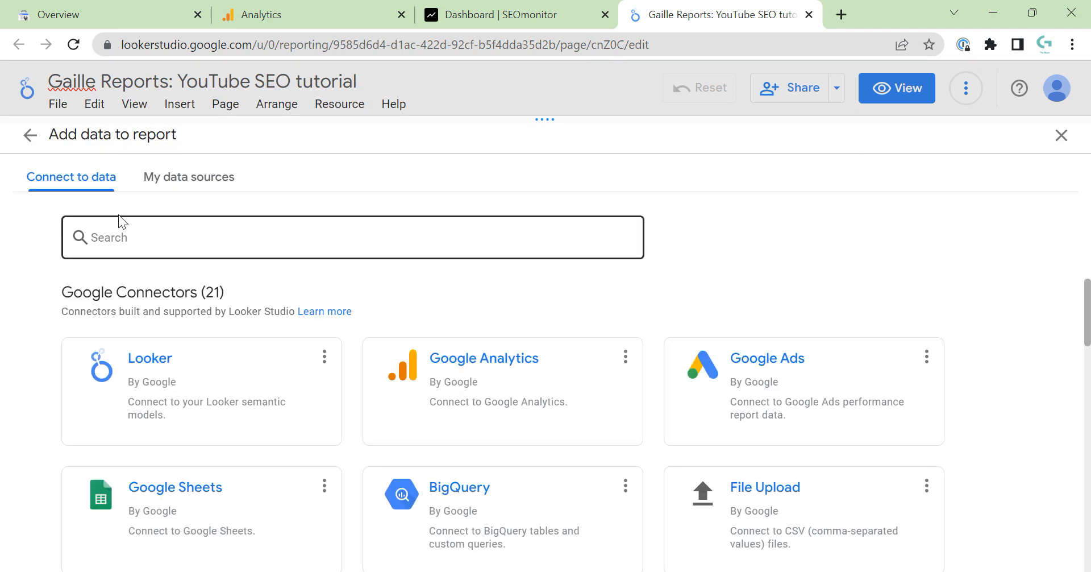
pyautogui.click(521, 376)
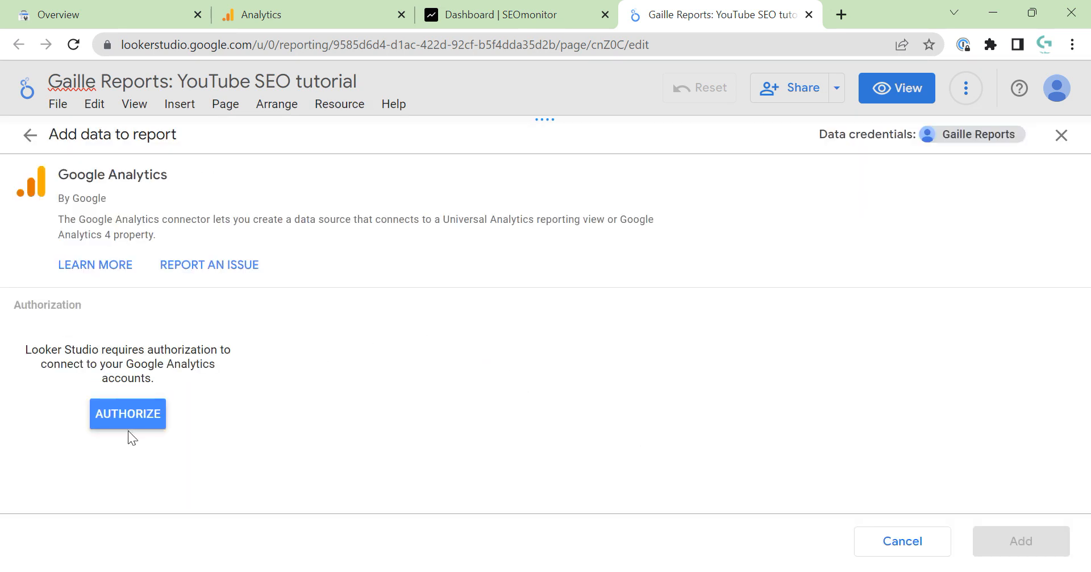
pyautogui.click(129, 413)
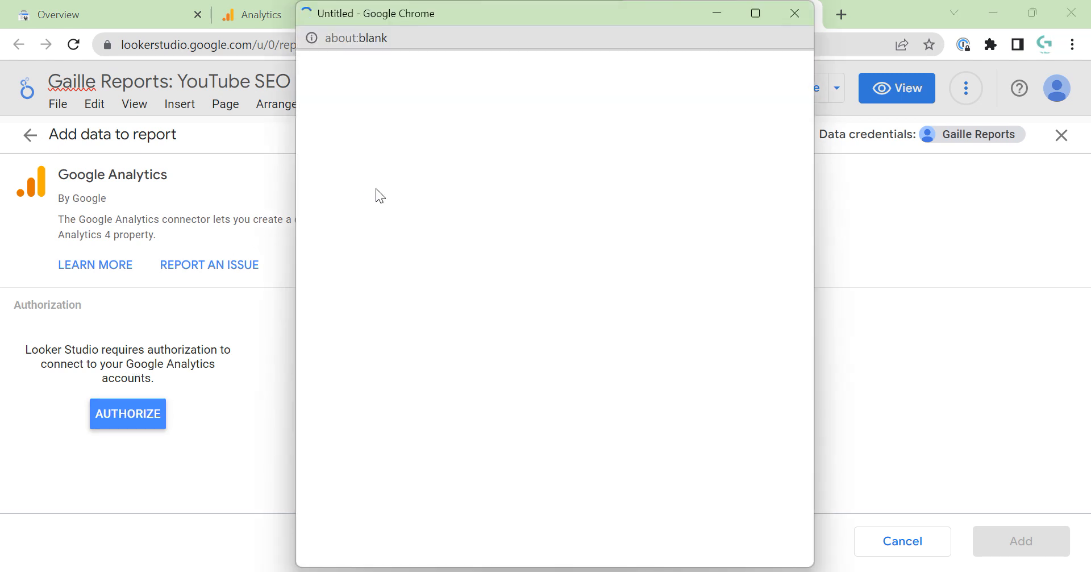
pyautogui.click(480, 310)
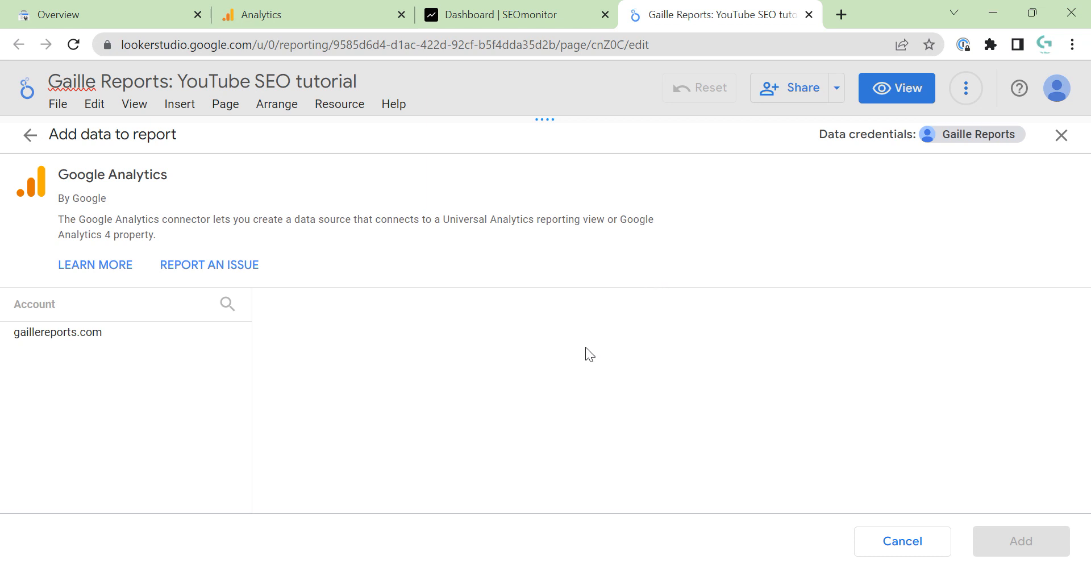
# Step: Add the All Web Site Data view of the gaillereports.com Universal Analytics property to the report
pyautogui.click(23, 339)
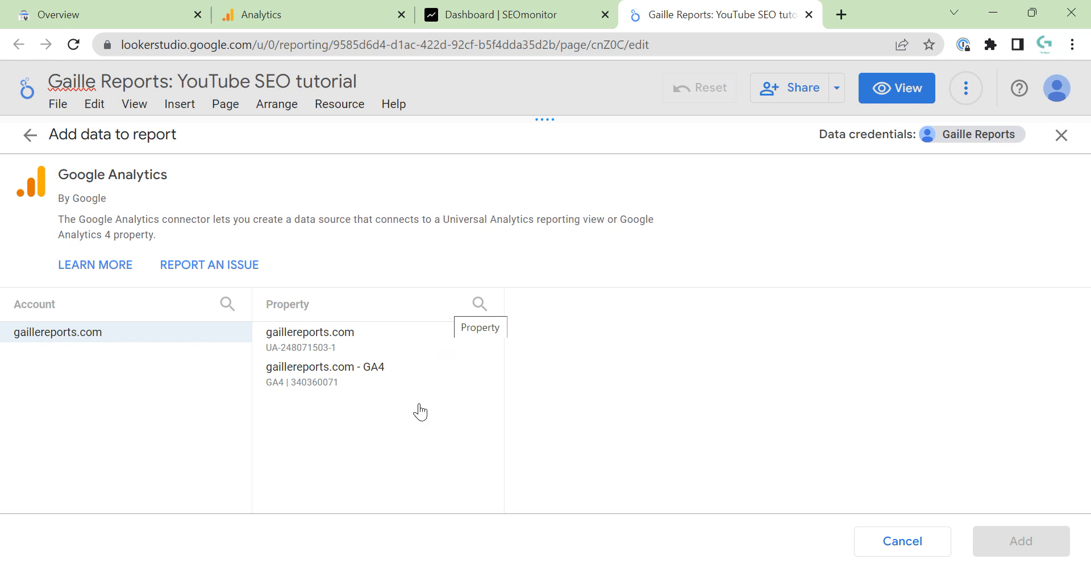
pyautogui.click(428, 343)
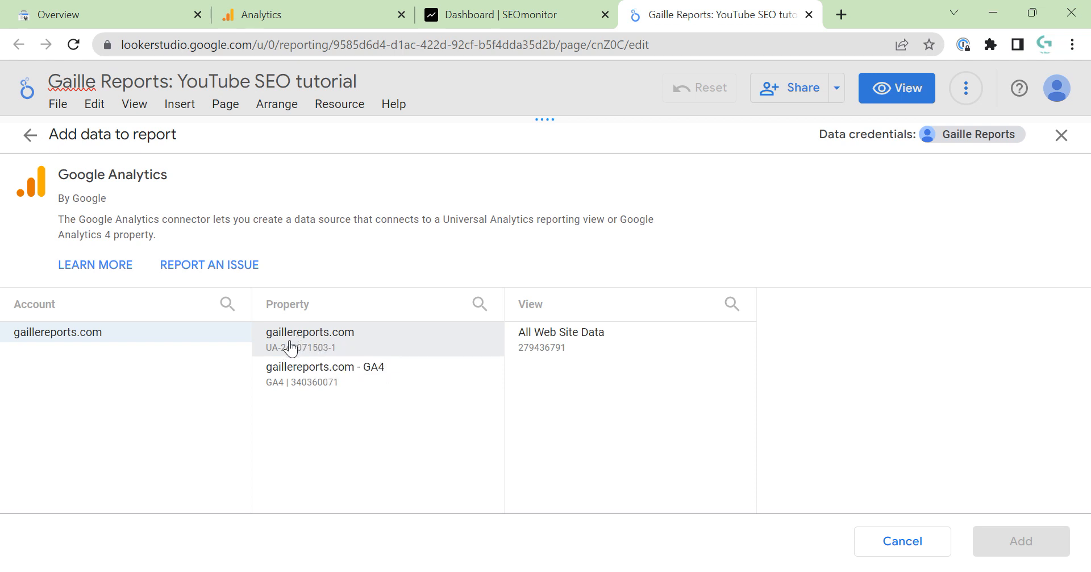
pyautogui.click(556, 343)
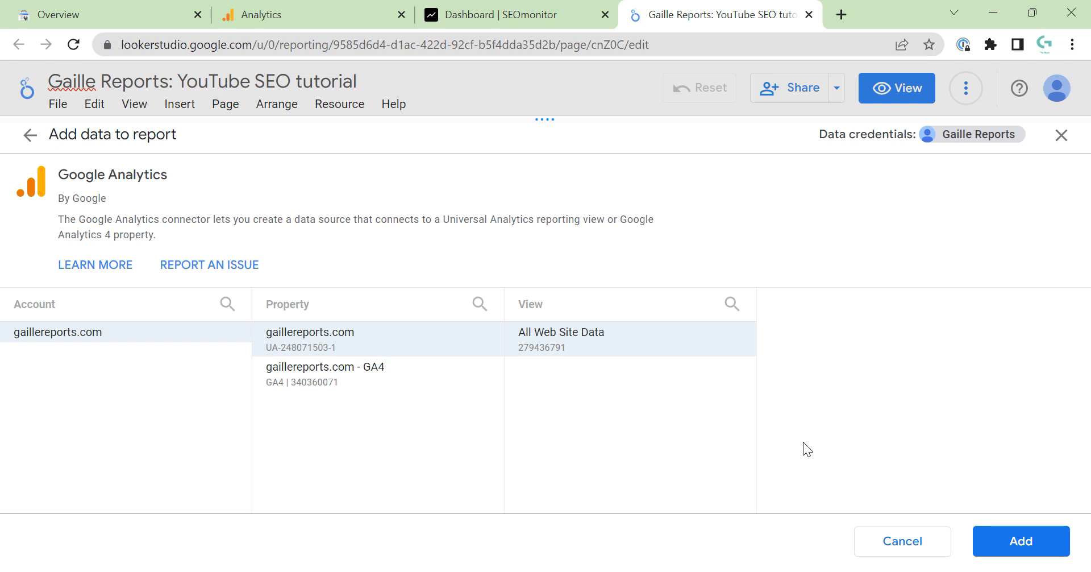
pyautogui.click(1032, 546)
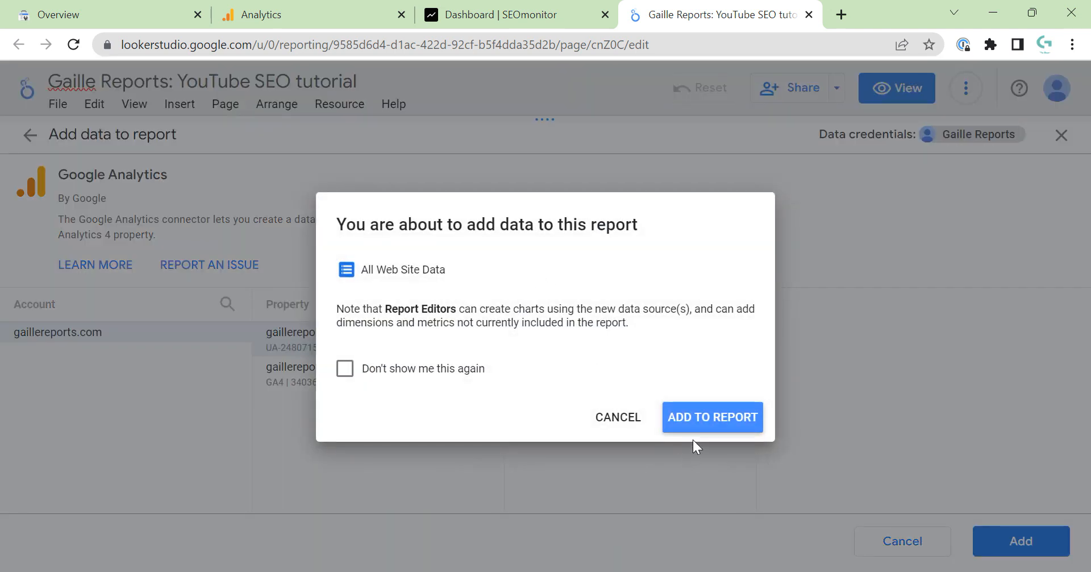
pyautogui.click(708, 421)
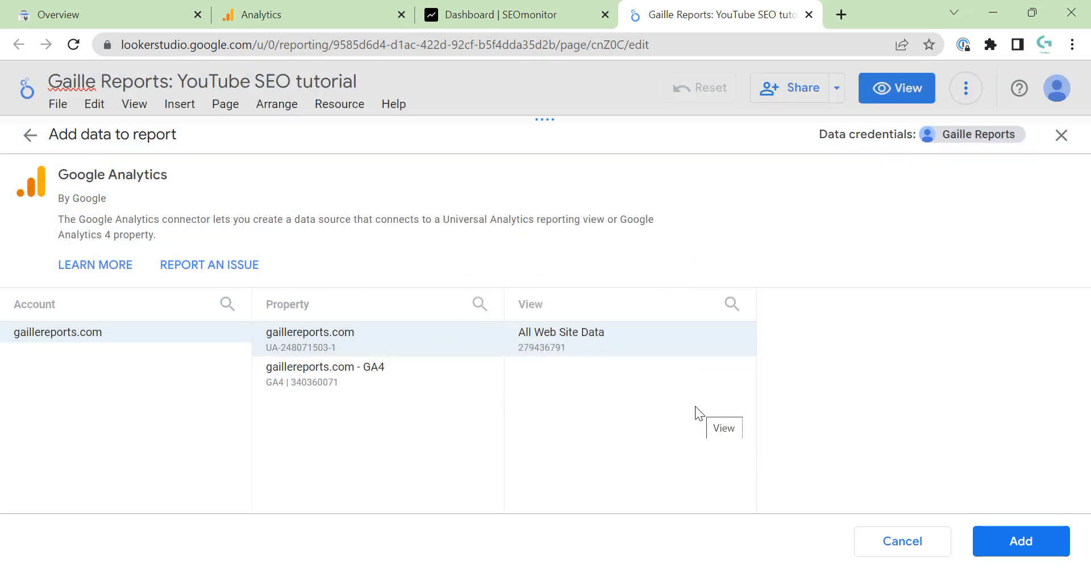
# Step: Rename the All Web Site Data source as GR UA and close the data source list
pyautogui.click(340, 104)
pyautogui.click(346, 136)
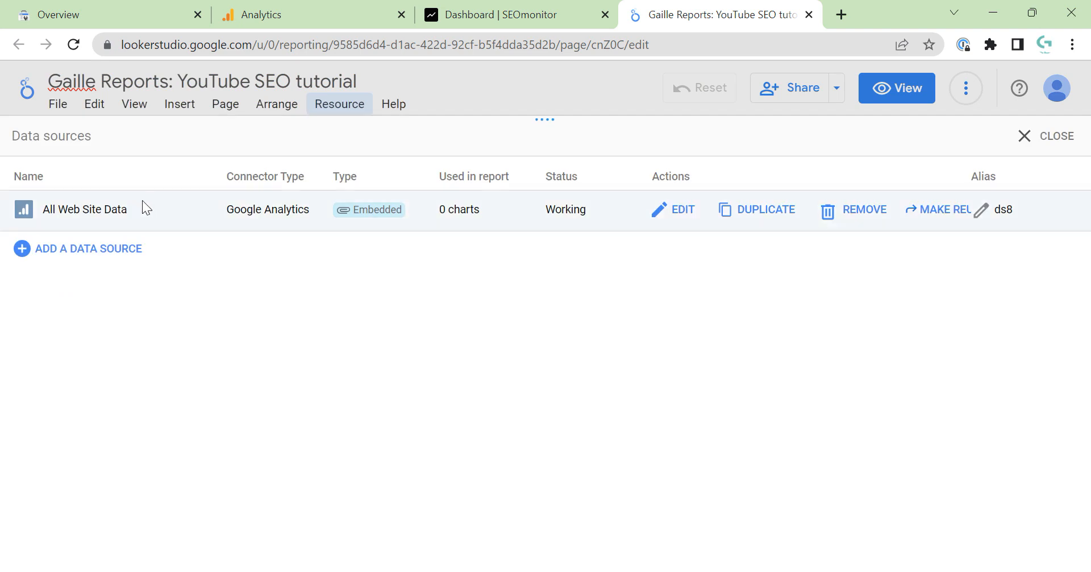
pyautogui.click(666, 210)
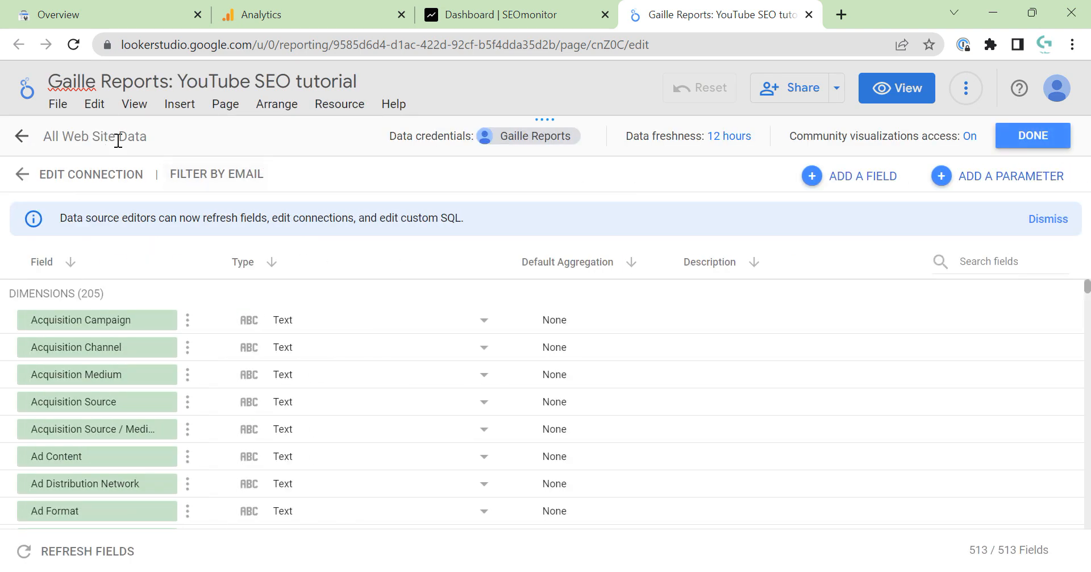
pyautogui.moveTo(165, 141); pyautogui.dragTo(3, 156)
pyautogui.write('GR')
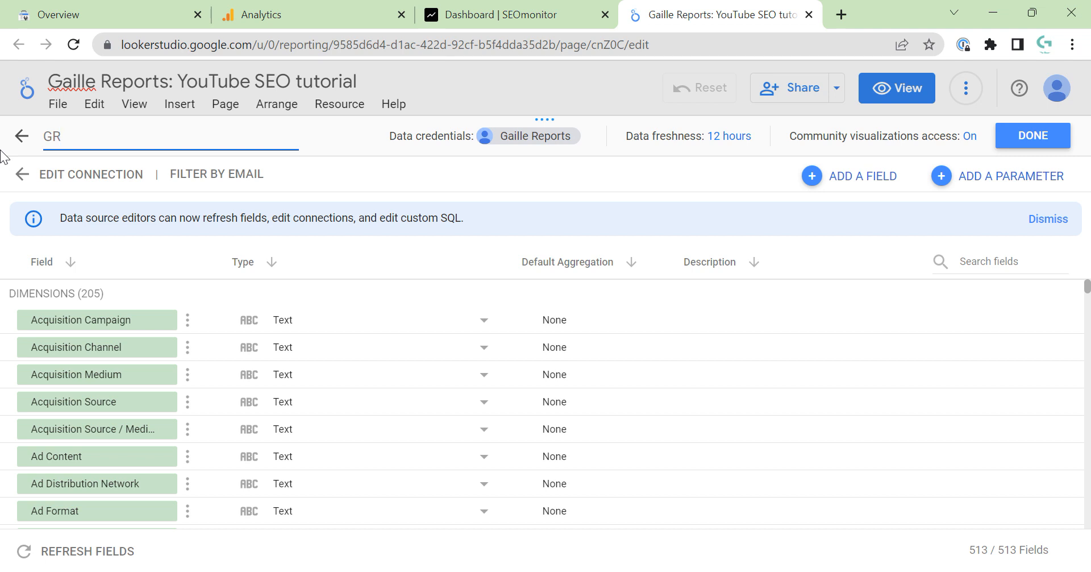
pyautogui.write(' UA')
pyautogui.click(1002, 145)
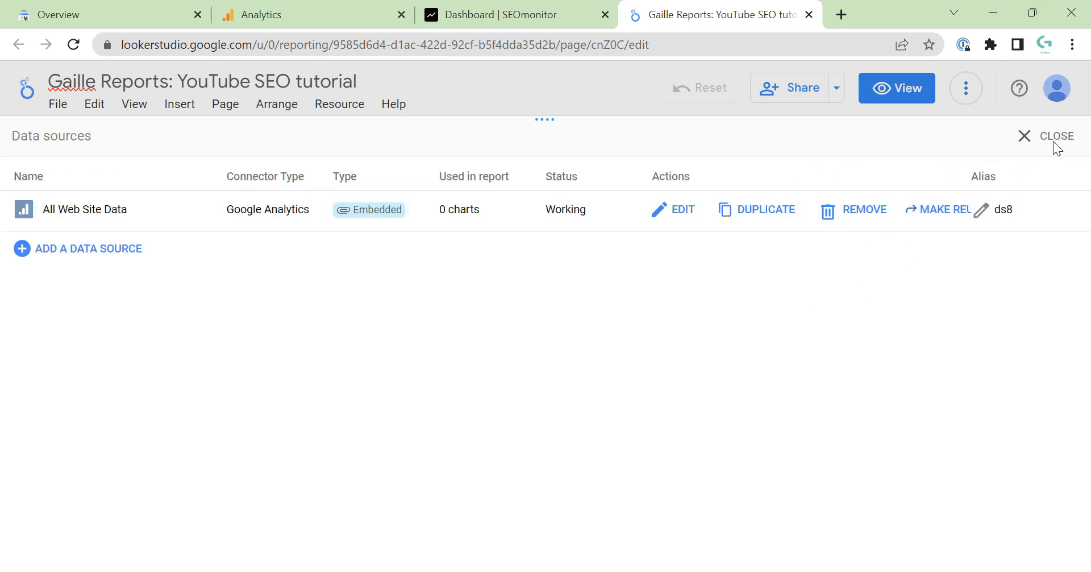
pyautogui.click(1053, 139)
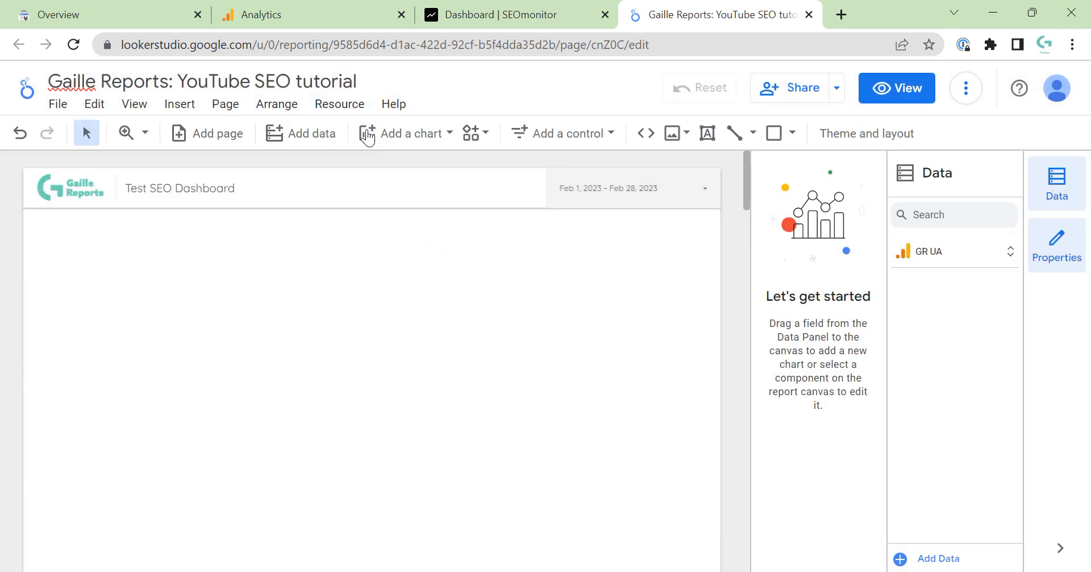
# Step: Add the gaillereports.com - GA4 property to the report as another Google Analytics data source
pyautogui.click(341, 108)
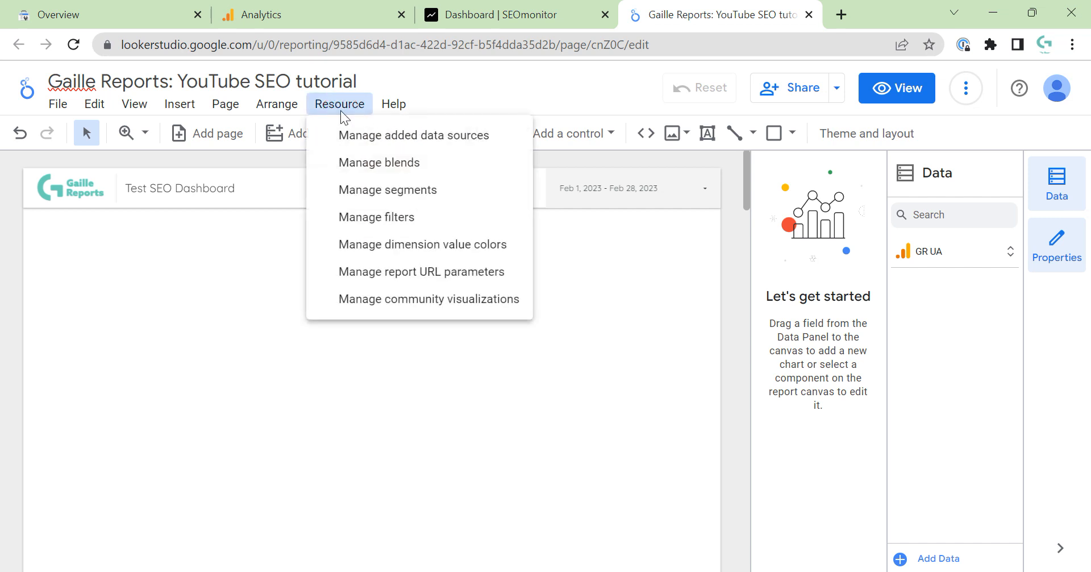
pyautogui.click(334, 136)
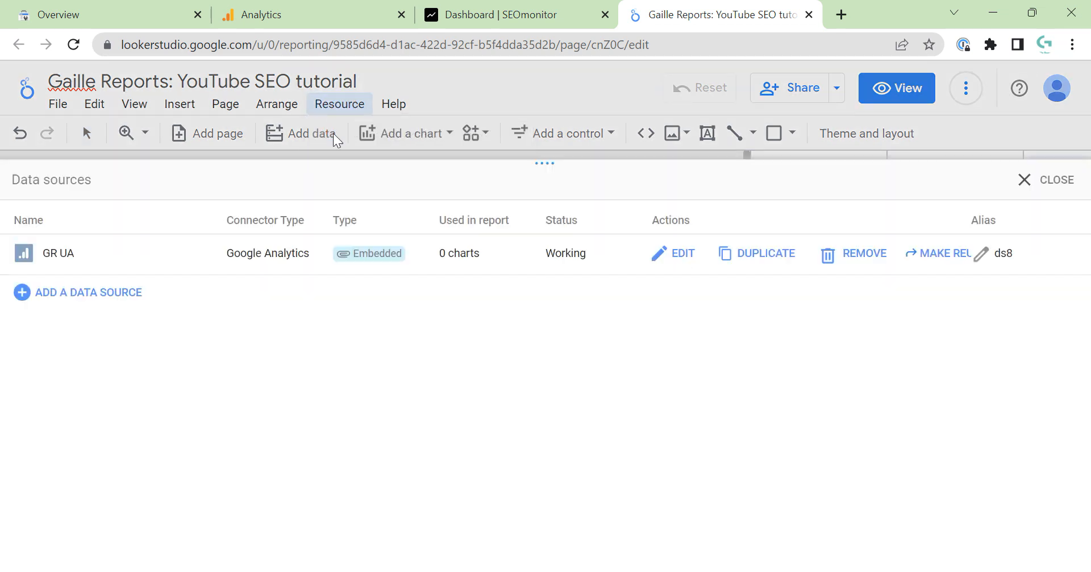
pyautogui.click(89, 250)
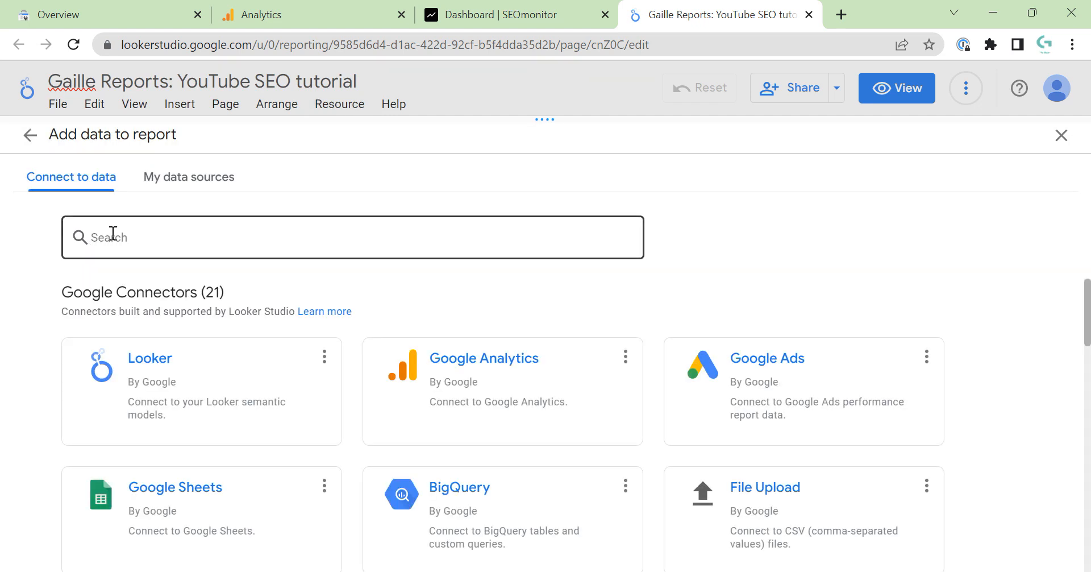
pyautogui.click(479, 372)
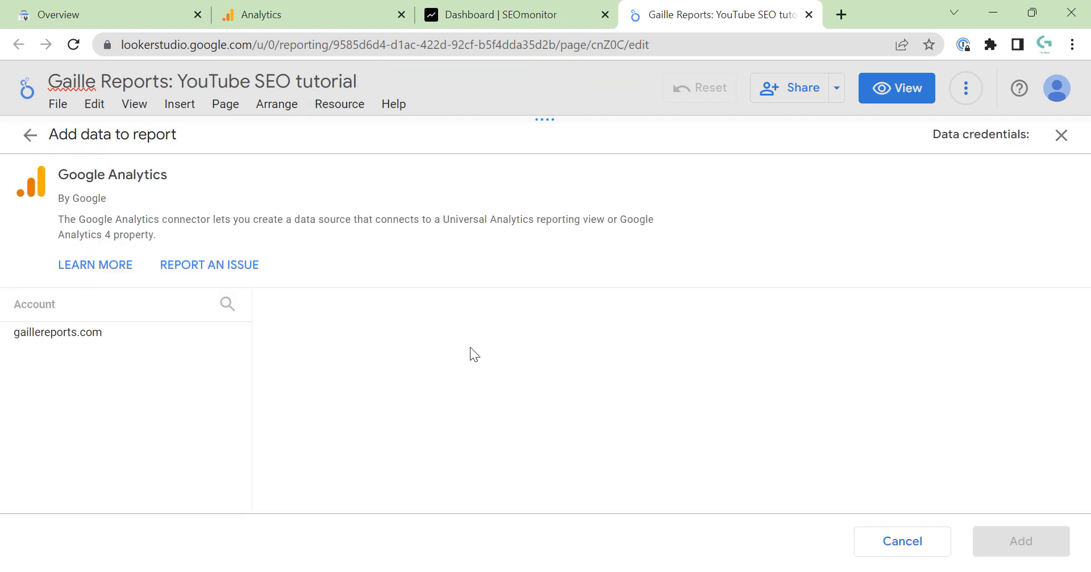
pyautogui.click(52, 334)
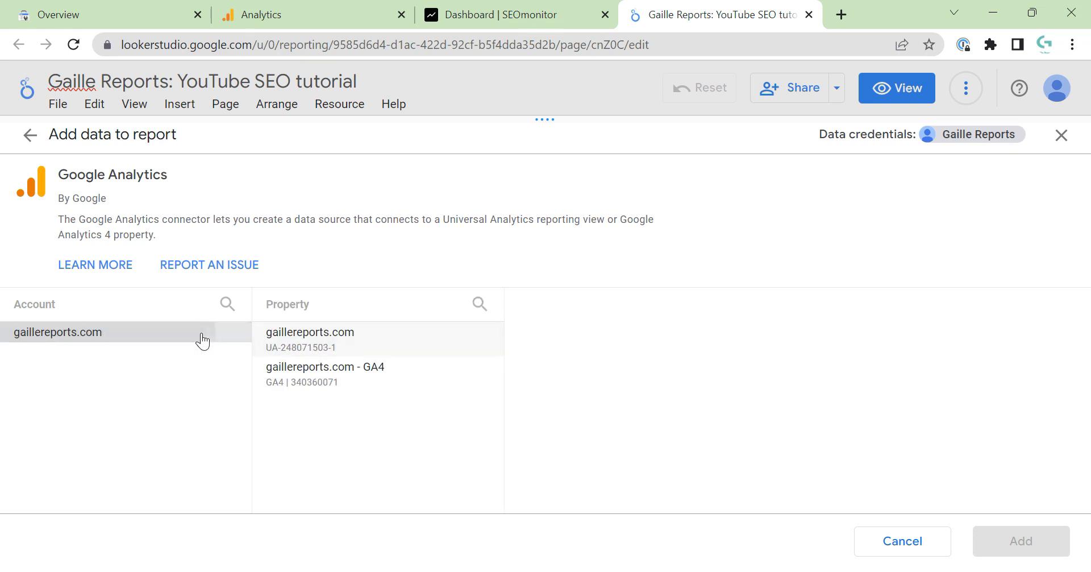
pyautogui.click(300, 378)
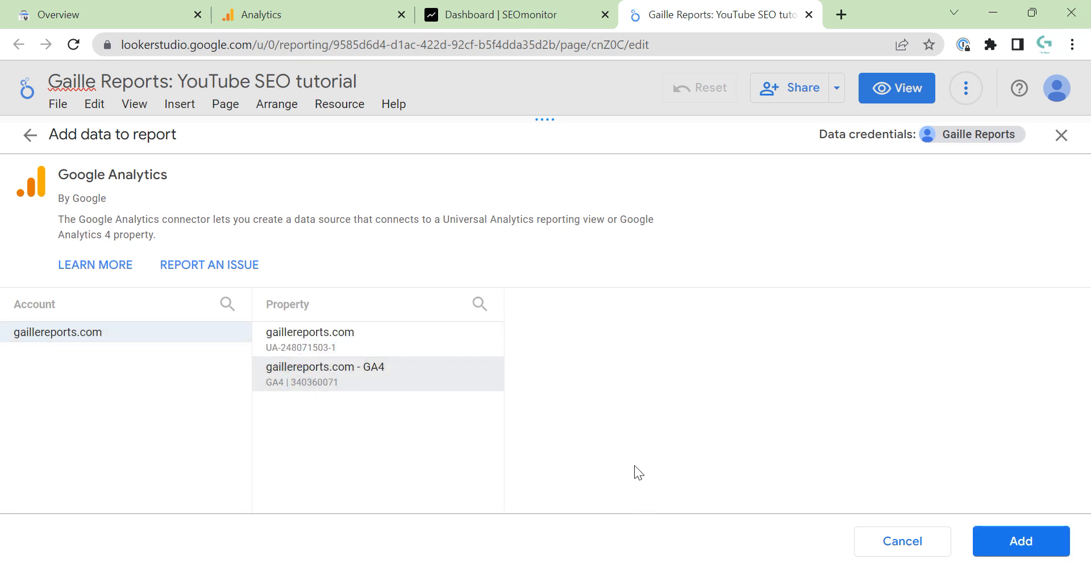
pyautogui.click(1047, 546)
pyautogui.click(984, 544)
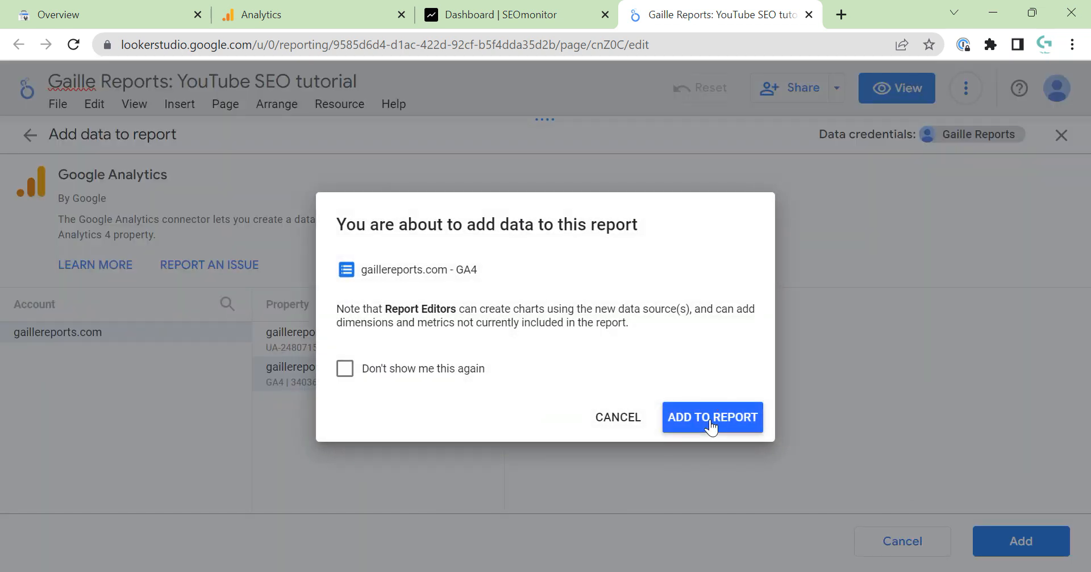
pyautogui.click(707, 417)
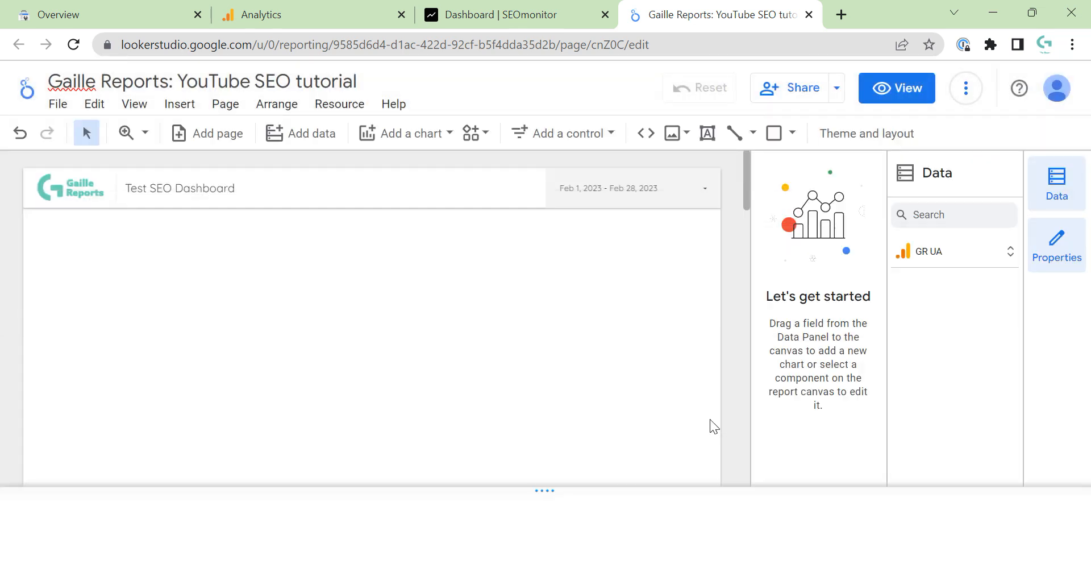
# Step: Rename the gaillereports.com - GA4 data source as GR GA4 and collapse its field list
pyautogui.click(331, 105)
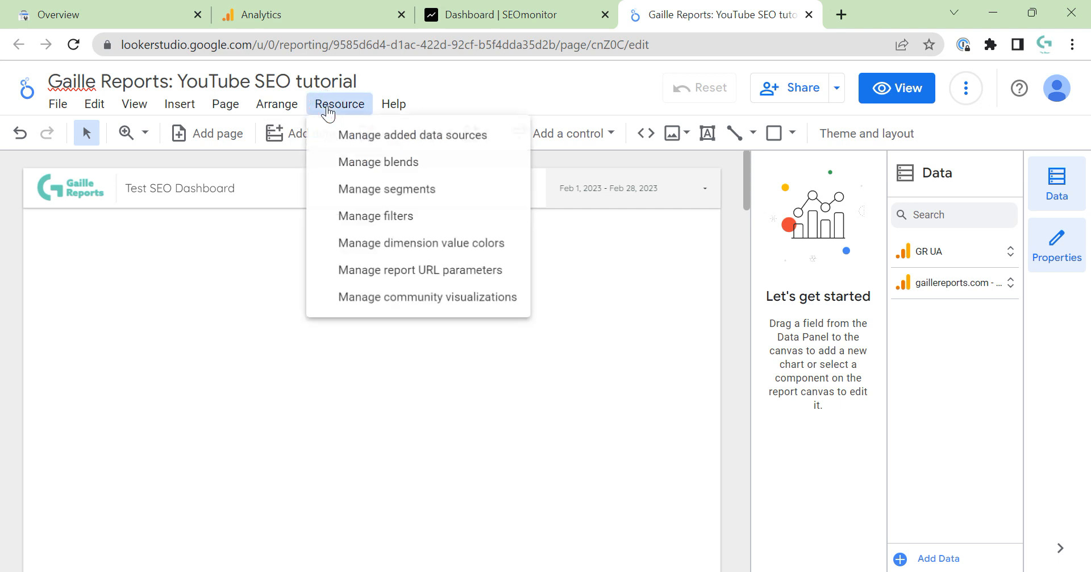
pyautogui.click(934, 321)
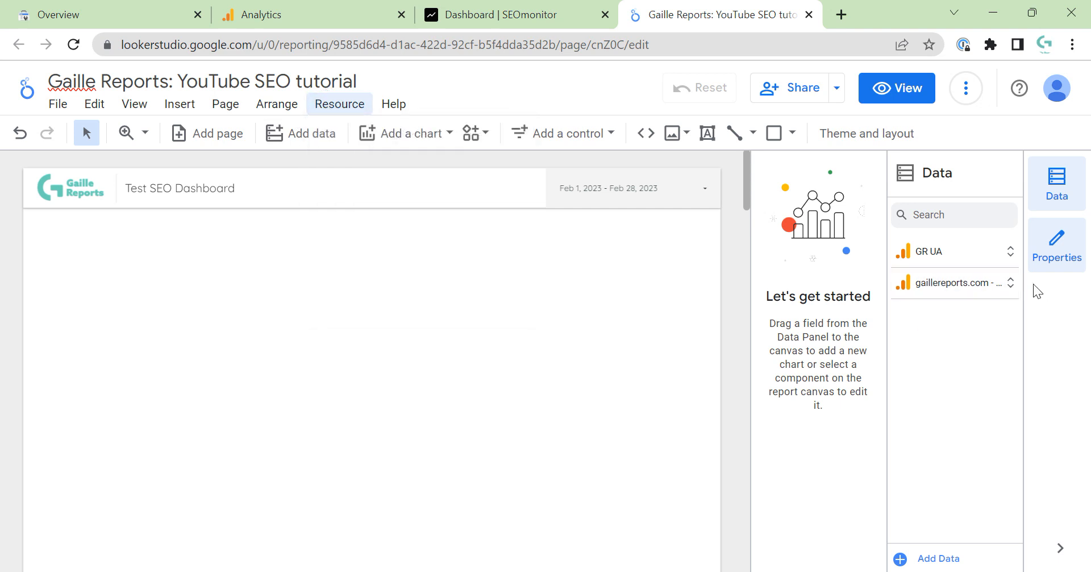
pyautogui.click(1011, 282)
pyautogui.click(904, 283)
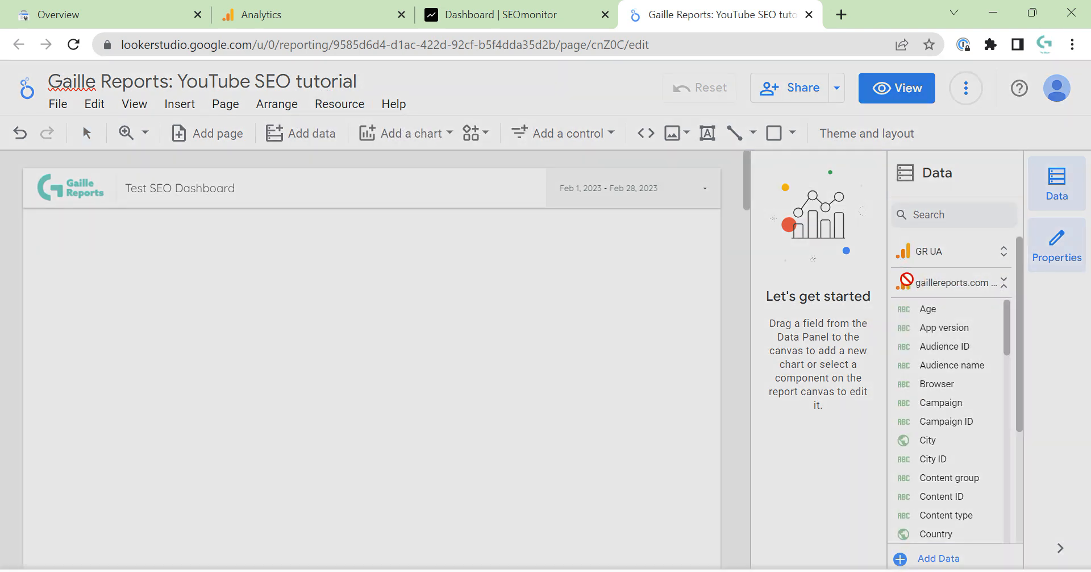
pyautogui.moveTo(544, 288); pyautogui.dragTo(544, 216)
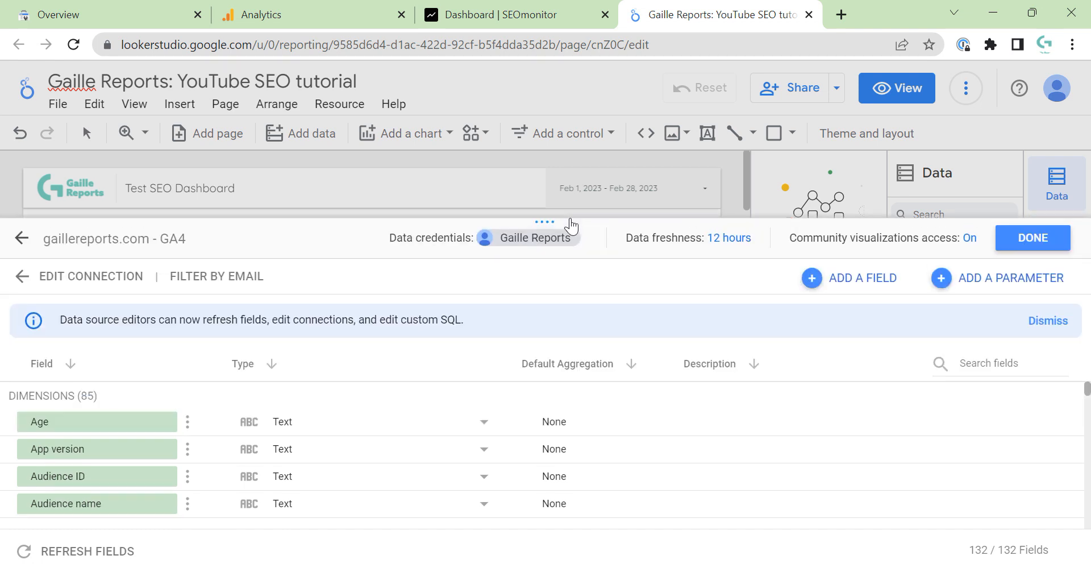
pyautogui.moveTo(159, 229); pyautogui.dragTo(2, 202)
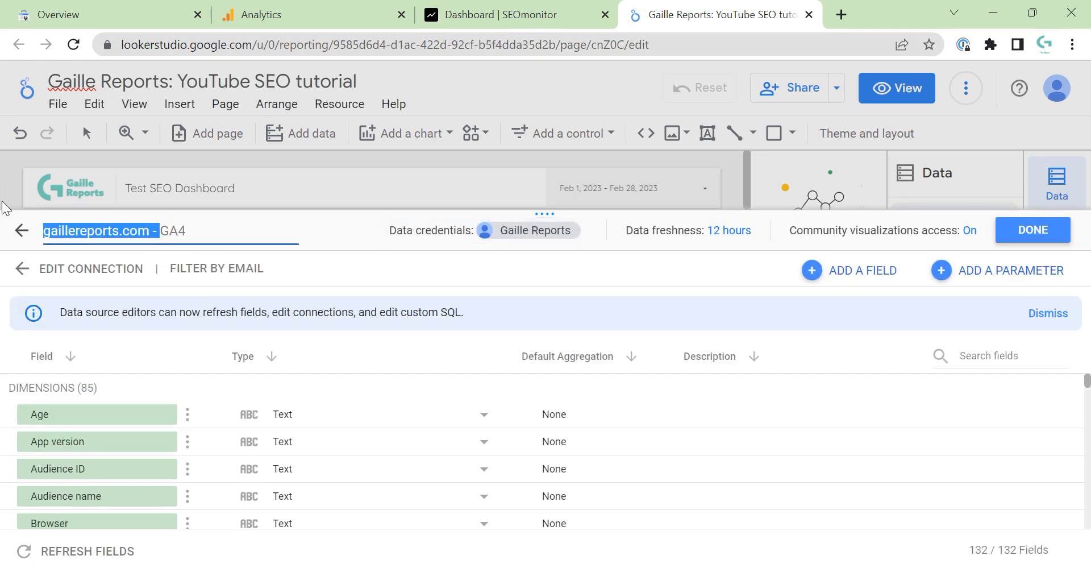
pyautogui.write('GR')
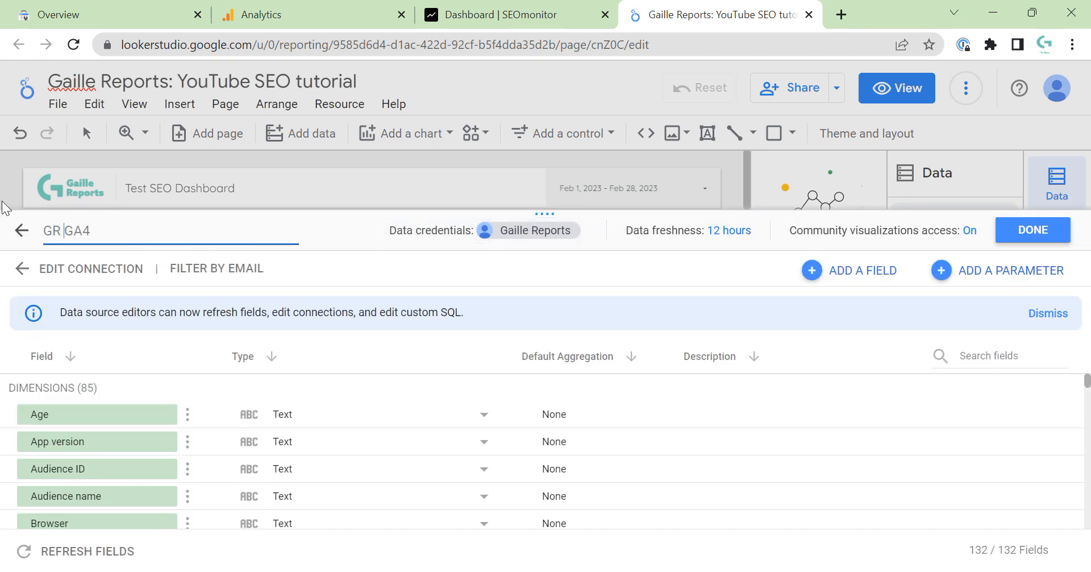
pyautogui.click(1033, 230)
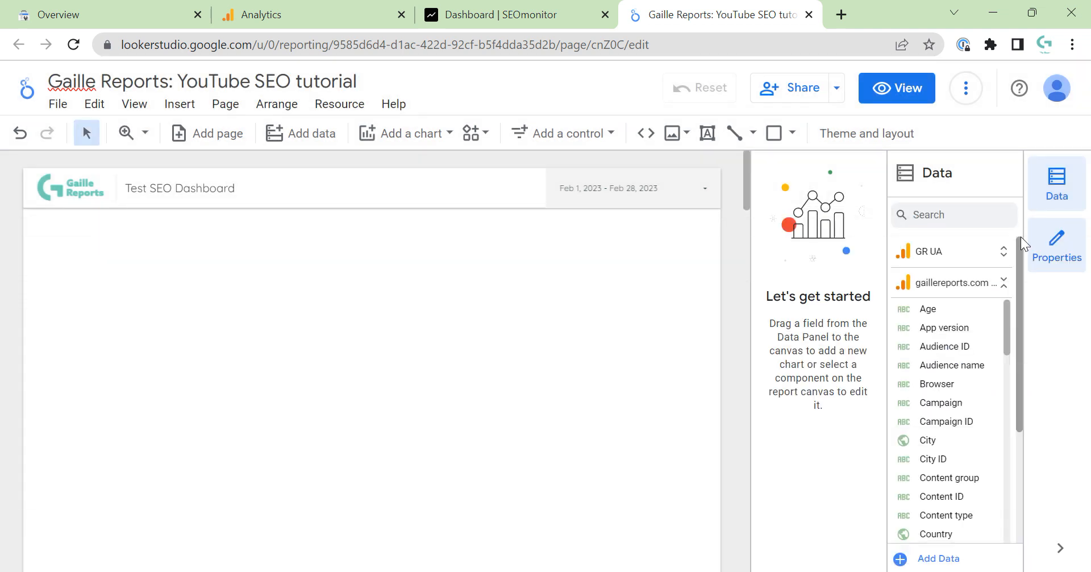
pyautogui.click(1004, 283)
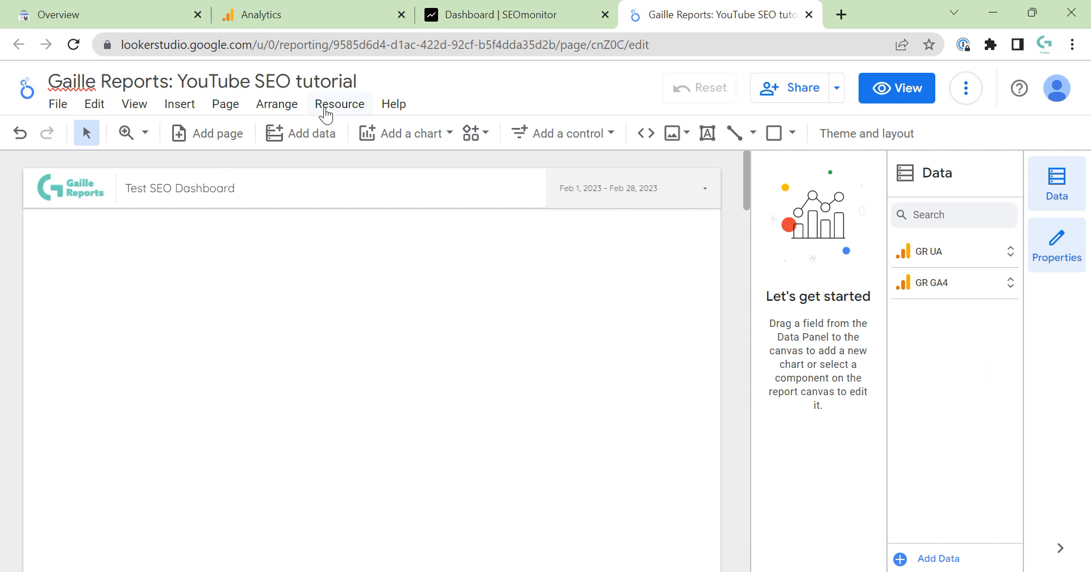
# Step: Start adding another data source, search the connectors for "search", and authorize the Search Console connector with the Gaille Reports account
pyautogui.click(323, 139)
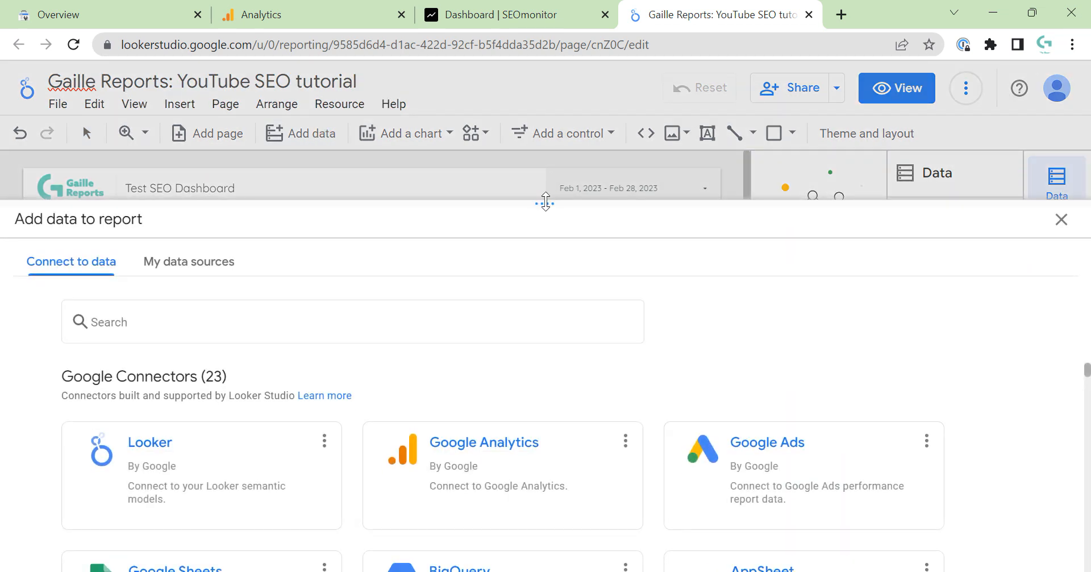
pyautogui.moveTo(546, 203); pyautogui.dragTo(560, 76)
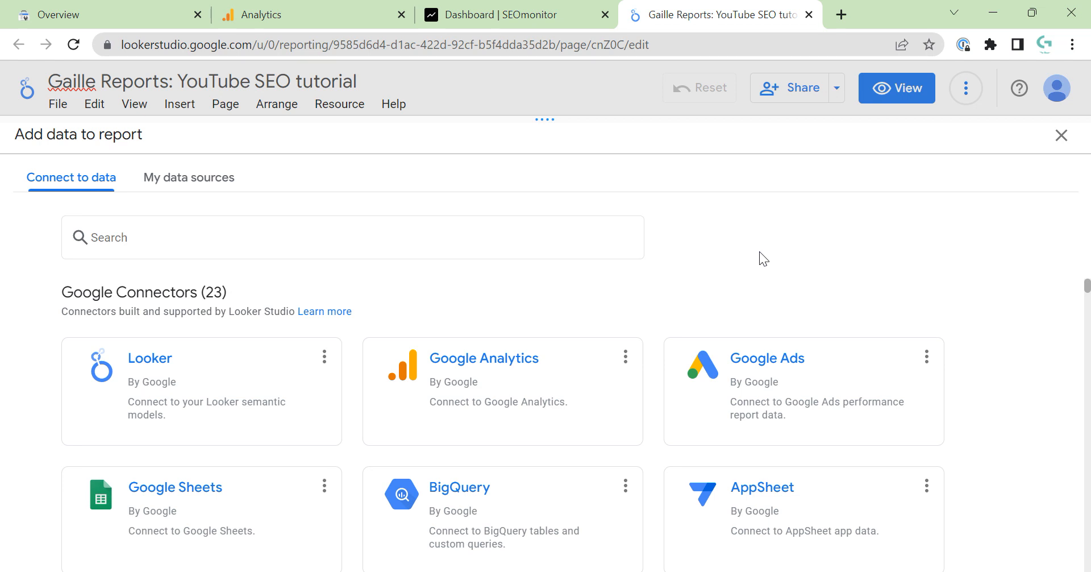
pyautogui.scroll(-2, 1038, 365)
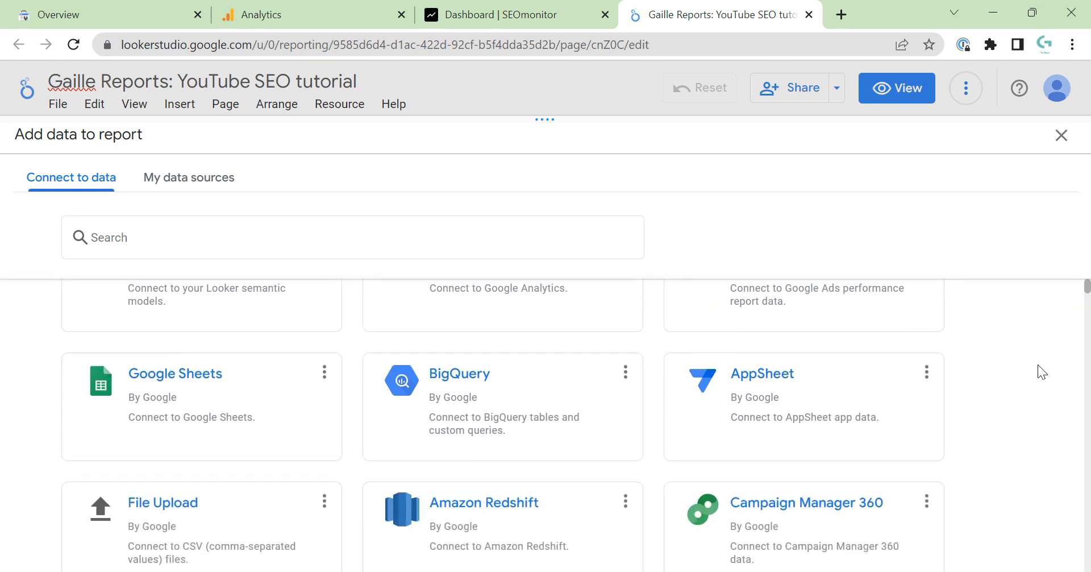
pyautogui.scroll(-4, 1038, 365)
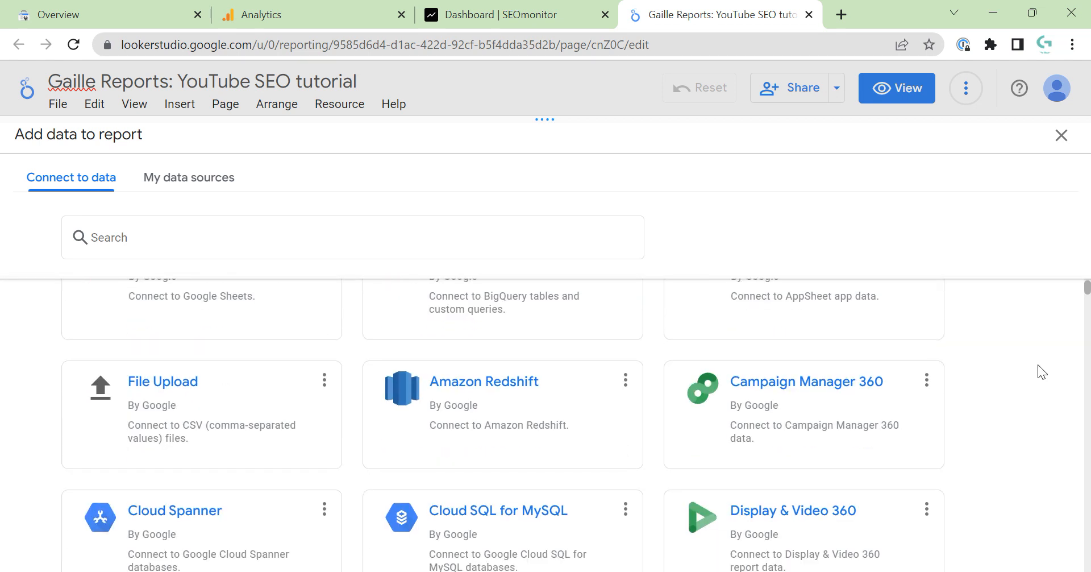
pyautogui.scroll(-2, 1038, 366)
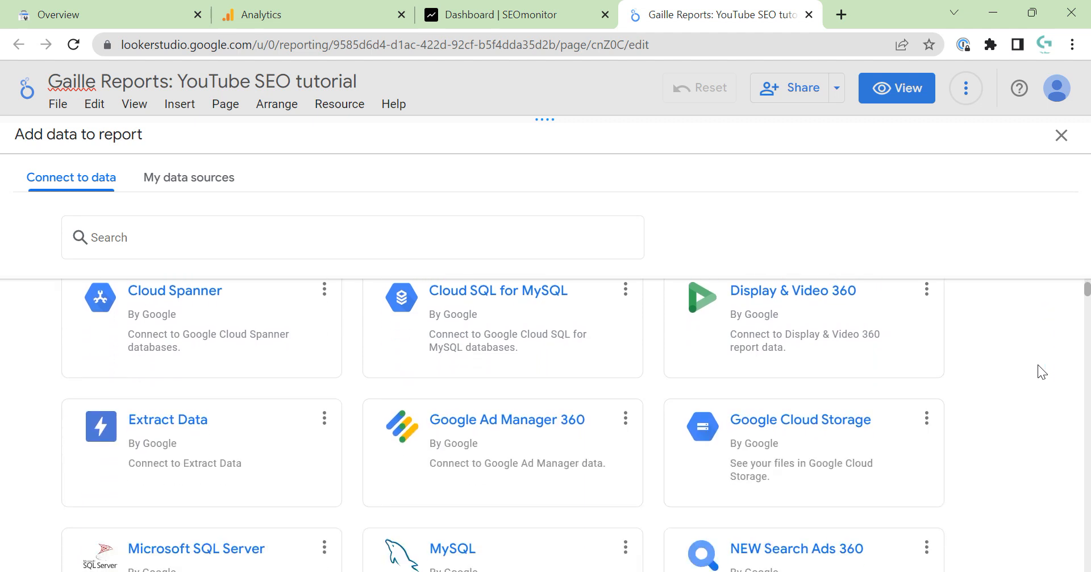
pyautogui.scroll(-2, 1038, 365)
pyautogui.scroll(-1, 1038, 364)
pyautogui.scroll(-1, 1037, 365)
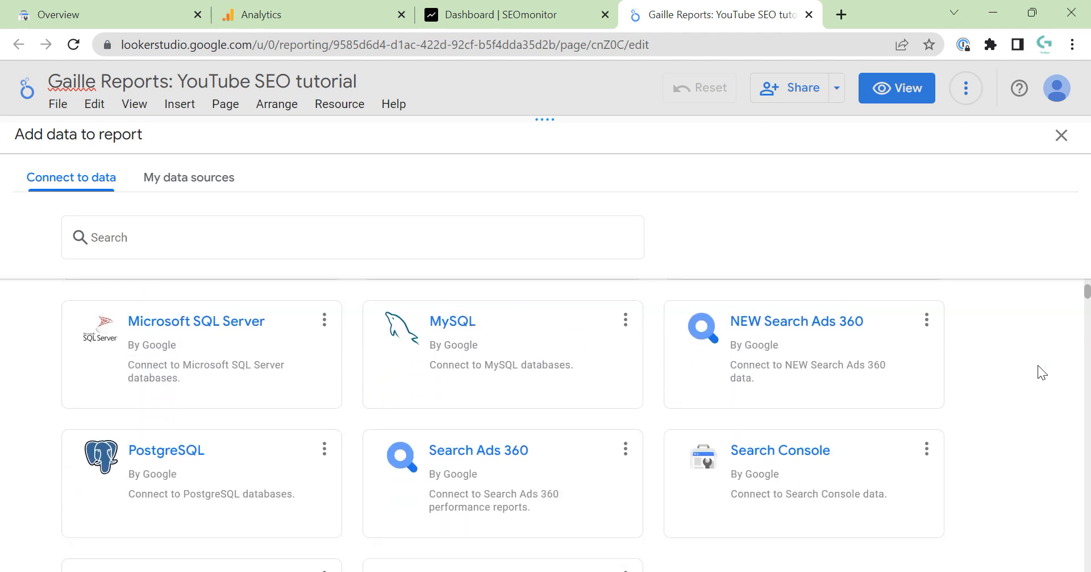
pyautogui.scroll(-1, 1037, 365)
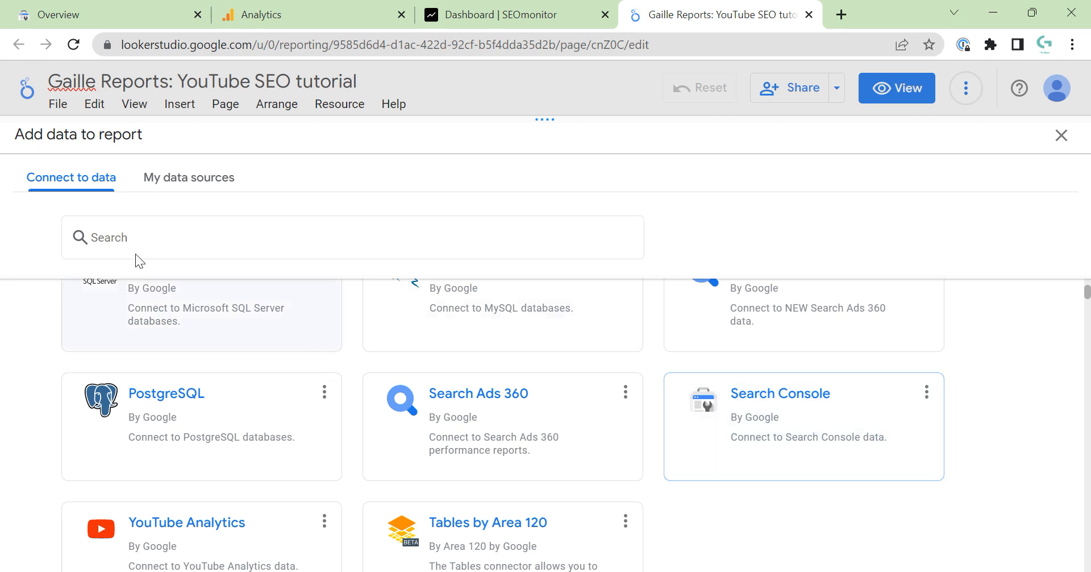
pyautogui.click(141, 240)
pyautogui.write('ser')
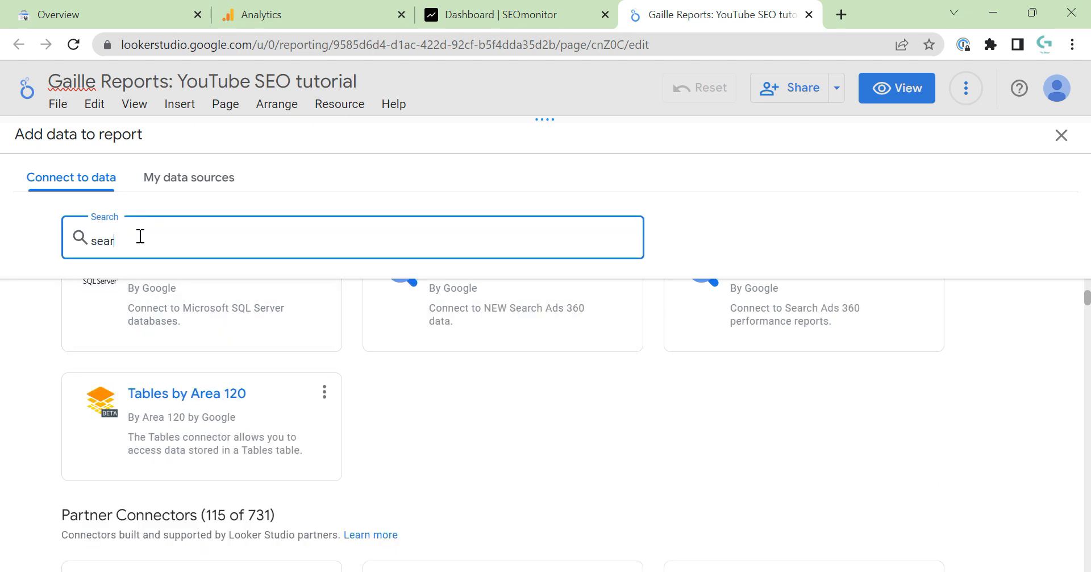
pyautogui.scroll(2, 294, 439)
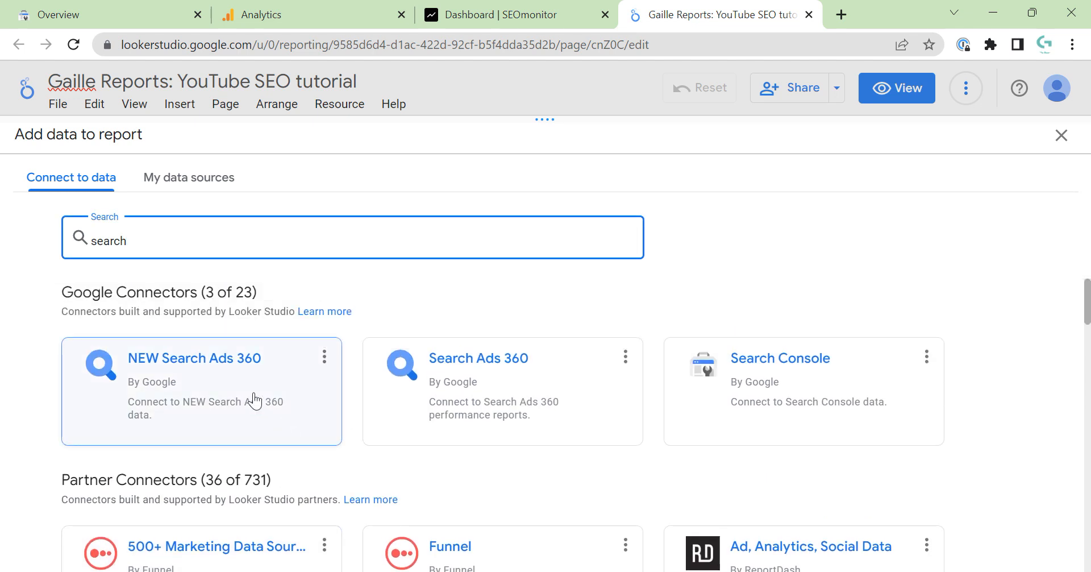
pyautogui.click(770, 423)
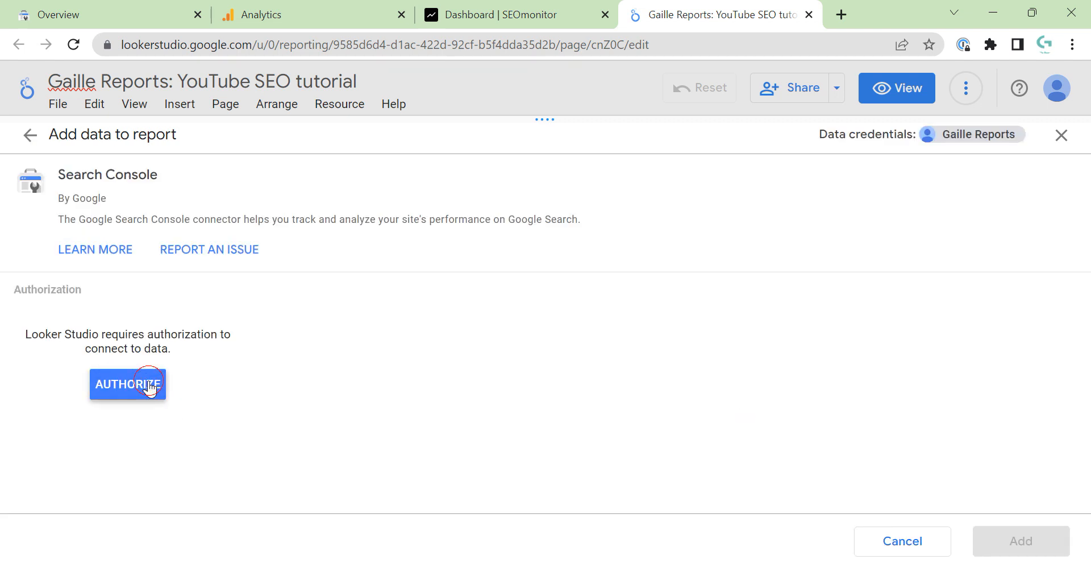
pyautogui.click(150, 385)
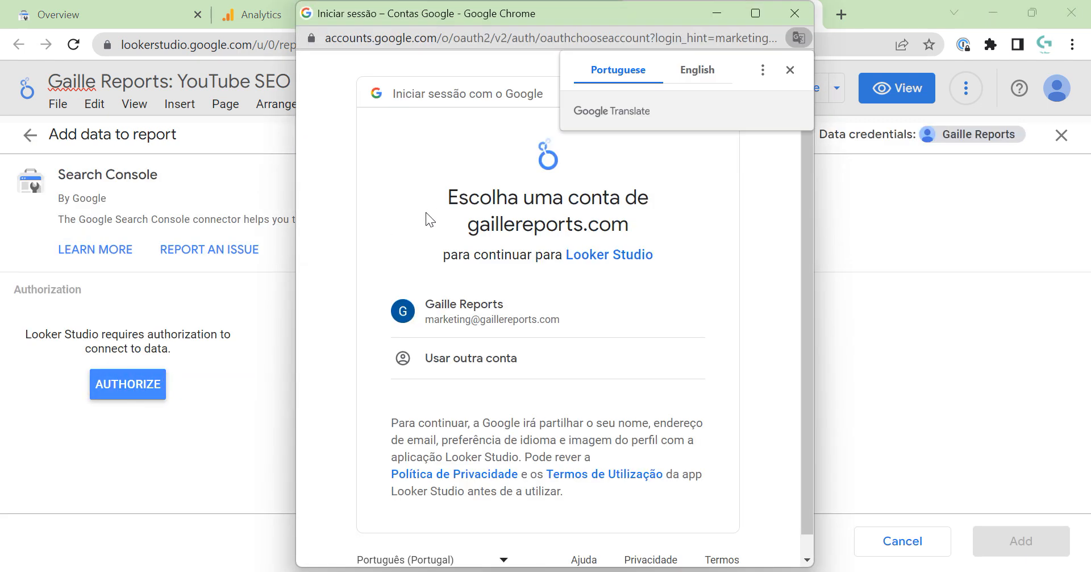
pyautogui.click(487, 307)
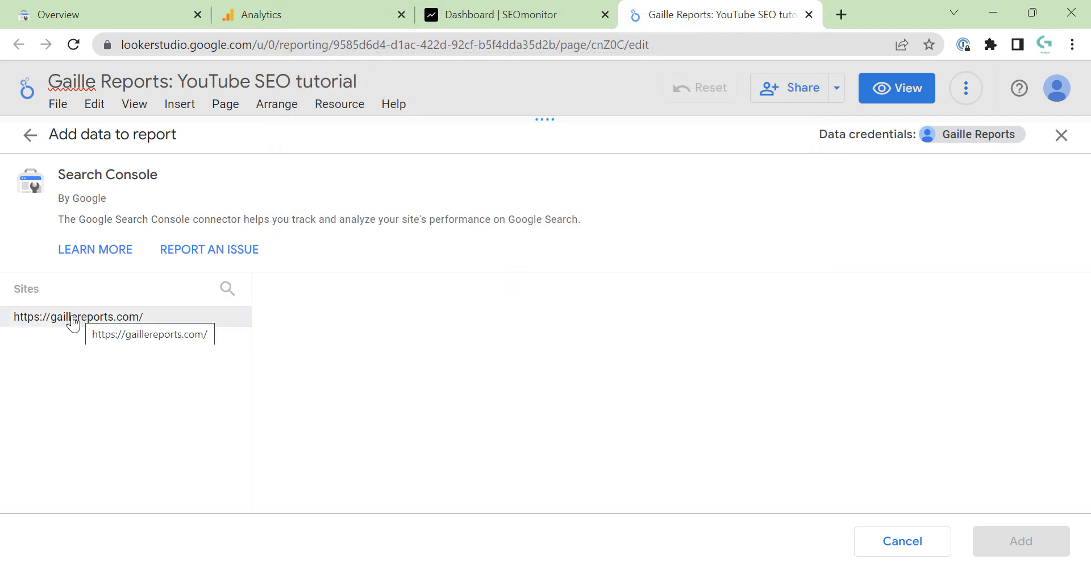
pyautogui.click(72, 320)
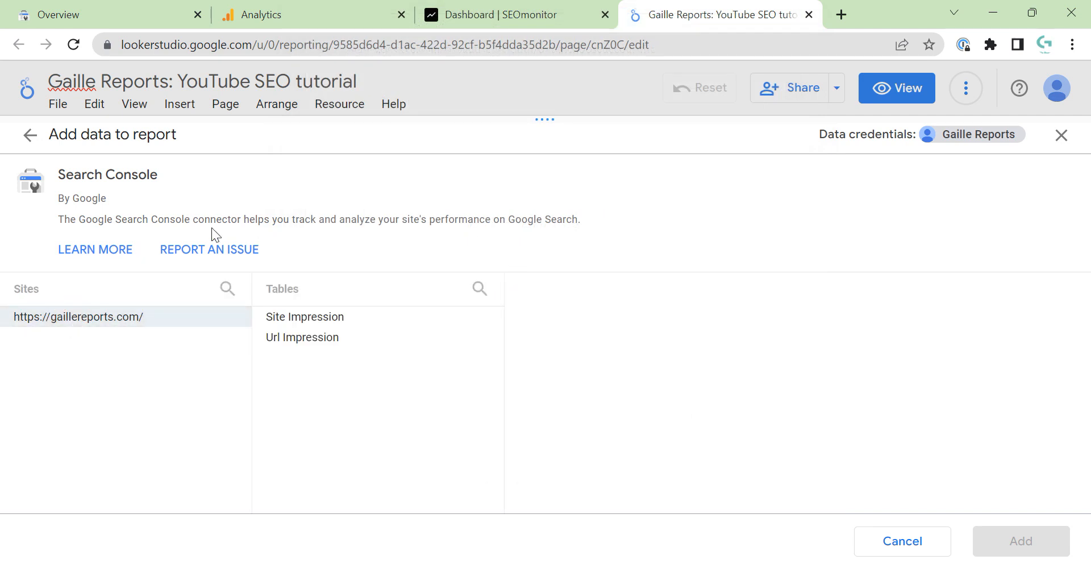
pyautogui.click(340, 323)
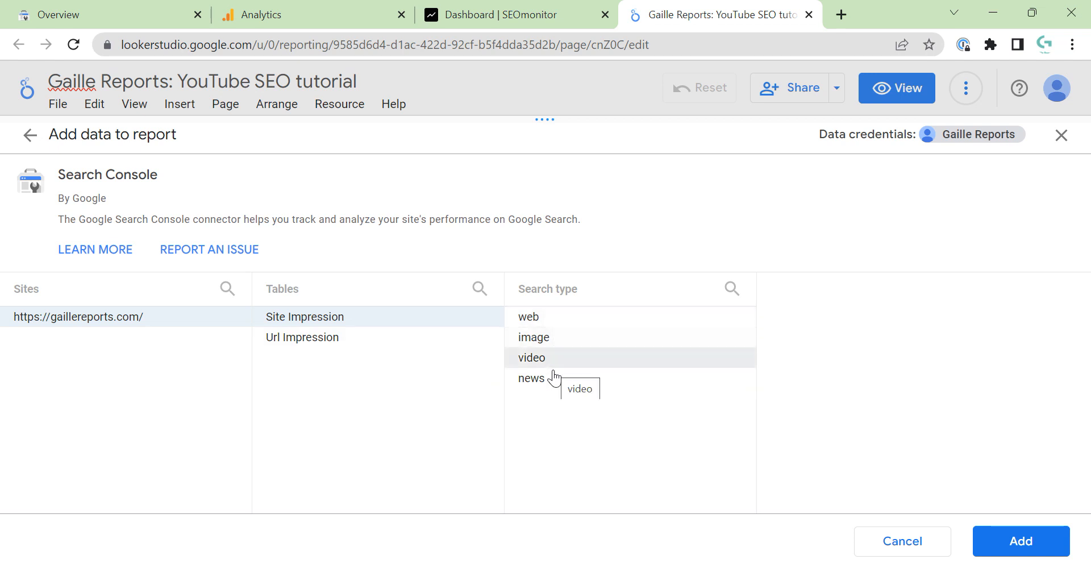
pyautogui.click(539, 317)
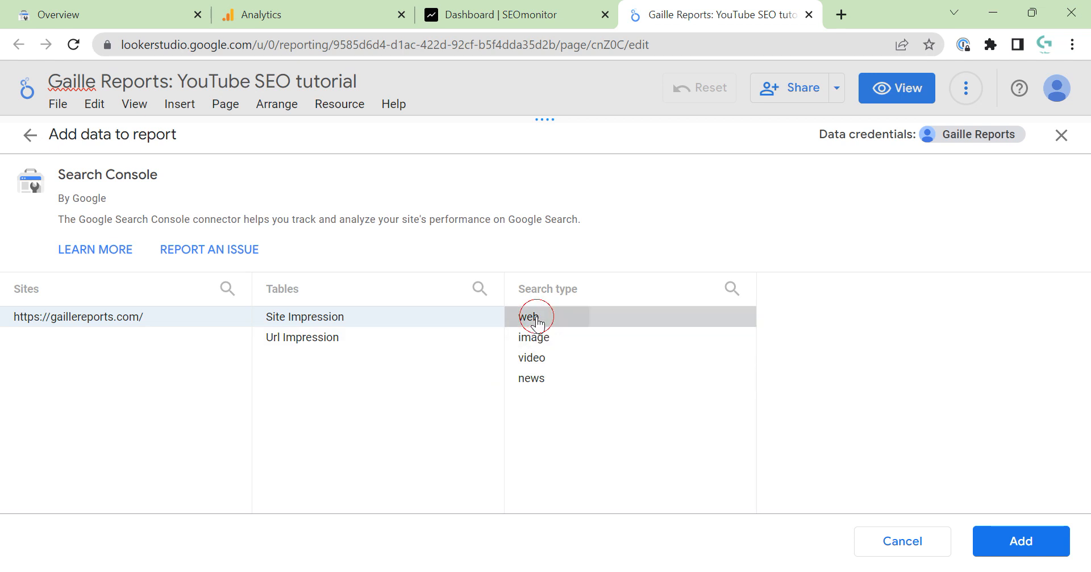
pyautogui.click(1045, 550)
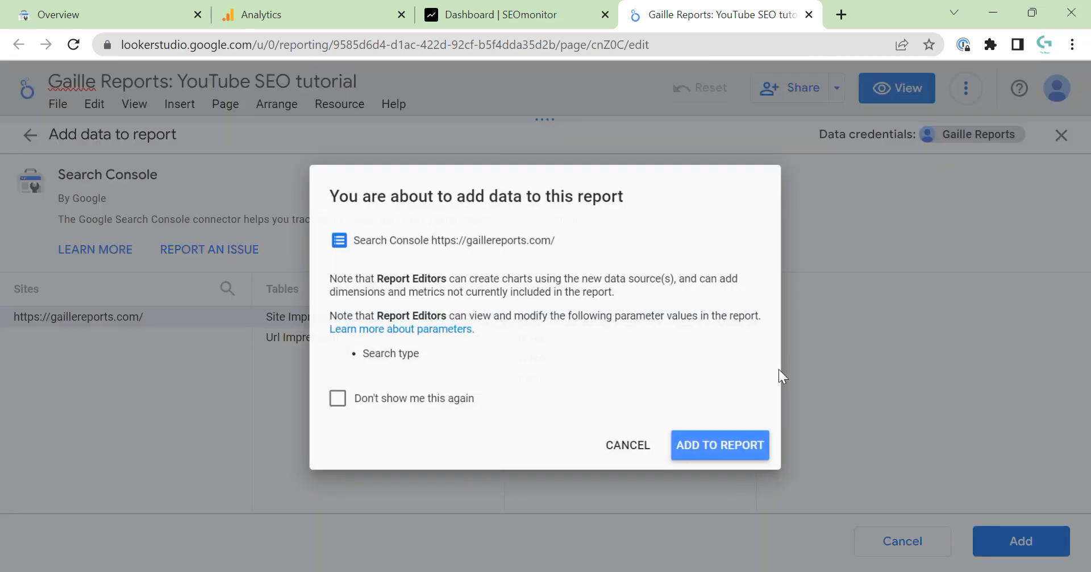
pyautogui.click(755, 450)
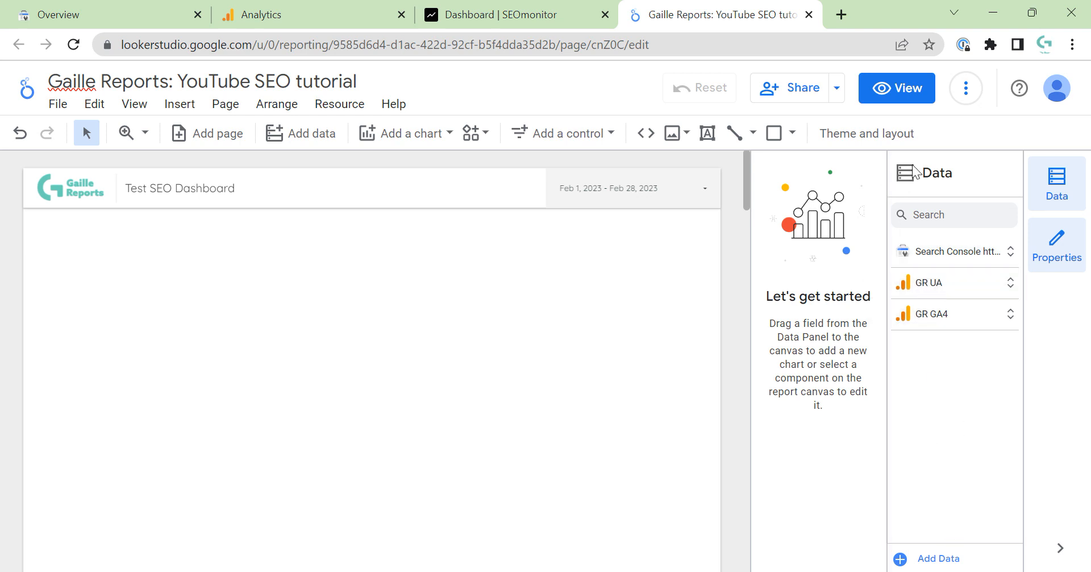
# Step: Rename the new Search Console data source as GR GSC Site and leave its field list collapsed
pyautogui.click(903, 251)
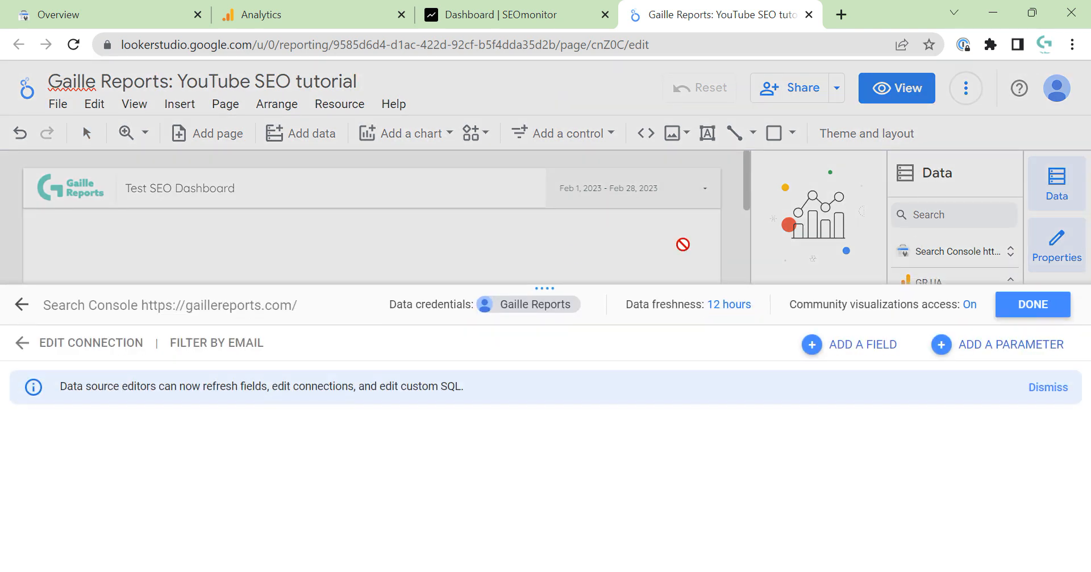
pyautogui.click(291, 297)
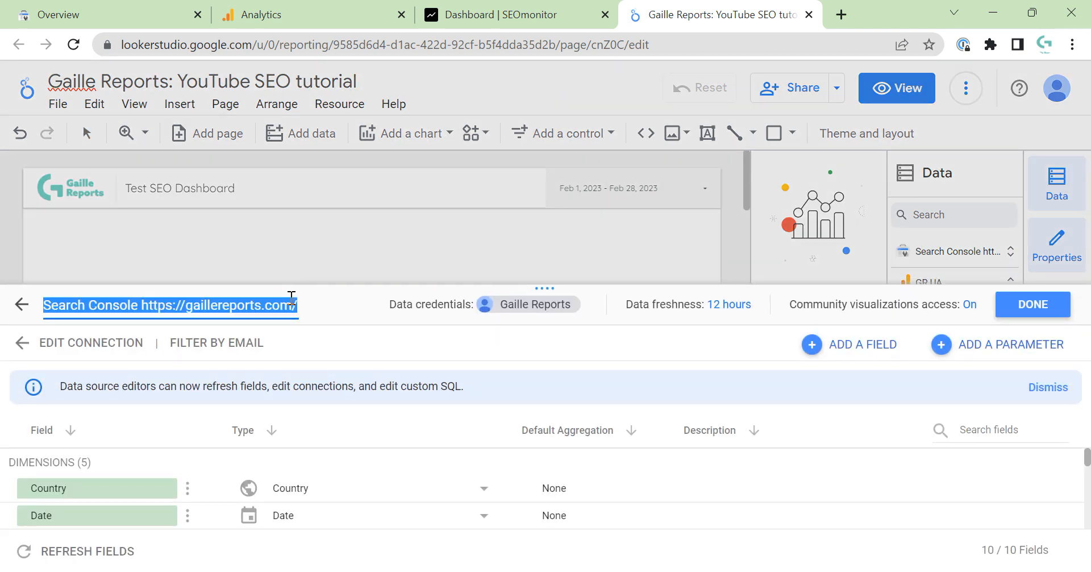
pyautogui.write('GR GSC Site')
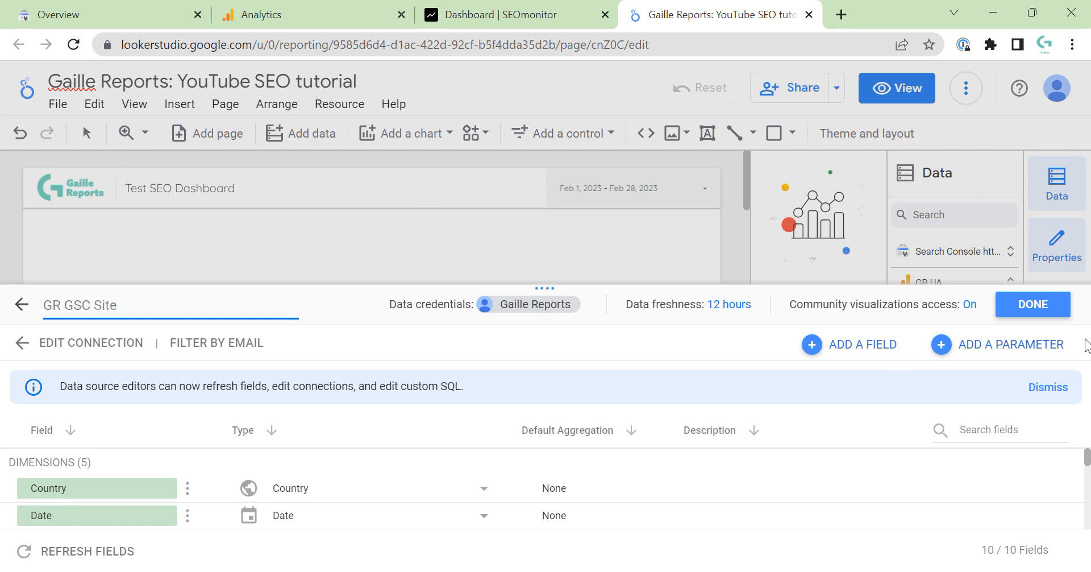
pyautogui.click(1026, 306)
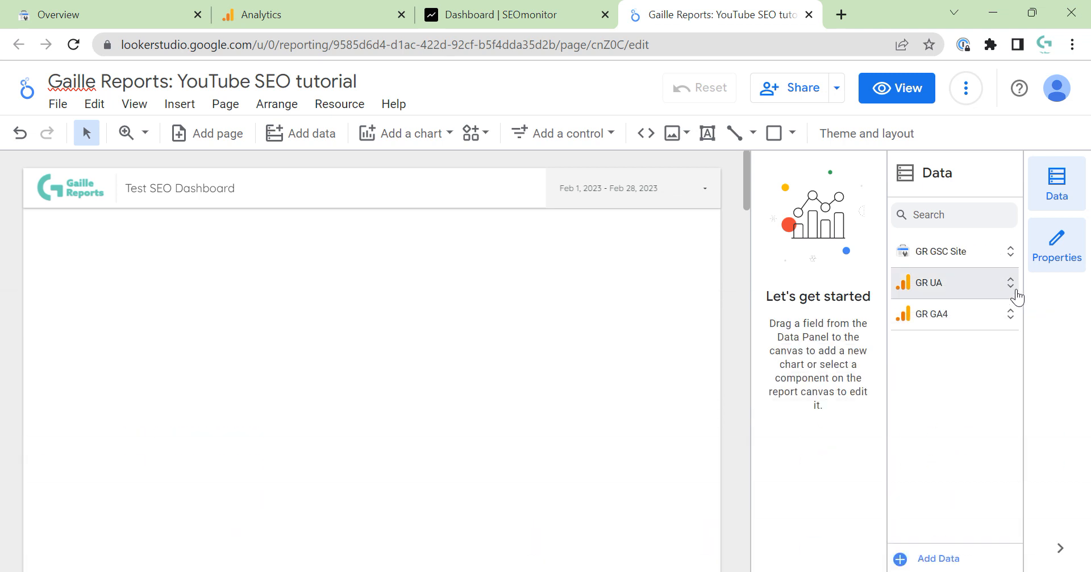
pyautogui.click(992, 263)
pyautogui.click(1004, 251)
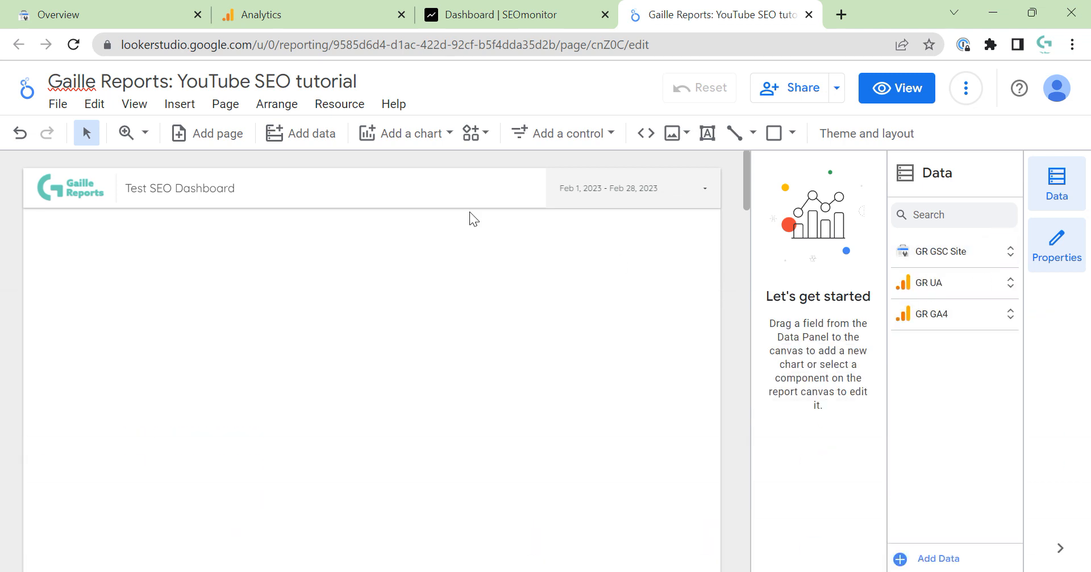
# Step: Start adding another data source from the report's managed data sources and choose the Search Console connector
pyautogui.click(344, 103)
pyautogui.click(342, 135)
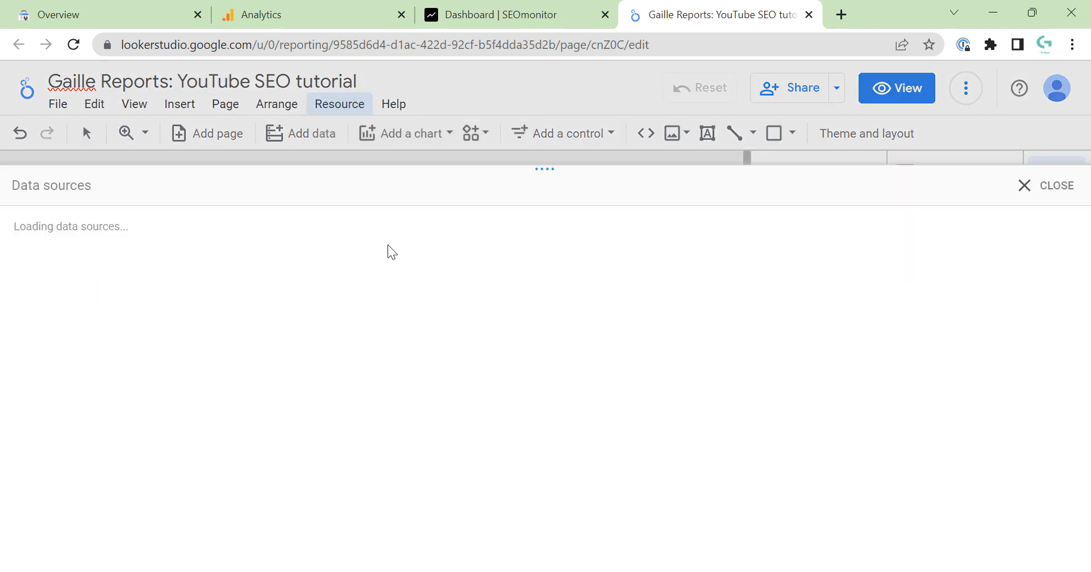
pyautogui.click(57, 330)
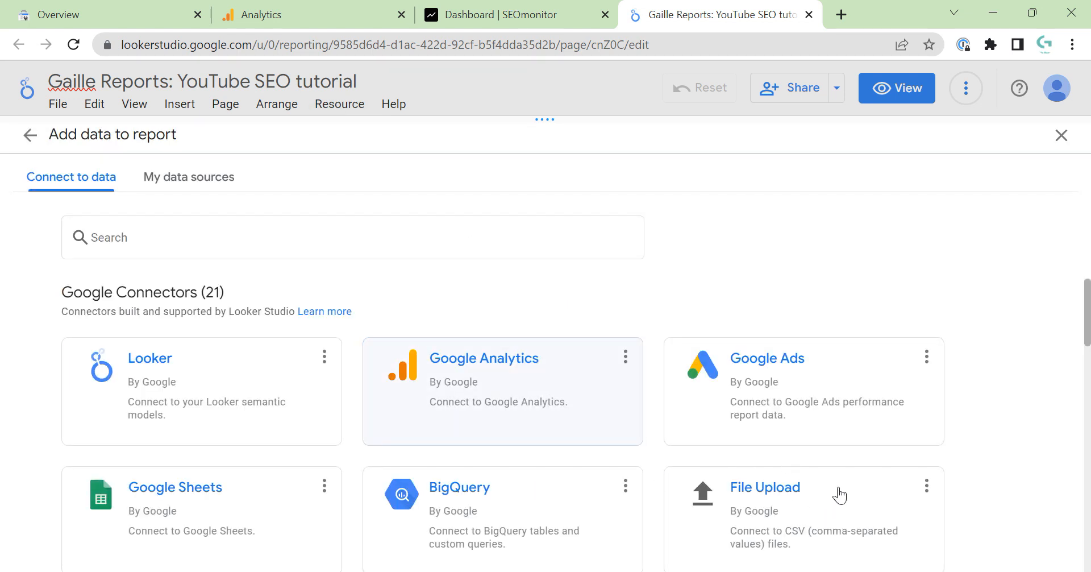
pyautogui.scroll(-10, 942, 457)
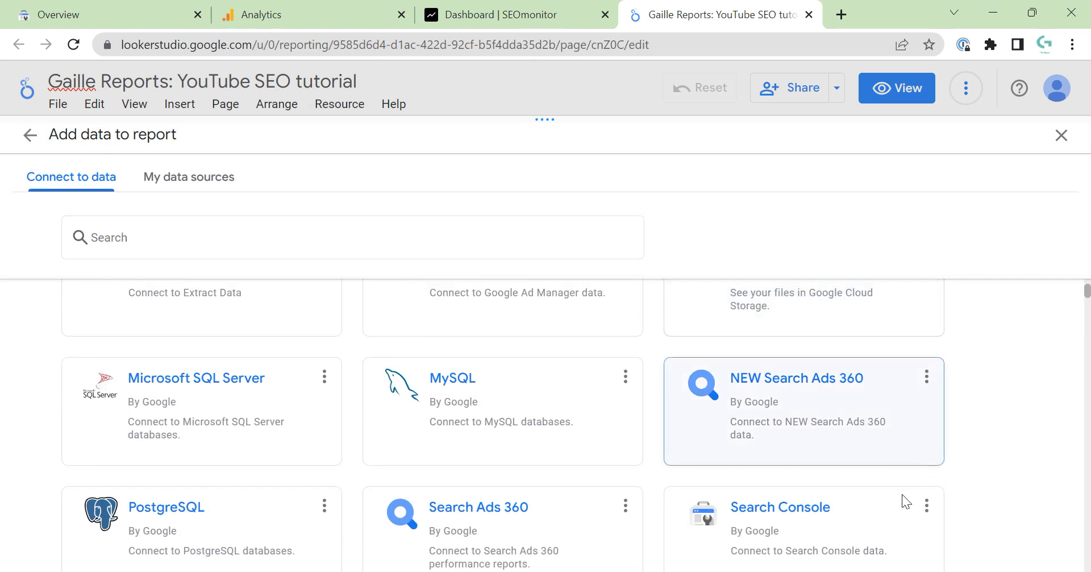
pyautogui.click(902, 496)
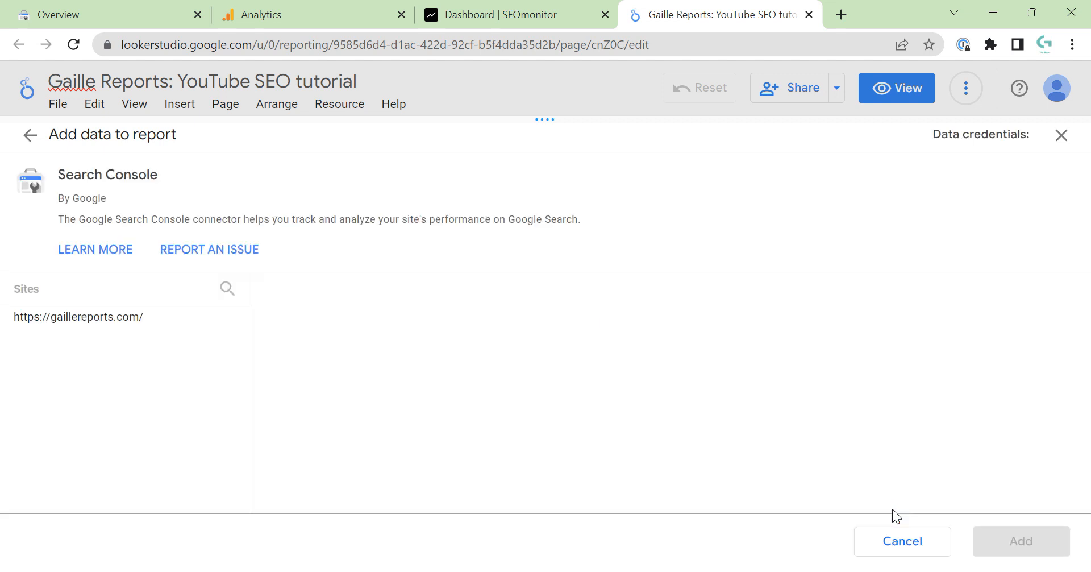
pyautogui.click(162, 319)
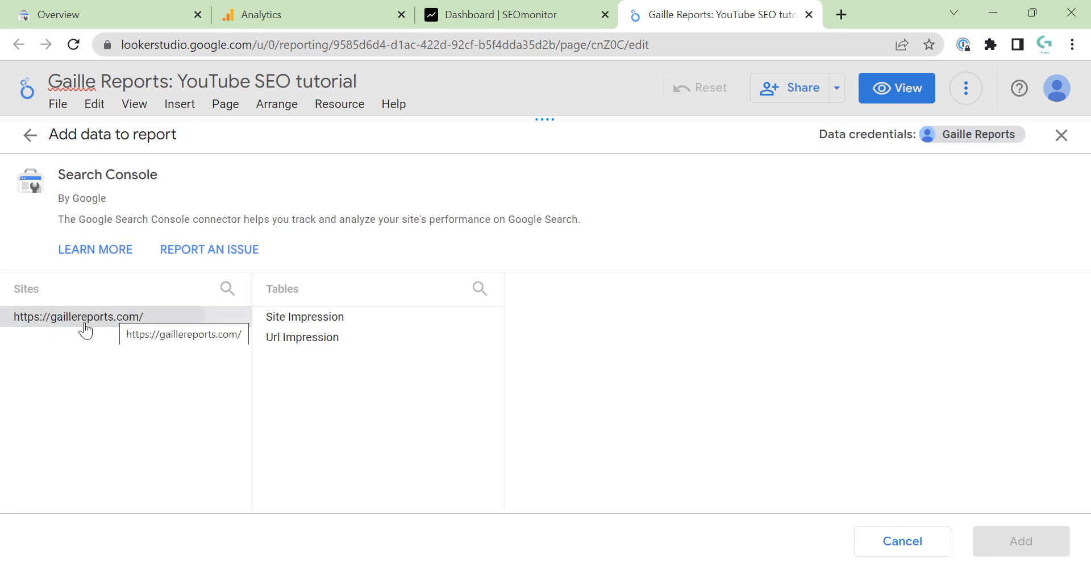
pyautogui.click(306, 341)
pyautogui.click(526, 323)
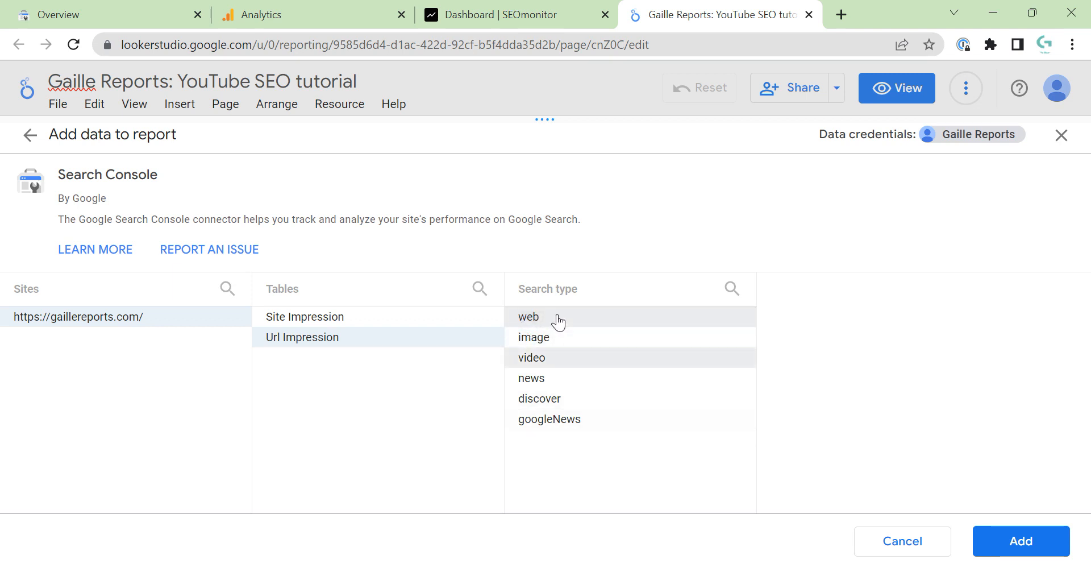
pyautogui.click(1050, 537)
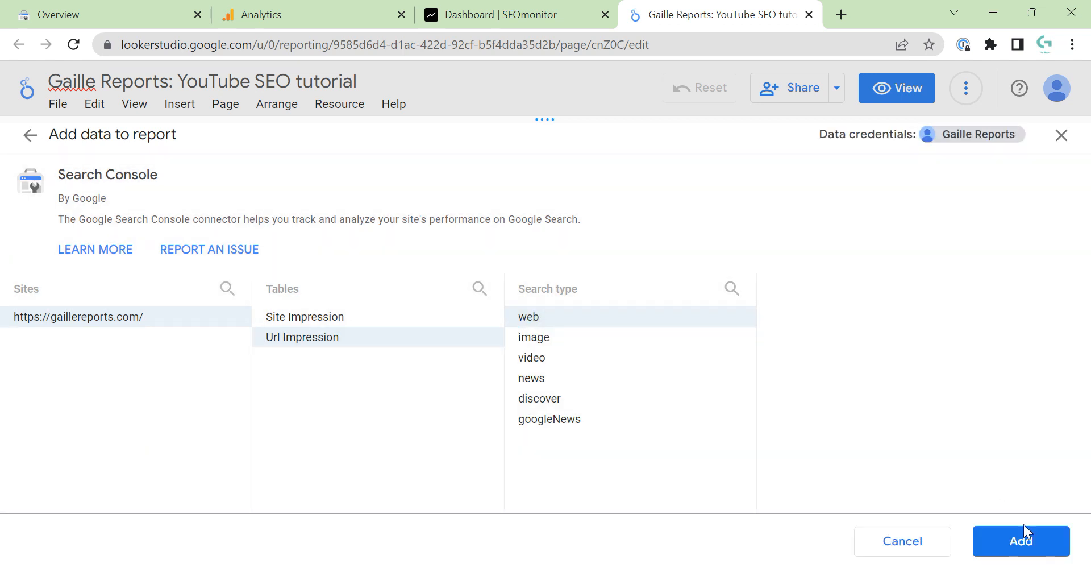
pyautogui.click(1026, 535)
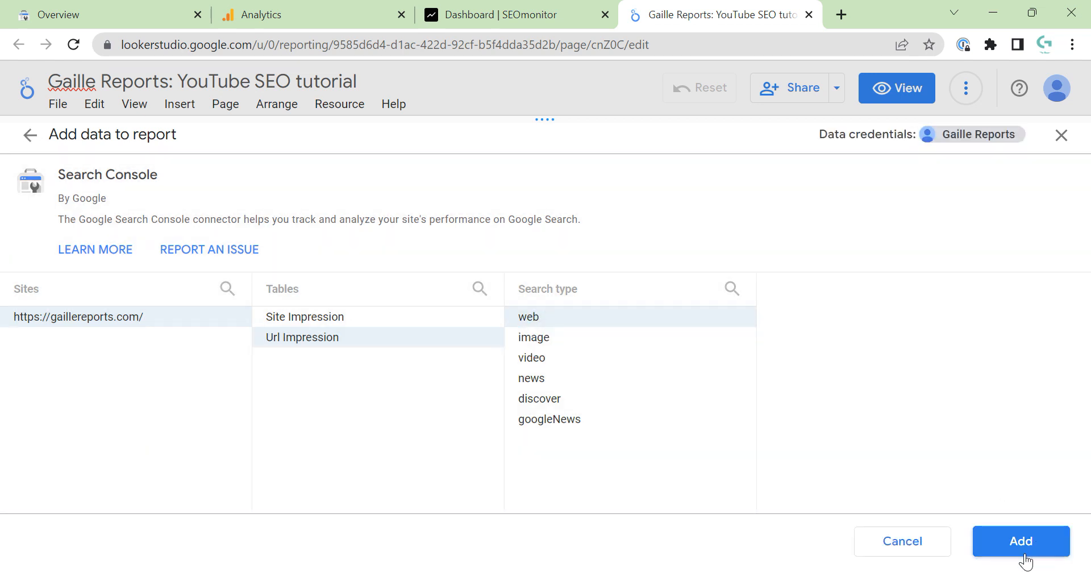
pyautogui.click(743, 458)
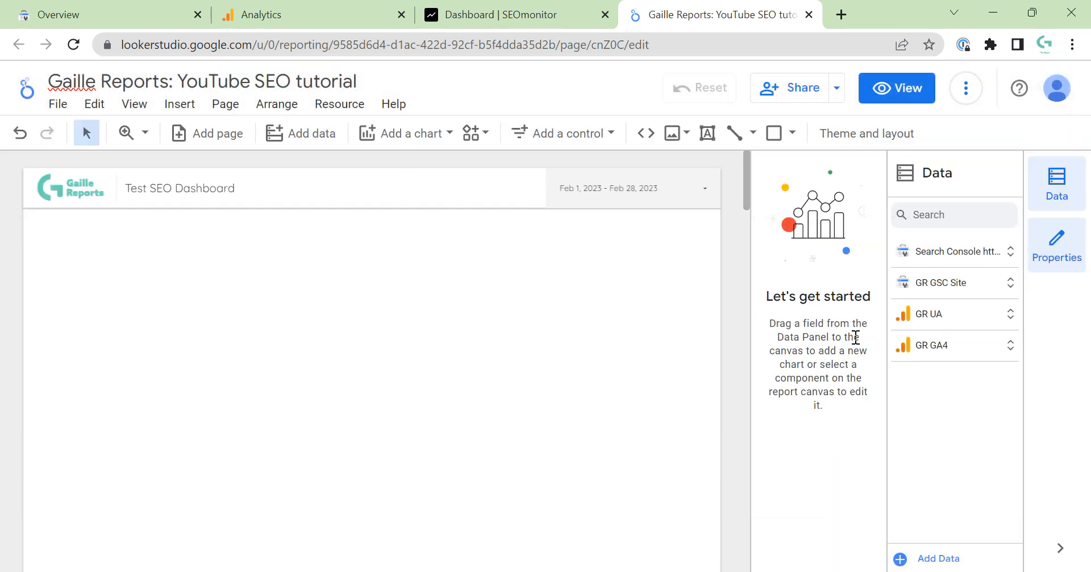
# Step: Rename the new Search Console URL data source as GR GSC URL and collapse its field list
pyautogui.click(903, 254)
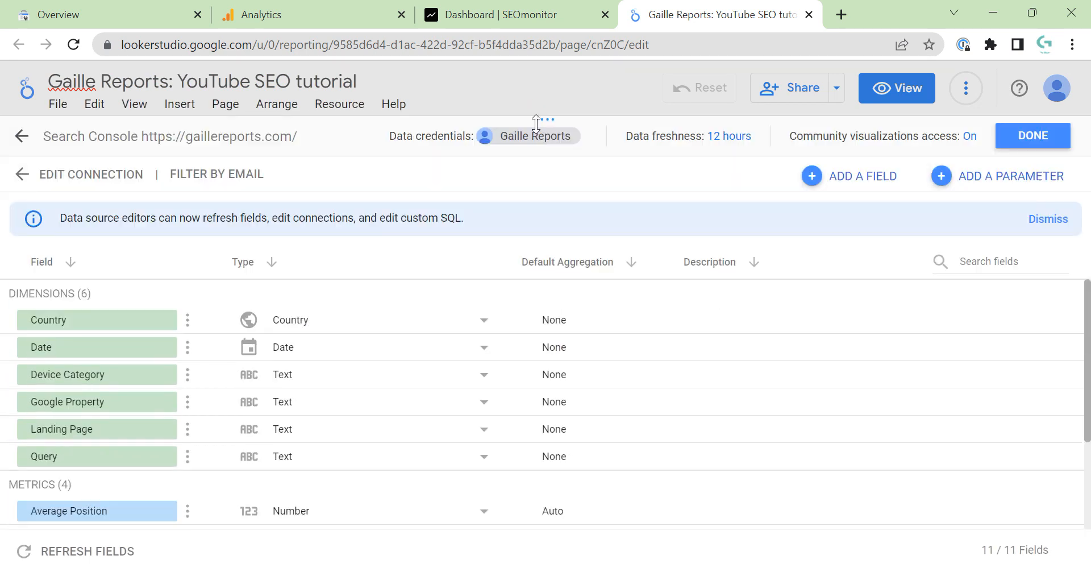
pyautogui.moveTo(536, 122); pyautogui.dragTo(536, 149)
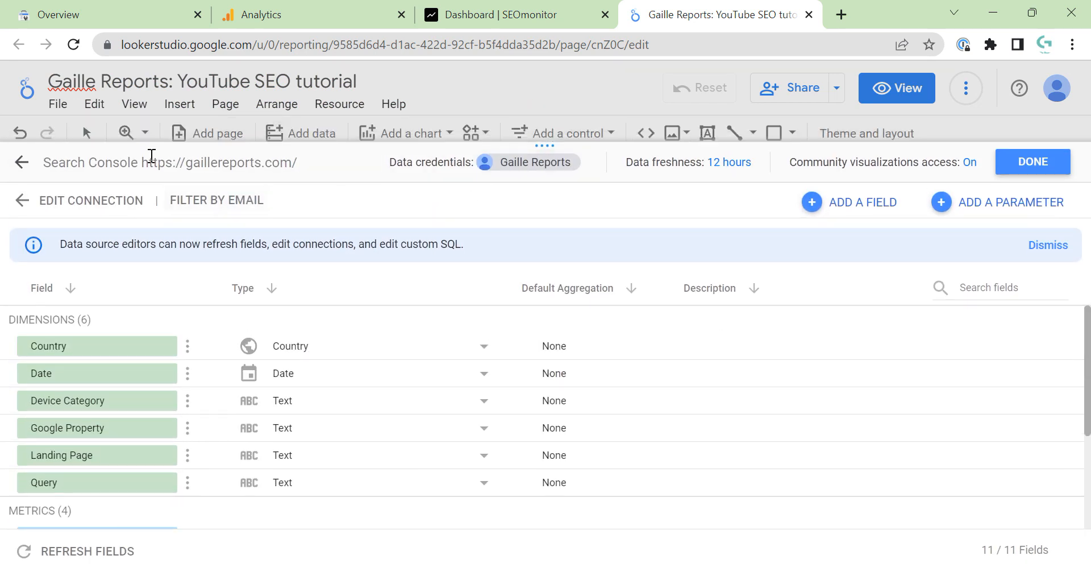
pyautogui.click(191, 162)
pyautogui.hotkey('ctrl', 'a')
pyautogui.write('GR URL')
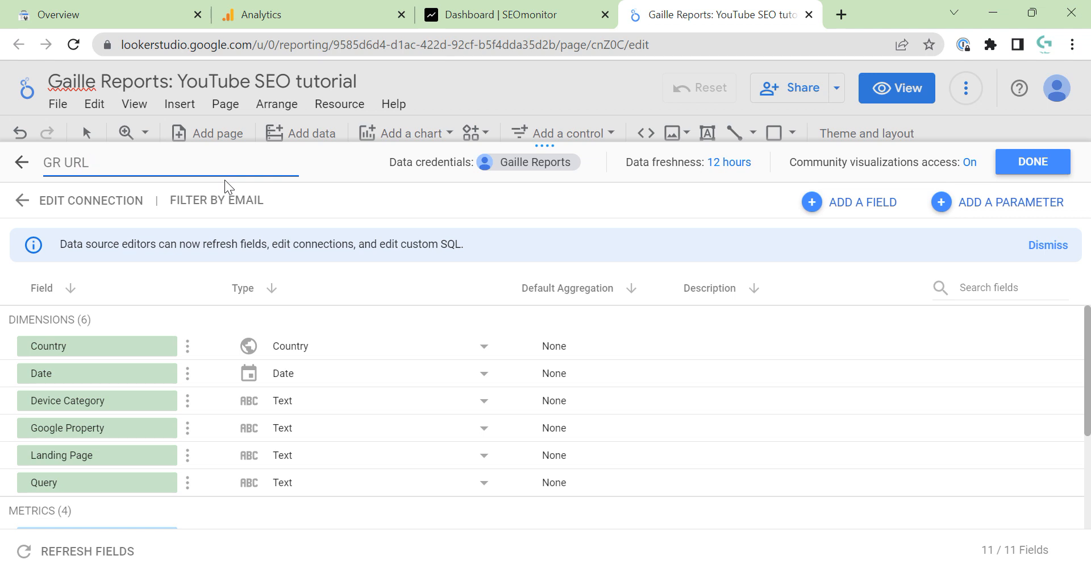
pyautogui.press('BackSpace')
pyautogui.press('BackSpace')
pyautogui.press('BackSpace')
pyautogui.press('BackSpace')
pyautogui.write('GSC URL')
pyautogui.click(1040, 161)
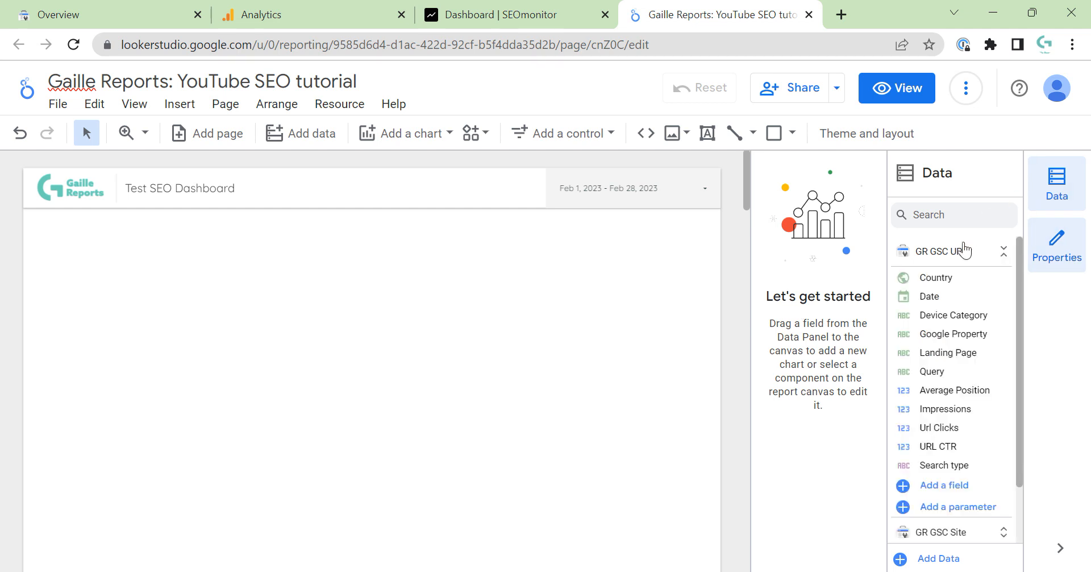
pyautogui.click(1004, 251)
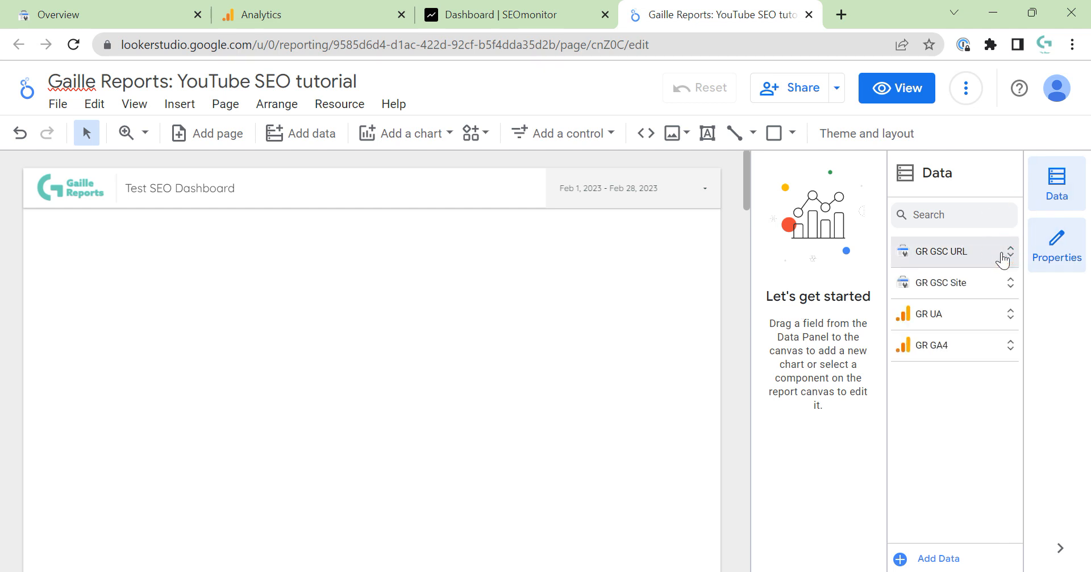
# Step: Switch to the SEOmonitor dashboard, highlight the seomonitor name in its web address, and return to the Looker Studio report
pyautogui.click(511, 12)
pyautogui.moveTo(149, 44); pyautogui.dragTo(205, 42)
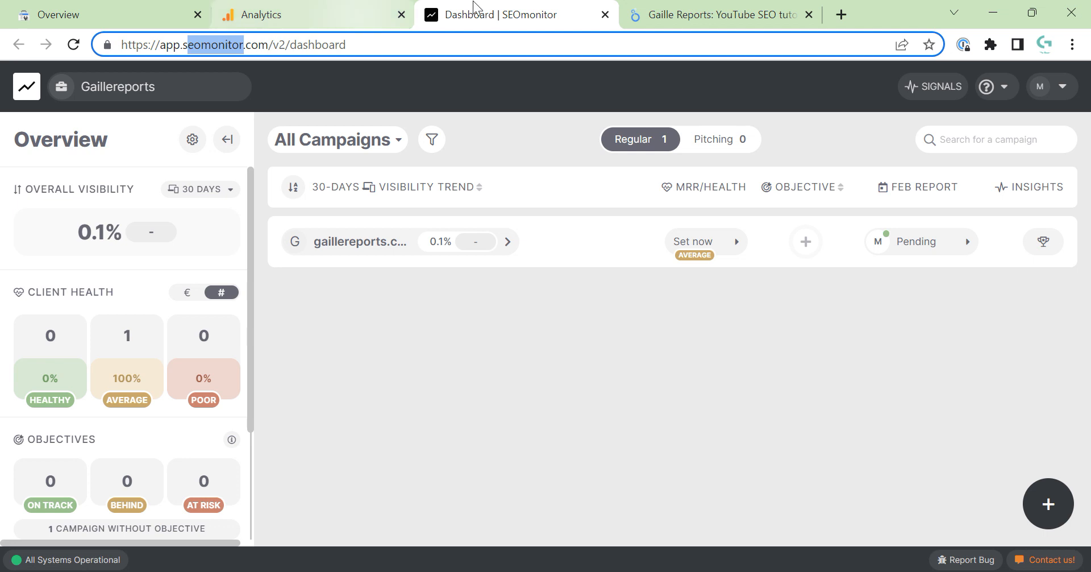
pyautogui.click(696, 8)
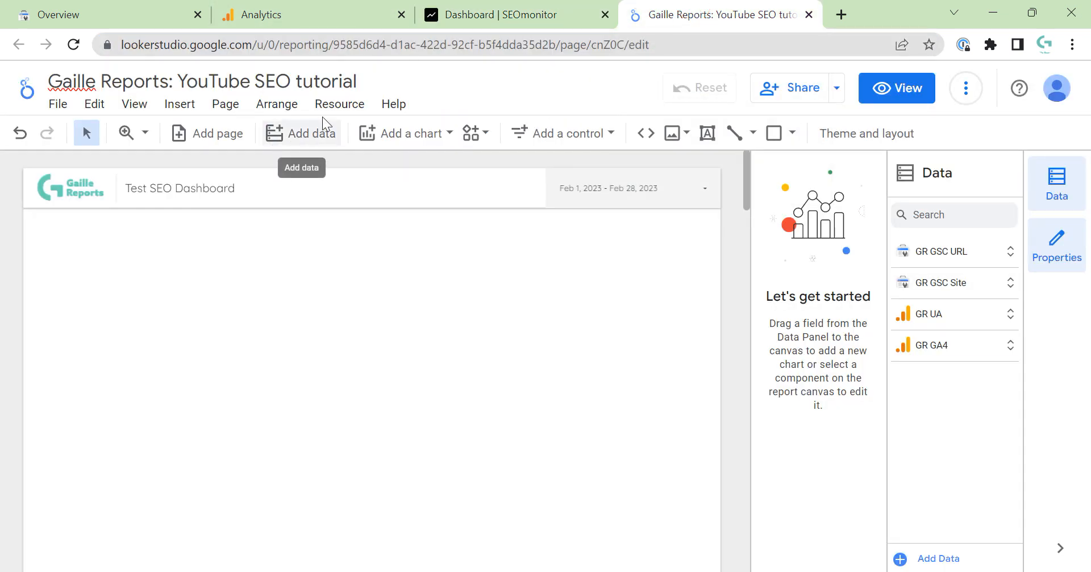
# Step: Start adding another data source to the report and search the connectors for "seo"
pyautogui.click(305, 145)
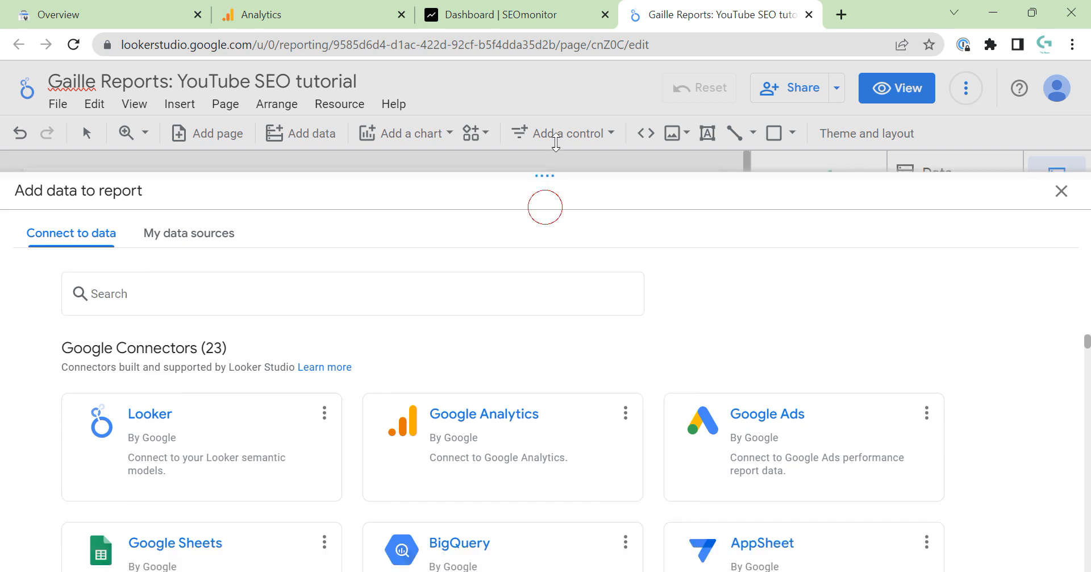
pyautogui.click(457, 253)
pyautogui.write('se')
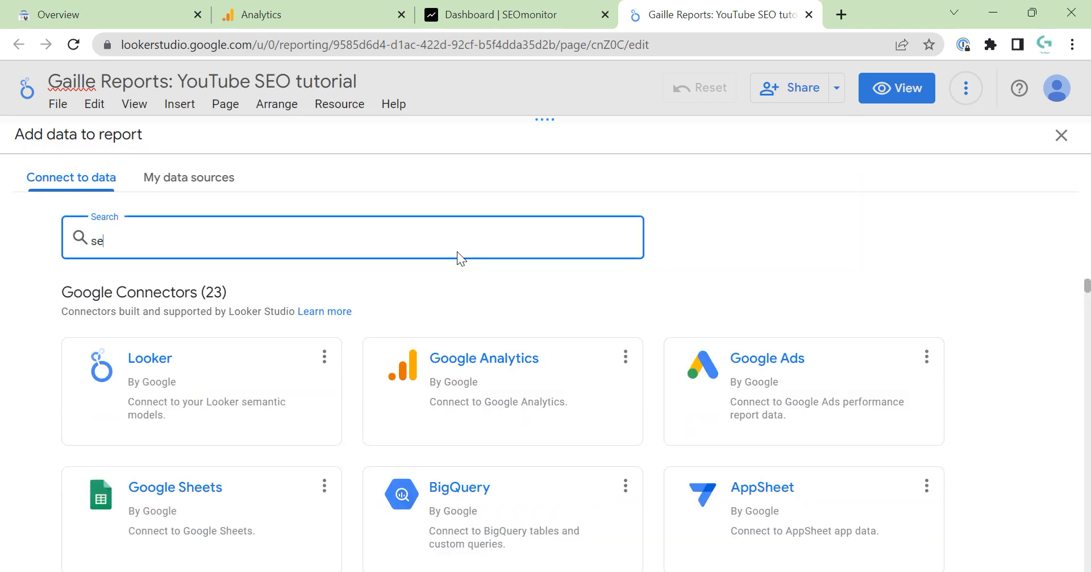
pyautogui.write('o')
# Step: Browse the partner connectors matching "seo" to examine which third-party SEO data sources are available
pyautogui.scroll(-1, 849, 359)
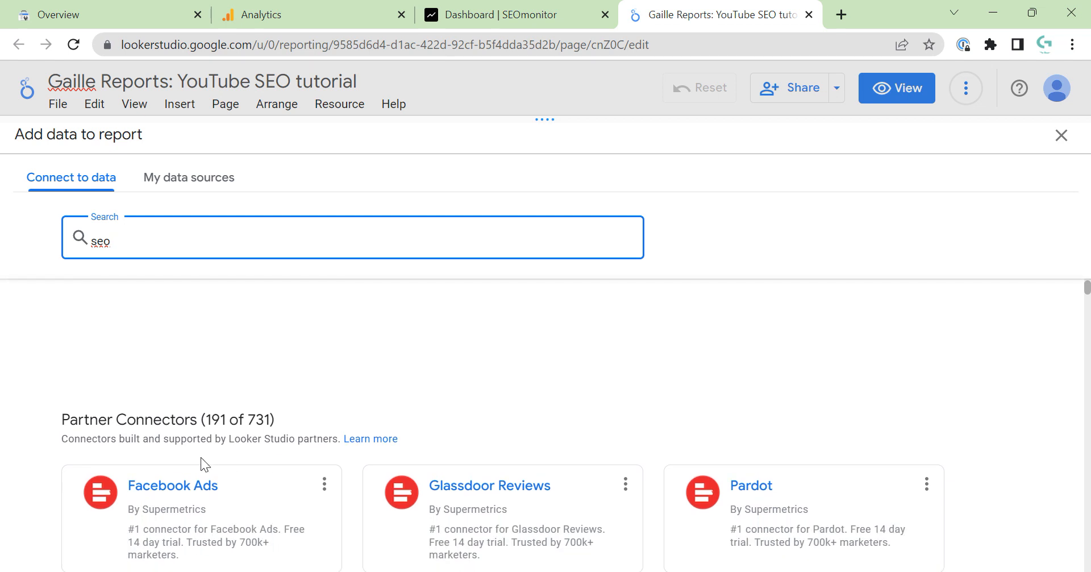
pyautogui.moveTo(208, 420); pyautogui.dragTo(226, 418)
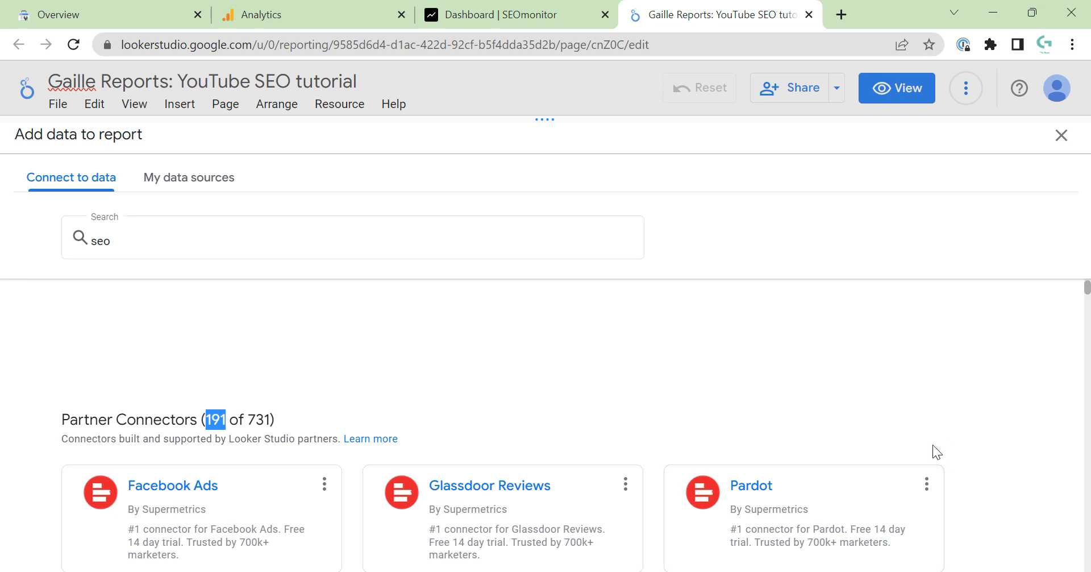
pyautogui.scroll(-1, 927, 435)
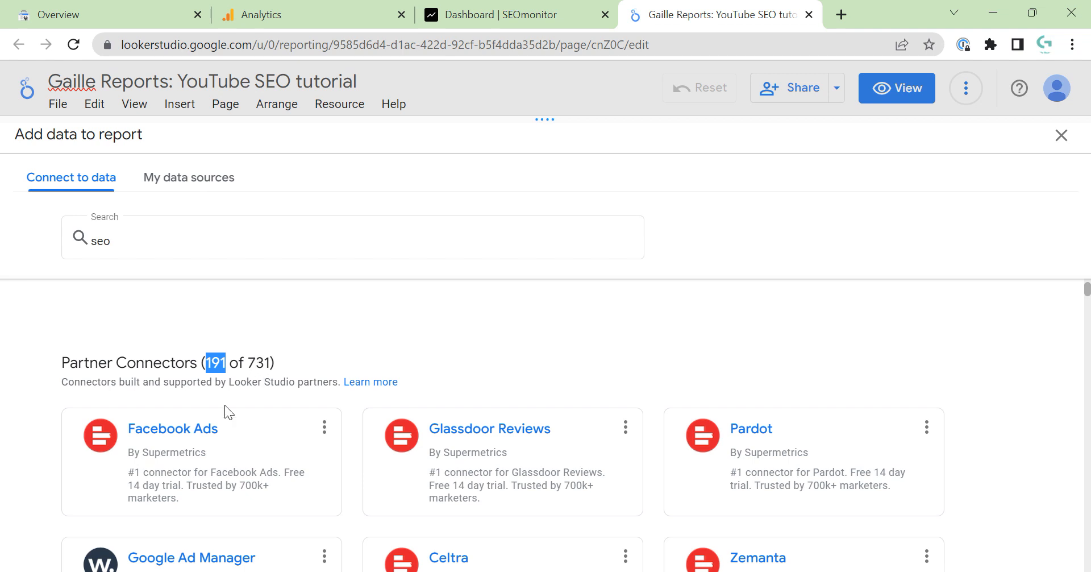
pyautogui.click(118, 244)
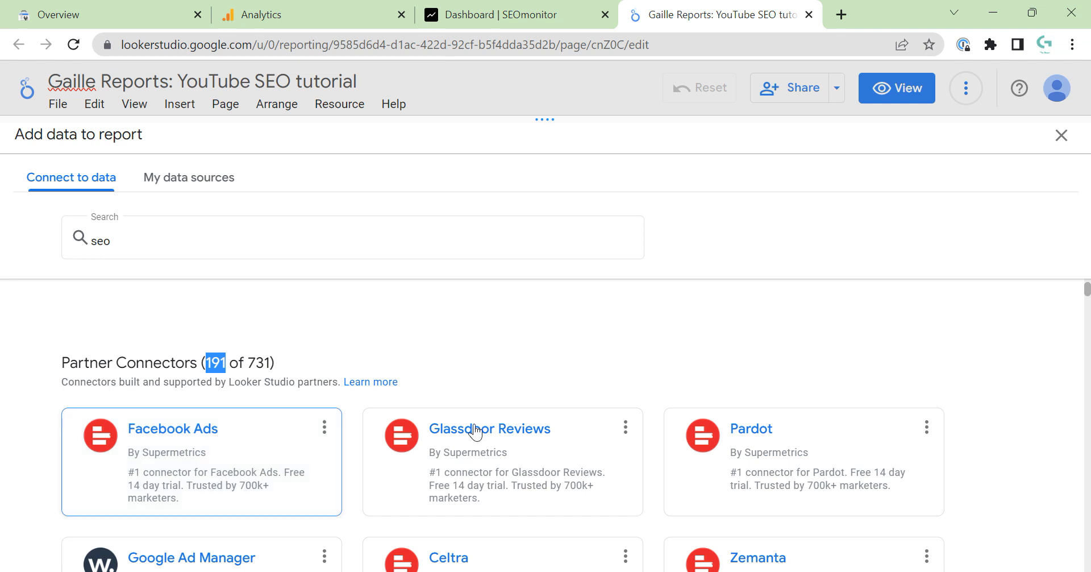
pyautogui.scroll(-2, 841, 443)
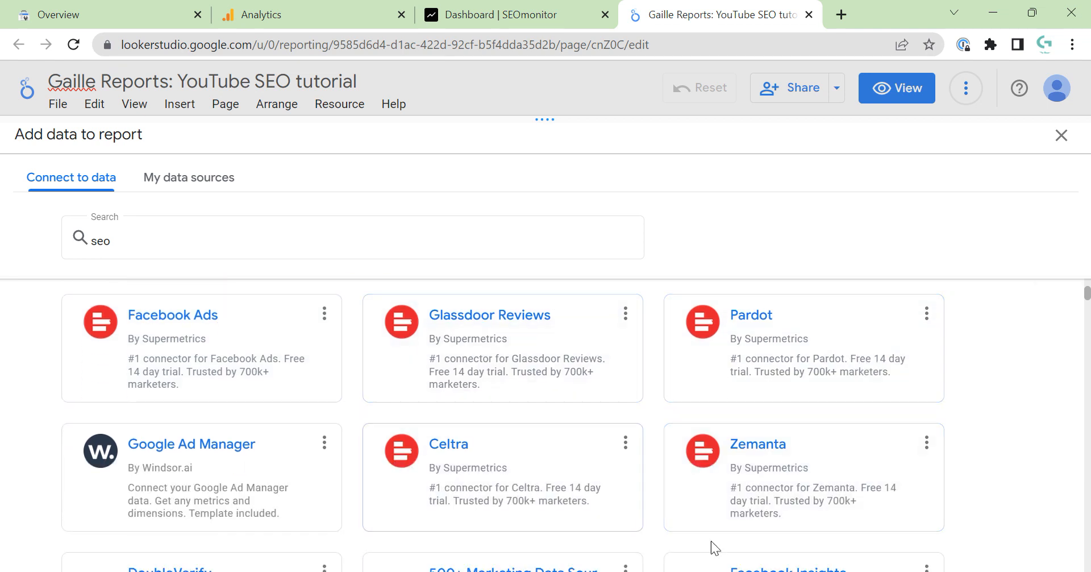
pyautogui.scroll(-5, 685, 385)
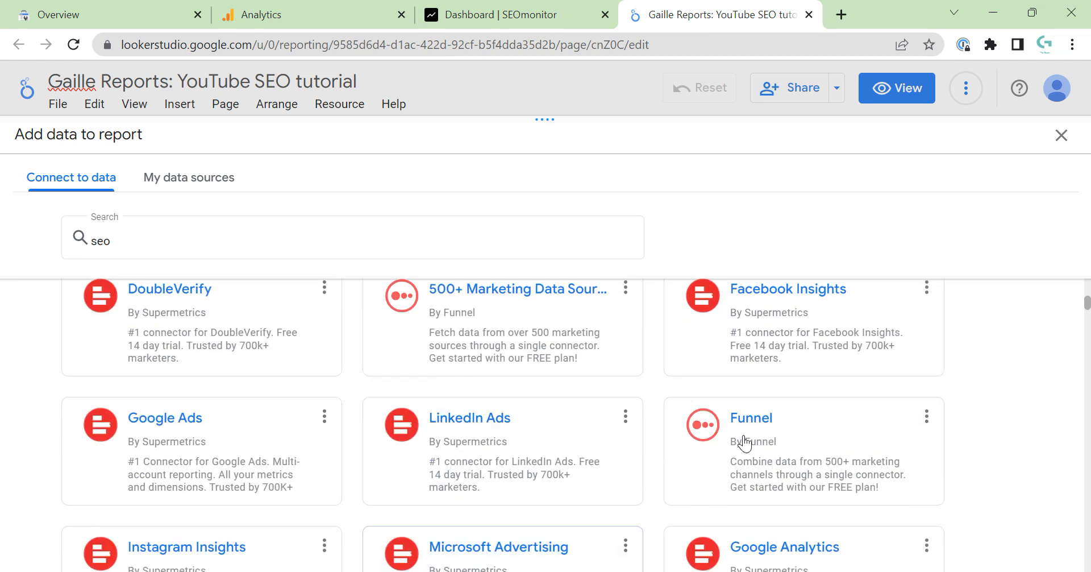
pyautogui.scroll(-6, 852, 459)
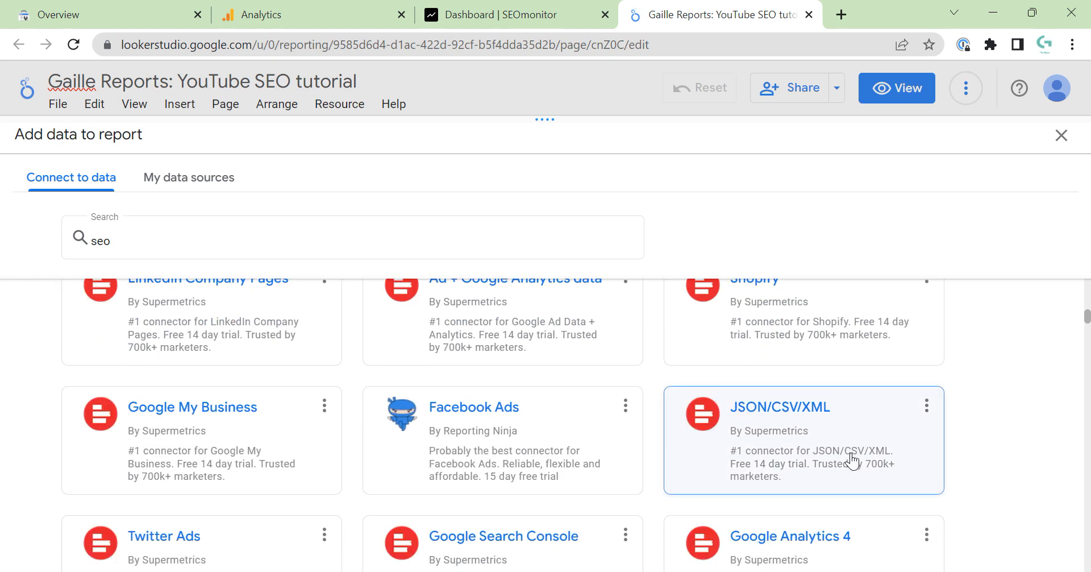
pyautogui.scroll(-6, 978, 443)
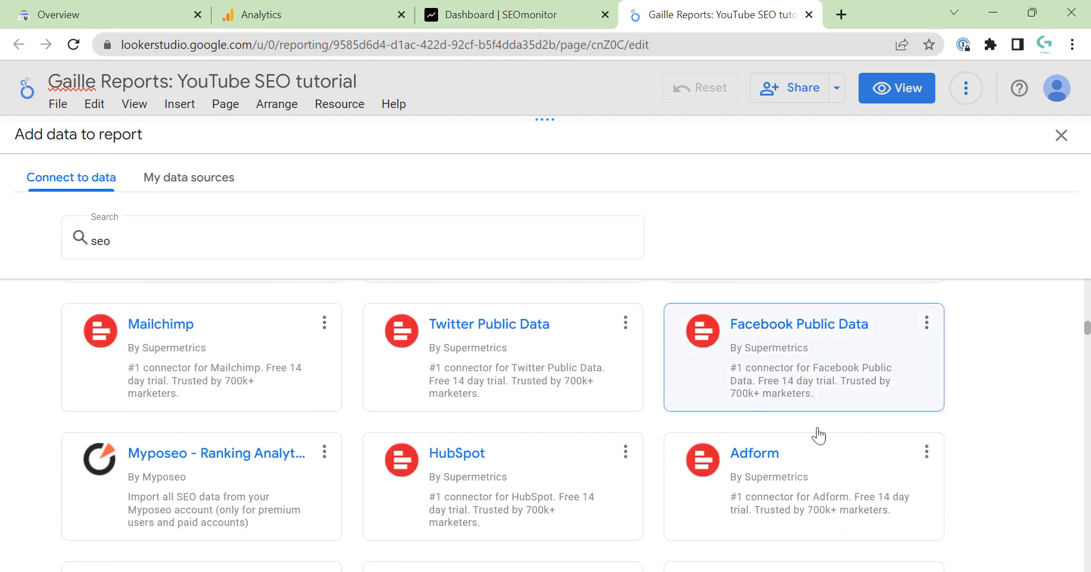
pyautogui.scroll(-5, 448, 419)
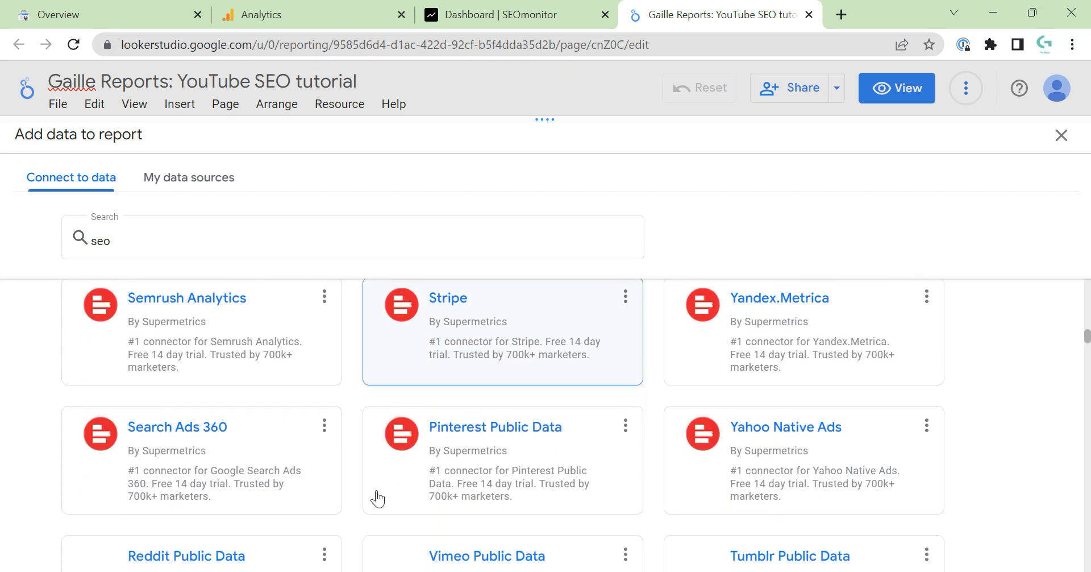
pyautogui.scroll(-5, 561, 462)
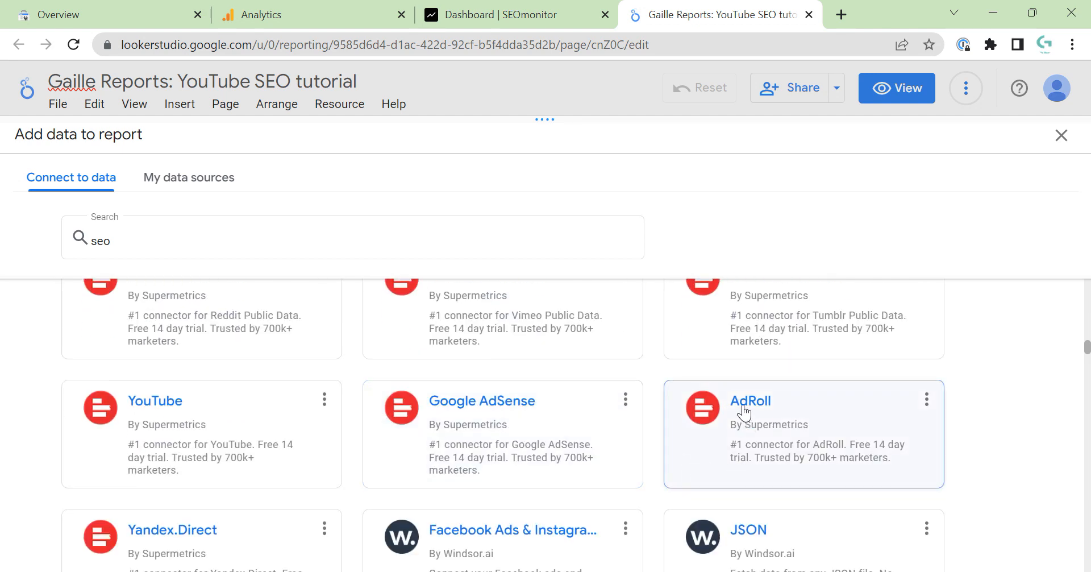
pyautogui.scroll(-3, 565, 426)
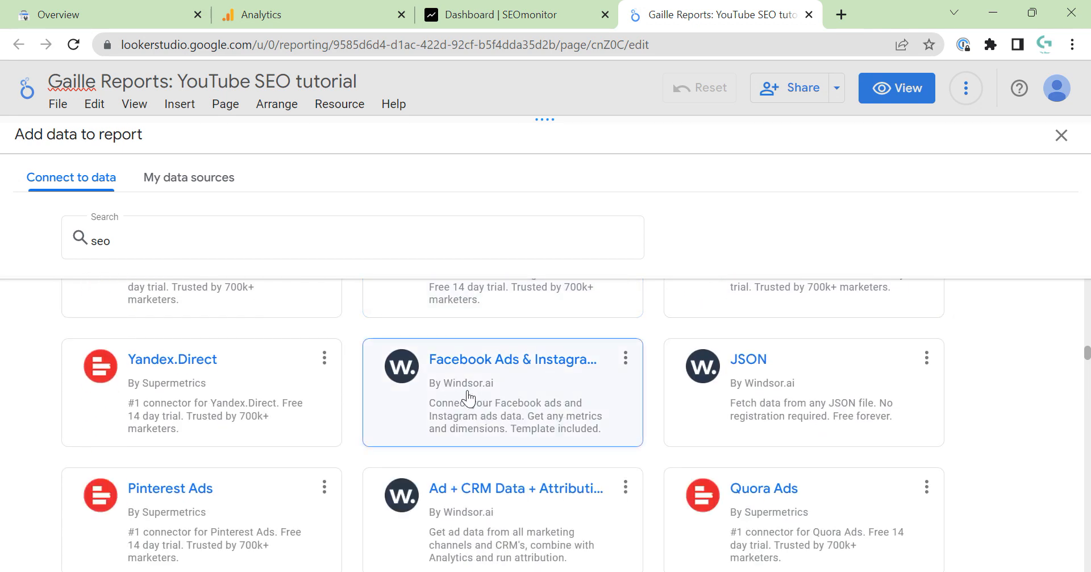
pyautogui.scroll(-3, 850, 405)
pyautogui.scroll(-2, 850, 404)
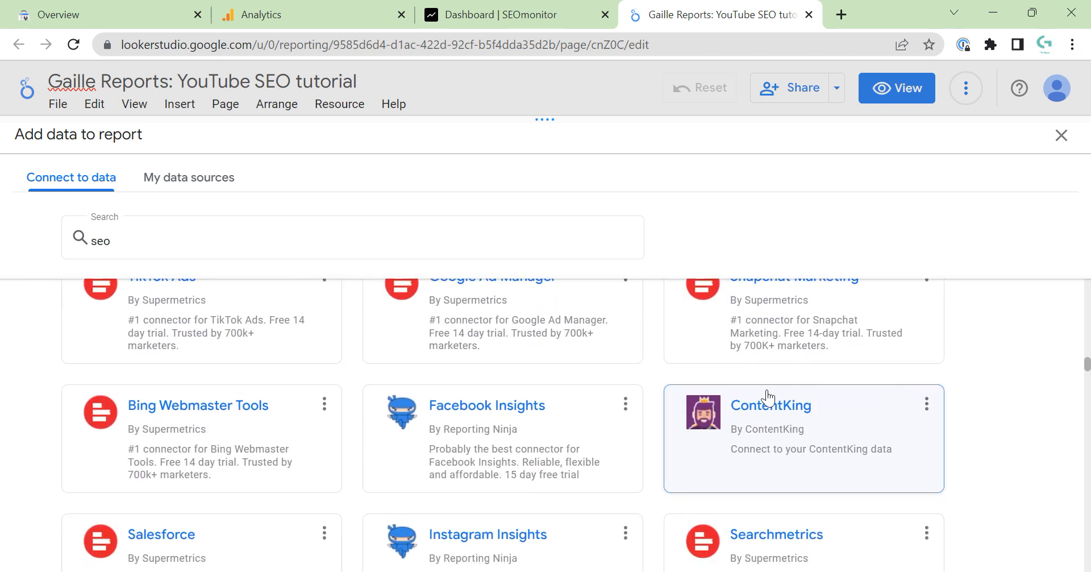
# Step: Change the connector search to "sem" and examine the Semrush connectors on offer
pyautogui.click(114, 239)
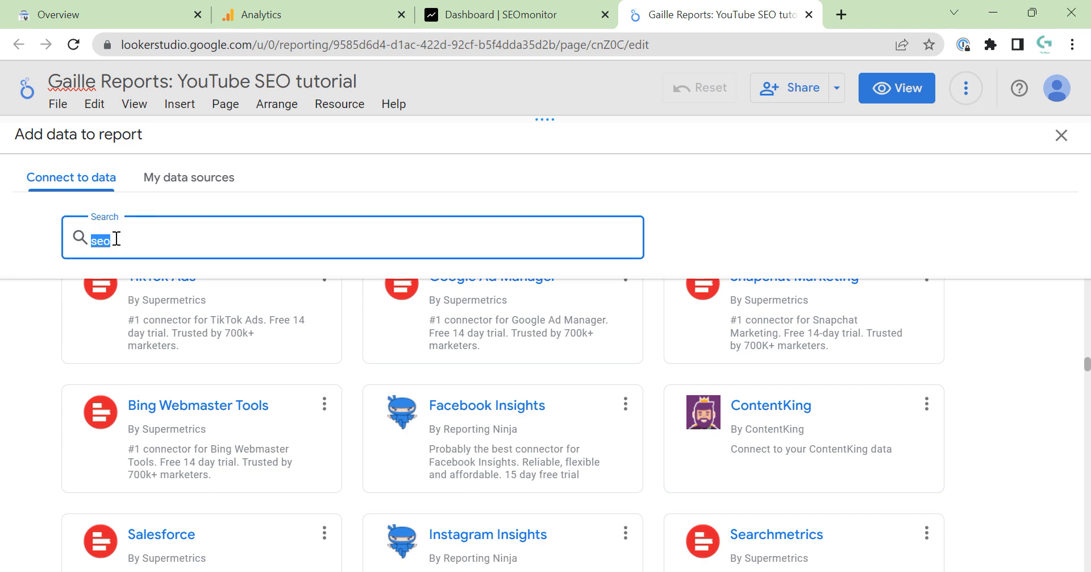
pyautogui.press('BackSpace')
pyautogui.write('m')
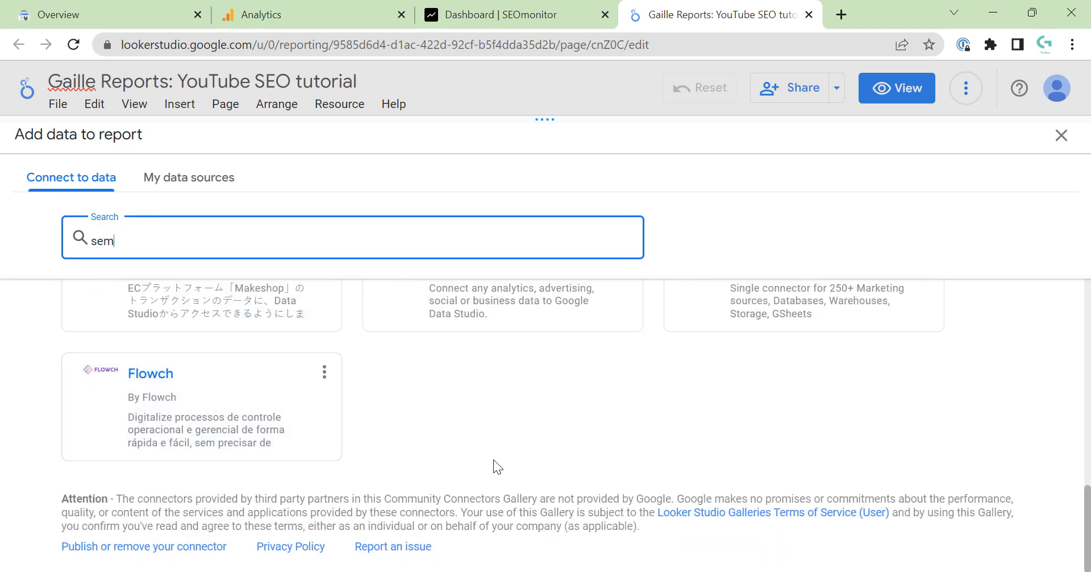
pyautogui.scroll(-5, 625, 406)
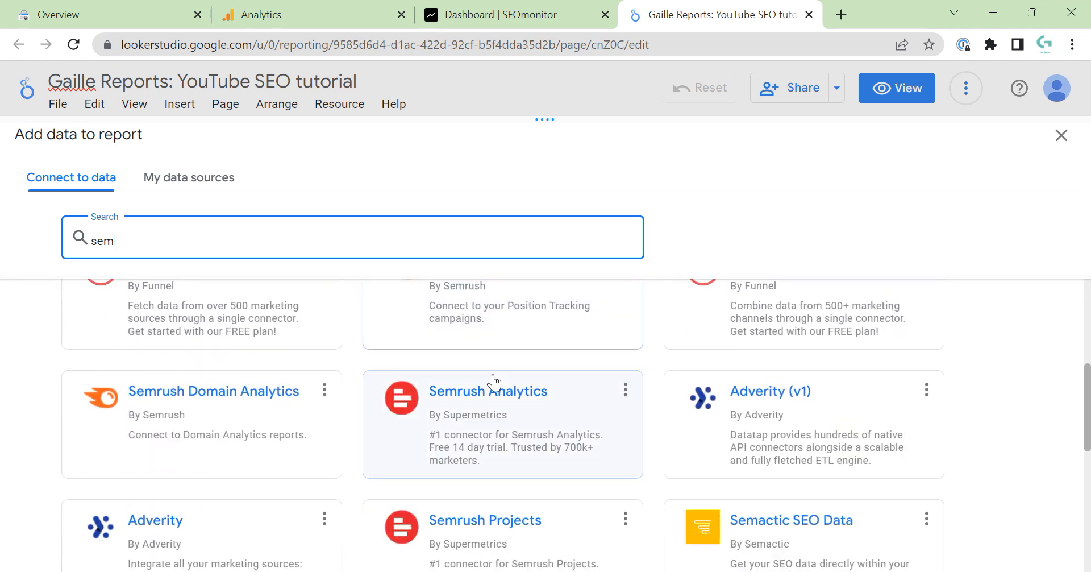
pyautogui.scroll(1, 494, 381)
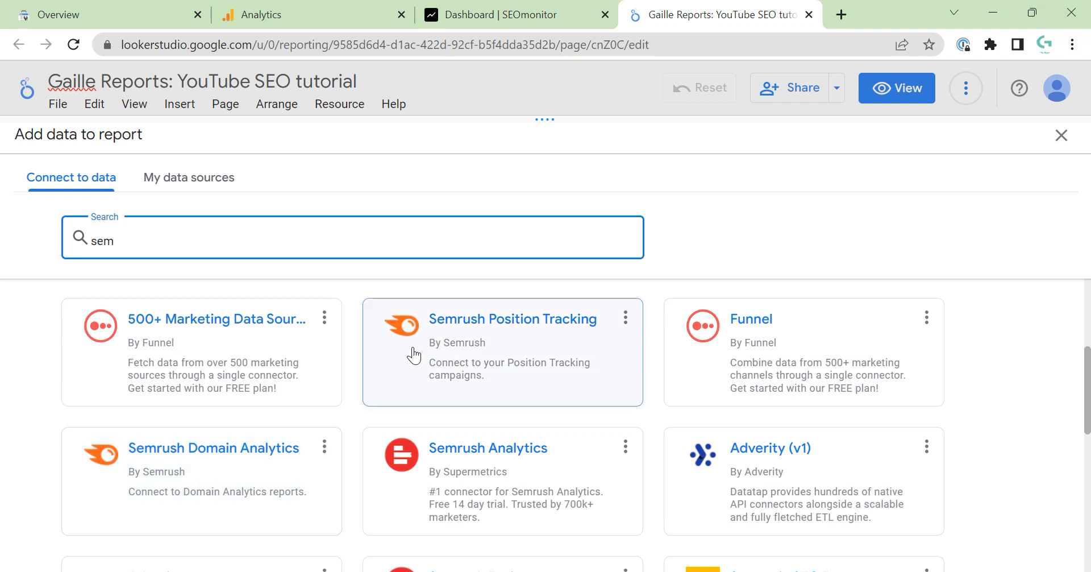
pyautogui.scroll(-1, 267, 457)
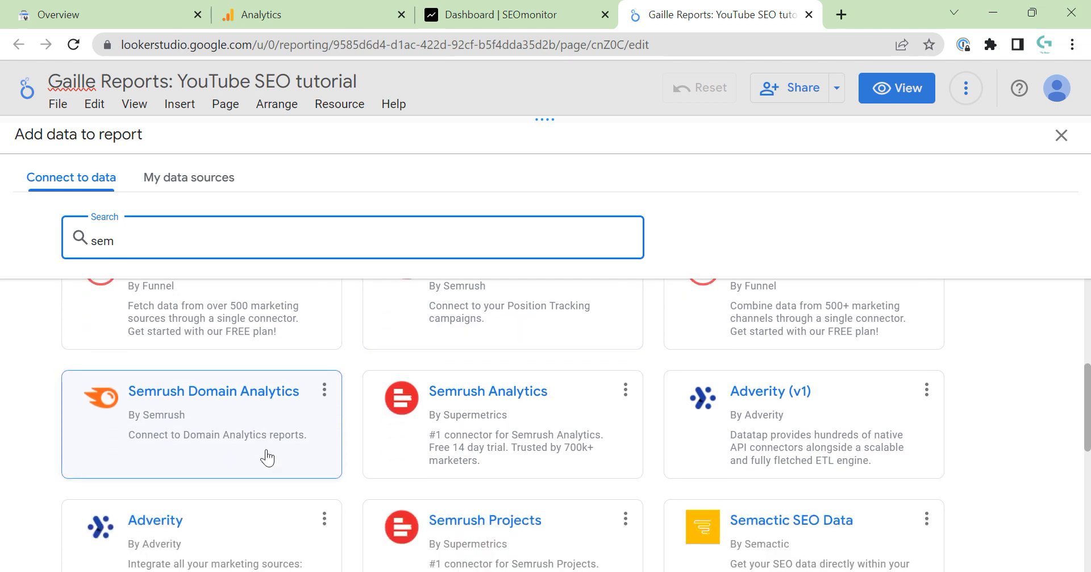
# Step: Finish reviewing the Semrush connectors, change the connector search to "ahref", and examine the Ahrefs connectors on offer
pyautogui.scroll(-5, 267, 457)
pyautogui.scroll(5, 268, 455)
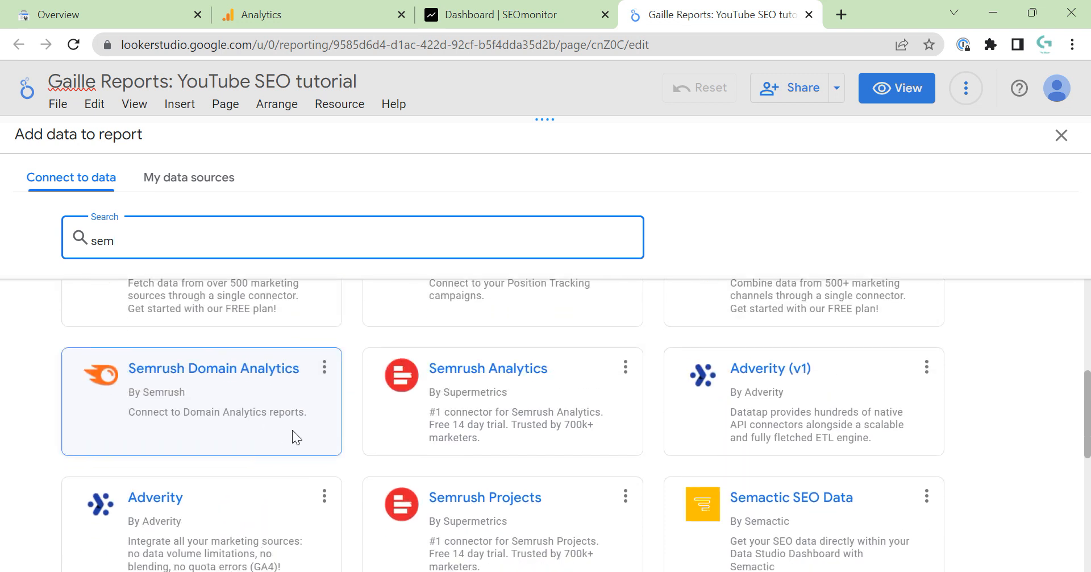
pyautogui.scroll(2, 390, 409)
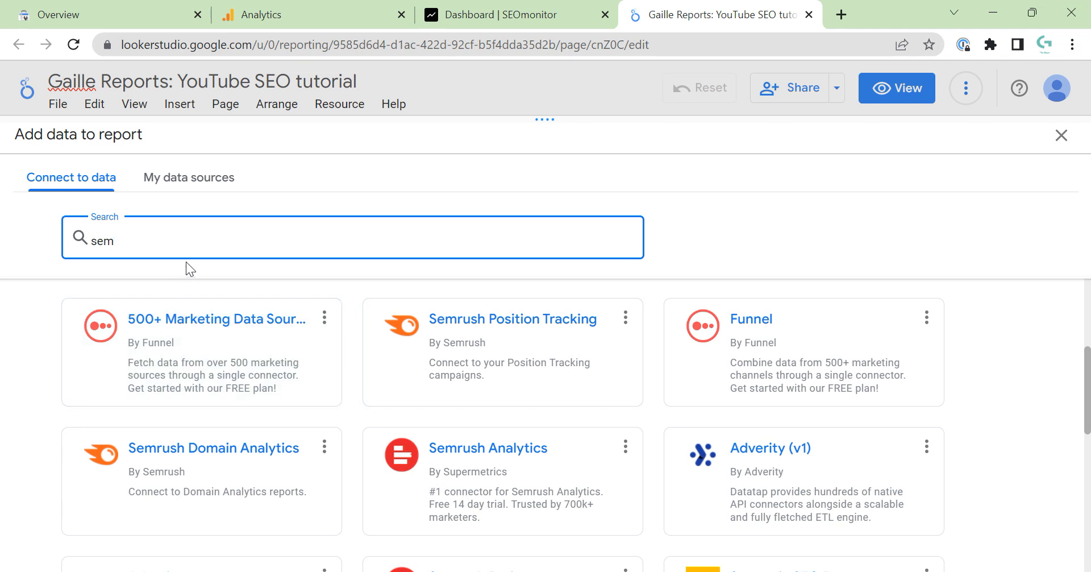
pyautogui.press('BackSpace')
pyautogui.press('BackSpace')
pyautogui.press('BackSpace')
pyautogui.write('ahre')
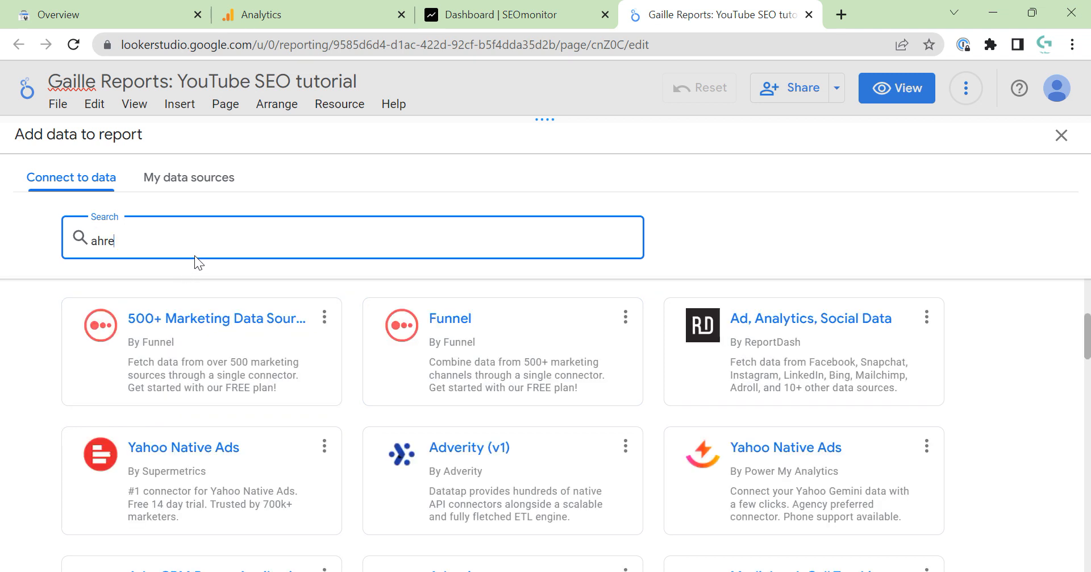
pyautogui.write('f')
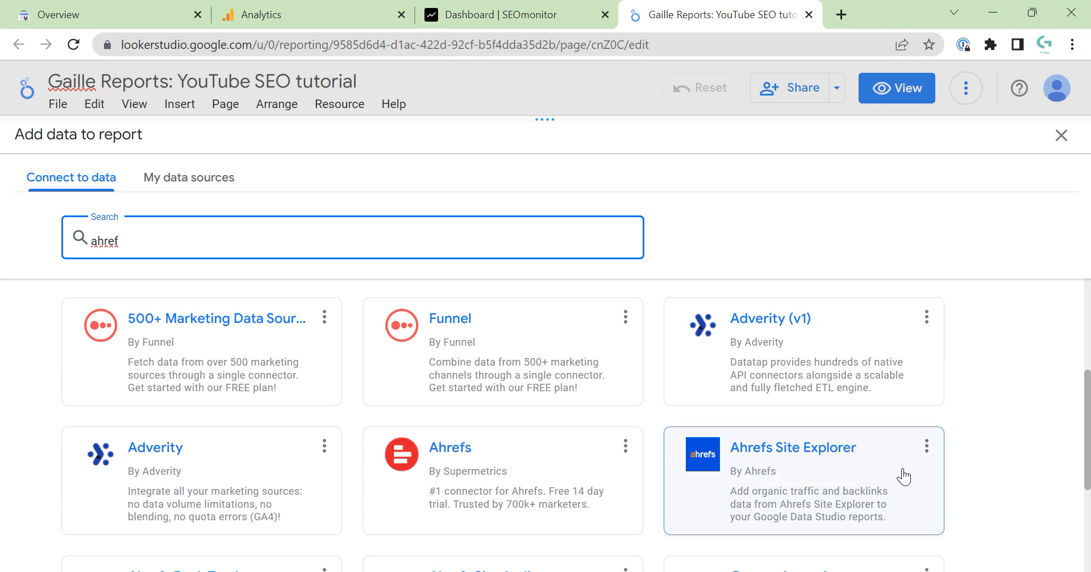
pyautogui.scroll(-1, 904, 476)
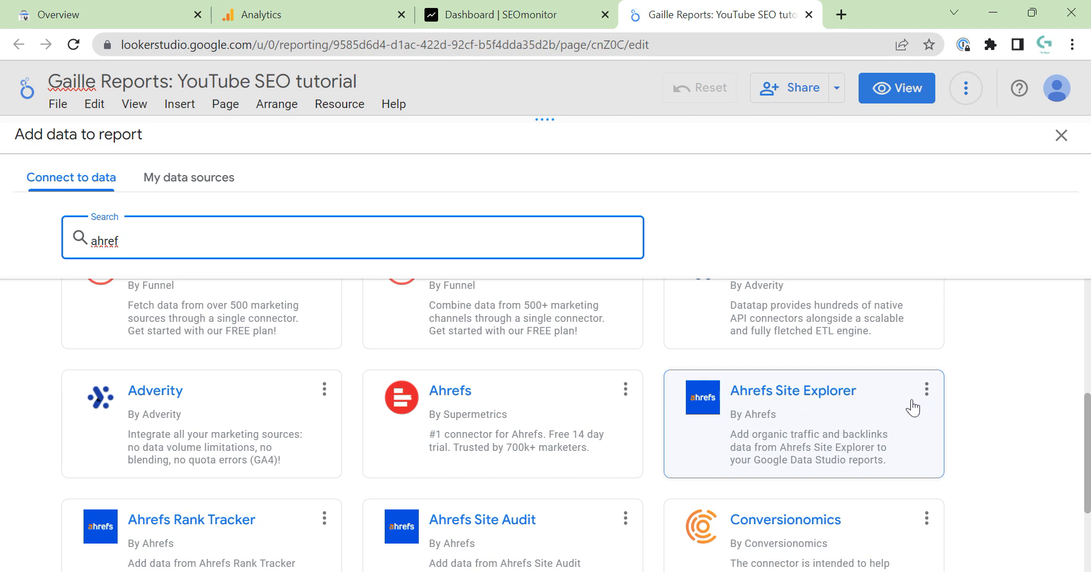
pyautogui.scroll(-1, 870, 407)
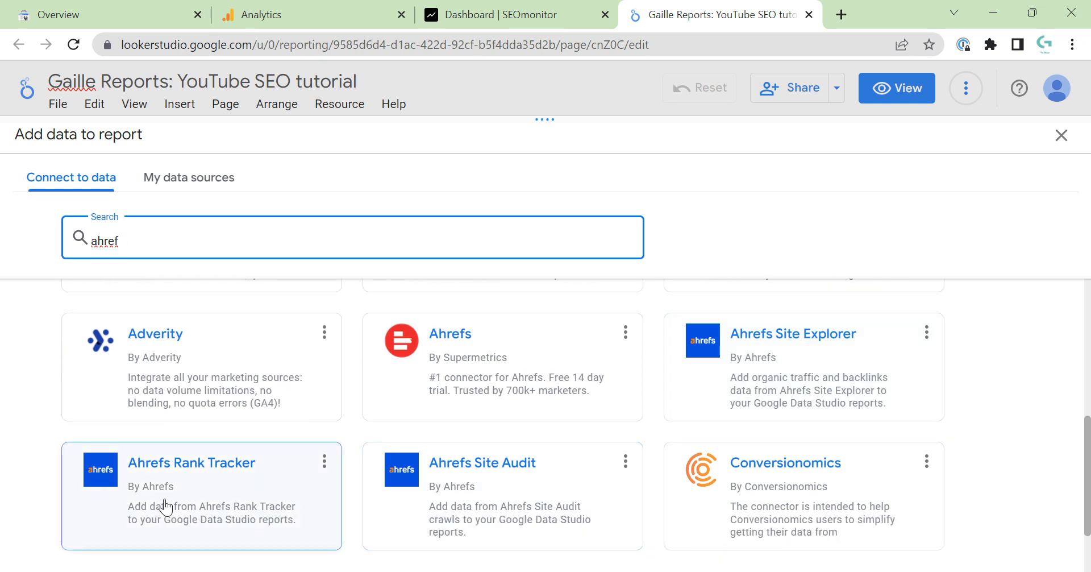
# Step: Replace the connector search term with "seomonitor" after a last look through the Ahrefs connectors
pyautogui.moveTo(143, 243); pyautogui.dragTo(1, 230)
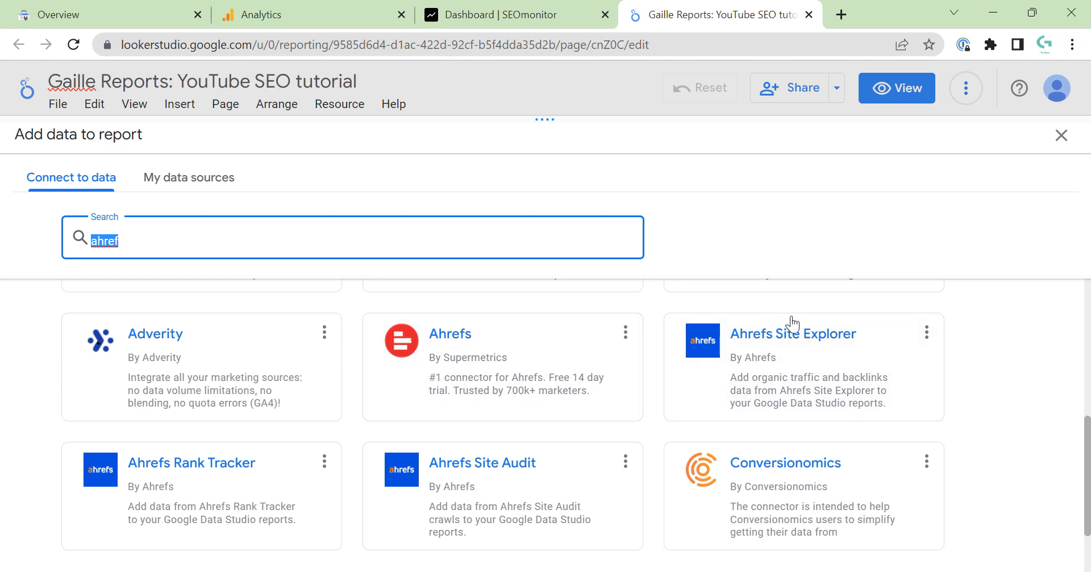
pyautogui.scroll(-1, 983, 432)
pyautogui.scroll(-1, 984, 436)
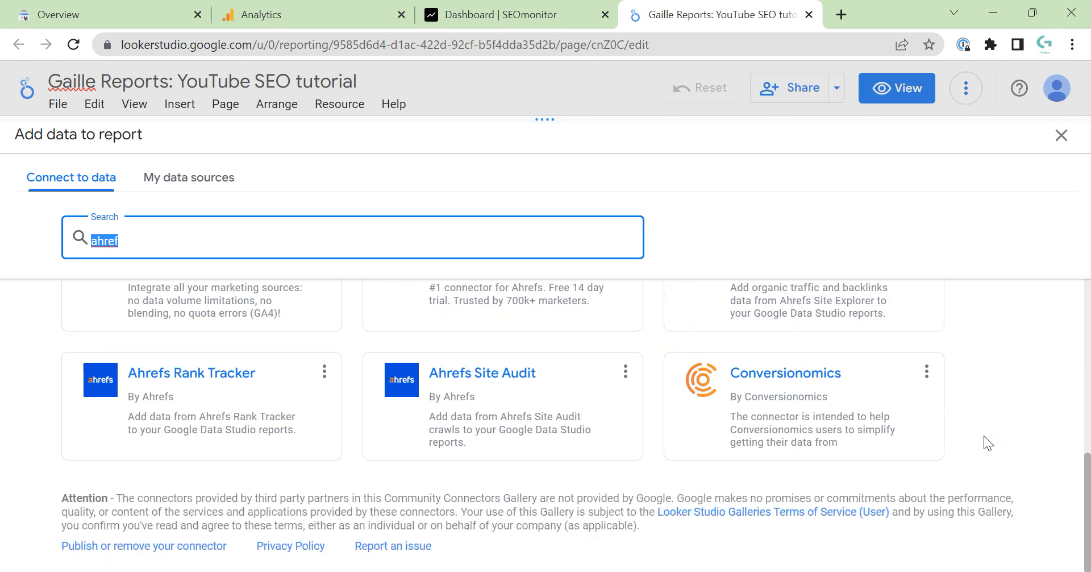
pyautogui.scroll(2, 986, 439)
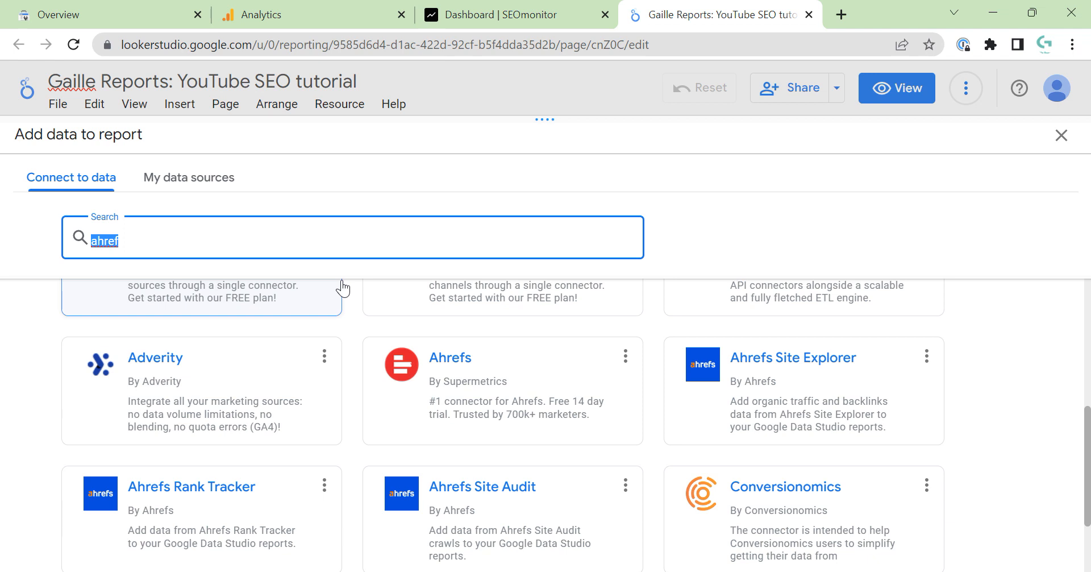
pyautogui.scroll(2, 472, 386)
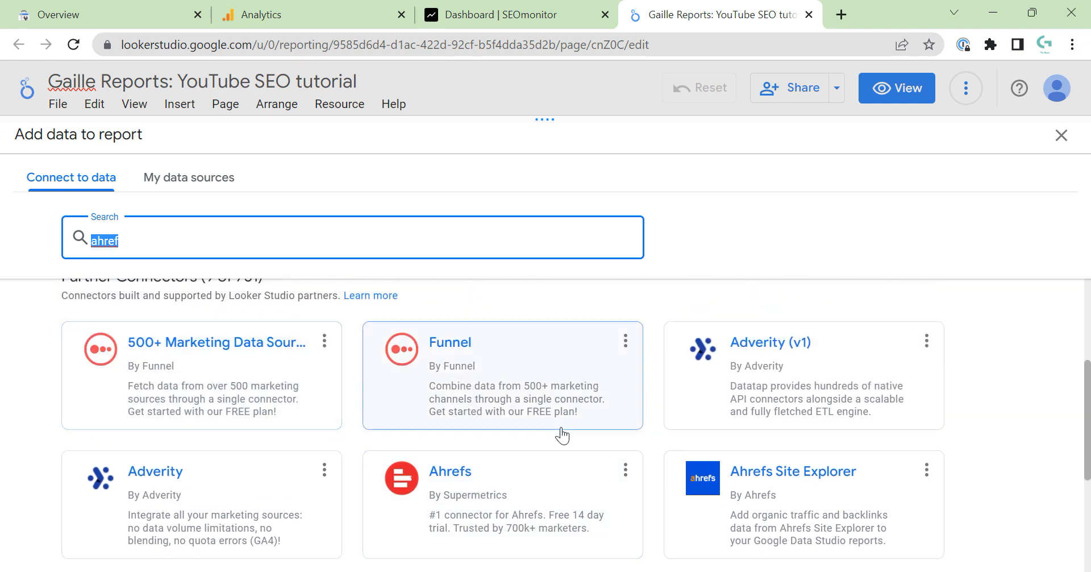
pyautogui.scroll(-2, 581, 447)
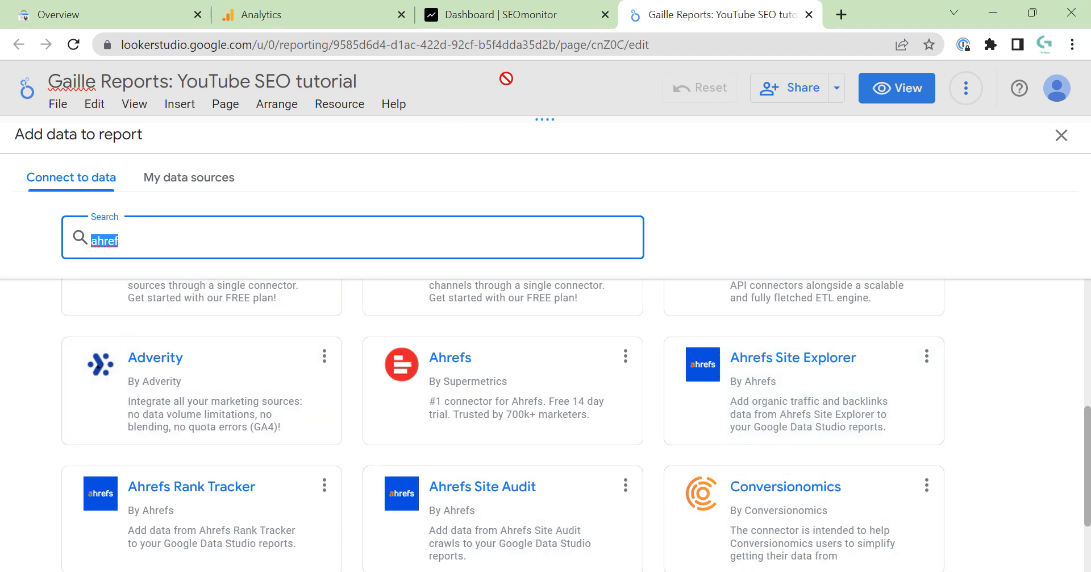
pyautogui.write('seomon')
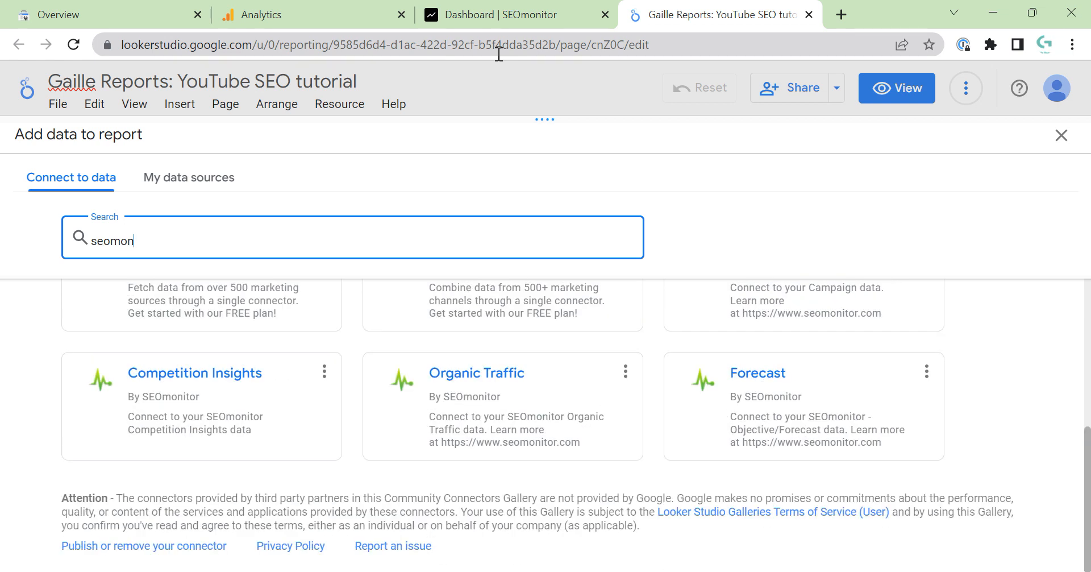
pyautogui.write('it')
pyautogui.write('od')
pyautogui.press('BackSpace')
pyautogui.write('r')
pyautogui.scroll(2, 975, 405)
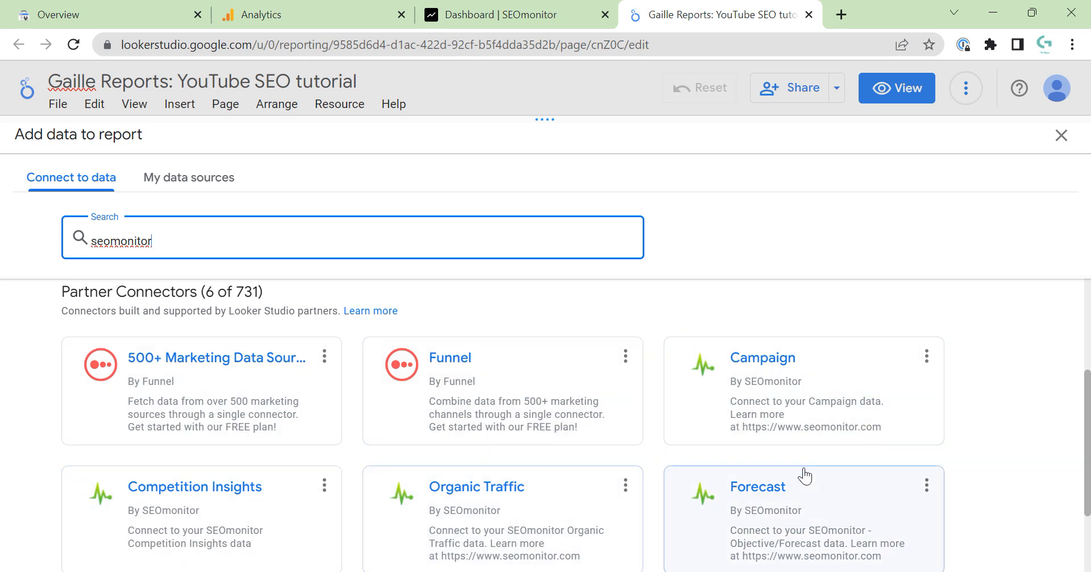
# Step: Choose the Campaign connector by SEOmonitor and authorize it with the Gaille Reports Google account, allowing its access request
pyautogui.scroll(-1, 939, 439)
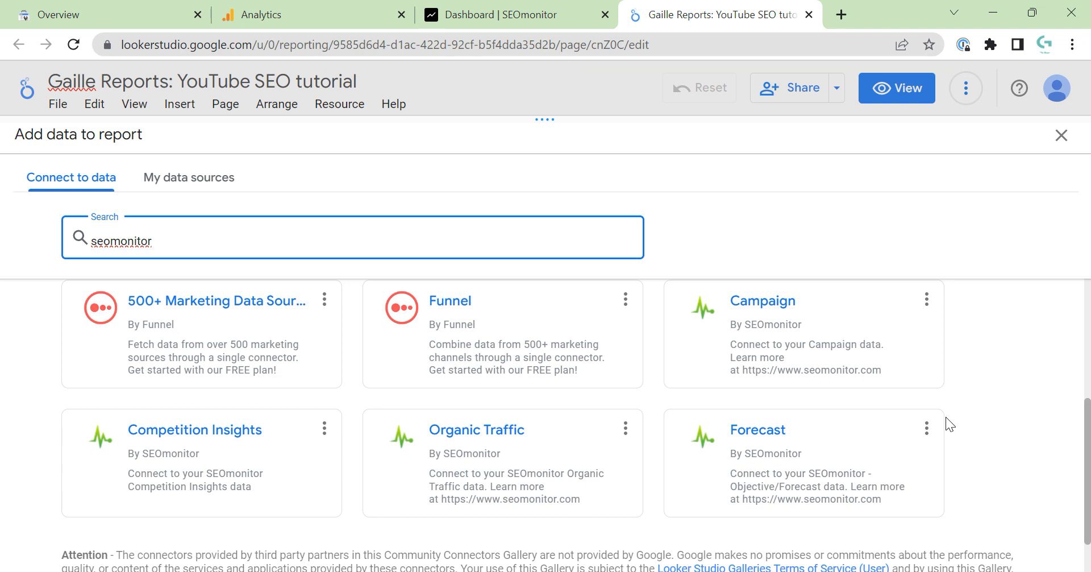
pyautogui.click(822, 335)
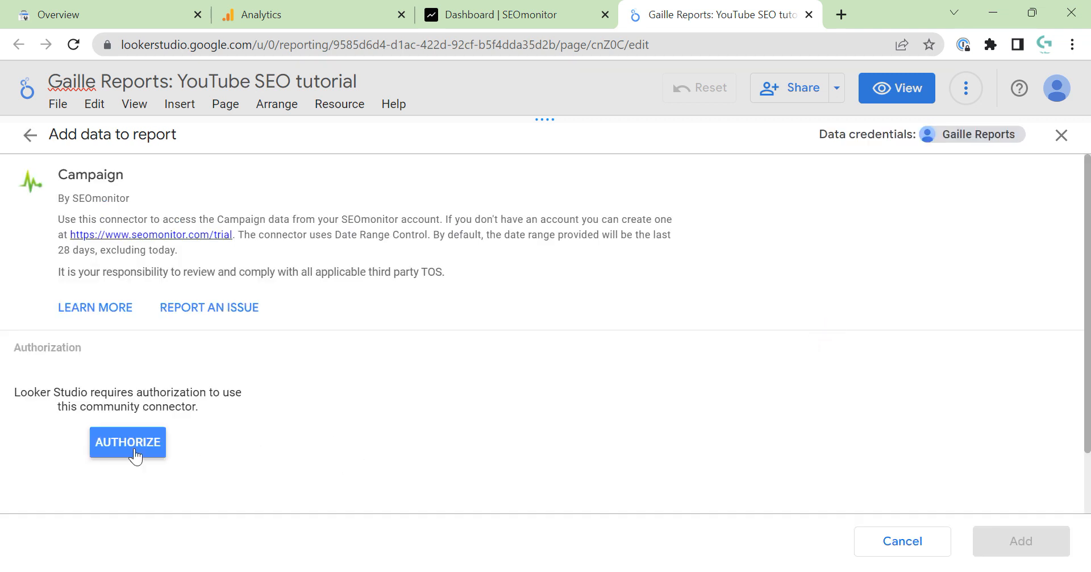
pyautogui.click(117, 450)
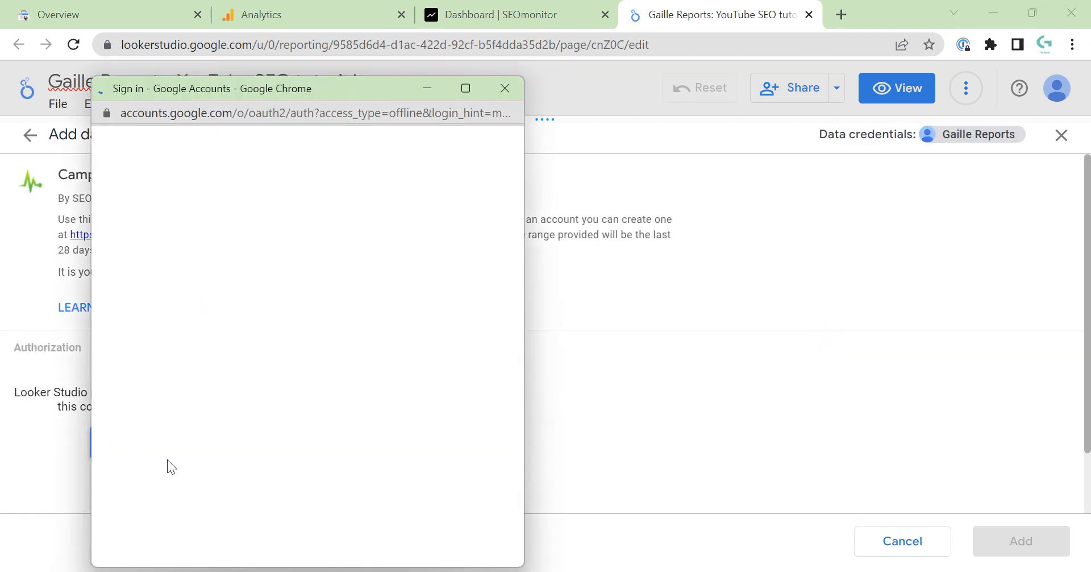
pyautogui.click(282, 360)
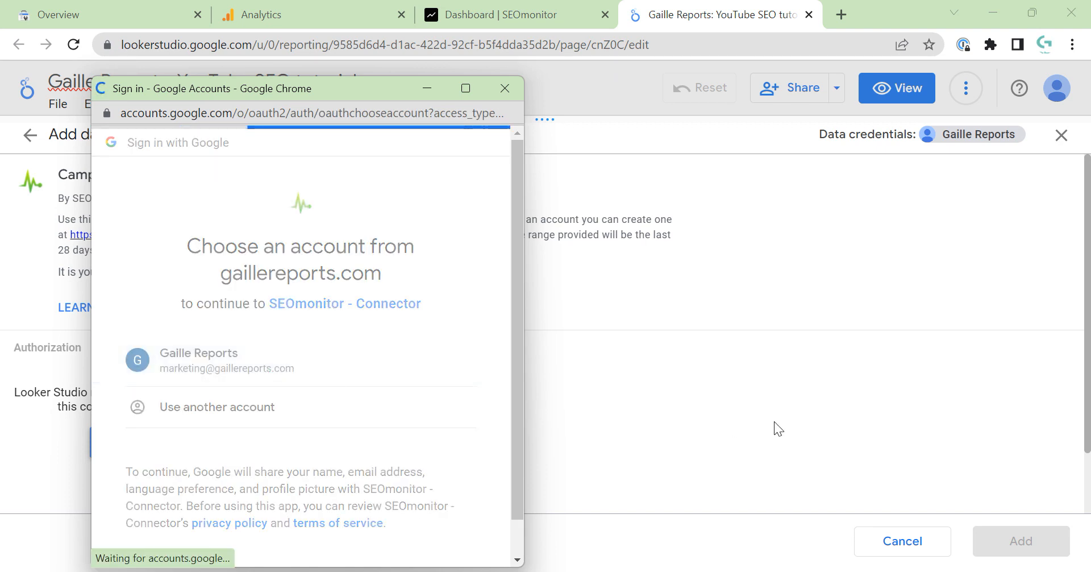
pyautogui.scroll(-3, 388, 383)
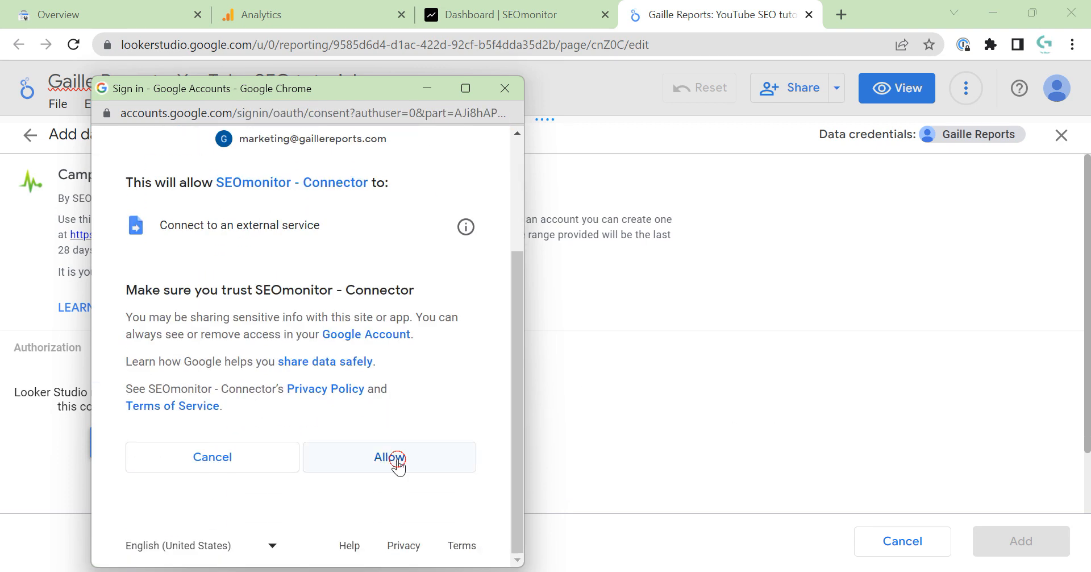
pyautogui.click(398, 458)
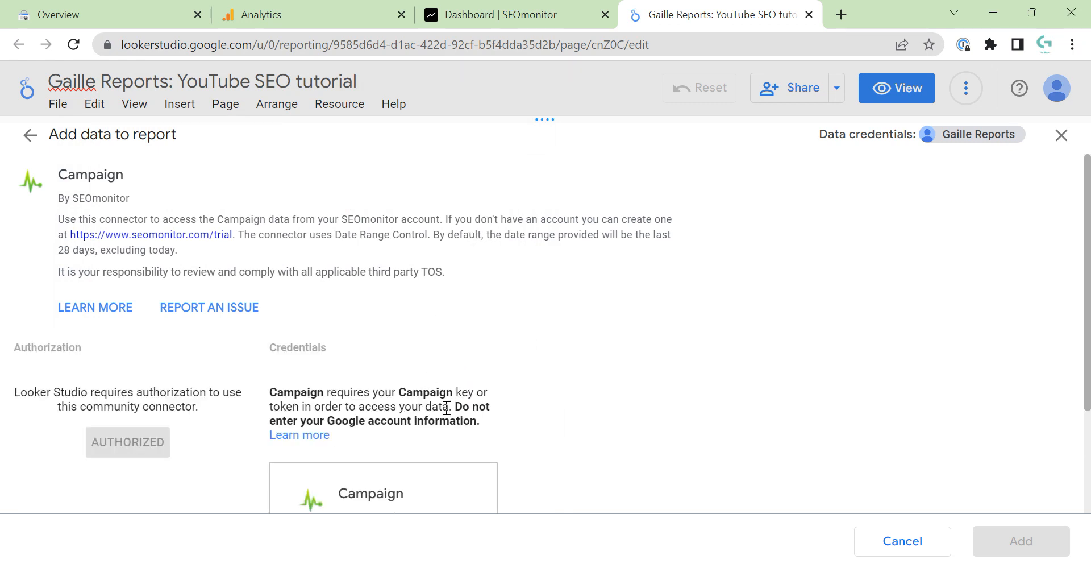
# Step: Examine the Campaign connector's credentials section and the key it requires
pyautogui.scroll(-2, 447, 408)
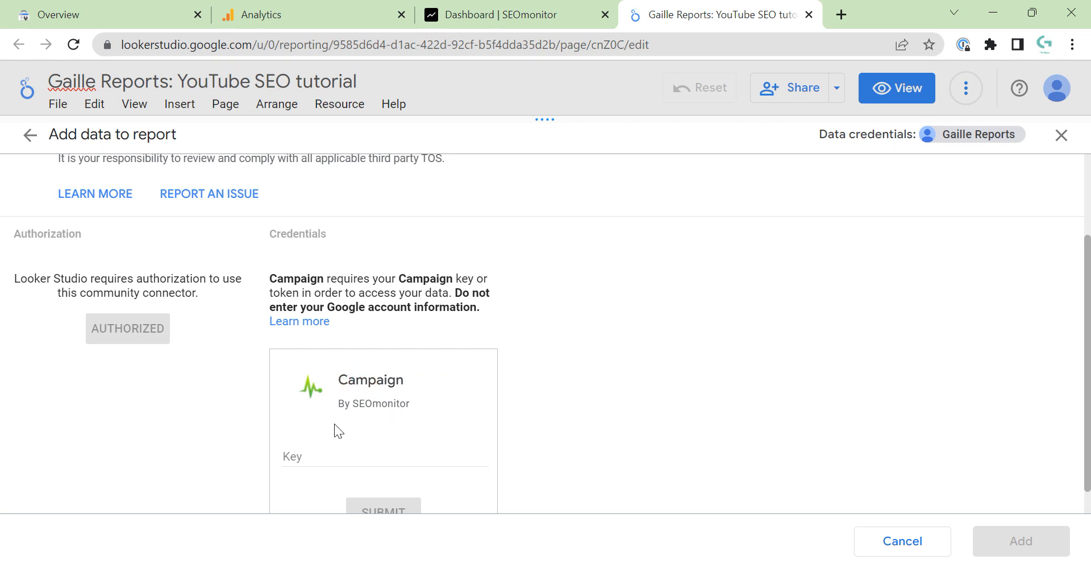
pyautogui.moveTo(316, 397); pyautogui.dragTo(395, 425)
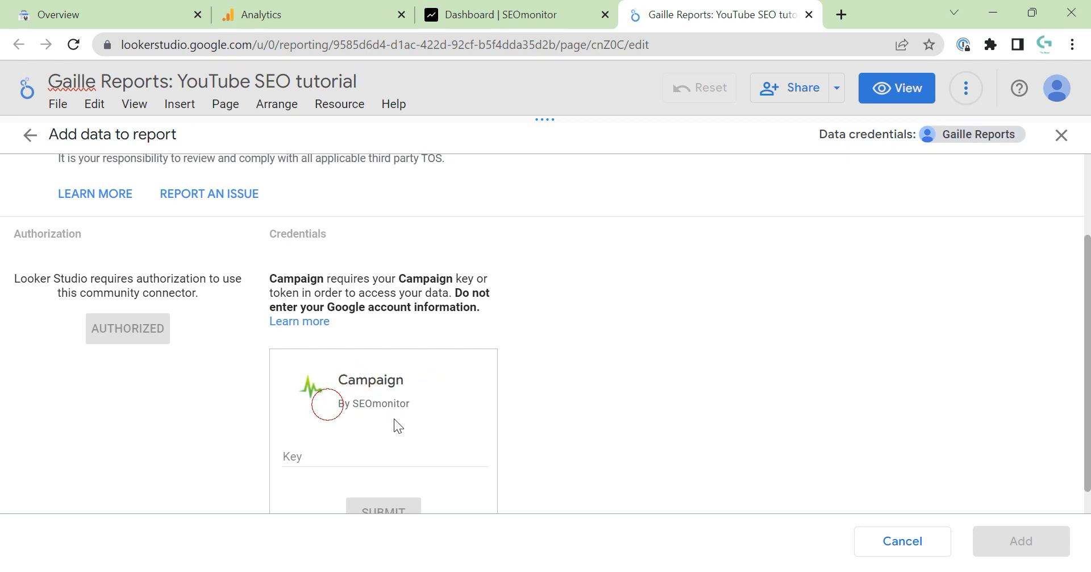
pyautogui.click(305, 457)
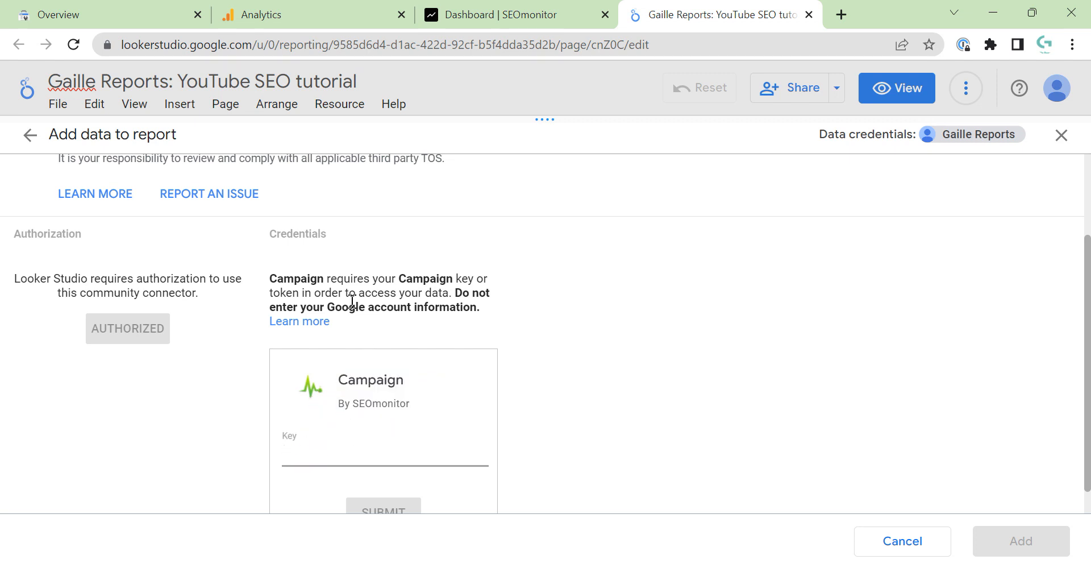
pyautogui.moveTo(343, 293); pyautogui.dragTo(458, 279)
# Step: Switch to SEOmonitor, open the website's campaign, and copy its domain from the campaign information card
pyautogui.click(497, 6)
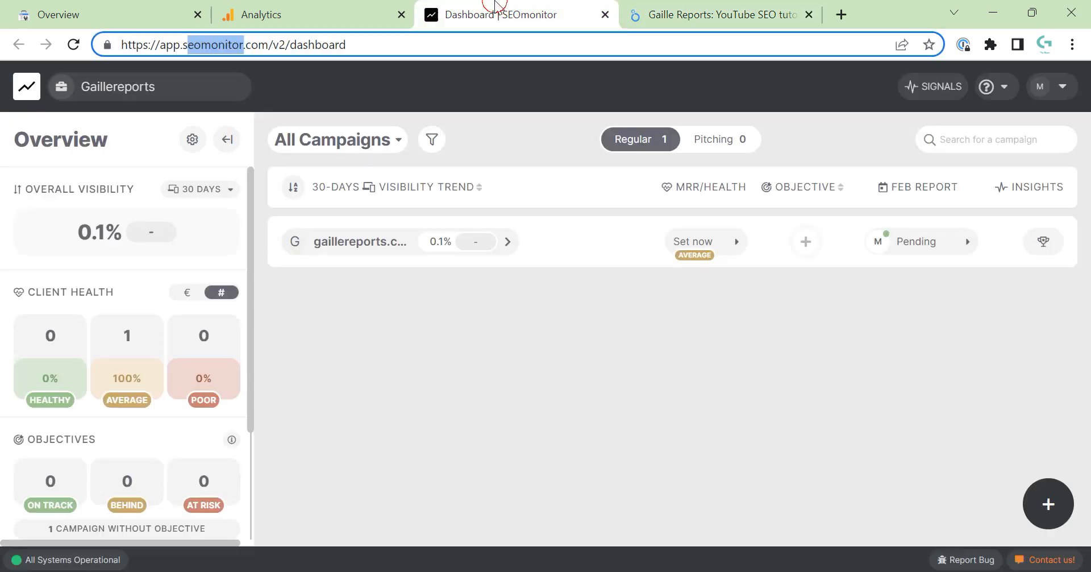
pyautogui.click(79, 91)
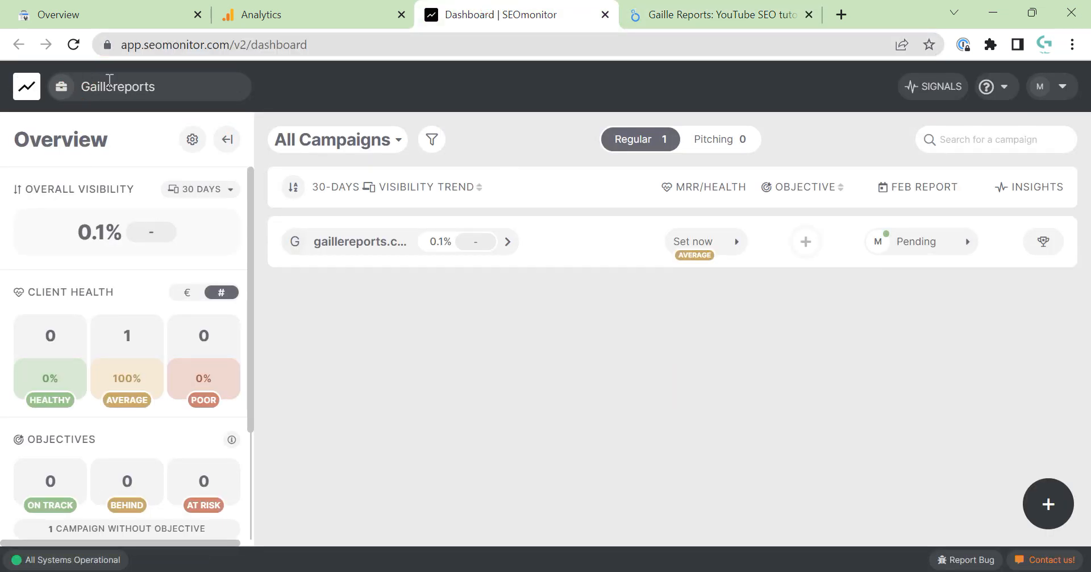
pyautogui.click(33, 90)
pyautogui.click(321, 236)
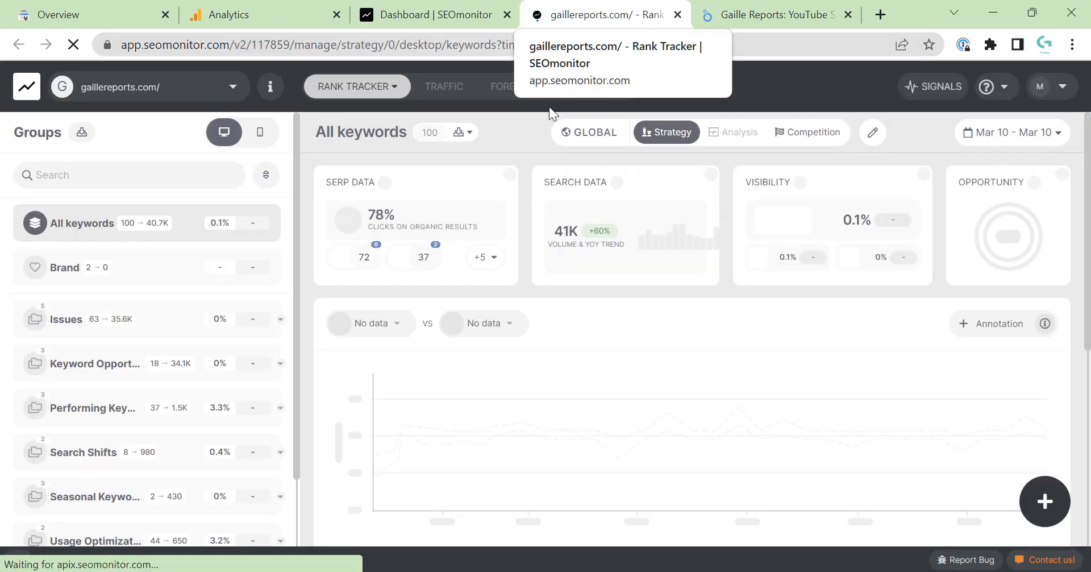
pyautogui.moveTo(422, 250)
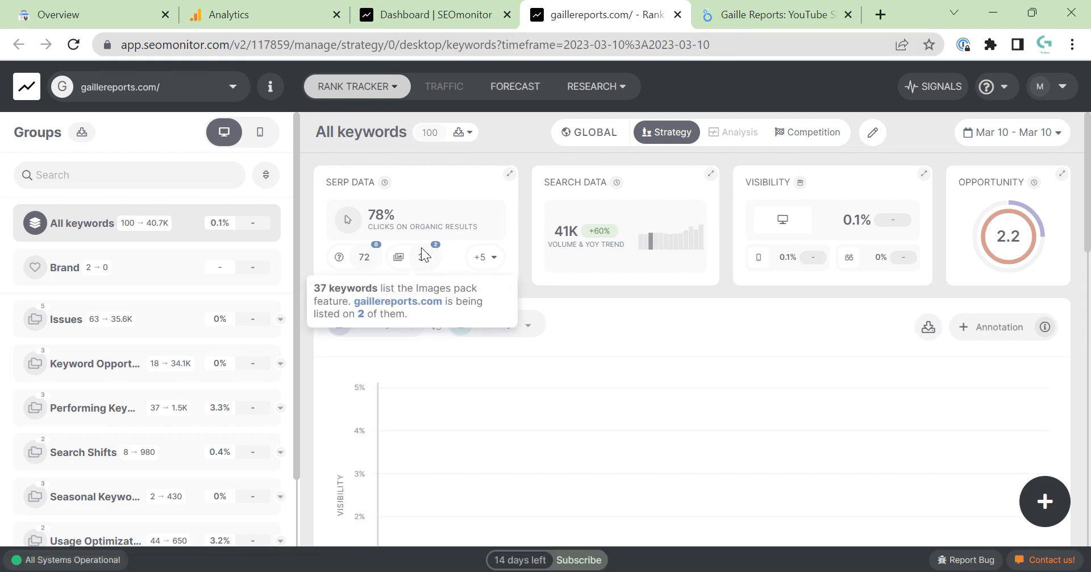
pyautogui.moveTo(266, 90)
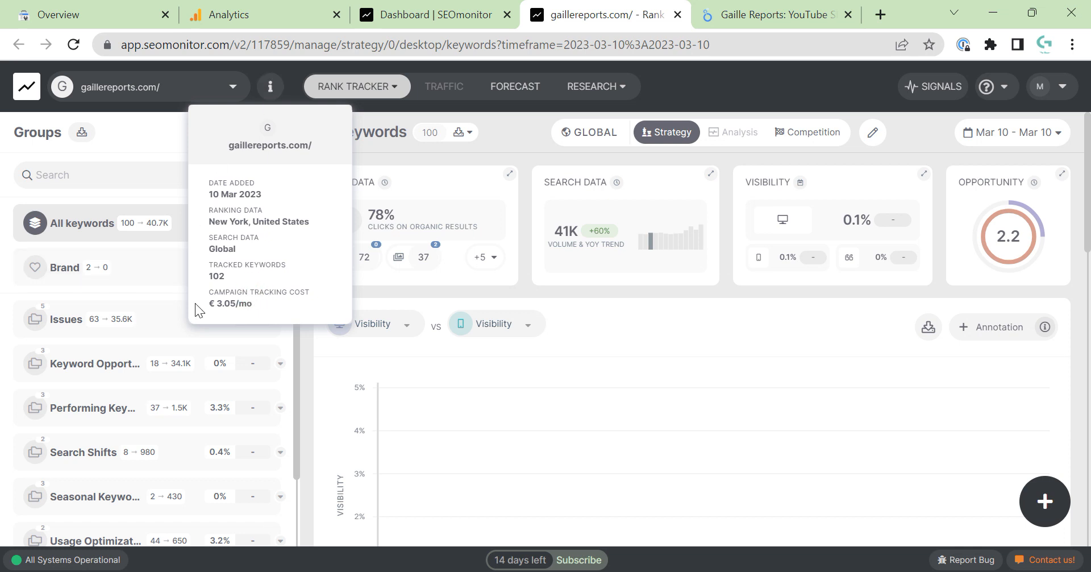
pyautogui.moveTo(327, 158); pyautogui.dragTo(221, 154)
pyautogui.hotkey('ctrl', 'c')
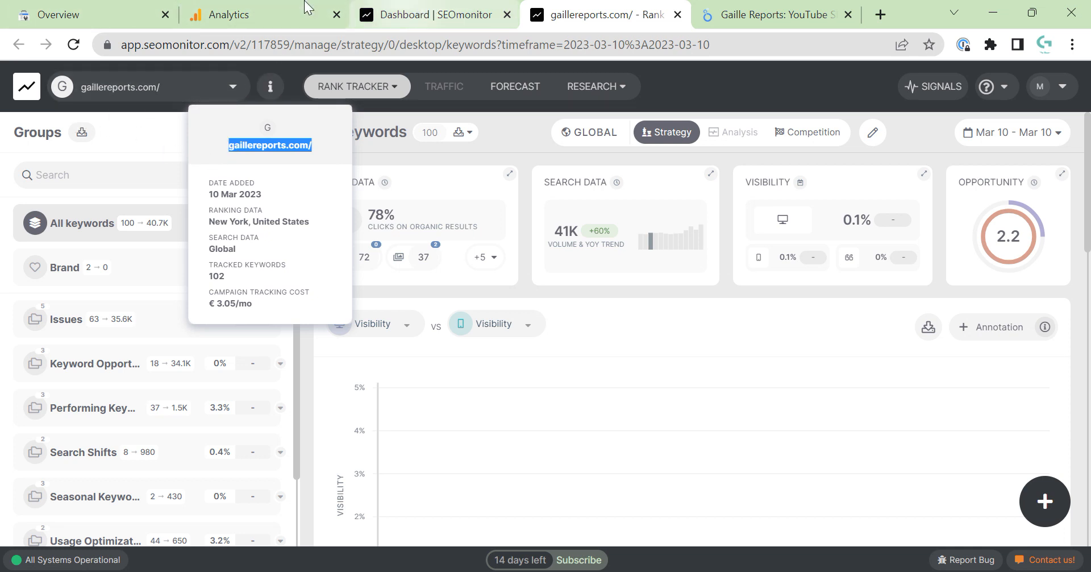
# Step: Return to Looker Studio, try to submit the copied domain without its trailing slash as the Campaign connector's key, and dismiss the error
pyautogui.click(740, 21)
pyautogui.click(417, 455)
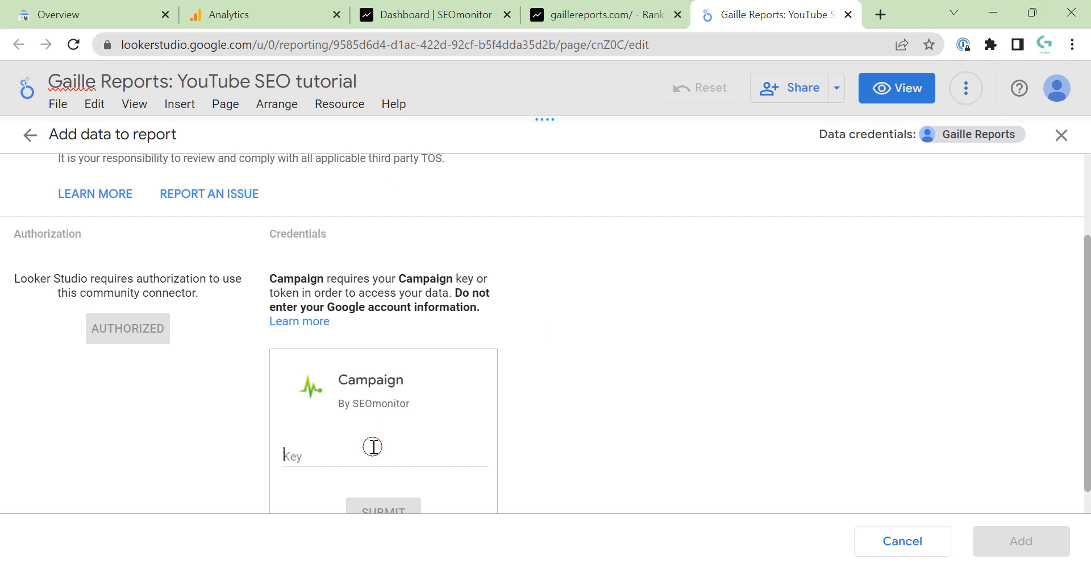
pyautogui.hotkey('ctrl', 'v')
pyautogui.press('BackSpace')
pyautogui.scroll(-1, 422, 479)
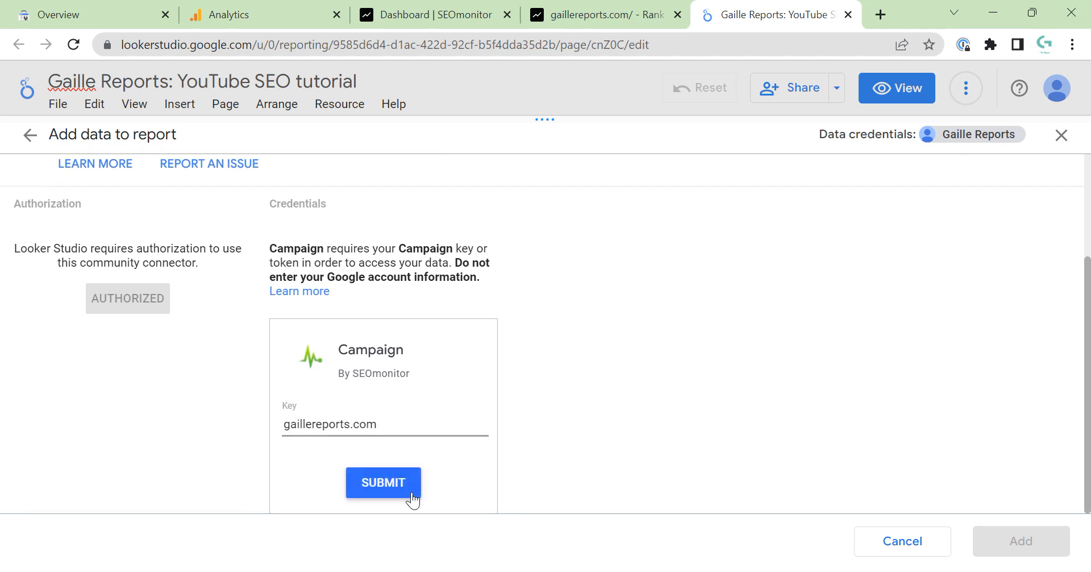
pyautogui.click(410, 493)
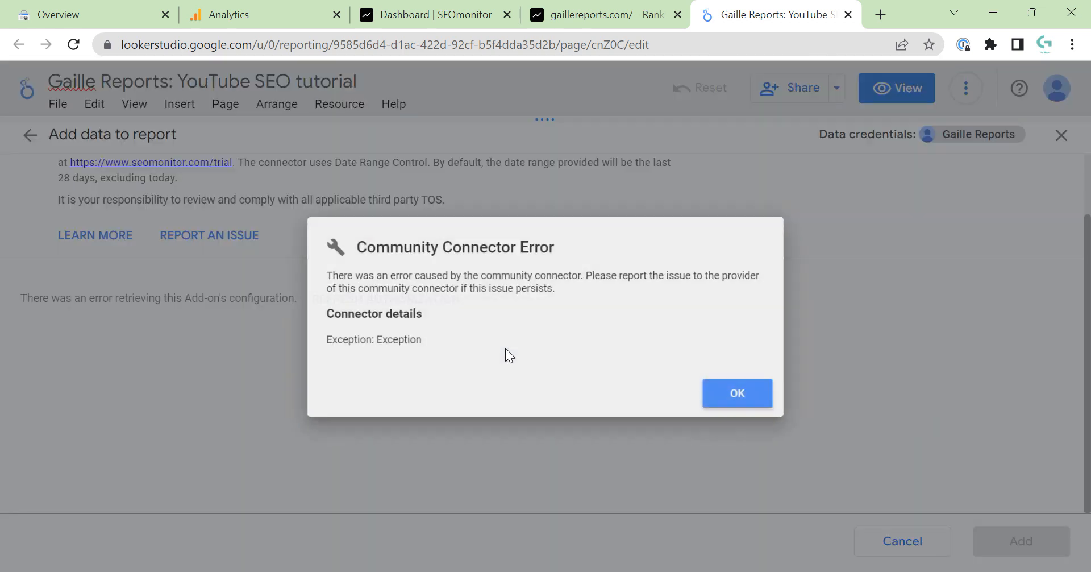
pyautogui.click(739, 405)
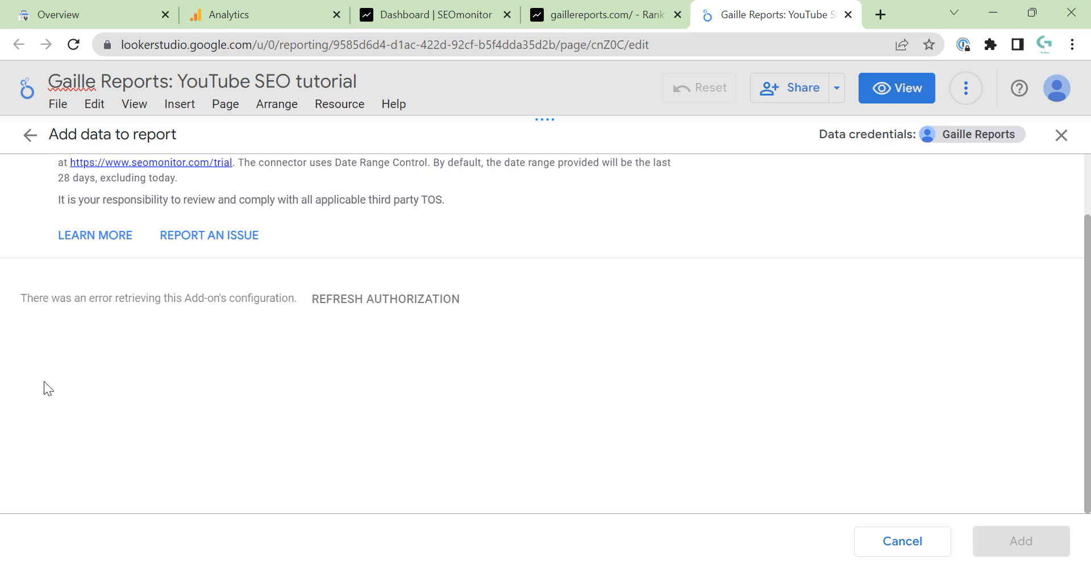
# Step: Go back to the connector list and look over the other SEOmonitor connectors
pyautogui.click(28, 136)
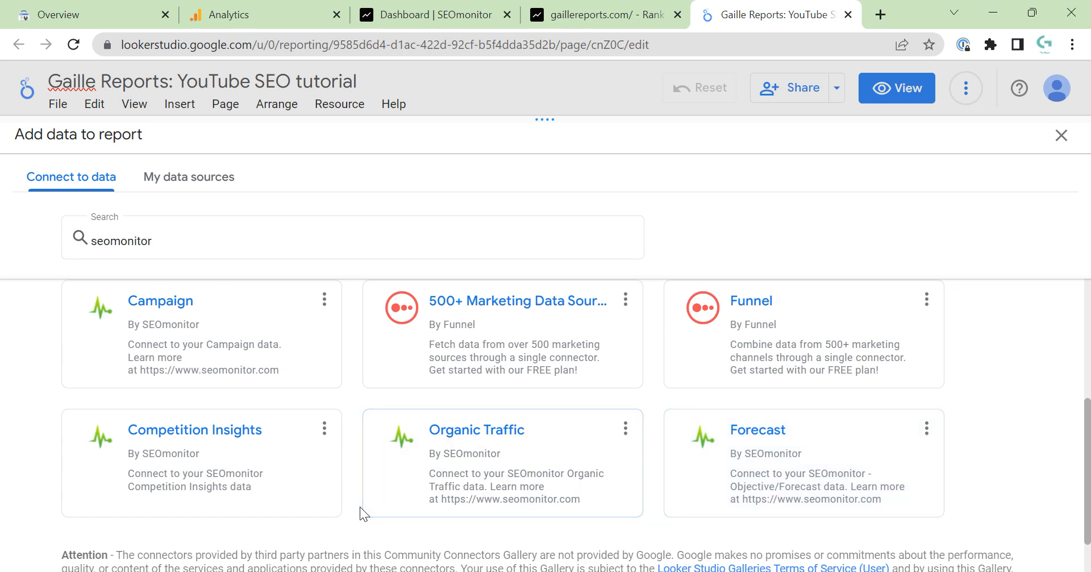
pyautogui.scroll(-1, 695, 445)
pyautogui.scroll(5, 660, 443)
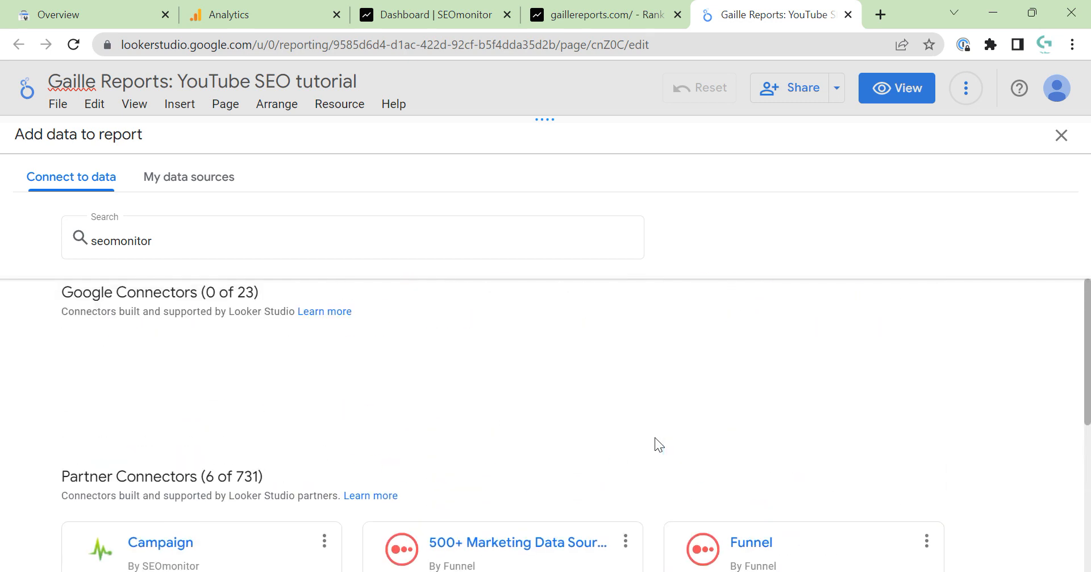
pyautogui.scroll(-2, 655, 438)
pyautogui.scroll(-3, 654, 440)
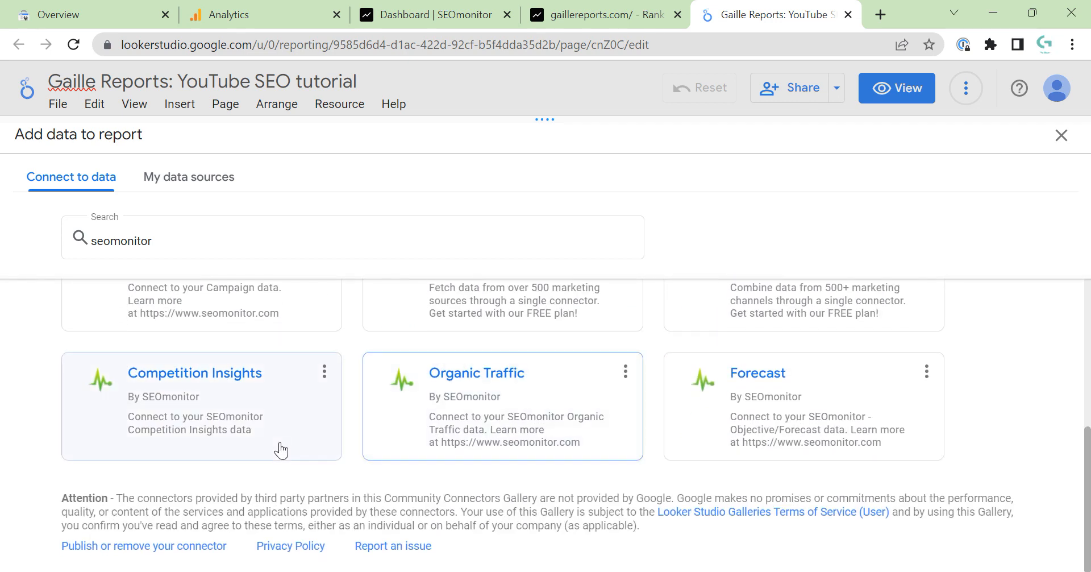
# Step: Examine the key required by SEOmonitor's Organic Traffic connector, abandon adding it, and briefly check the SEOmonitor campaign dashboard before returning to Looker Studio
pyautogui.click(512, 422)
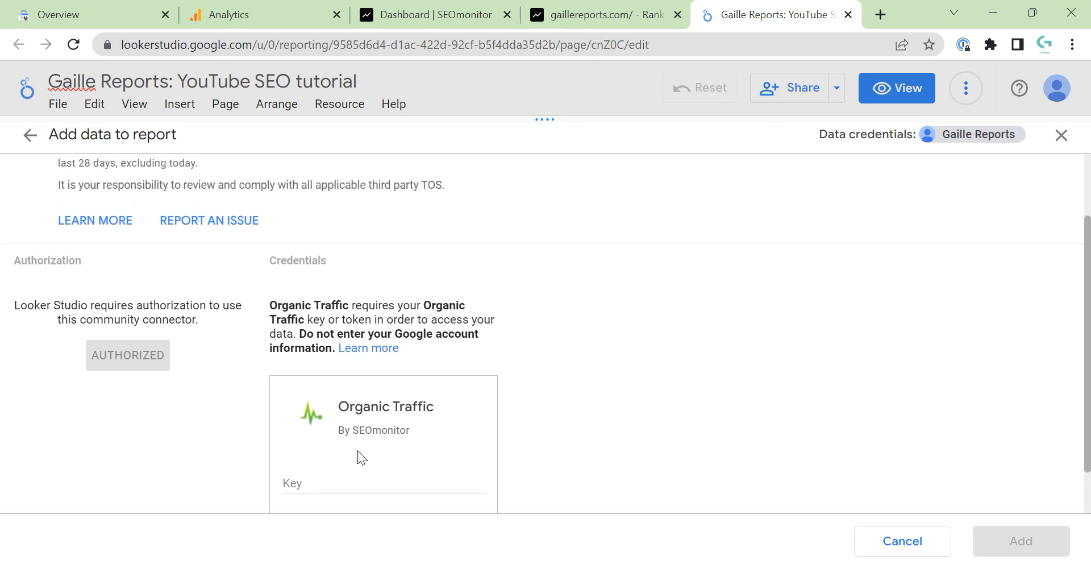
pyautogui.scroll(-1, 362, 415)
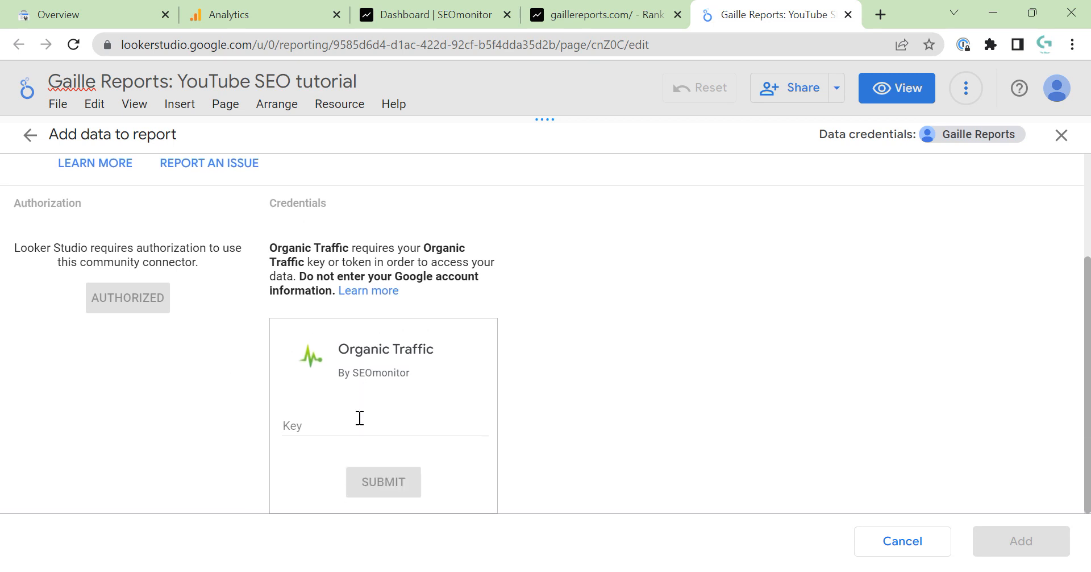
pyautogui.tripleClick(356, 372)
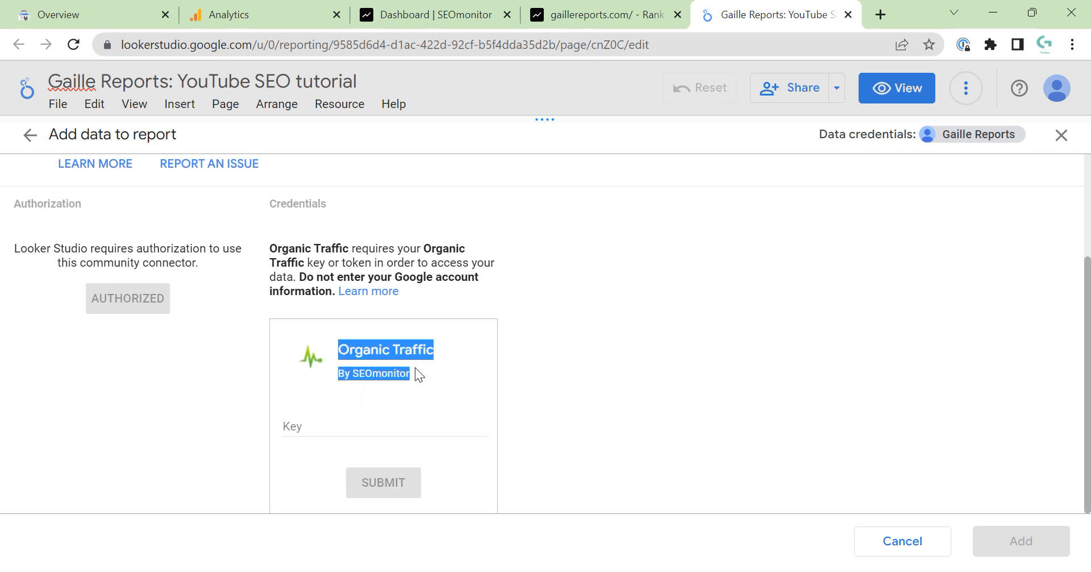
pyautogui.click(687, 323)
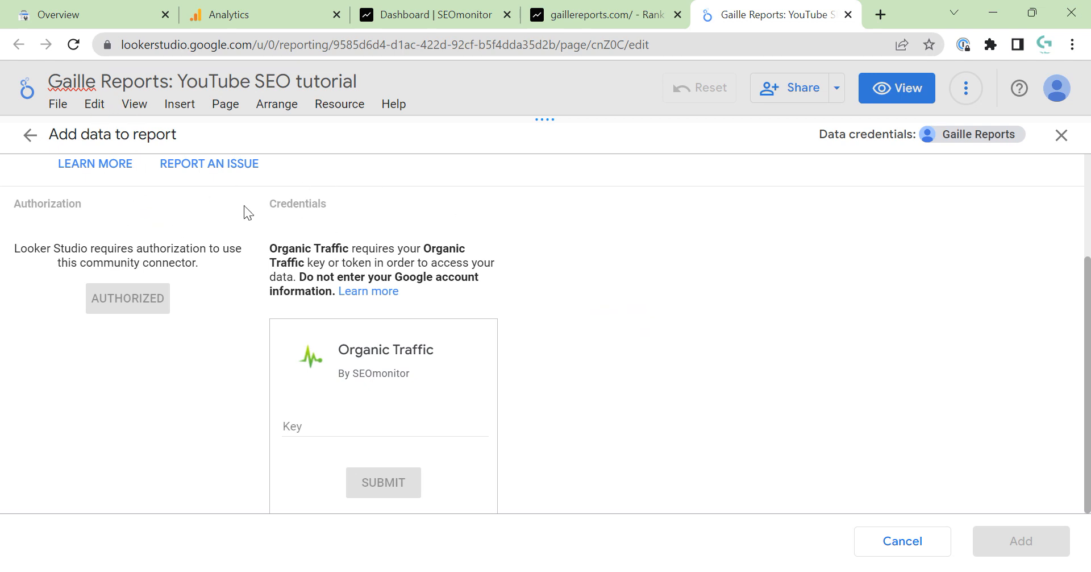
pyautogui.click(1062, 135)
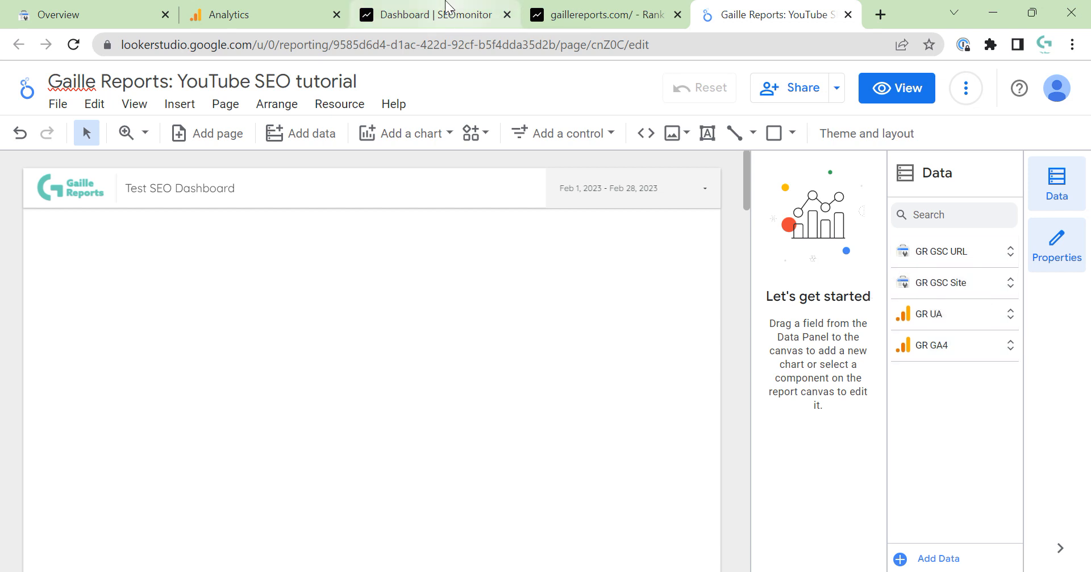
pyautogui.click(435, 14)
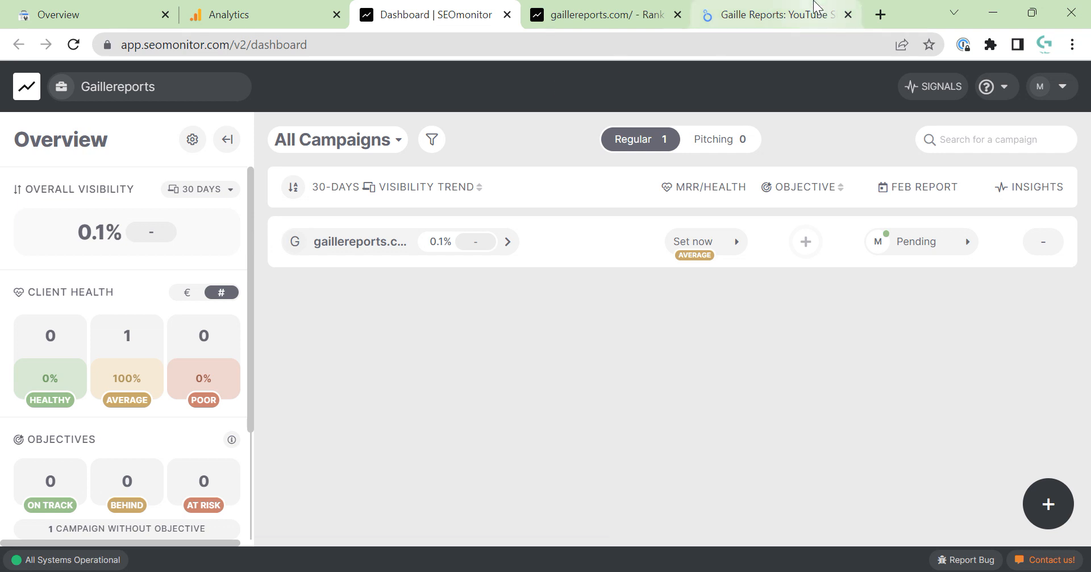
pyautogui.click(772, 7)
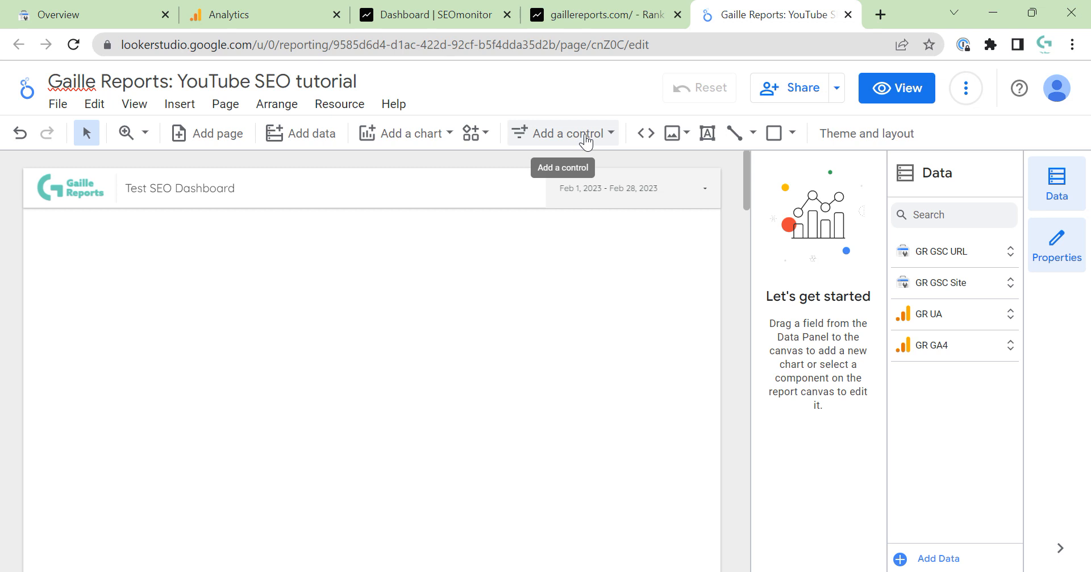
# Step: Add a table and a time series chart side by side beneath the report header
pyautogui.click(373, 135)
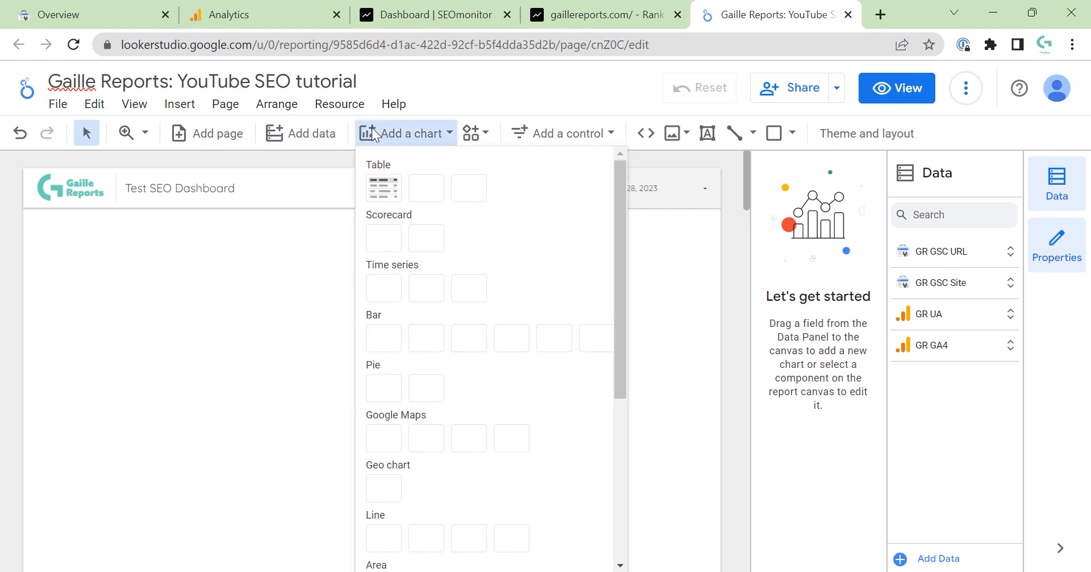
pyautogui.click(375, 191)
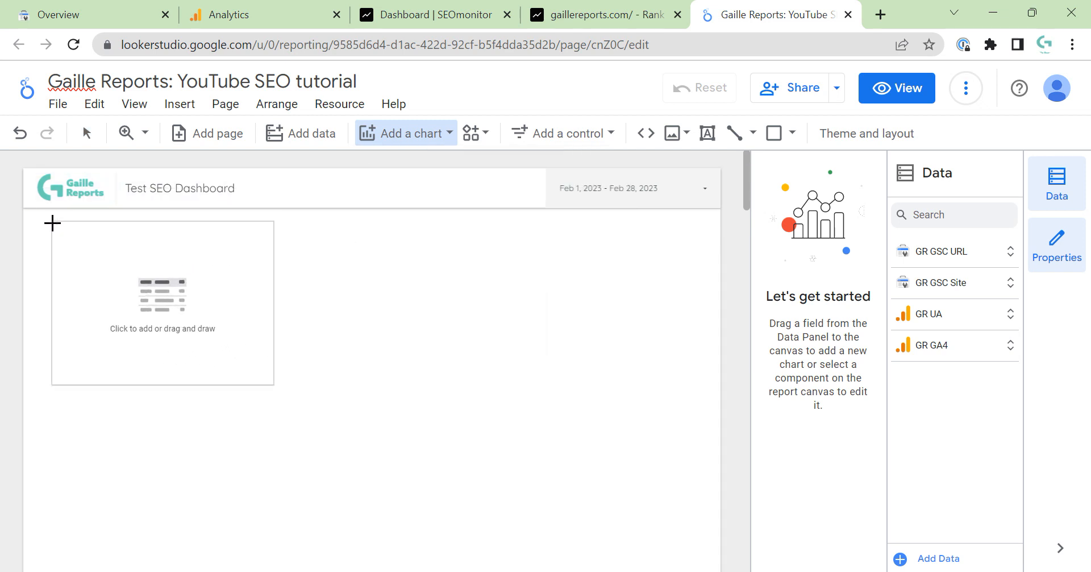
pyautogui.click(52, 229)
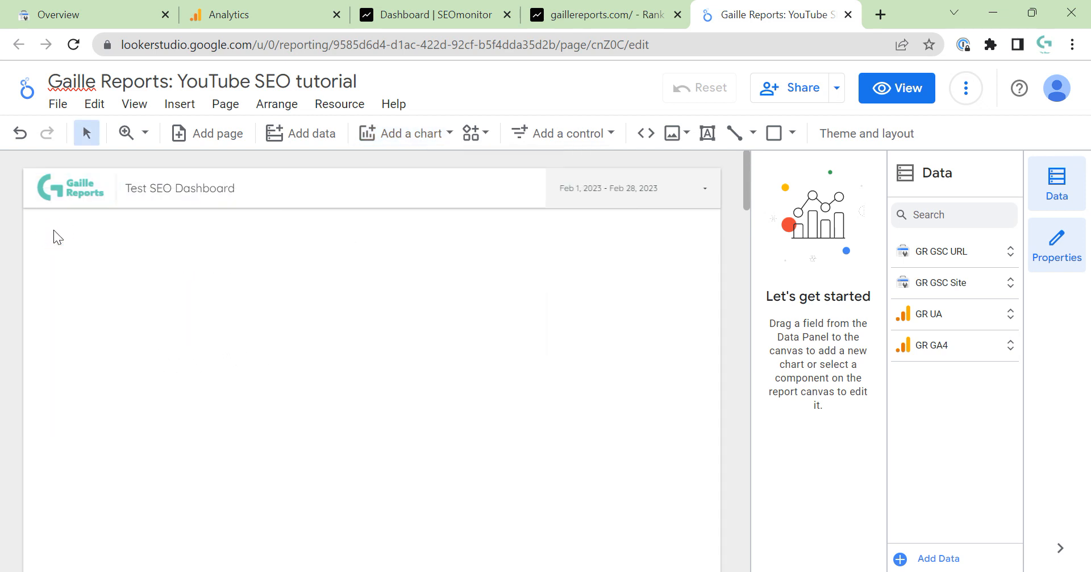
pyautogui.click(429, 135)
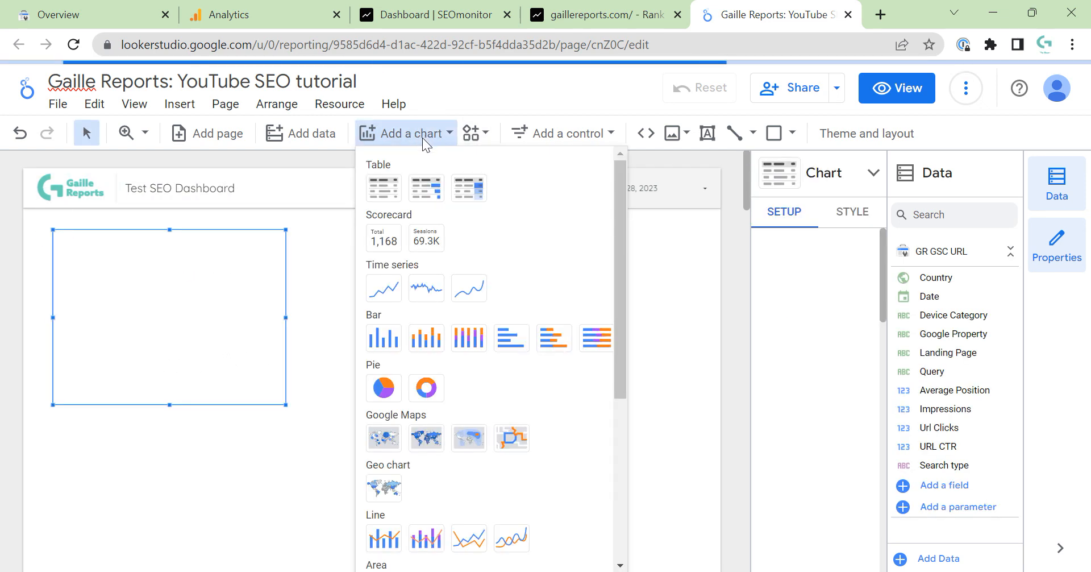
pyautogui.click(383, 288)
pyautogui.click(330, 234)
# Step: Stretch the time series chart across the page width under the header and place the table directly beneath its left end
pyautogui.click(193, 234)
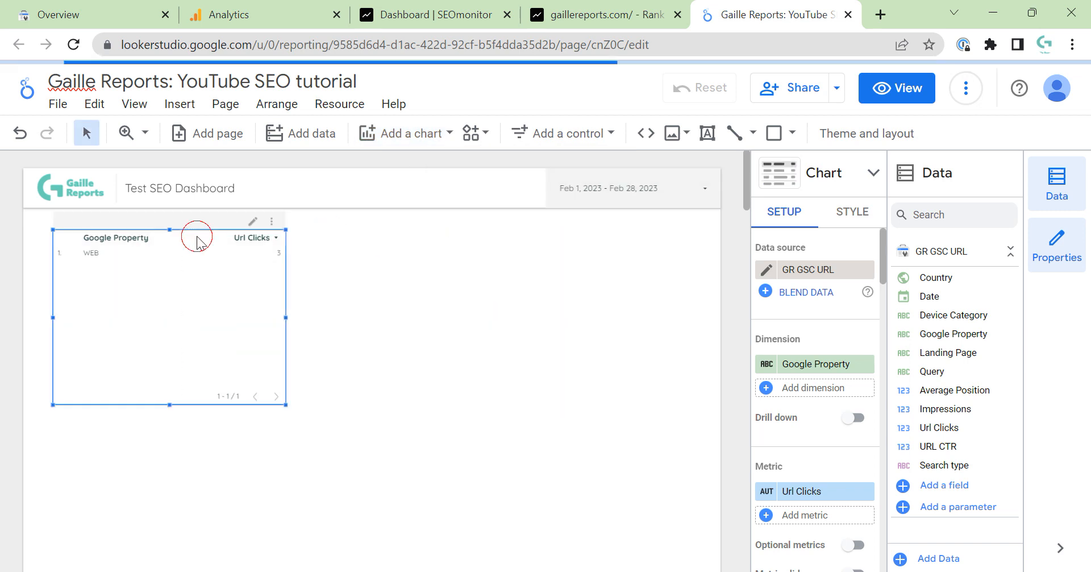
pyautogui.moveTo(231, 305); pyautogui.dragTo(392, 518)
pyautogui.click(465, 321)
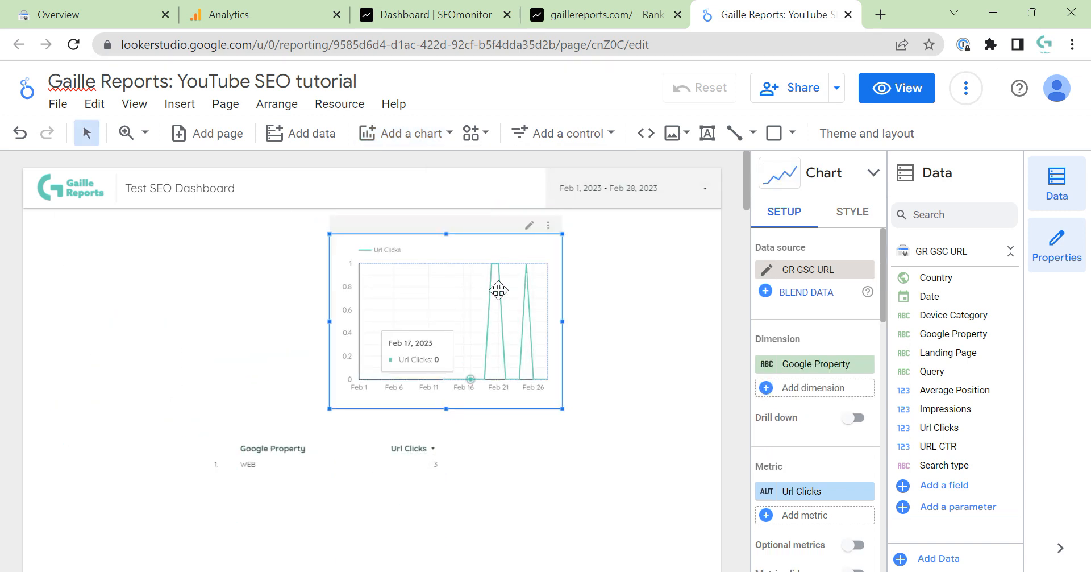
pyautogui.moveTo(489, 275); pyautogui.dragTo(196, 282)
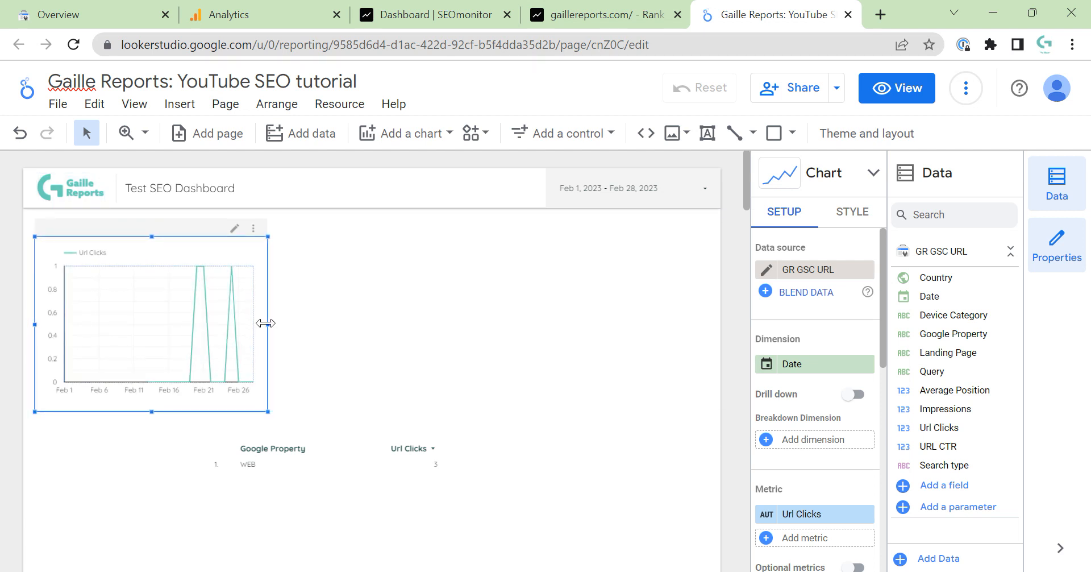
pyautogui.moveTo(266, 322); pyautogui.dragTo(698, 347)
pyautogui.click(418, 497)
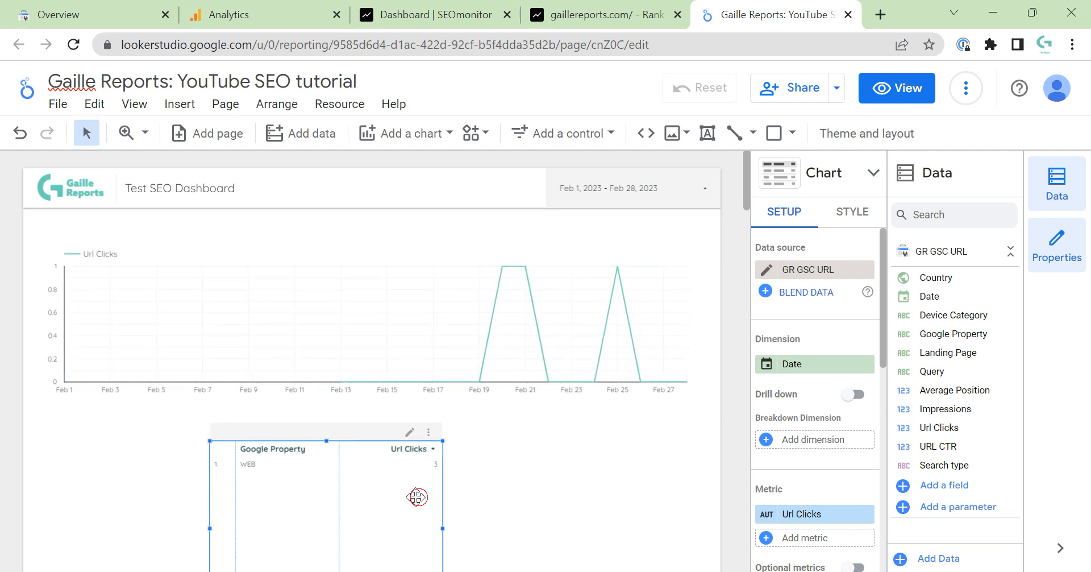
pyautogui.moveTo(418, 497); pyautogui.dragTo(262, 480)
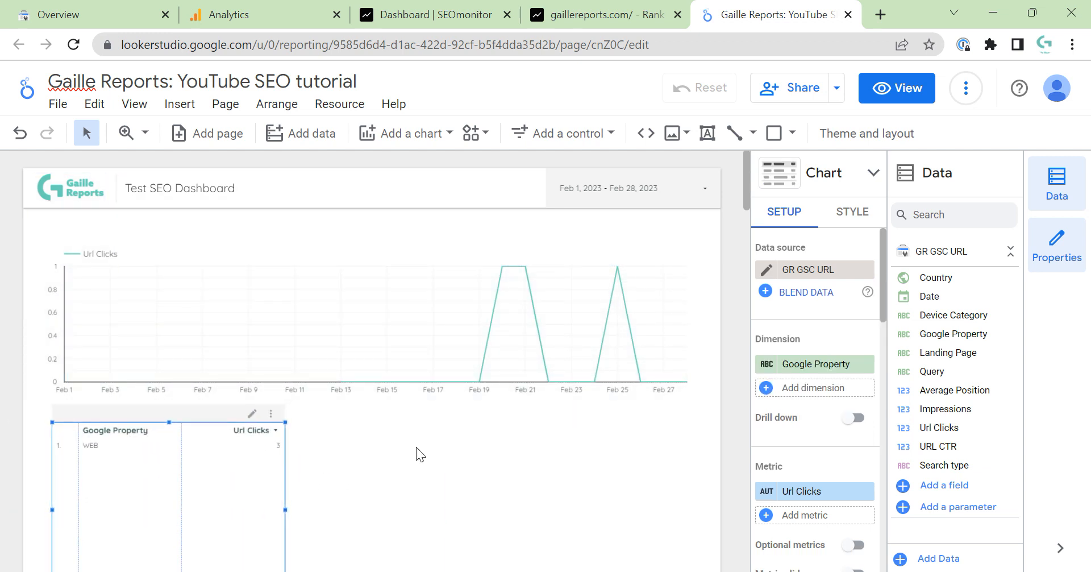
# Step: Set the data source of both the table and the time series chart to GR UA
pyautogui.click(815, 272)
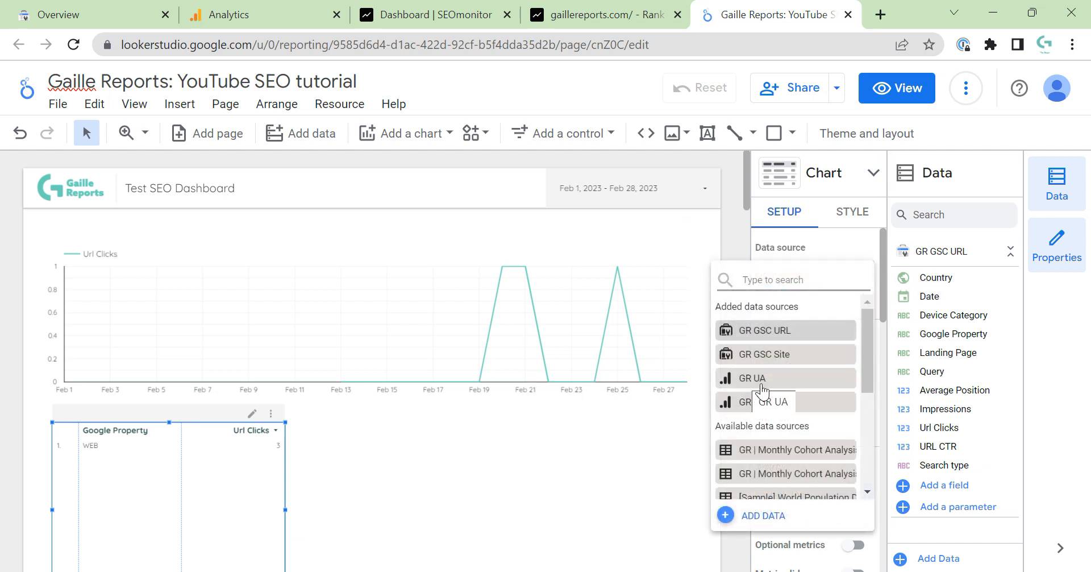
pyautogui.click(783, 379)
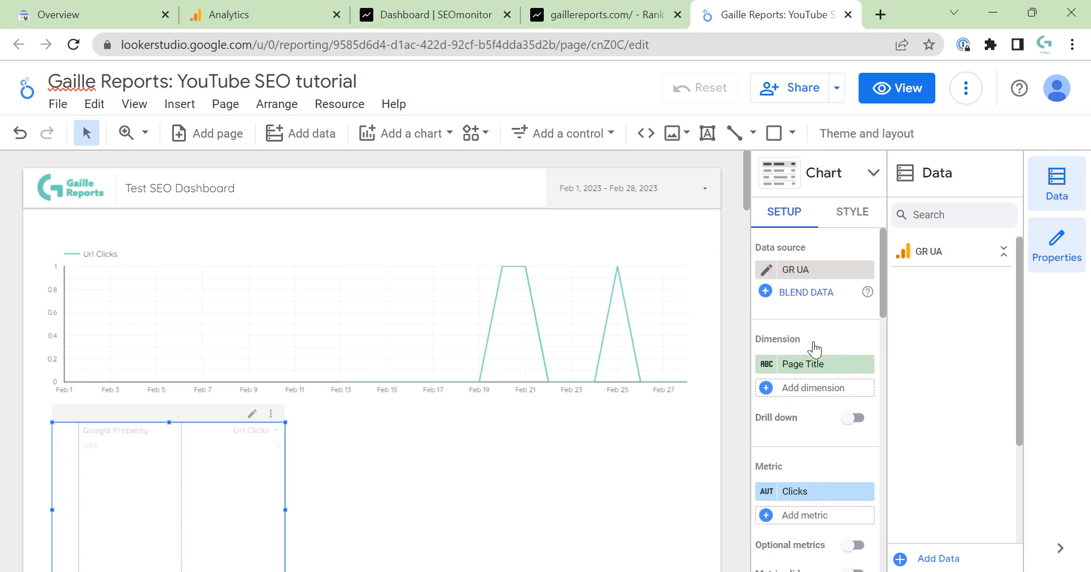
pyautogui.click(402, 304)
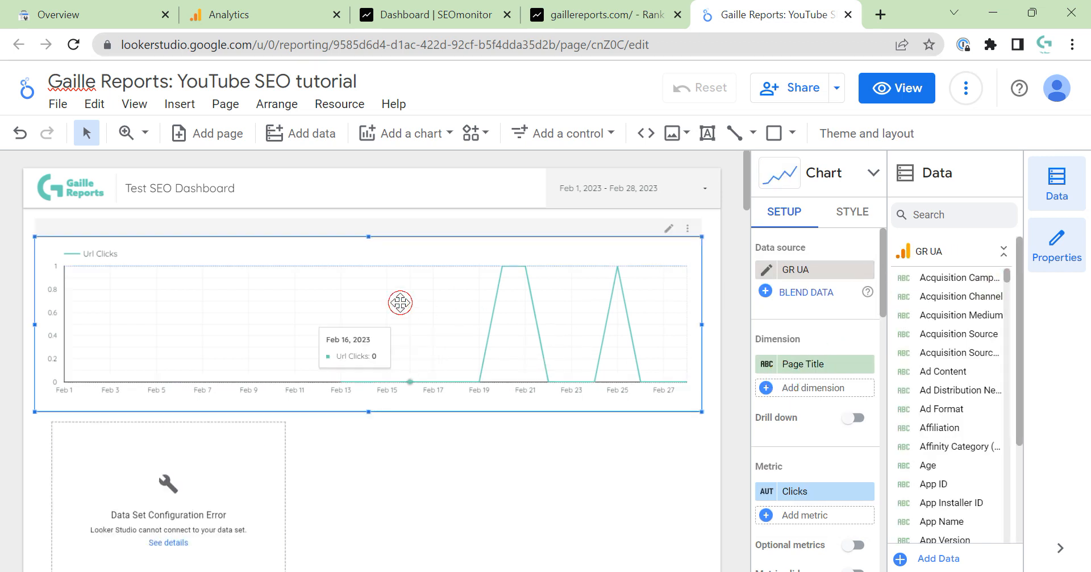
pyautogui.click(842, 278)
pyautogui.click(759, 382)
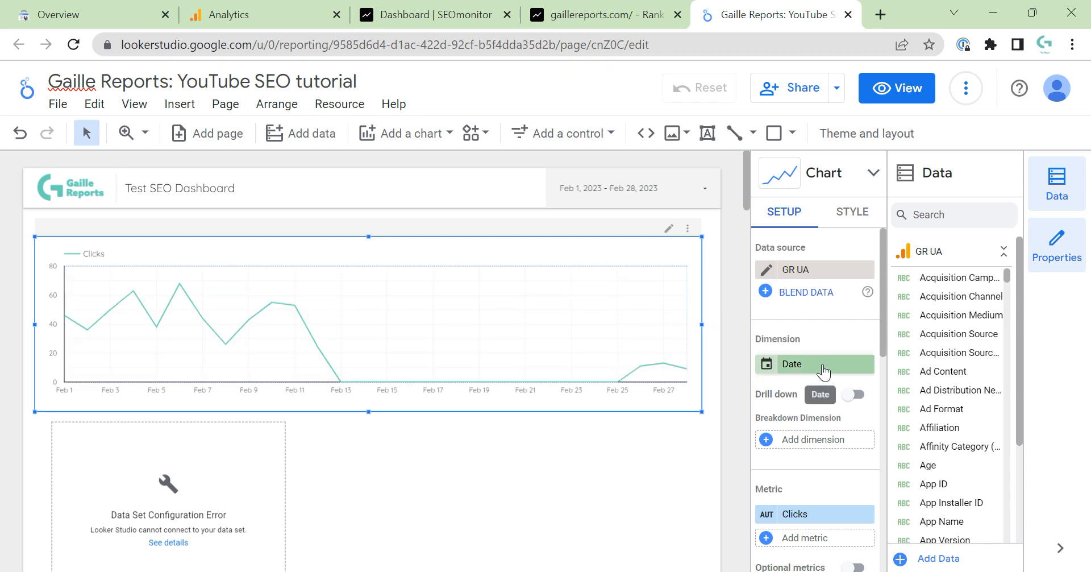
# Step: Break the time series chart down by Default Channel Grouping and set its metric to Users
pyautogui.click(822, 441)
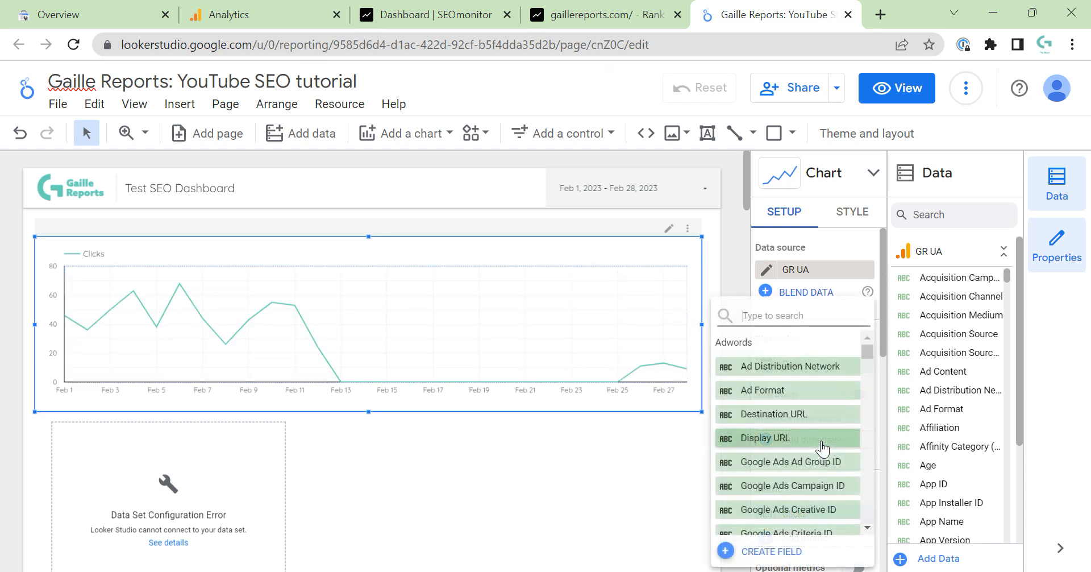
pyautogui.write('chan')
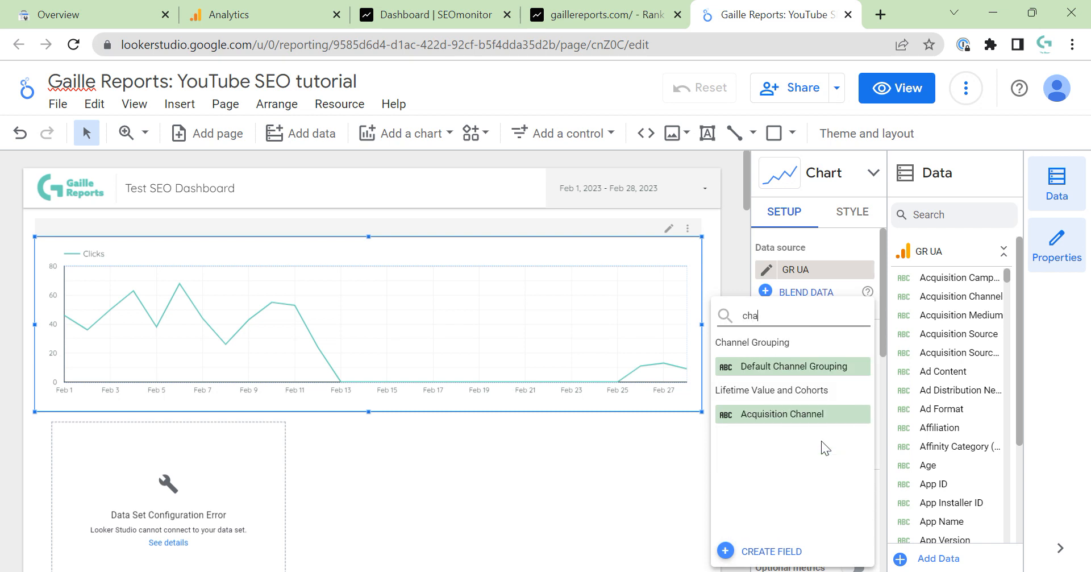
pyautogui.click(815, 367)
pyautogui.click(825, 514)
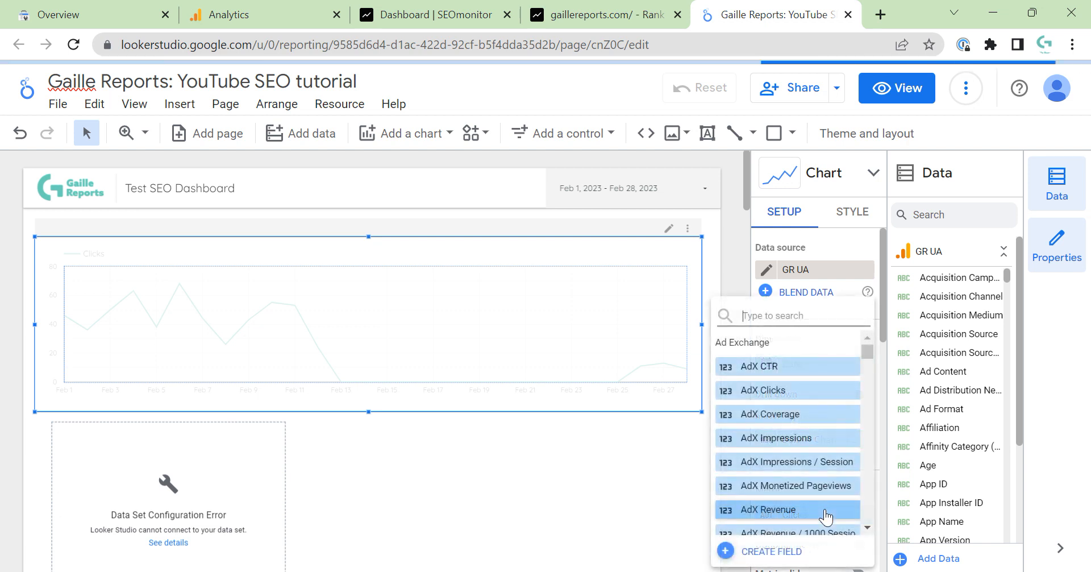
pyautogui.write('use')
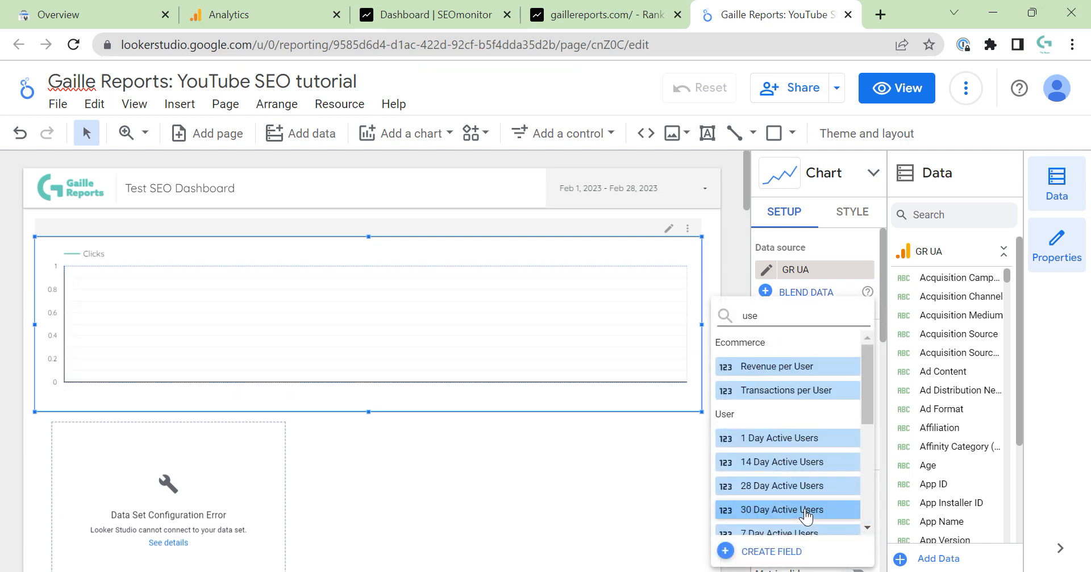
pyautogui.scroll(-3, 806, 515)
pyautogui.click(787, 514)
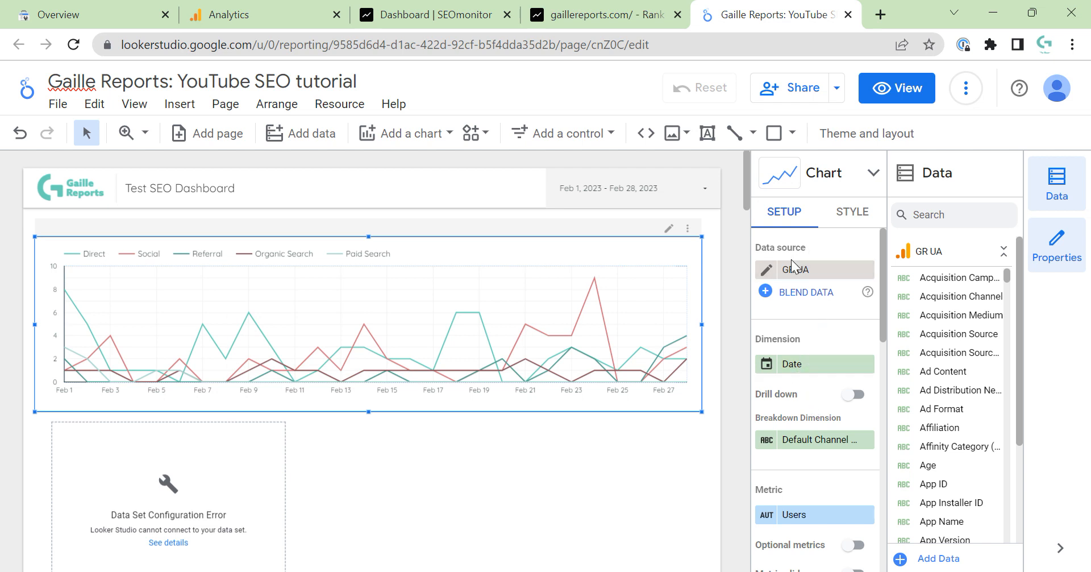
# Step: Try to add a Google Analytics segment to the time series chart, then return to the chart setup
pyautogui.scroll(-5, 795, 313)
pyautogui.scroll(-4, 795, 314)
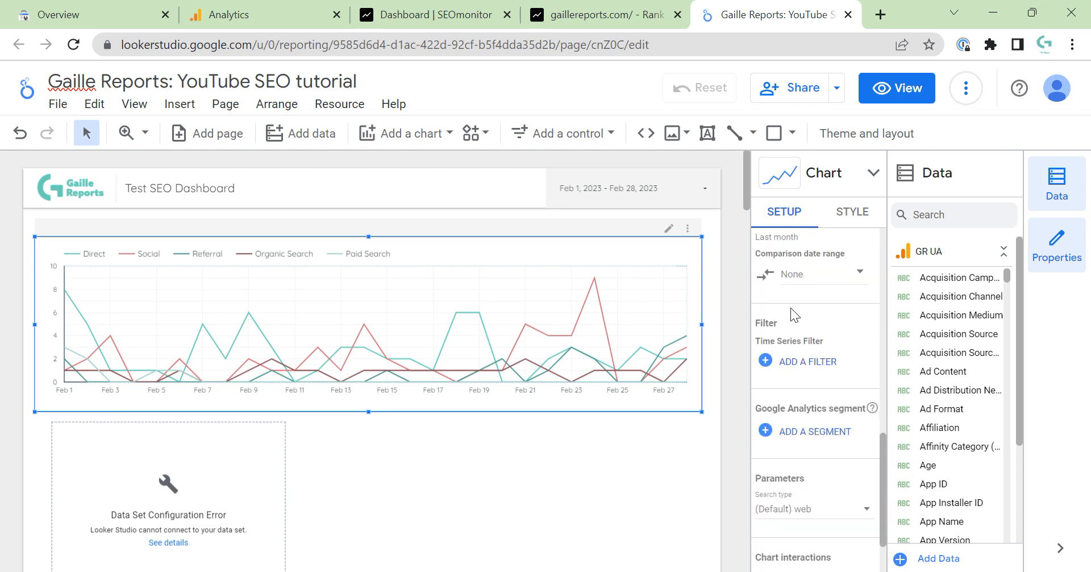
pyautogui.scroll(1, 807, 310)
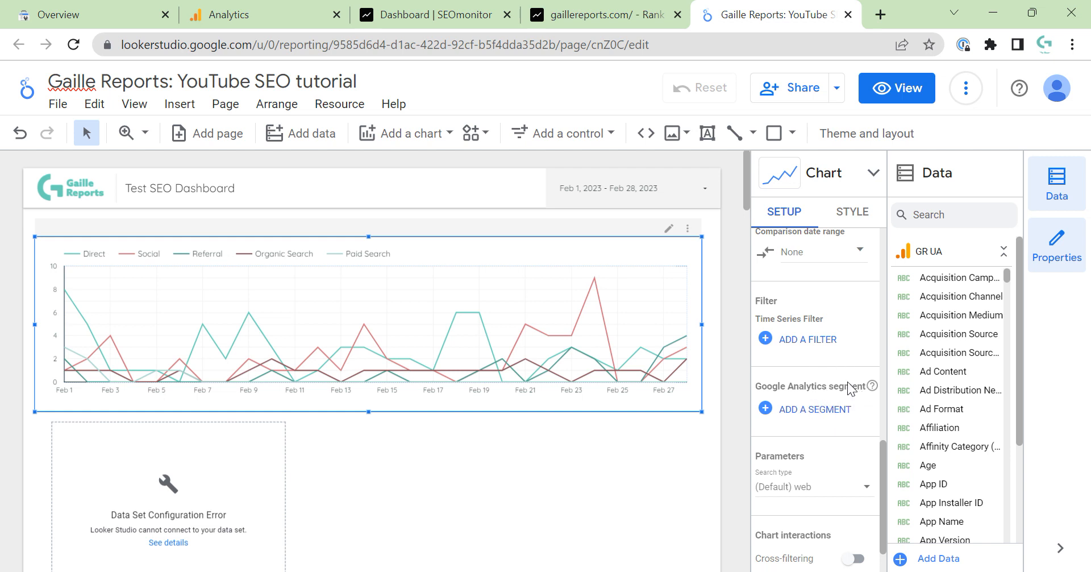
pyautogui.click(839, 412)
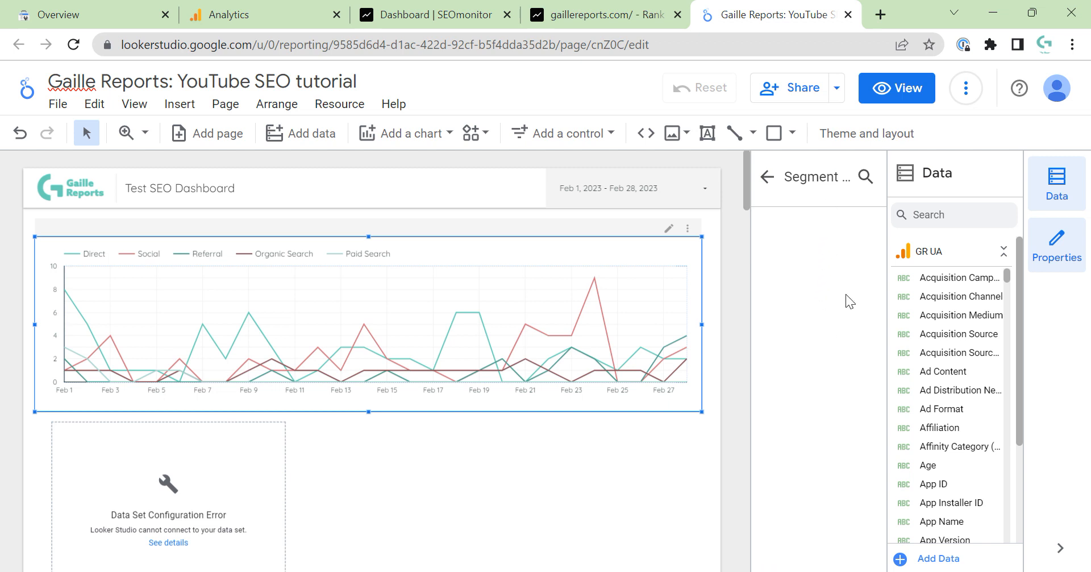
pyautogui.click(767, 176)
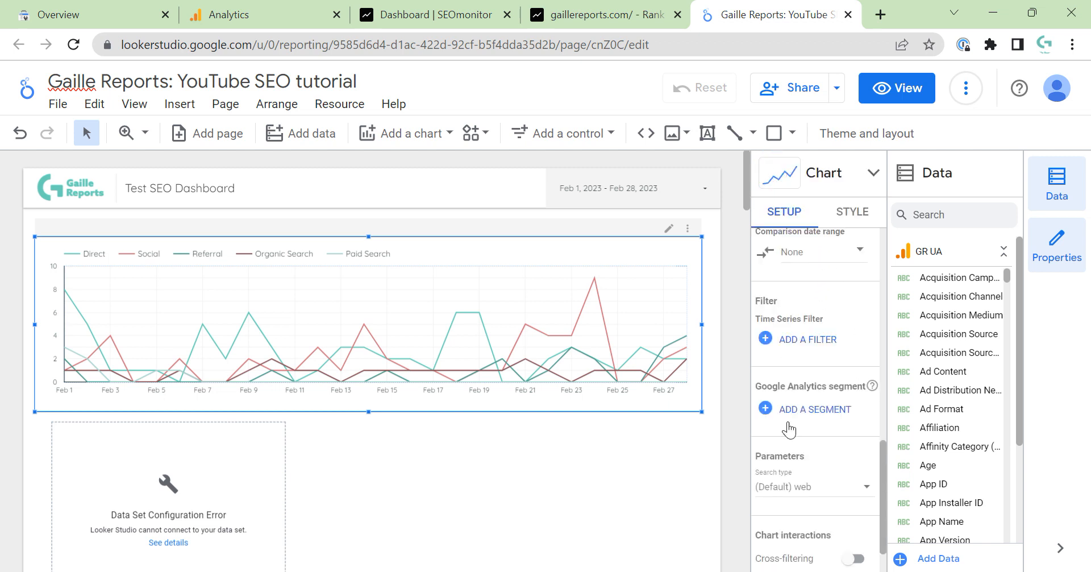
pyautogui.click(765, 411)
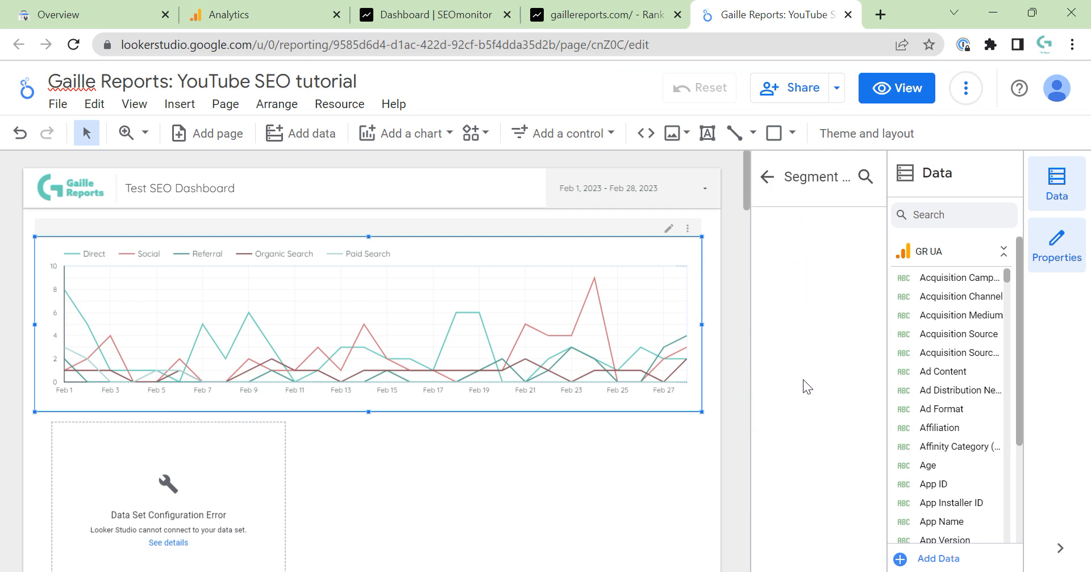
pyautogui.scroll(-3, 892, 515)
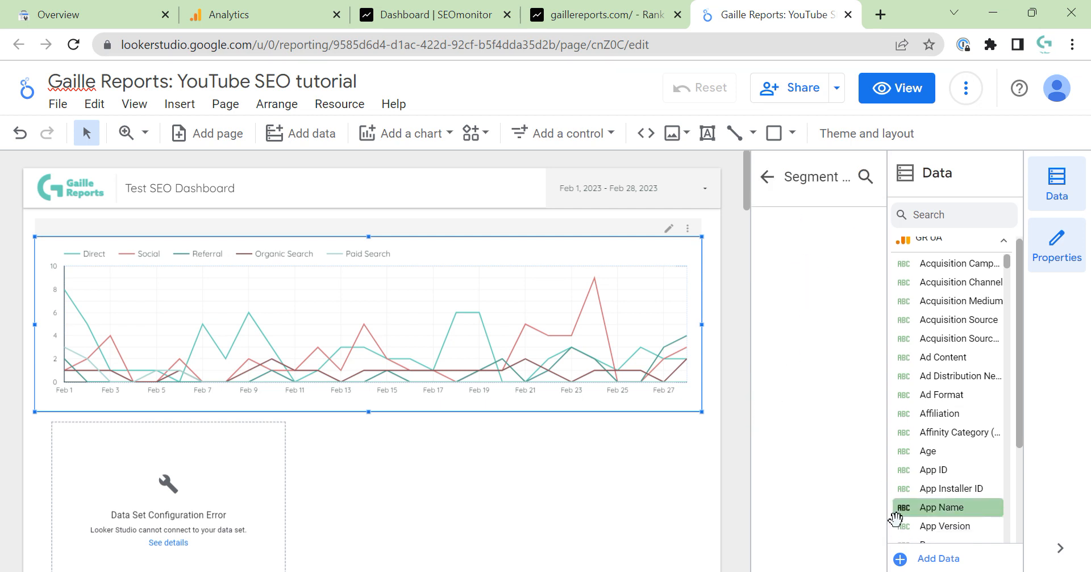
pyautogui.click(867, 177)
pyautogui.click(767, 177)
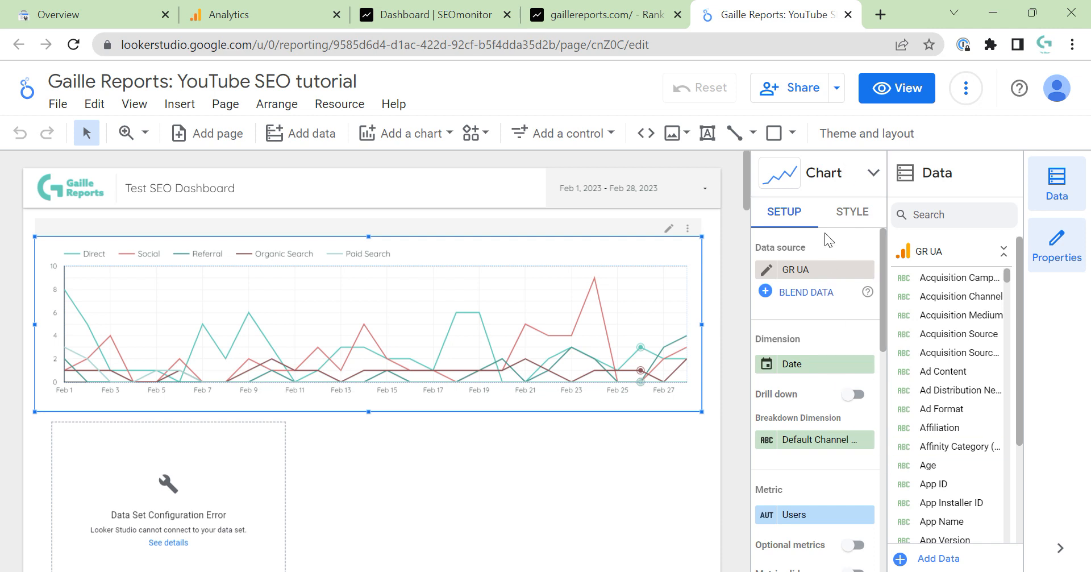
# Step: Retry adding a Google Analytics segment, try to expand the System segments group, and leave the segment picker
pyautogui.scroll(-5, 817, 312)
pyautogui.click(799, 430)
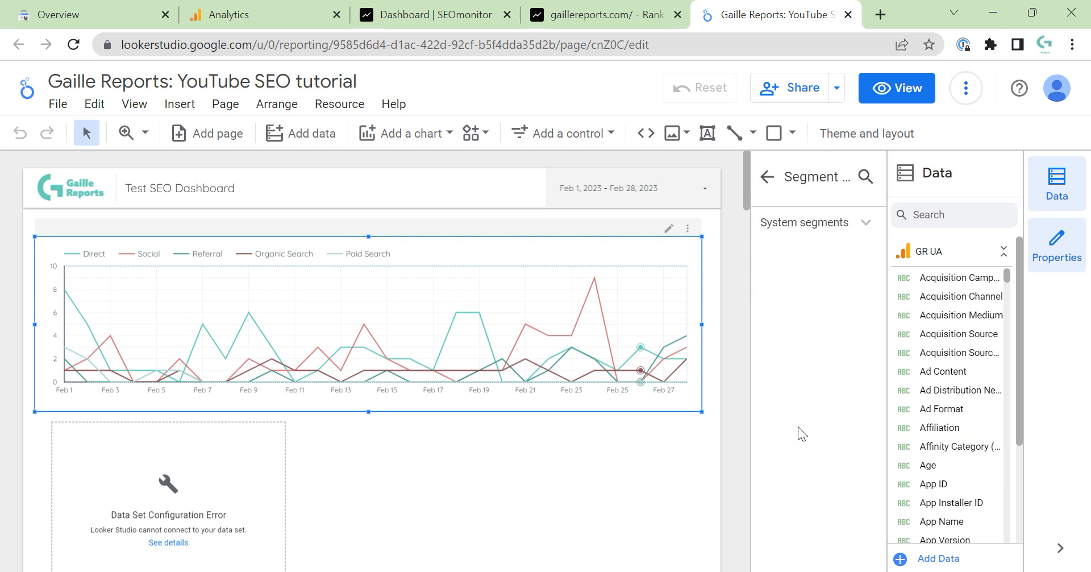
pyautogui.click(834, 227)
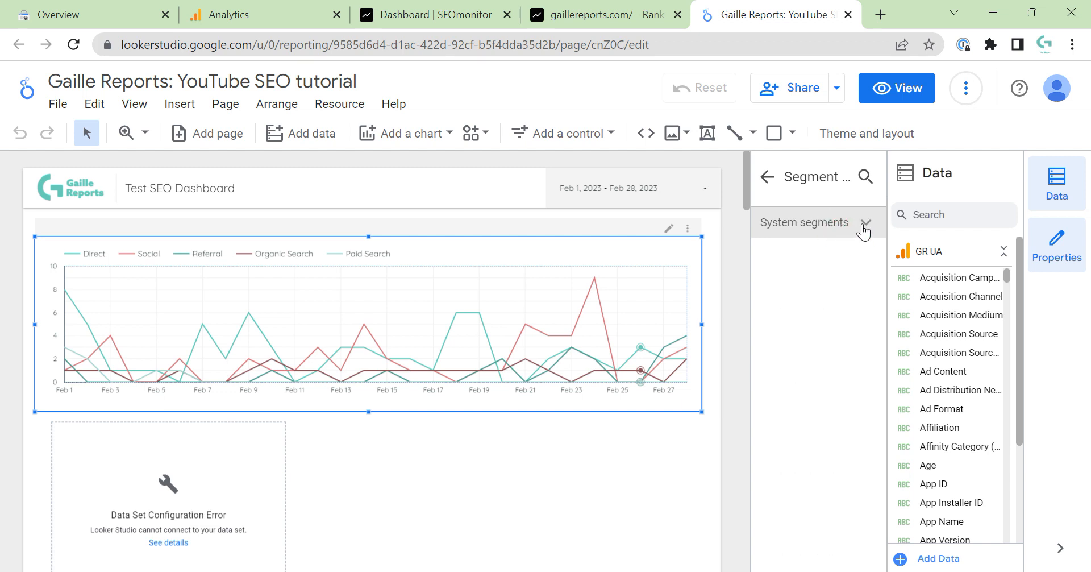
pyautogui.click(861, 223)
pyautogui.click(768, 177)
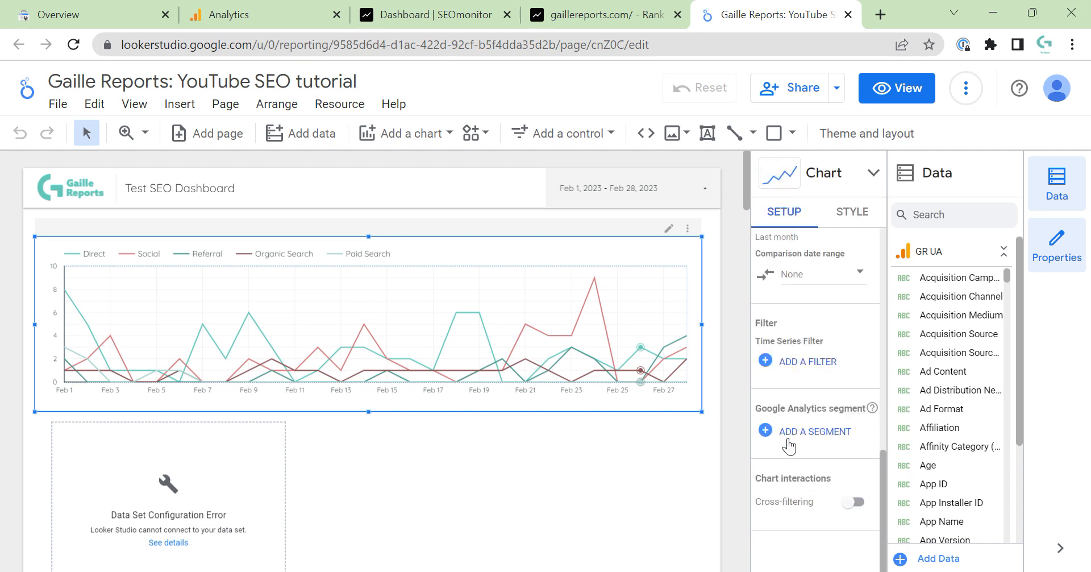
# Step: Apply the Organic Traffic system segment to the time series chart and return to the chart setup
pyautogui.click(789, 444)
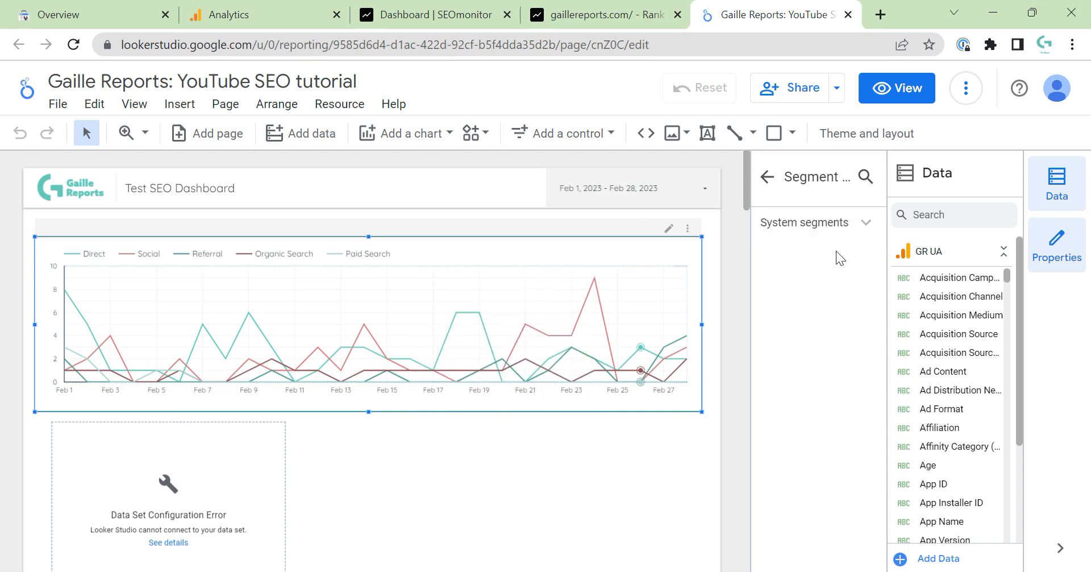
pyautogui.click(846, 233)
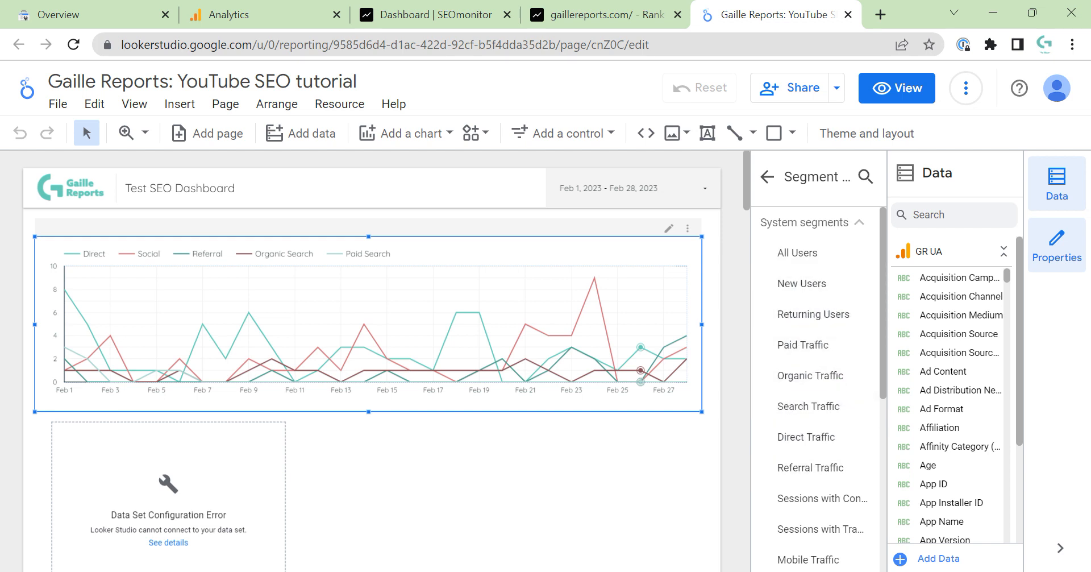
pyautogui.click(834, 378)
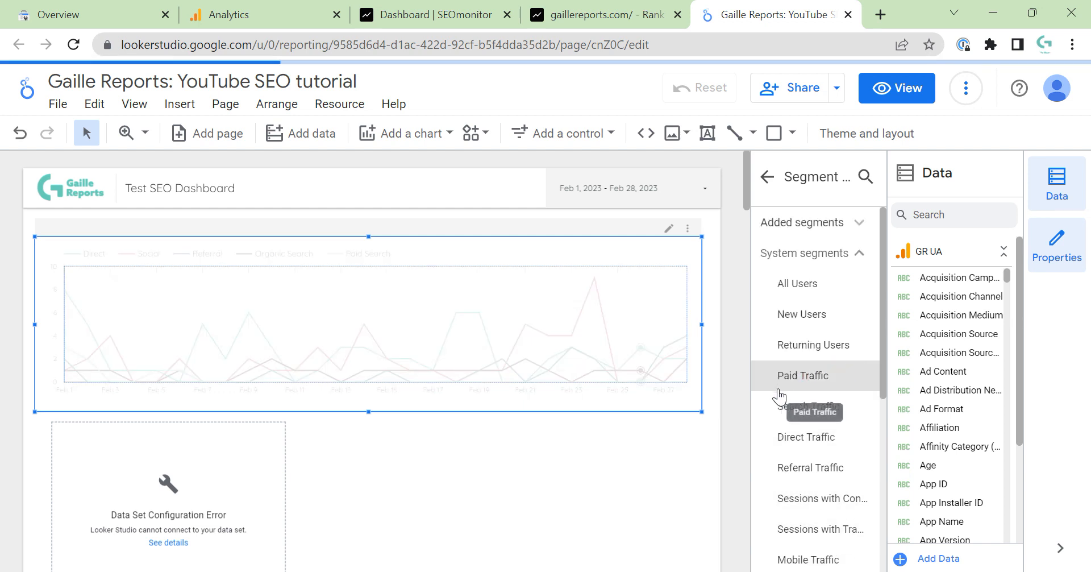
pyautogui.click(859, 256)
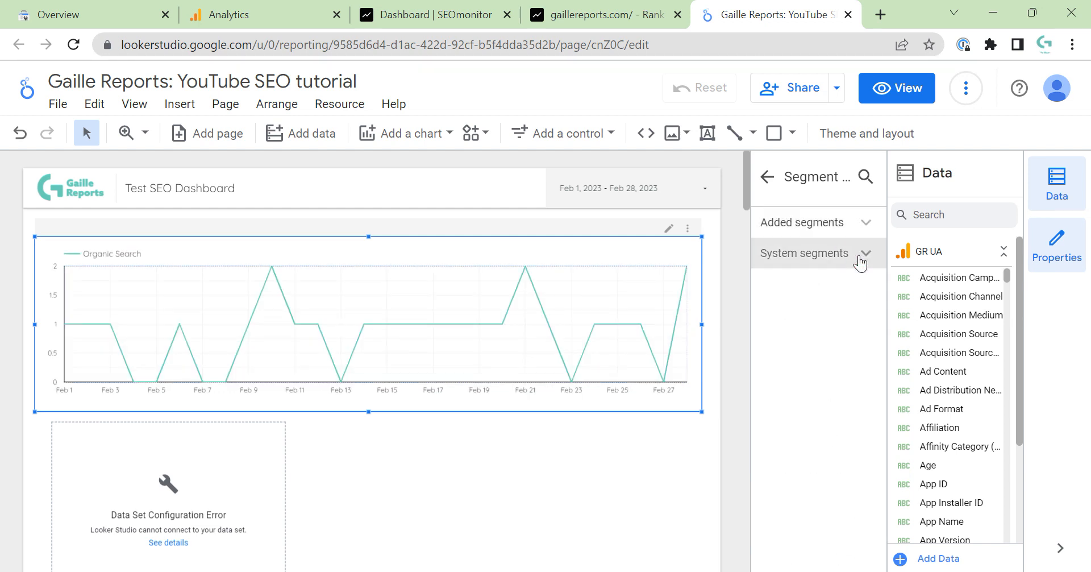
pyautogui.click(868, 221)
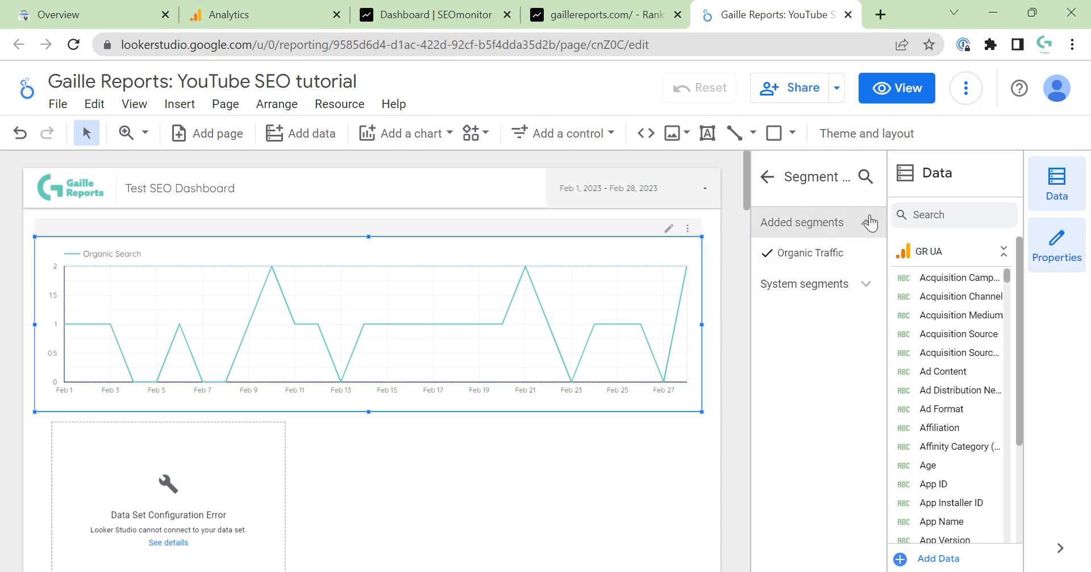
pyautogui.click(768, 178)
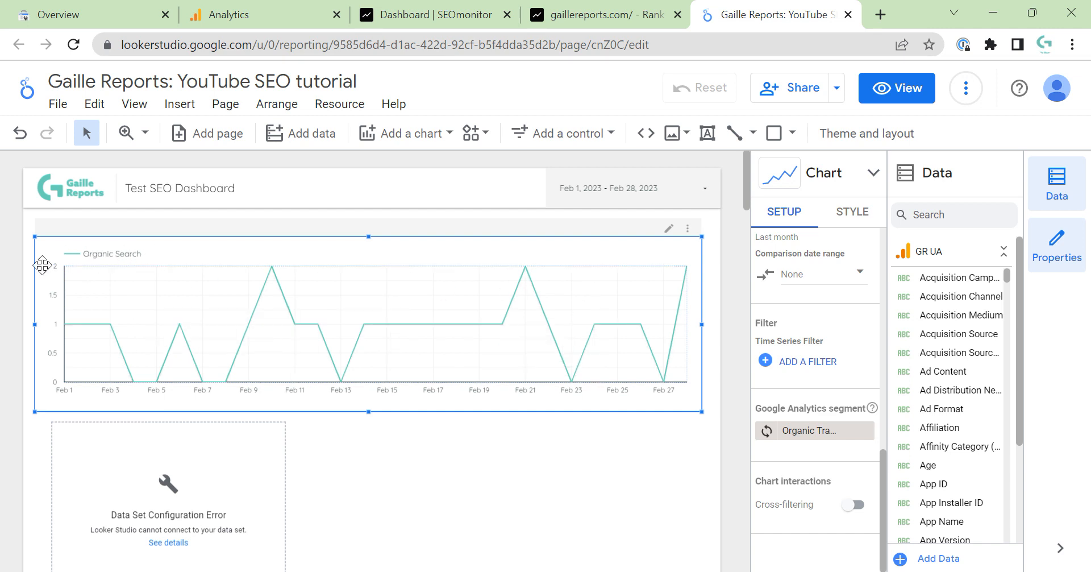
# Step: Change the time series chart's breakdown dimension to Source / Medium
pyautogui.scroll(5, 828, 331)
pyautogui.scroll(3, 828, 398)
pyautogui.scroll(-1, 823, 389)
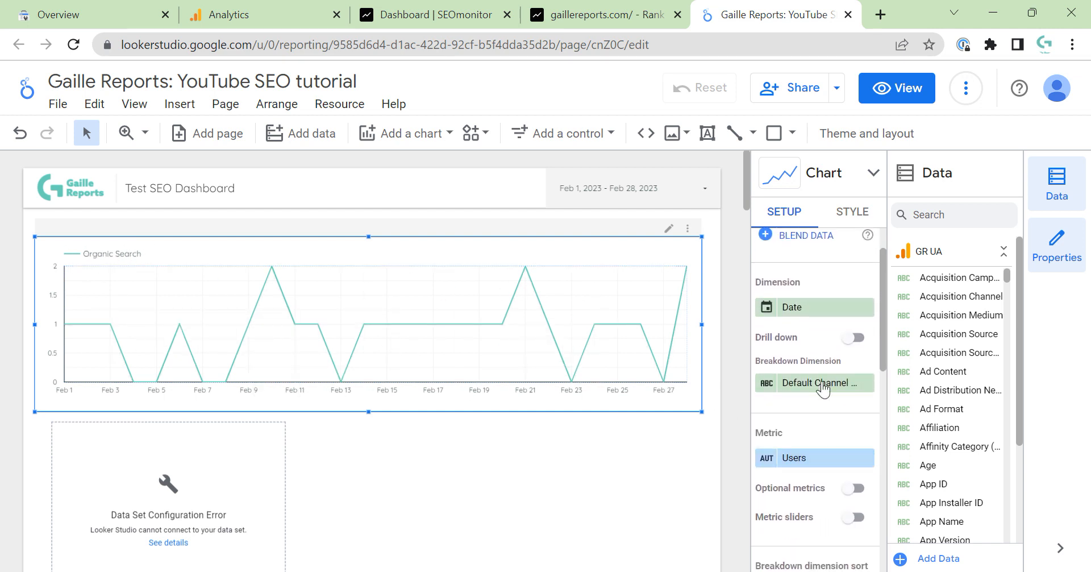
pyautogui.click(828, 384)
pyautogui.write('sou')
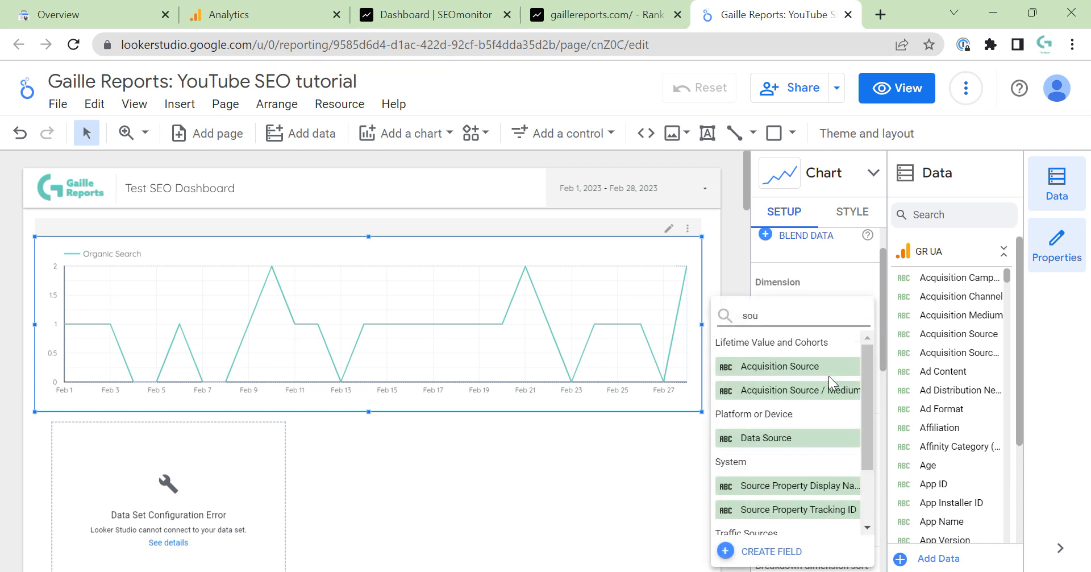
pyautogui.write('r')
pyautogui.scroll(-2, 830, 442)
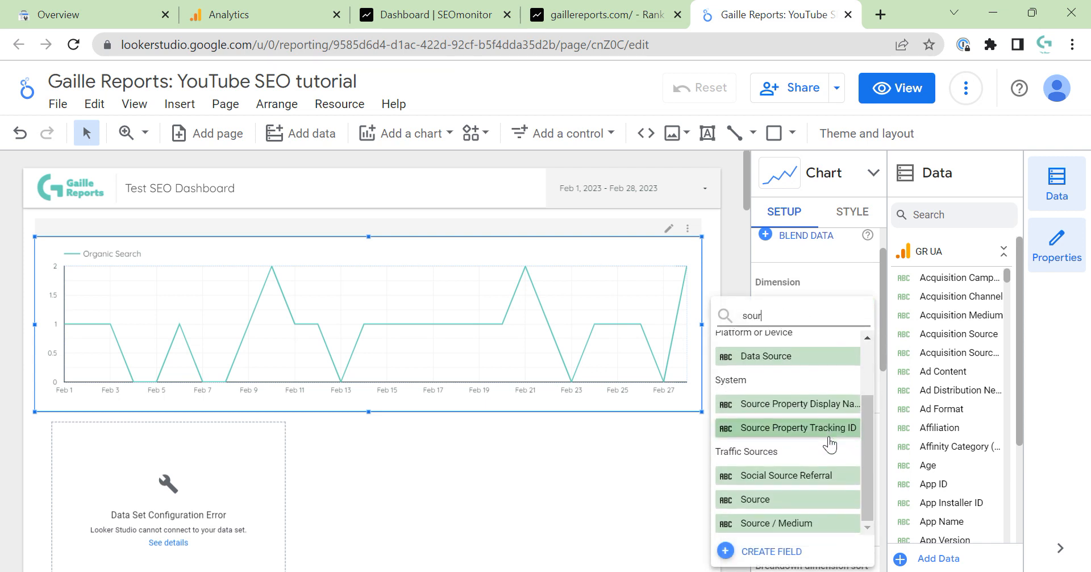
pyautogui.click(795, 523)
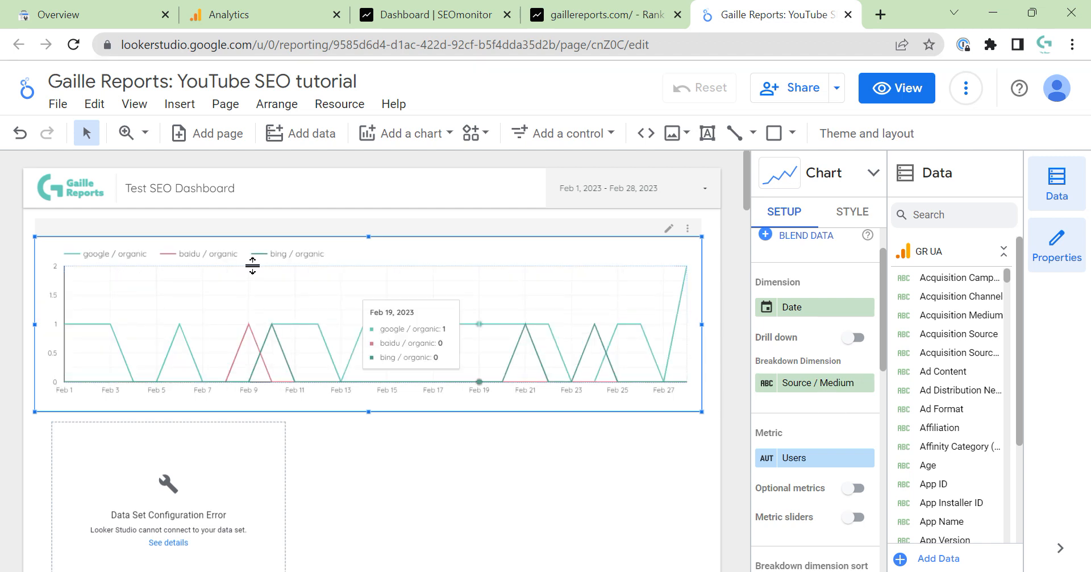
# Step: Set the time series chart's breakdown dimension to Source
pyautogui.click(831, 393)
pyautogui.write('sour')
pyautogui.scroll(-2, 813, 489)
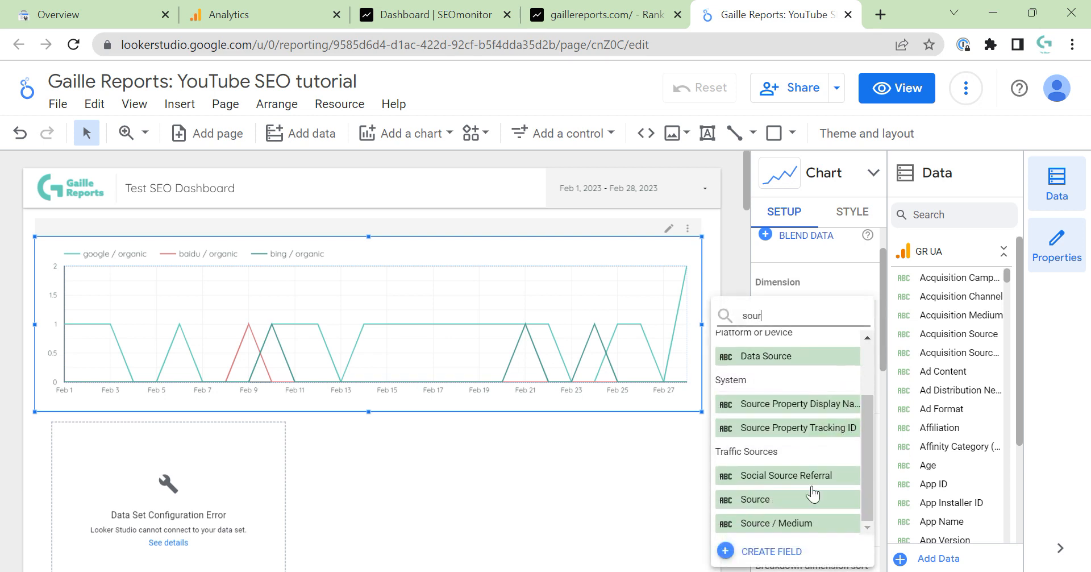
pyautogui.click(789, 500)
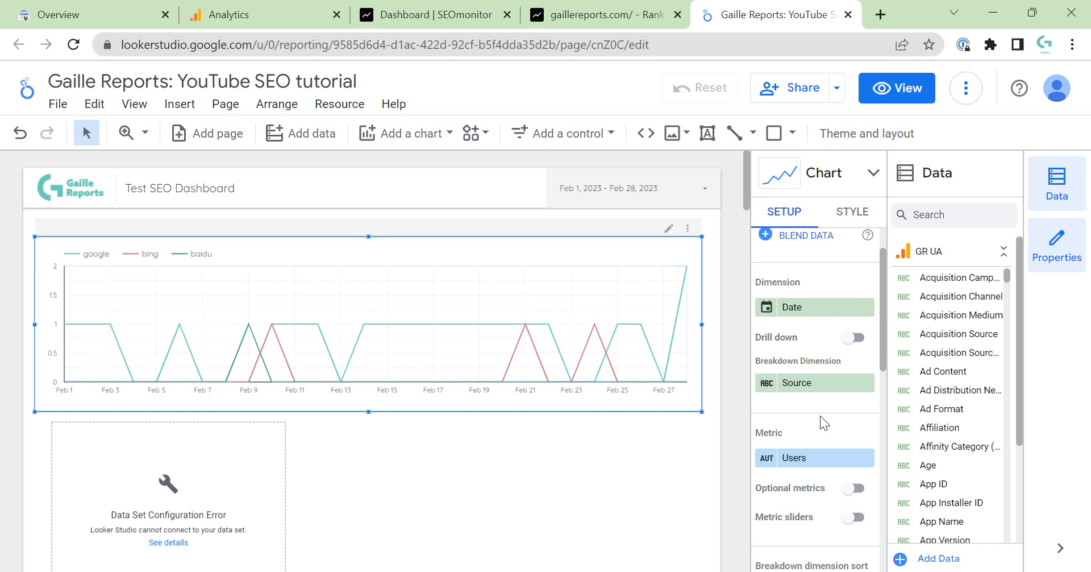
# Step: Switch to Google Analytics, dismiss the Universal Analytics notice and start a new segment in the All Traffic report
pyautogui.scroll(-6, 821, 418)
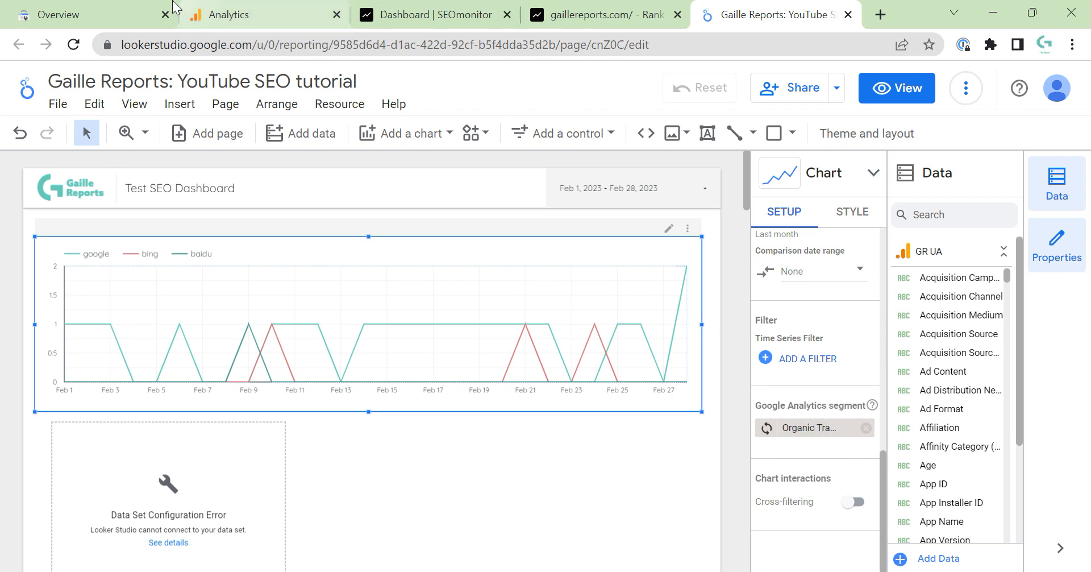
pyautogui.click(137, 15)
pyautogui.click(247, 10)
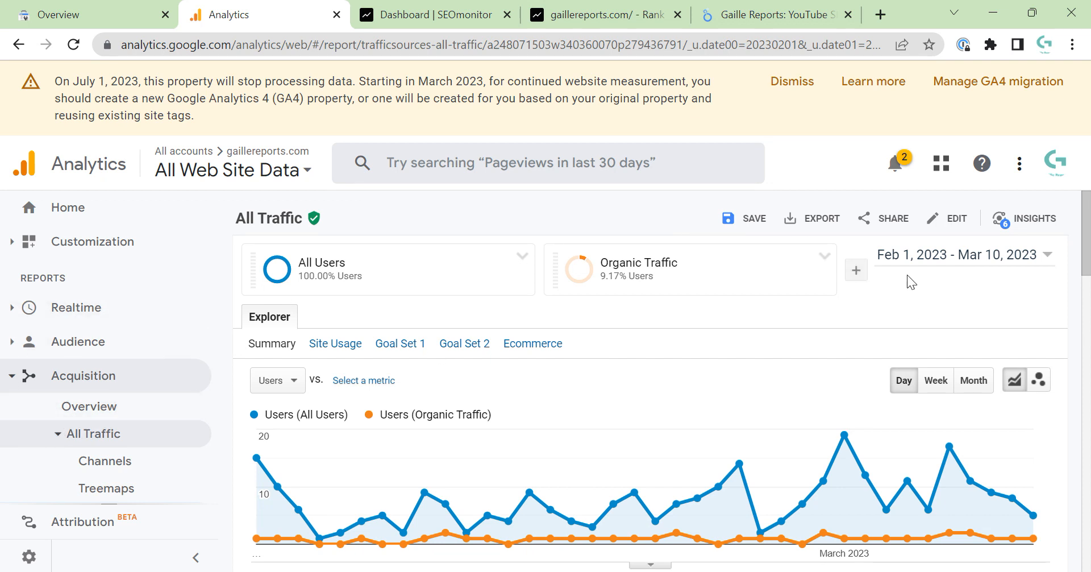
pyautogui.click(791, 81)
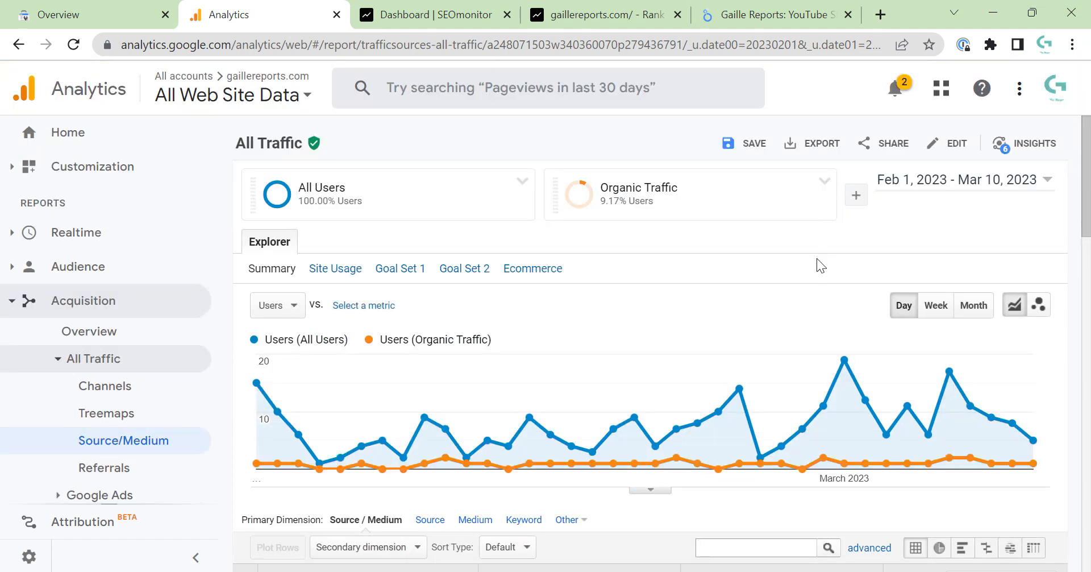
pyautogui.click(852, 194)
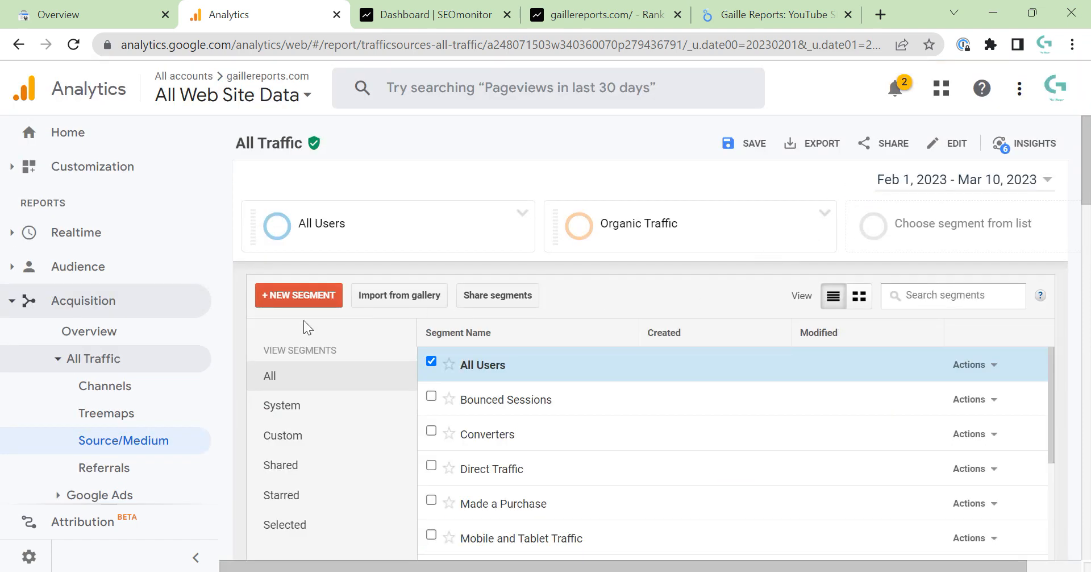
pyautogui.click(310, 300)
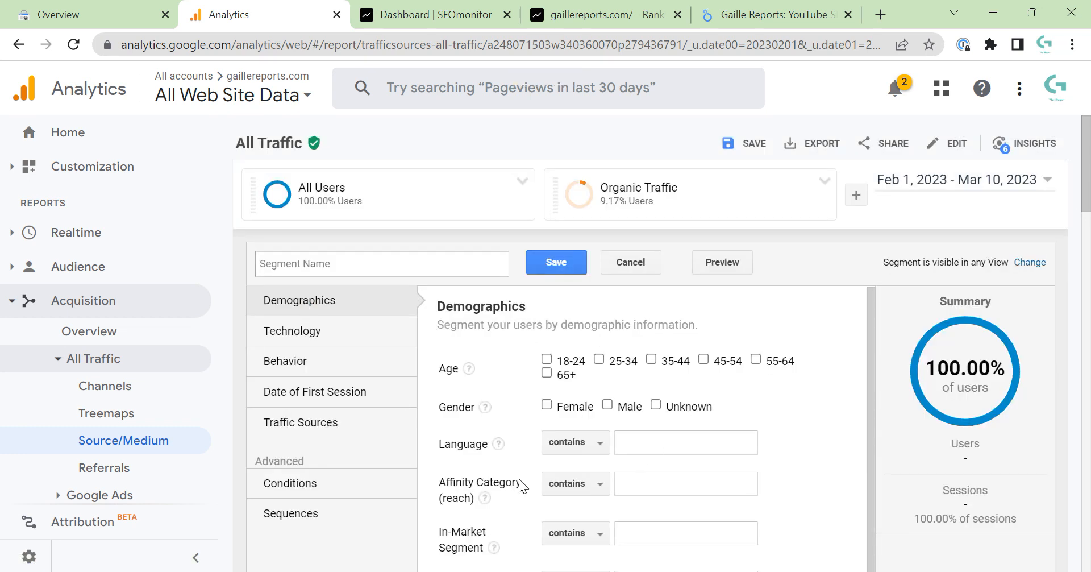
# Step: Open the new segment's advanced conditions and use Medium as the dimension of the session filter
pyautogui.scroll(-1, 573, 401)
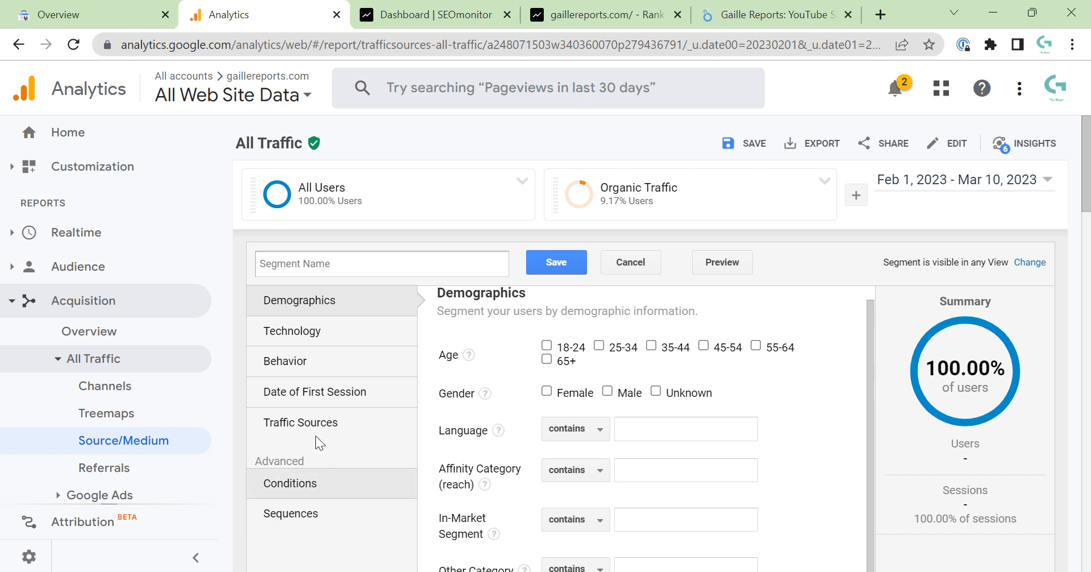
pyautogui.click(301, 425)
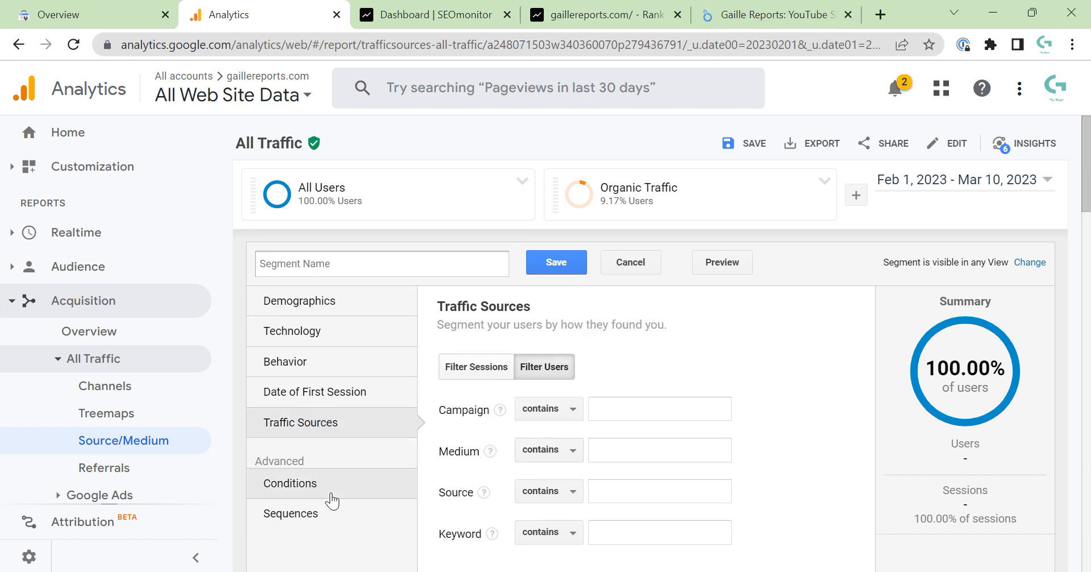
pyautogui.click(332, 499)
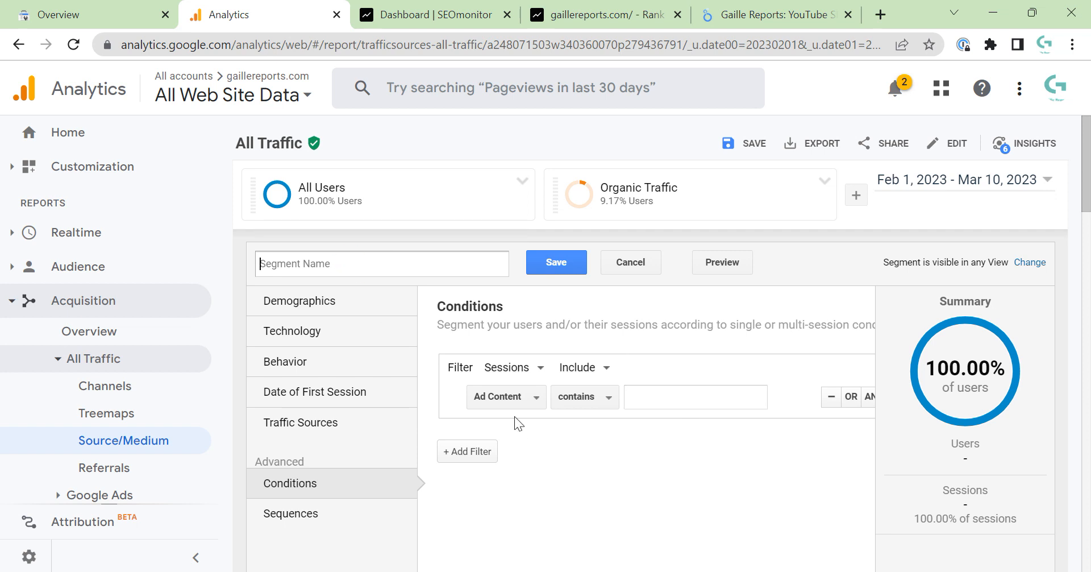
pyautogui.click(500, 396)
pyautogui.write('sou')
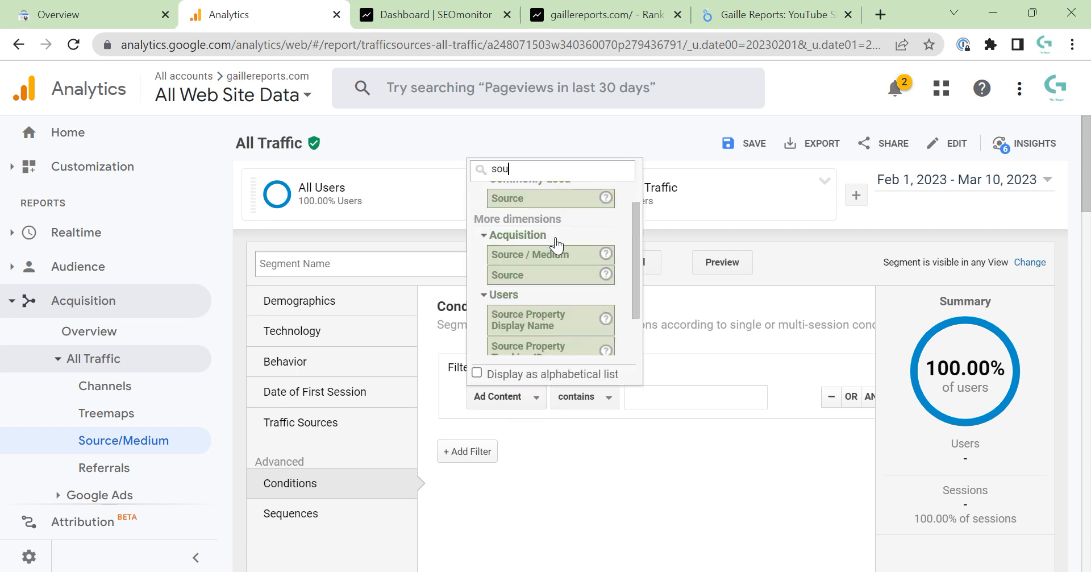
pyautogui.press('BackSpace')
pyautogui.press('BackSpace')
pyautogui.press('BackSpace')
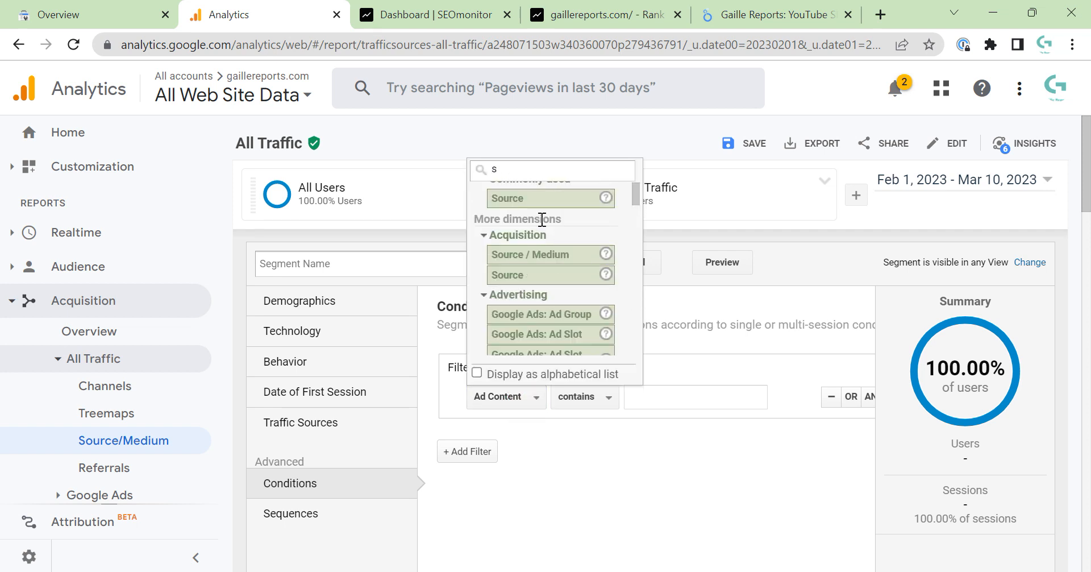
pyautogui.write('med')
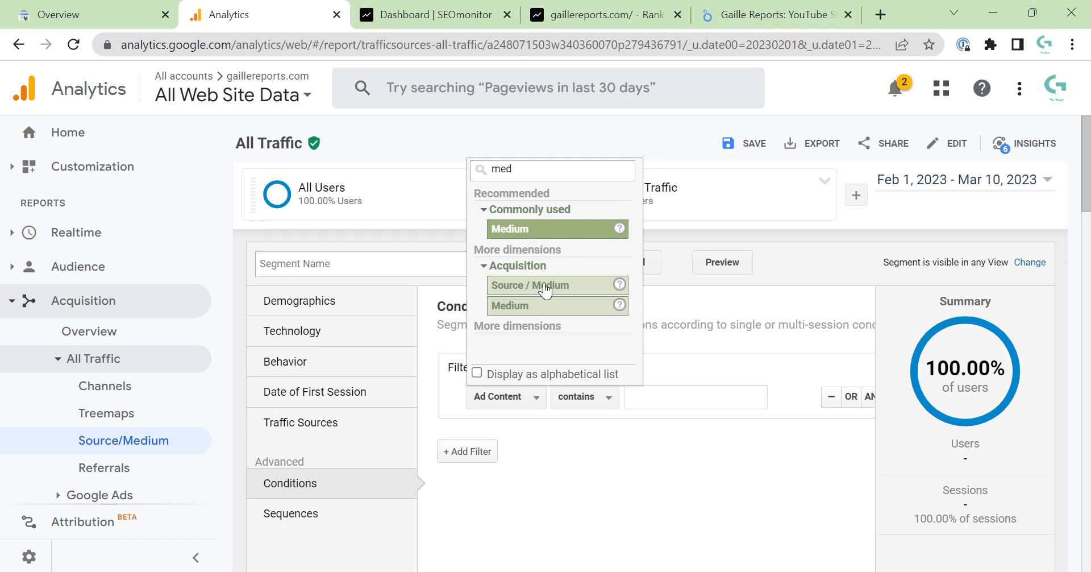
pyautogui.click(556, 306)
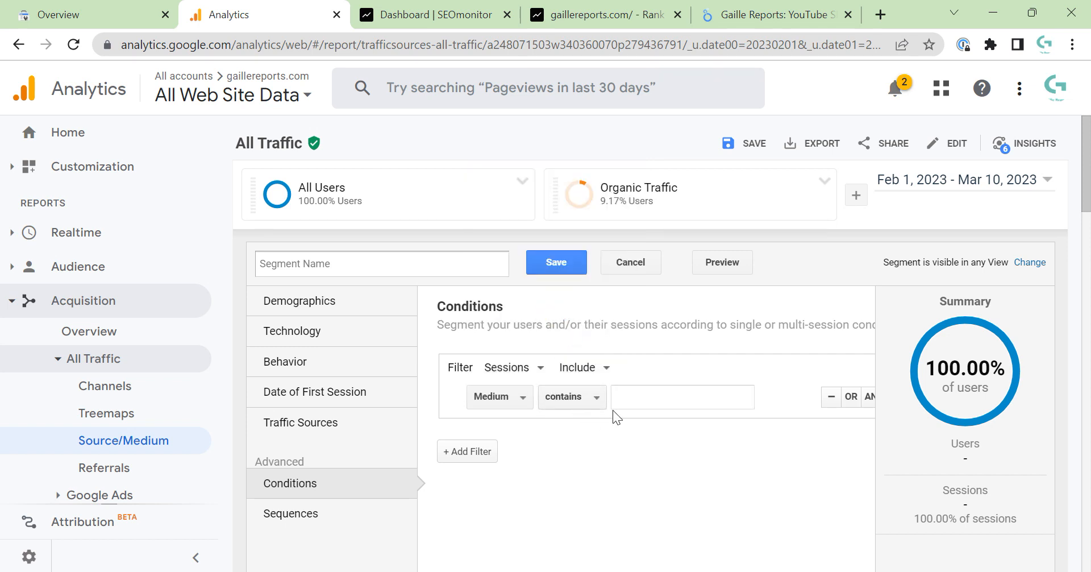
# Step: Make the first Medium condition of the segment contain organic
pyautogui.click(636, 403)
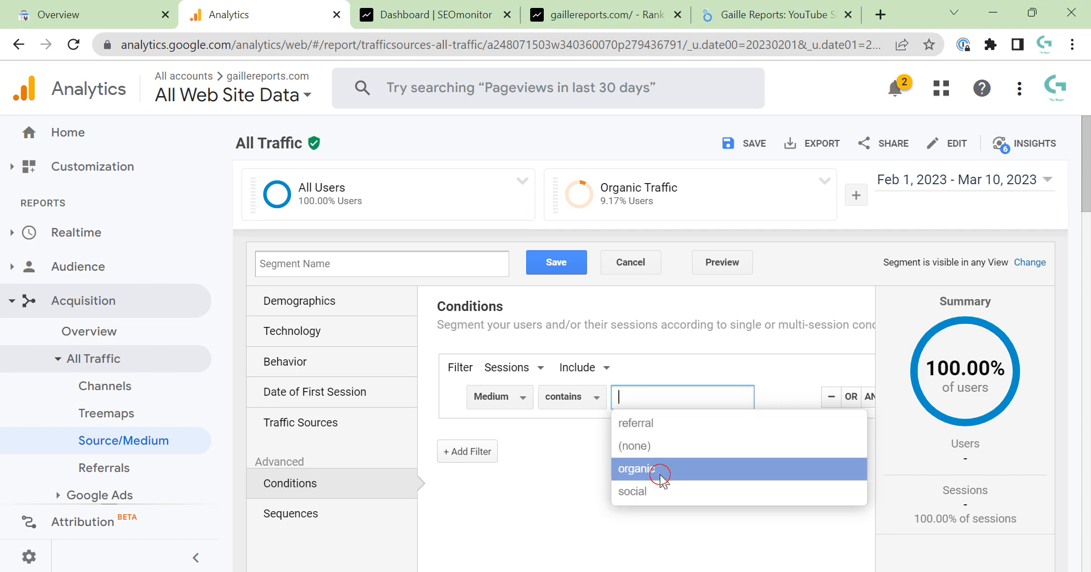
pyautogui.click(661, 481)
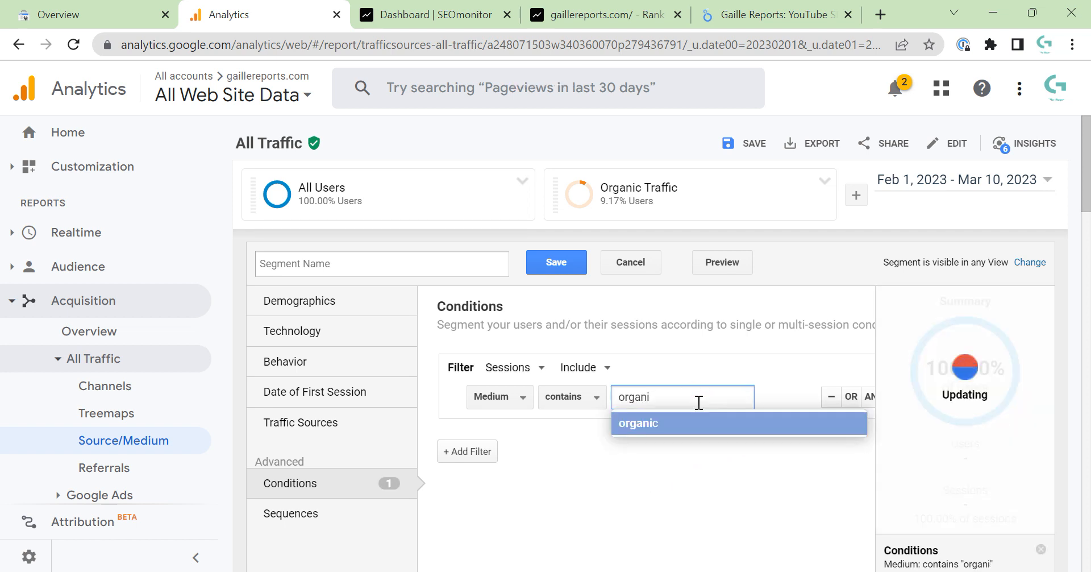
pyautogui.press('BackSpace')
pyautogui.press('BackSpace')
pyautogui.press('BackSpace')
pyautogui.press('BackSpace')
pyautogui.press('BackSpace')
pyautogui.press('BackSpace')
pyautogui.press('BackSpace')
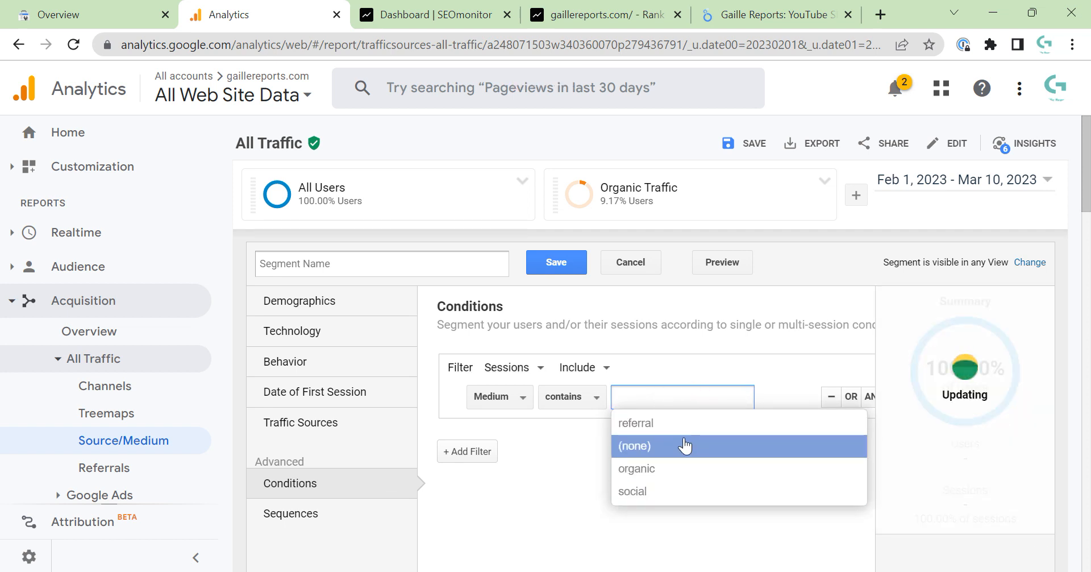
pyautogui.click(674, 469)
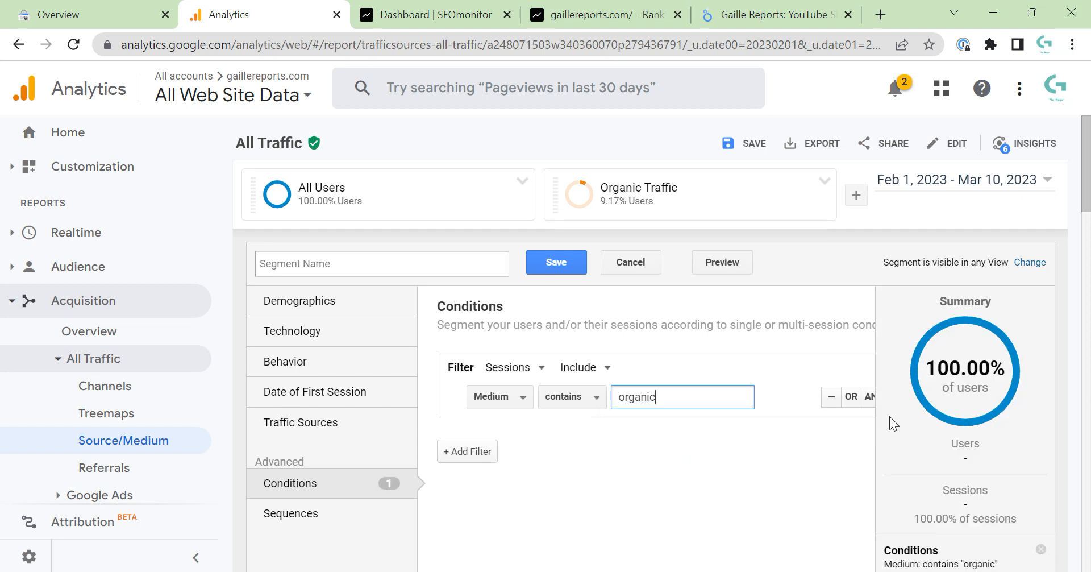
# Step: Add an OR condition to the segment filter for Medium containing referral
pyautogui.click(851, 396)
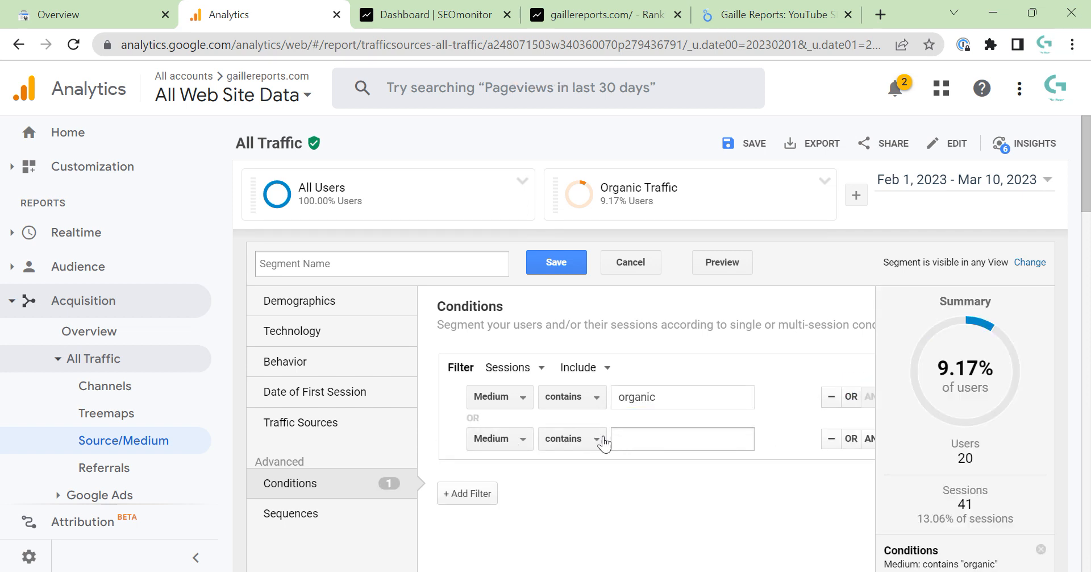
pyautogui.click(597, 439)
pyautogui.click(694, 440)
pyautogui.click(692, 467)
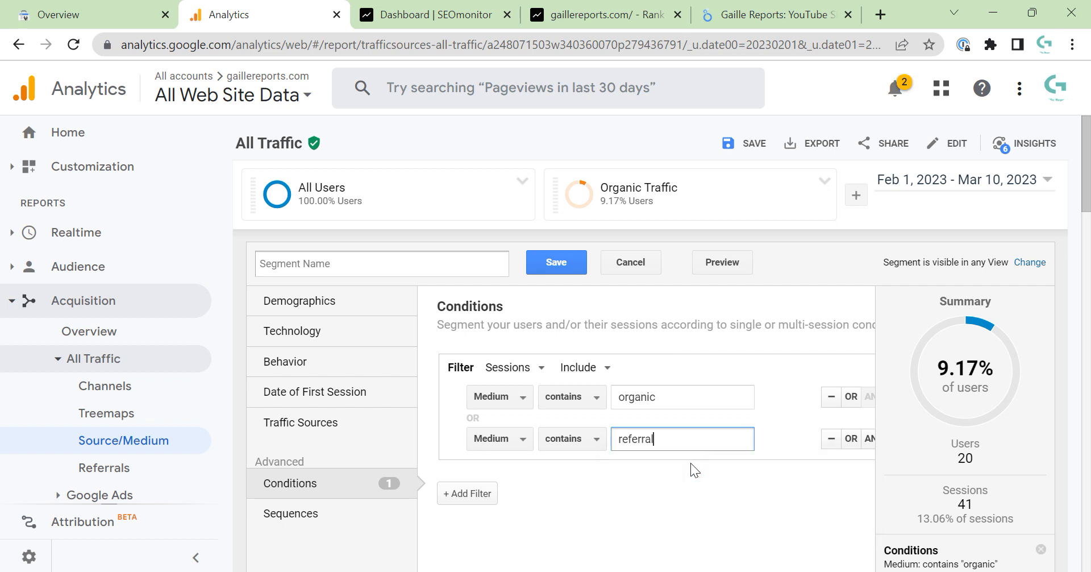
# Step: Name the segment "Organic and Referral" and save it
pyautogui.click(335, 273)
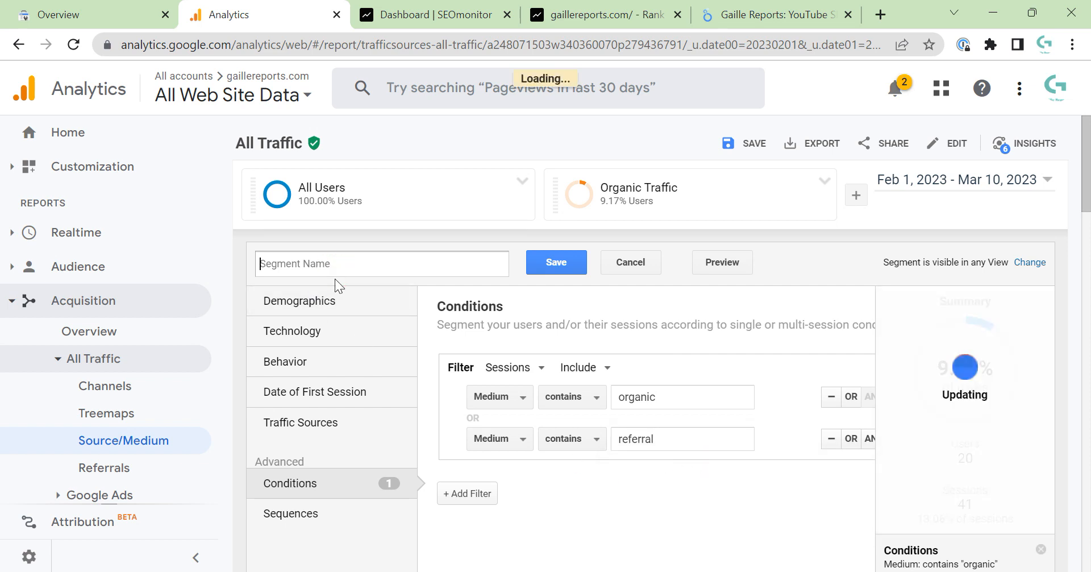
pyautogui.write('Organic and Referral')
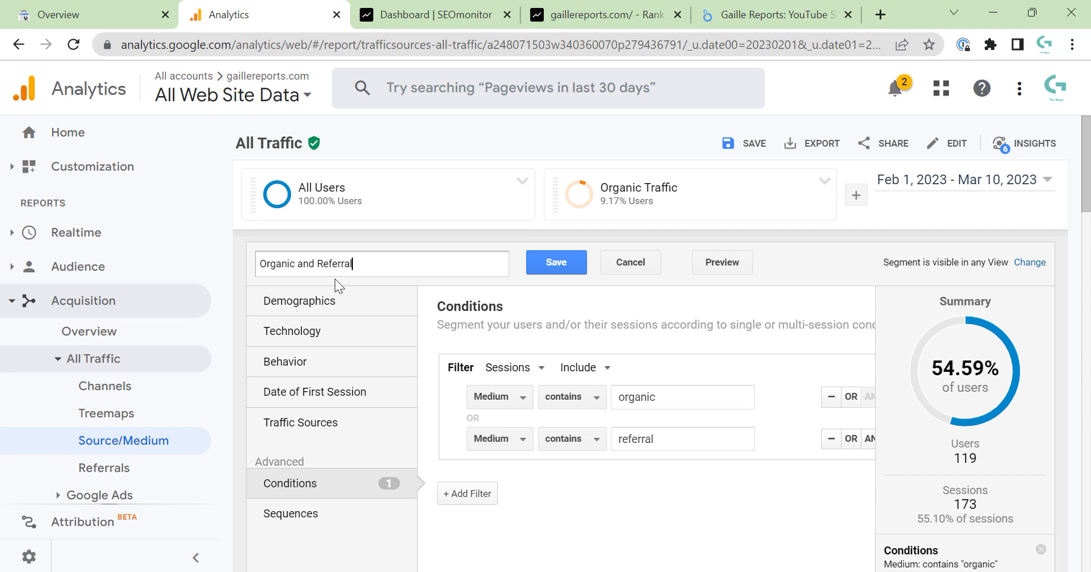
pyautogui.click(565, 266)
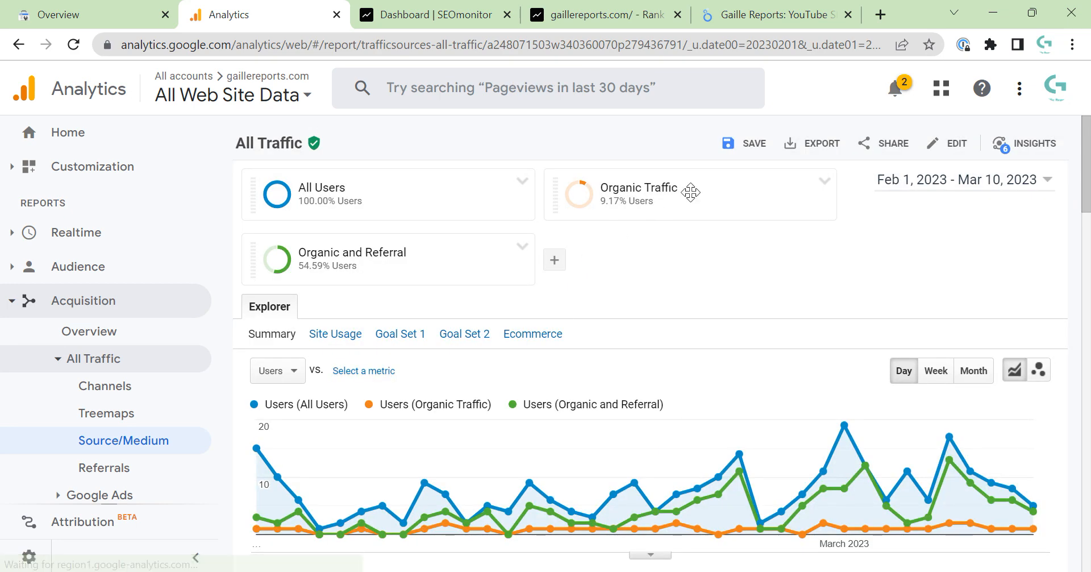
# Step: Reload the Google Analytics report, switch back to the Looker Studio report and reload it as well
pyautogui.click(654, 46)
pyautogui.press('Return')
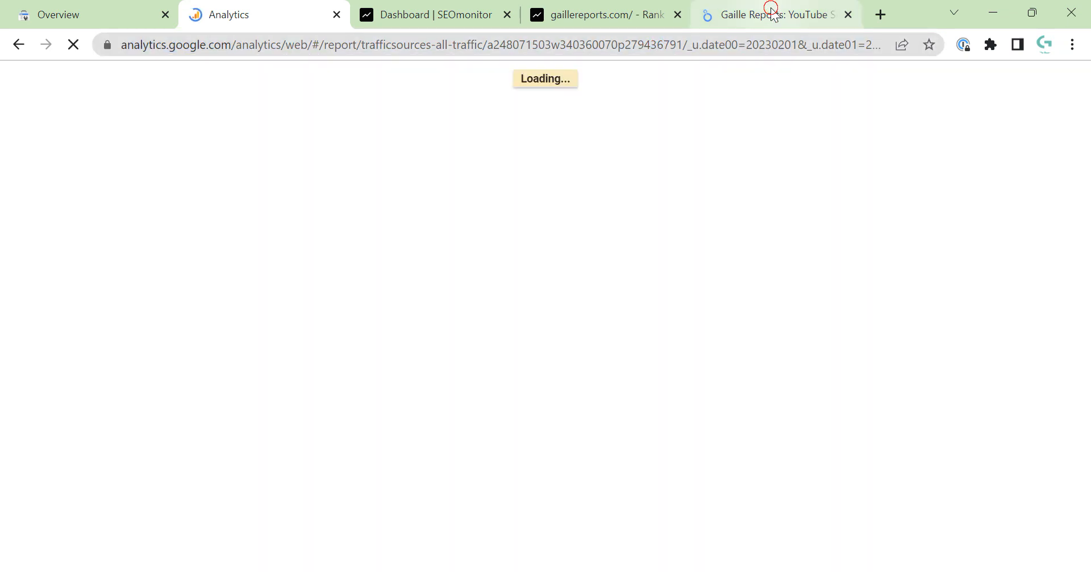
pyautogui.click(771, 14)
pyautogui.press('F5')
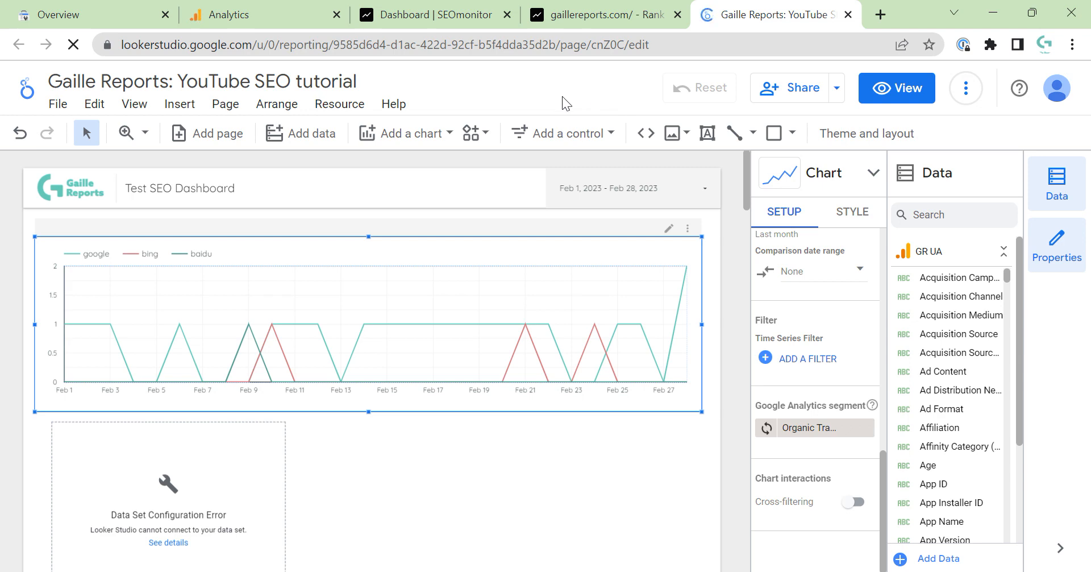
# Step: Check the segments applied in the Google Analytics All Traffic report, including Organic and Referral, and return to the Looker Studio report
pyautogui.click(244, 8)
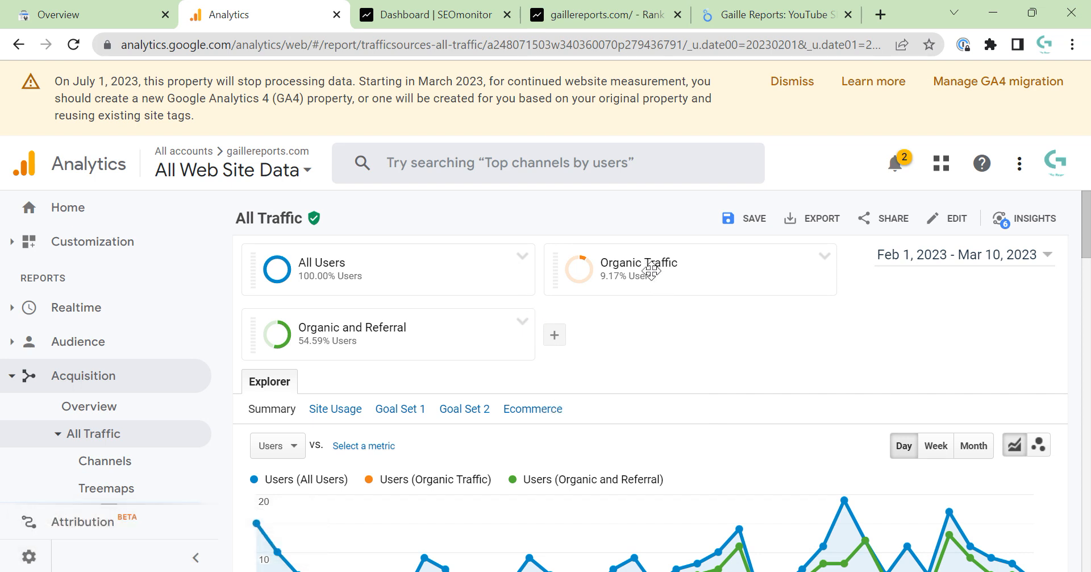
pyautogui.moveTo(652, 272)
pyautogui.moveTo(343, 344)
pyautogui.click(773, 14)
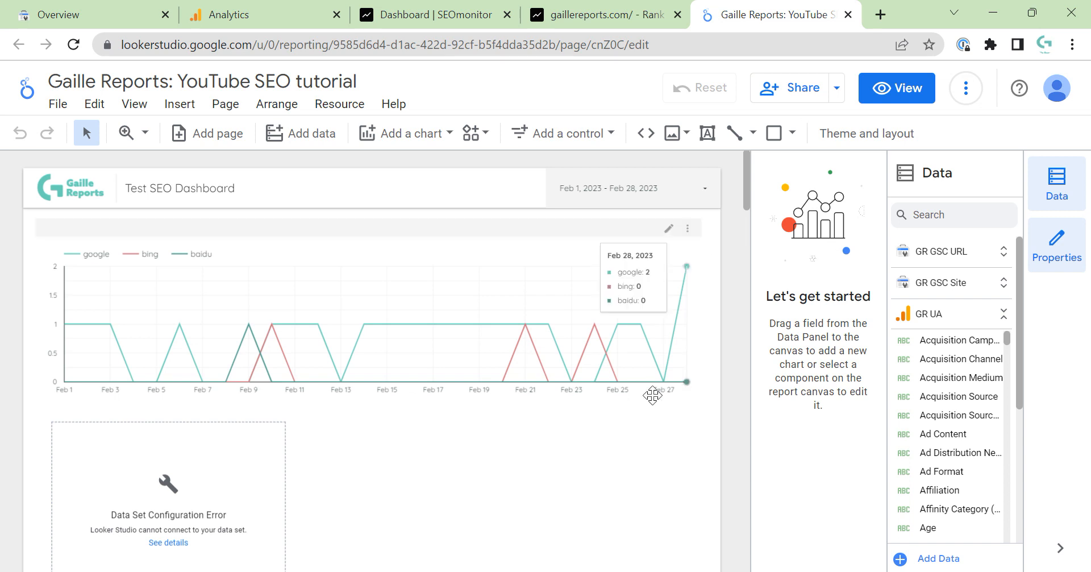
# Step: Remove the Organic Traffic segment from the time series chart
pyautogui.click(593, 290)
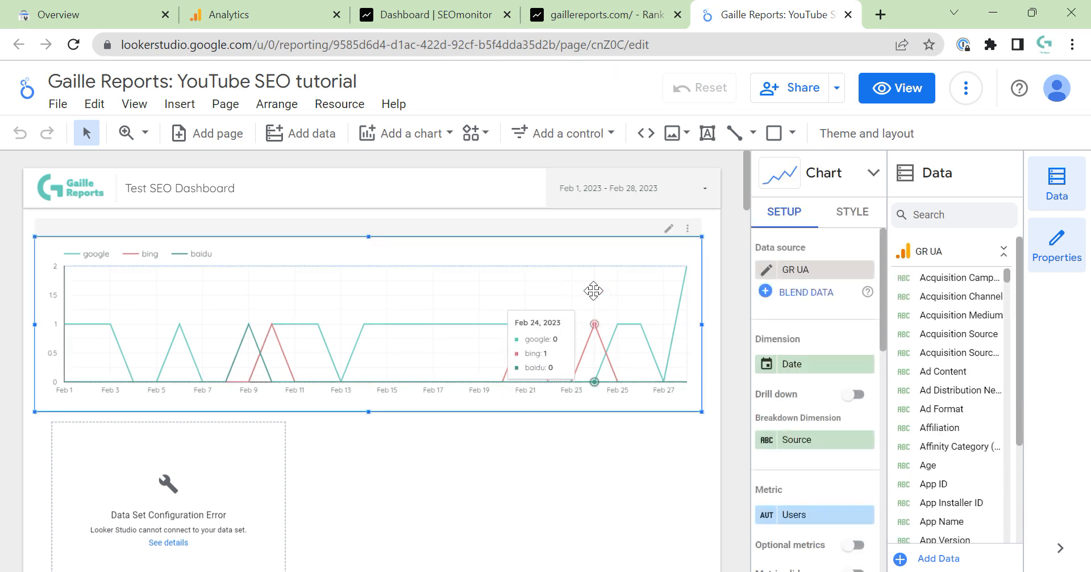
pyautogui.scroll(-8, 854, 450)
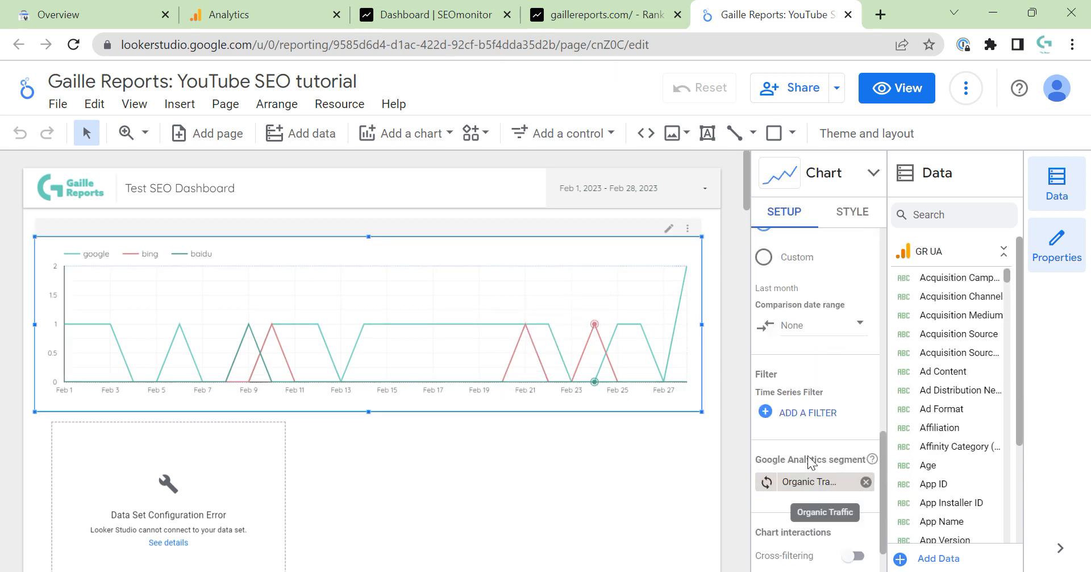
pyautogui.click(866, 481)
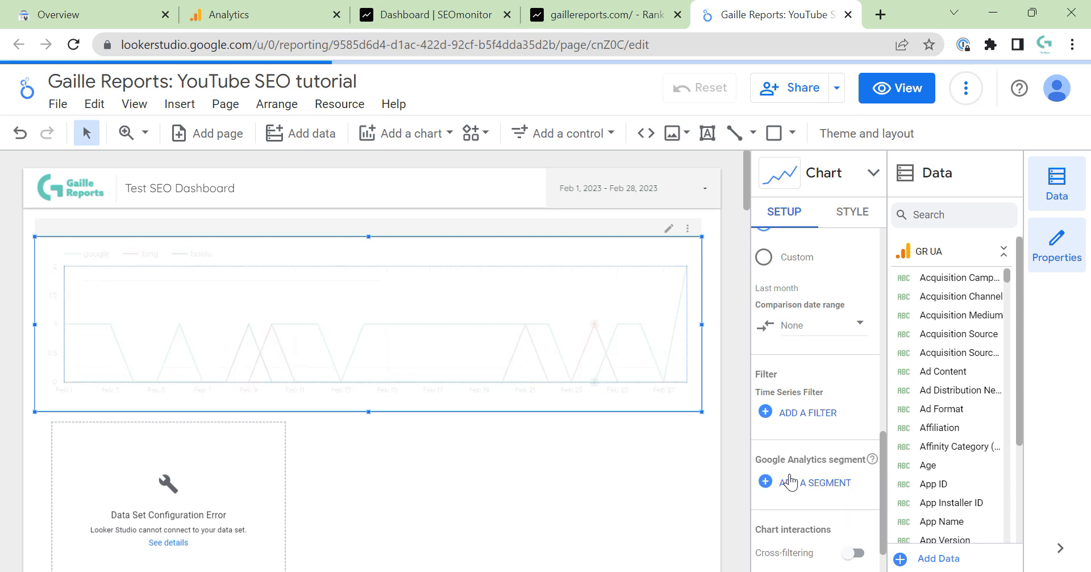
# Step: Apply the custom segment Organic and Referral to the time series chart, adding it to the report
pyautogui.click(799, 485)
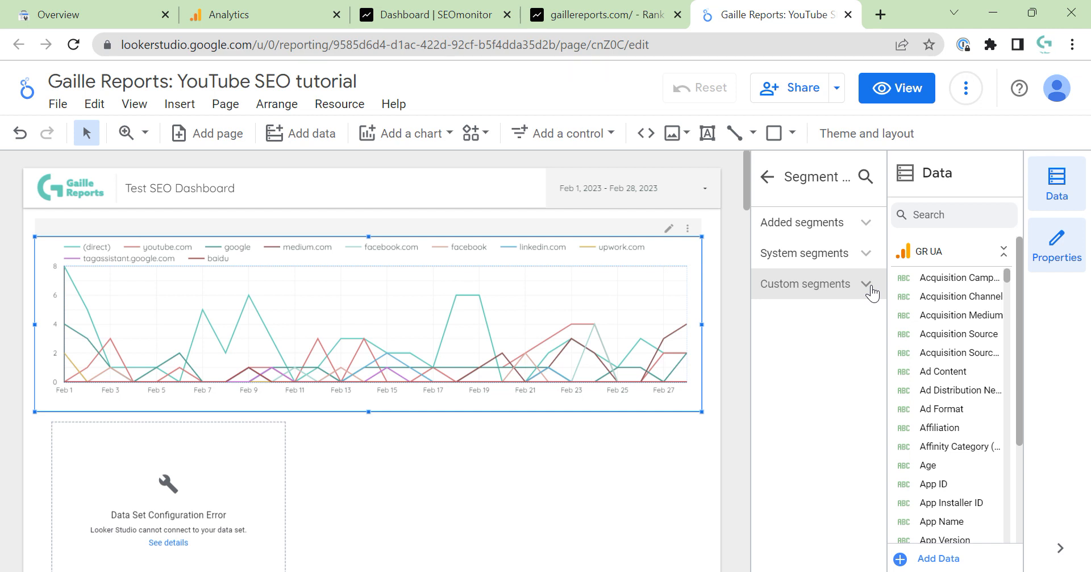
pyautogui.click(844, 224)
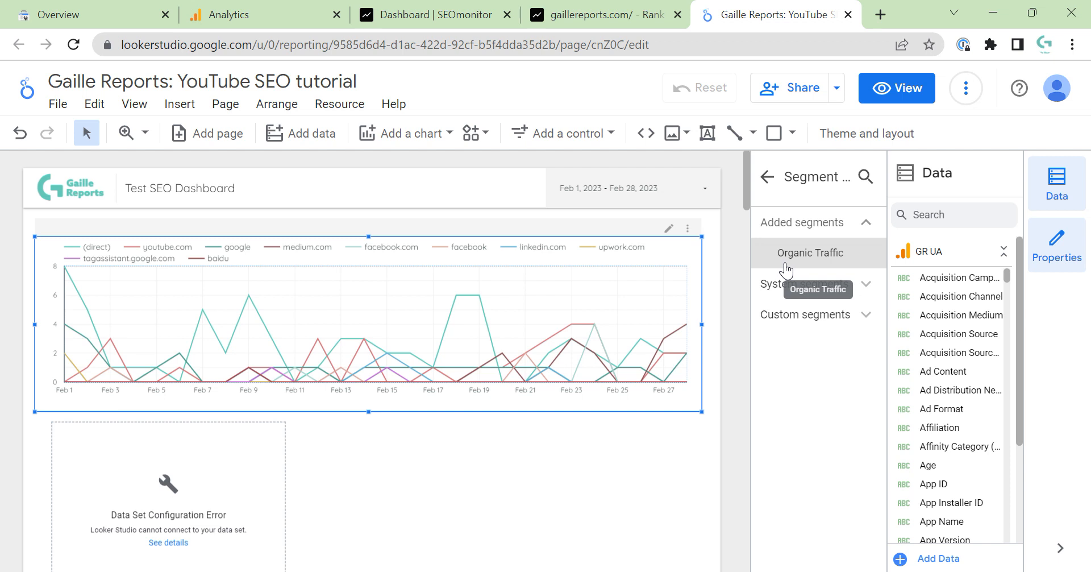
pyautogui.click(844, 284)
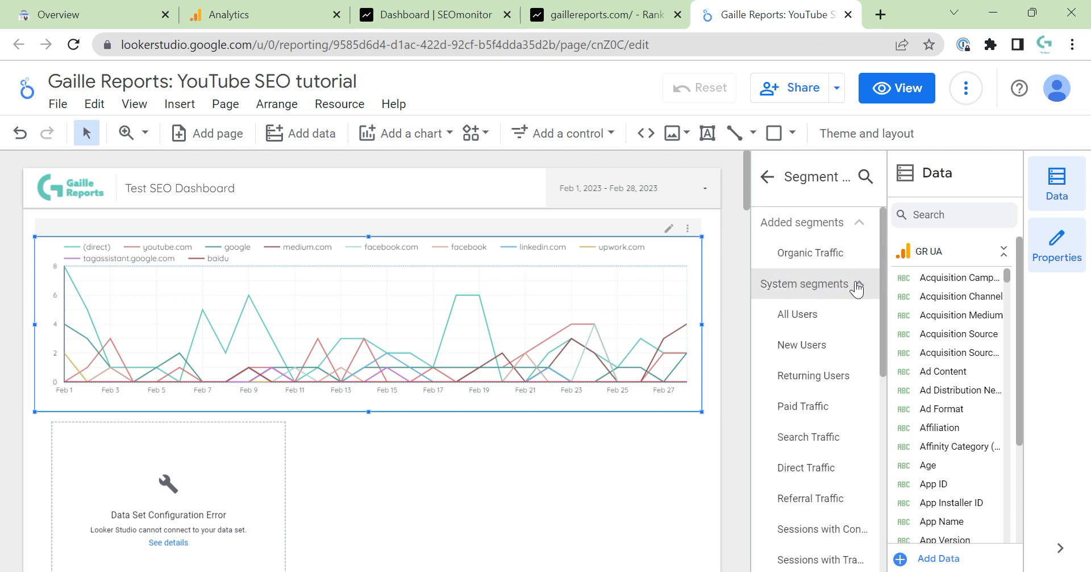
pyautogui.click(857, 285)
pyautogui.click(857, 314)
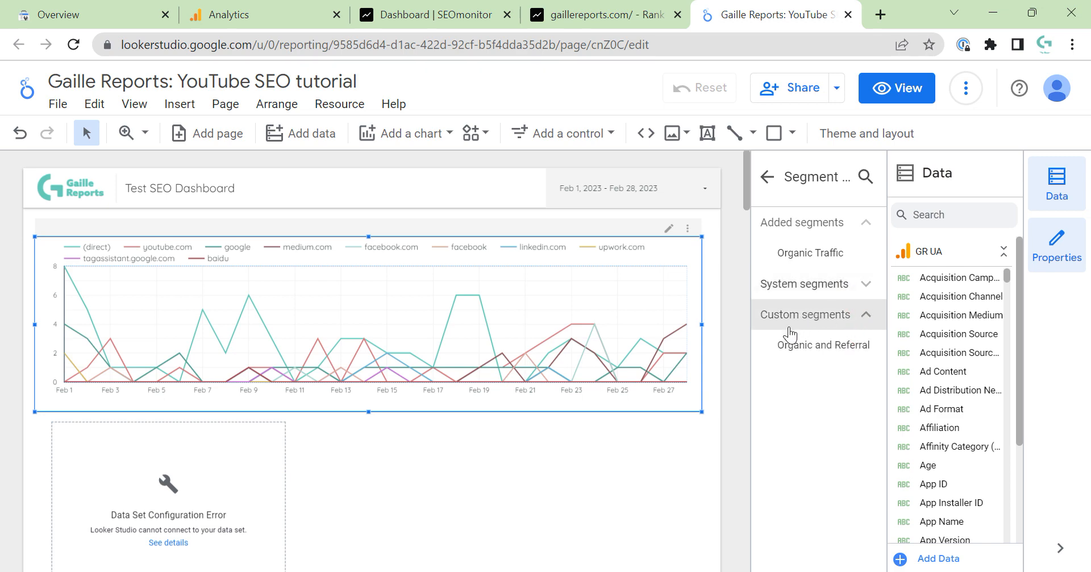
pyautogui.click(807, 350)
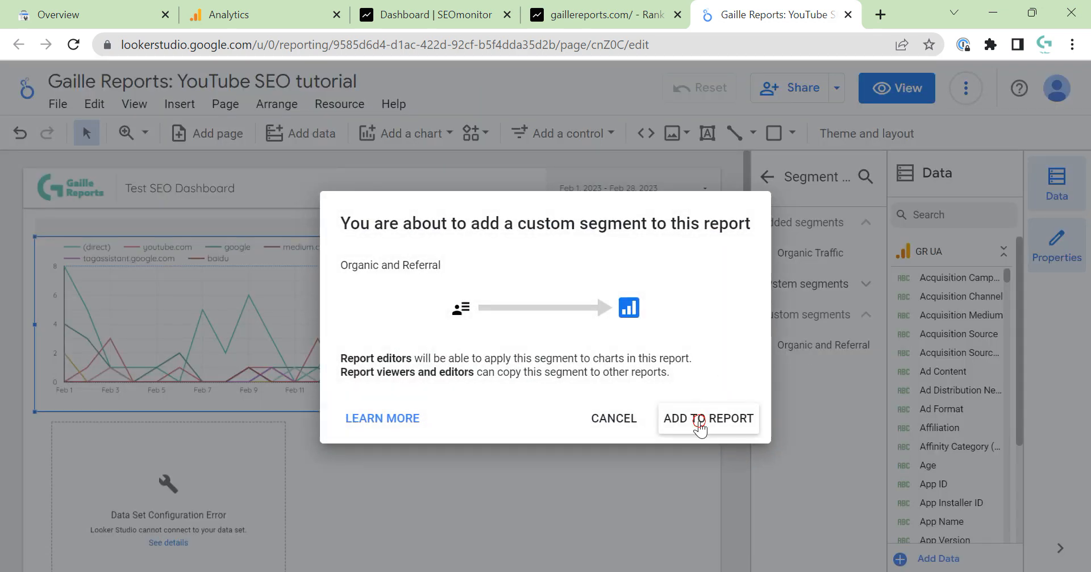
pyautogui.click(700, 428)
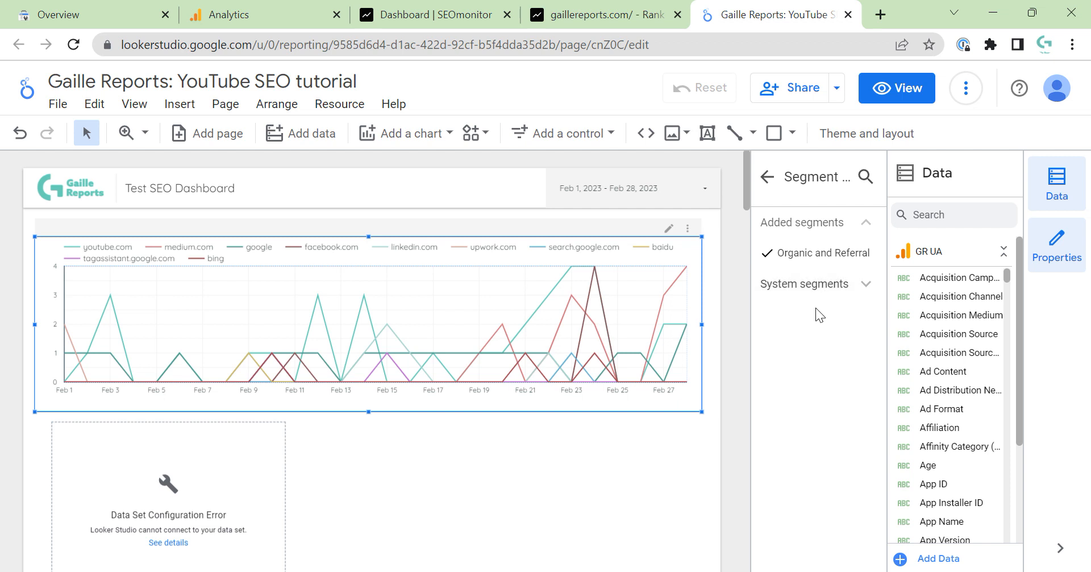
pyautogui.click(766, 178)
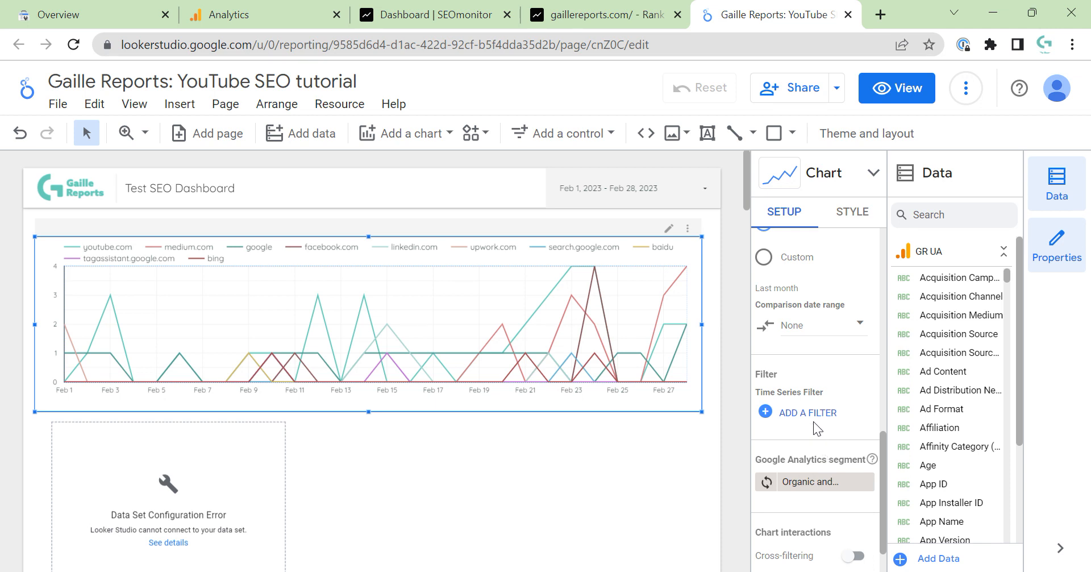
# Step: Set the time series chart's breakdown dimension to Default Channel Grouping
pyautogui.scroll(5, 814, 422)
pyautogui.click(803, 388)
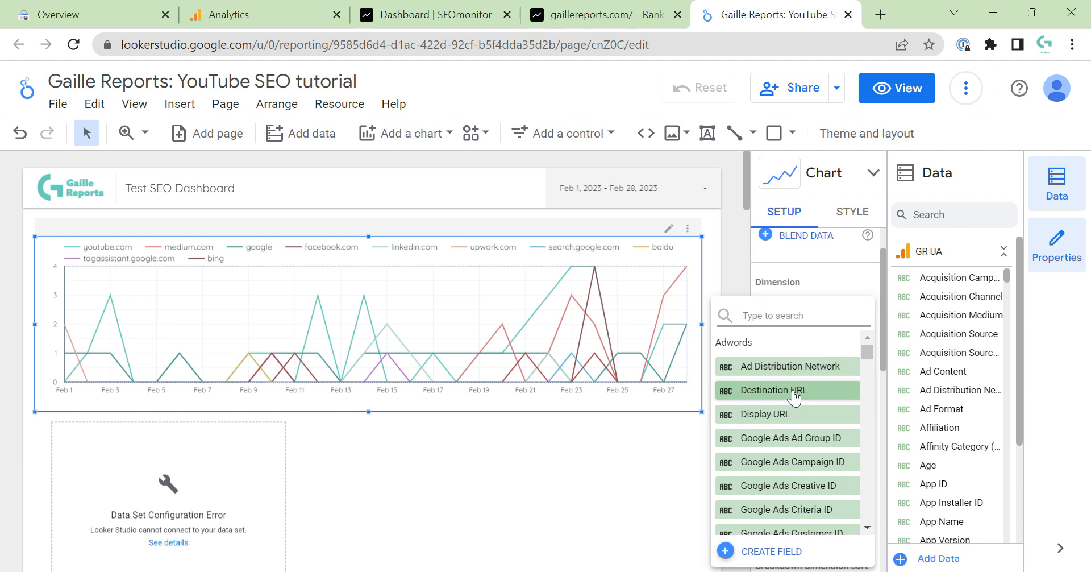
pyautogui.write('chann')
pyautogui.click(785, 364)
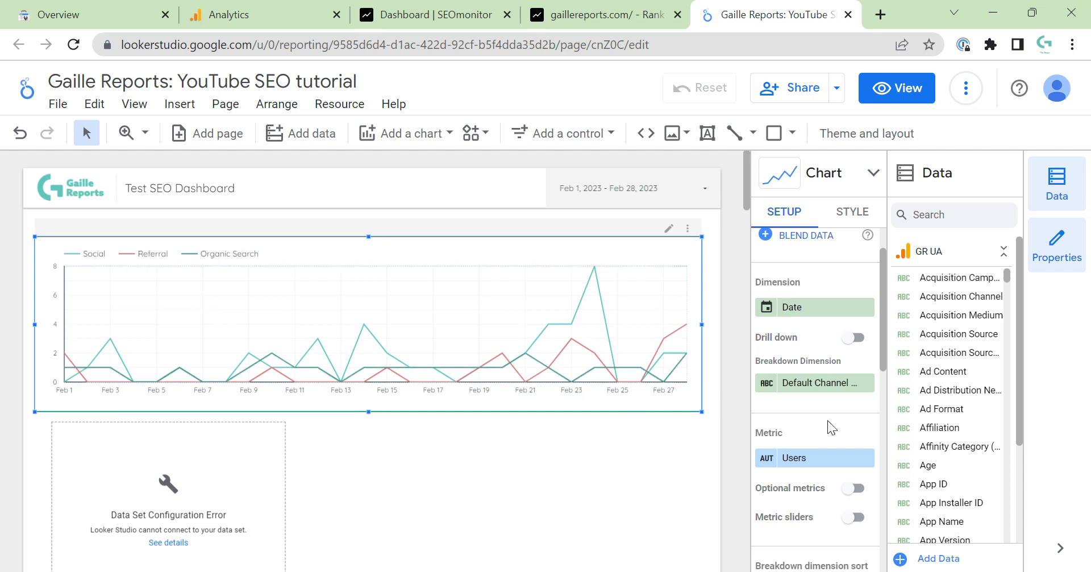
# Step: Widen the table below the time series chart so its right edge lines up with the chart's
pyautogui.click(260, 470)
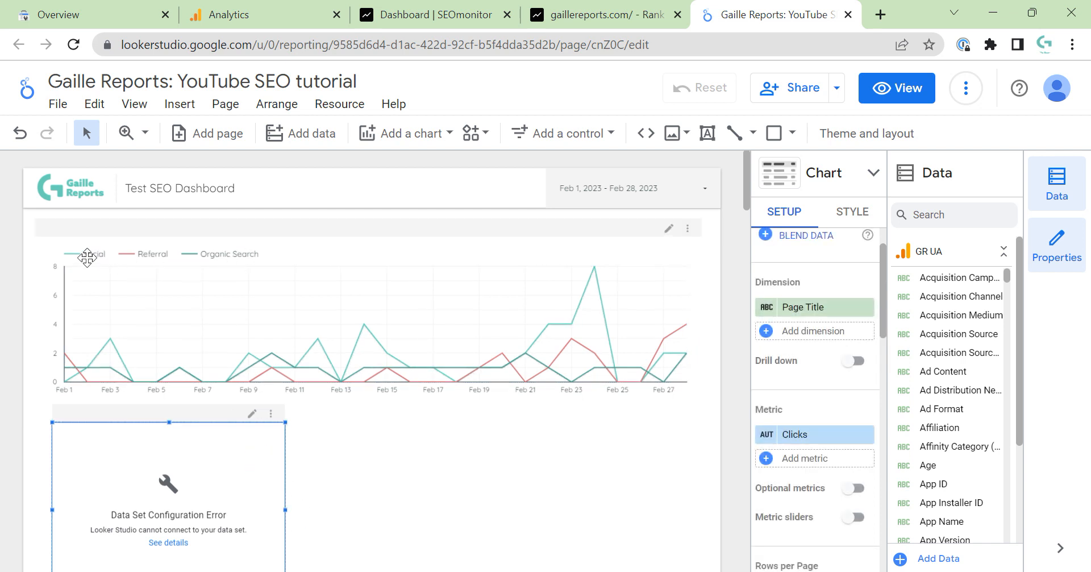
pyautogui.scroll(-1, 216, 512)
pyautogui.scroll(-1, 216, 512)
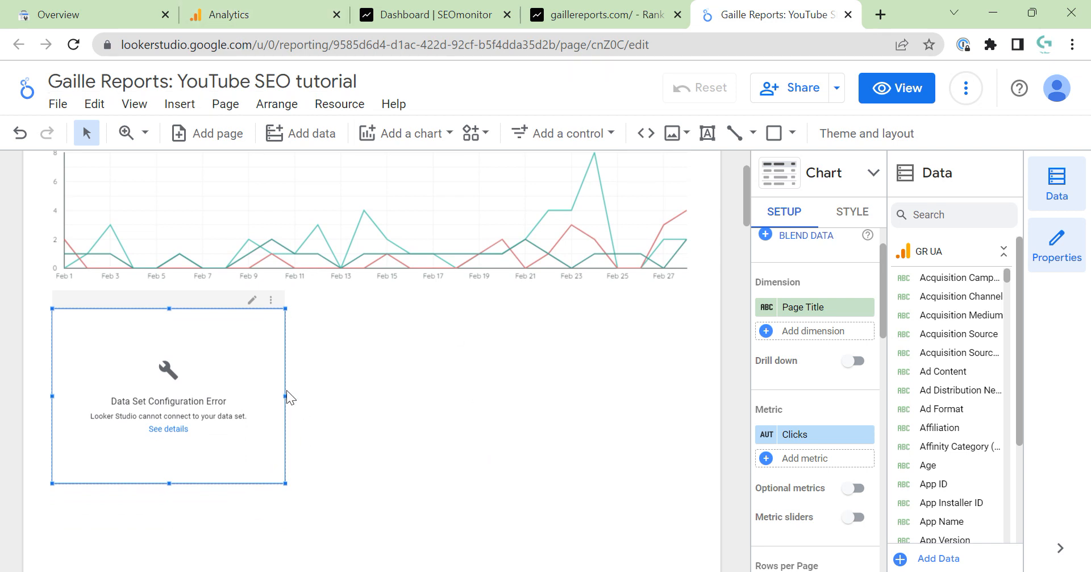
pyautogui.moveTo(286, 396); pyautogui.dragTo(704, 387)
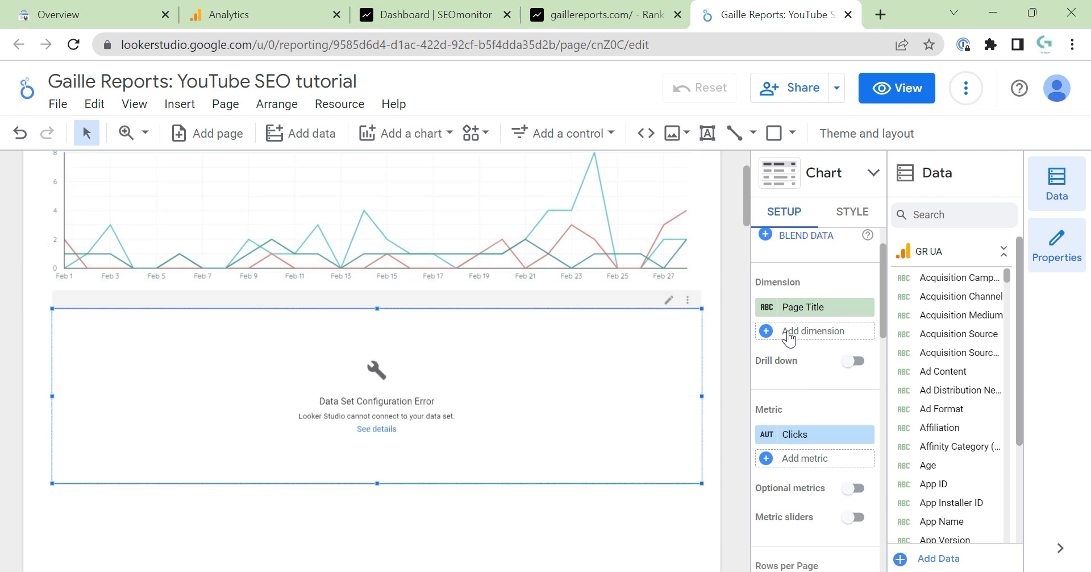
# Step: Replace the table's Page Title dimension with Default Channel Grouping and add Source / Medium as the second dimension
pyautogui.scroll(1, 789, 336)
pyautogui.click(812, 366)
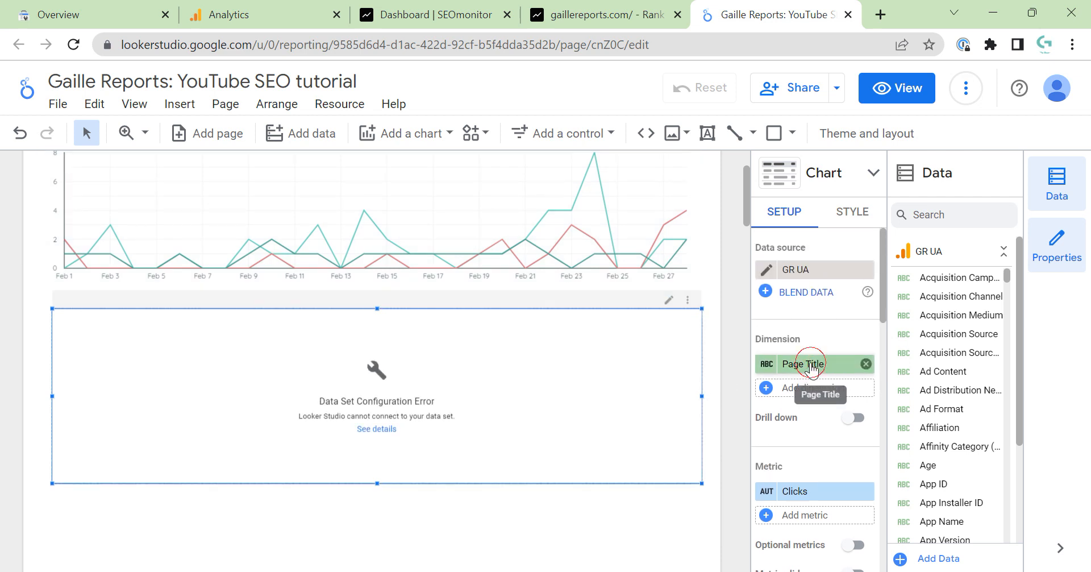
pyautogui.write('chan')
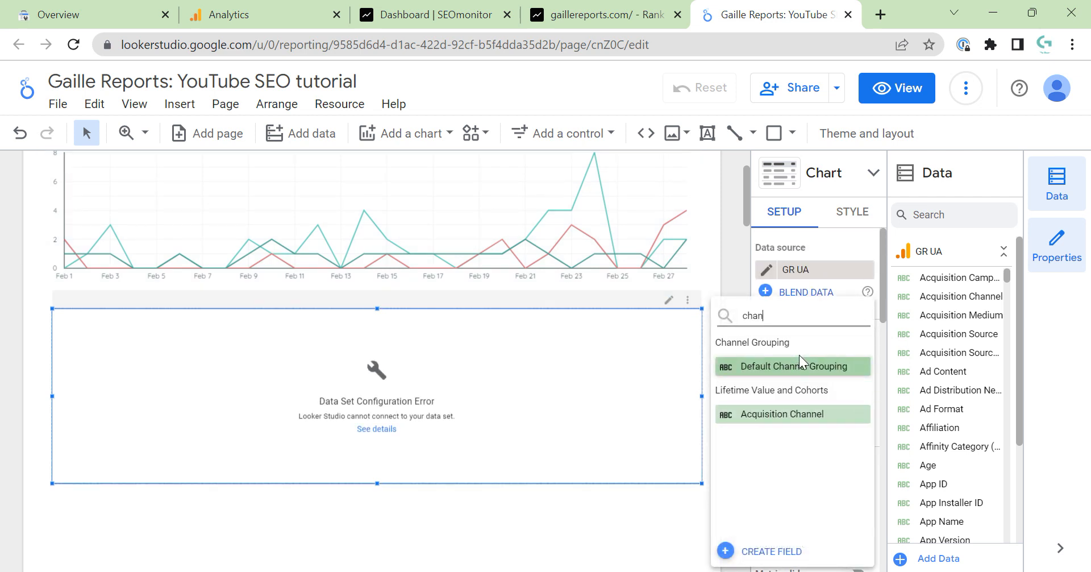
pyautogui.click(800, 363)
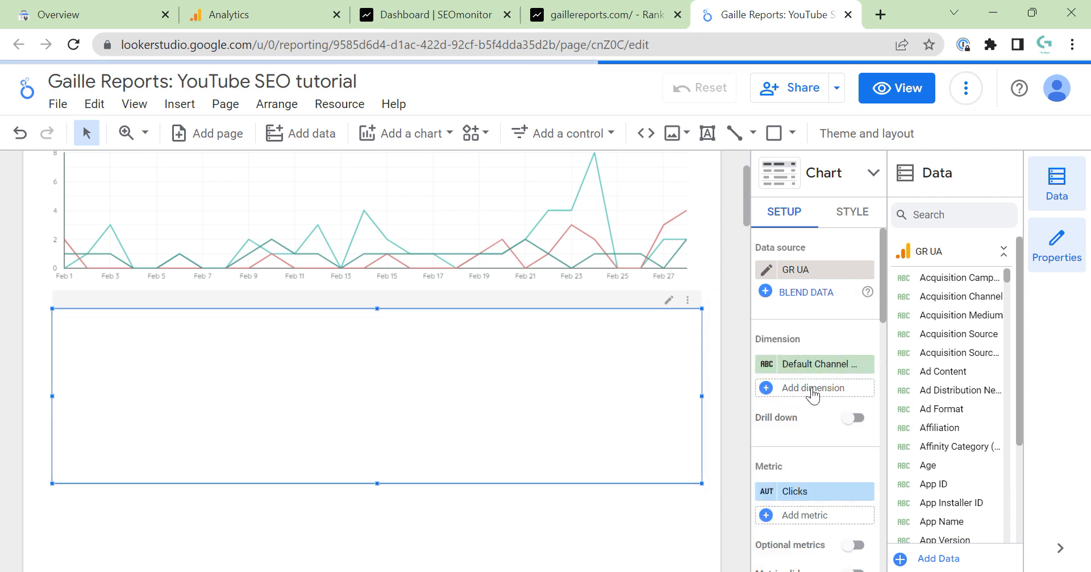
pyautogui.click(814, 390)
pyautogui.write('sou')
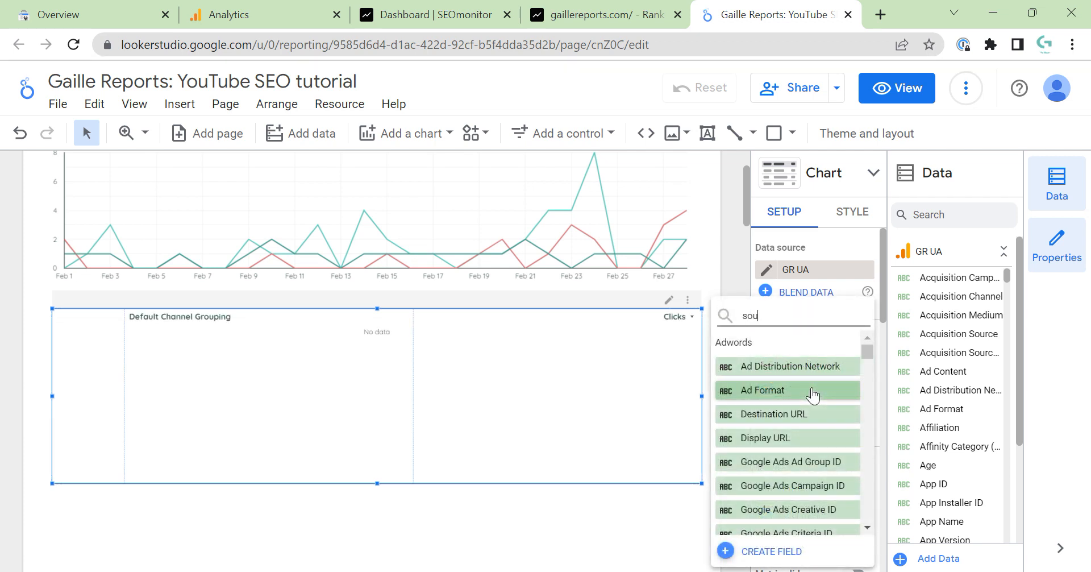
pyautogui.scroll(-2, 809, 421)
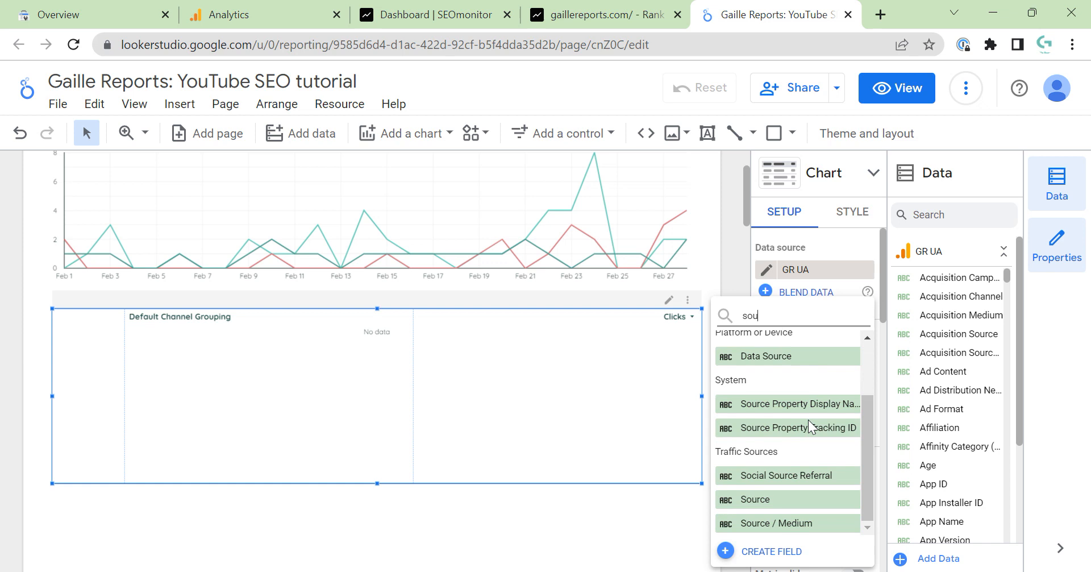
pyautogui.click(812, 522)
# Step: Replace the table's Clicks metric with Users
pyautogui.click(828, 518)
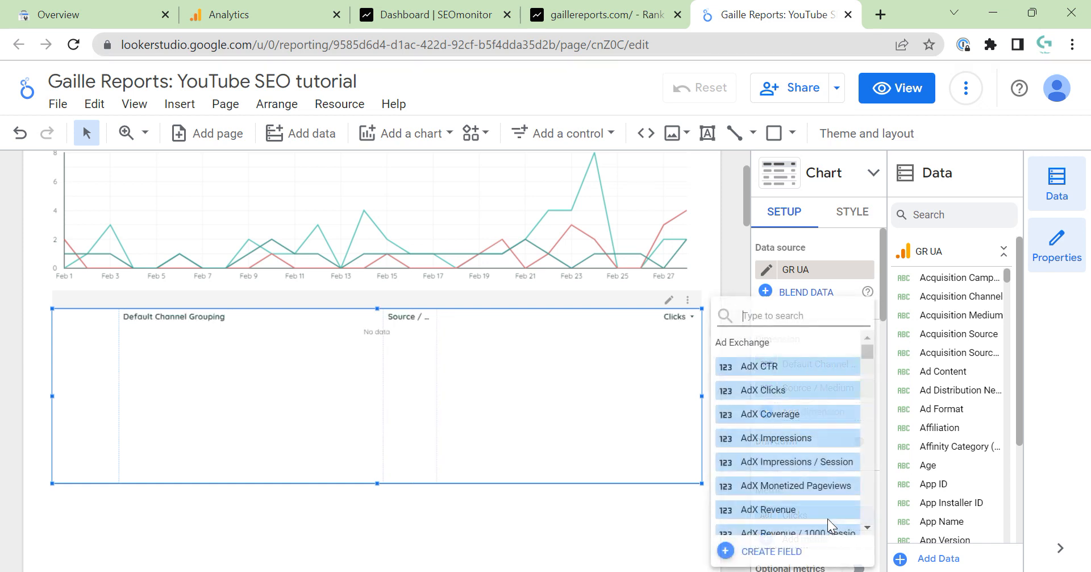
pyautogui.write('users')
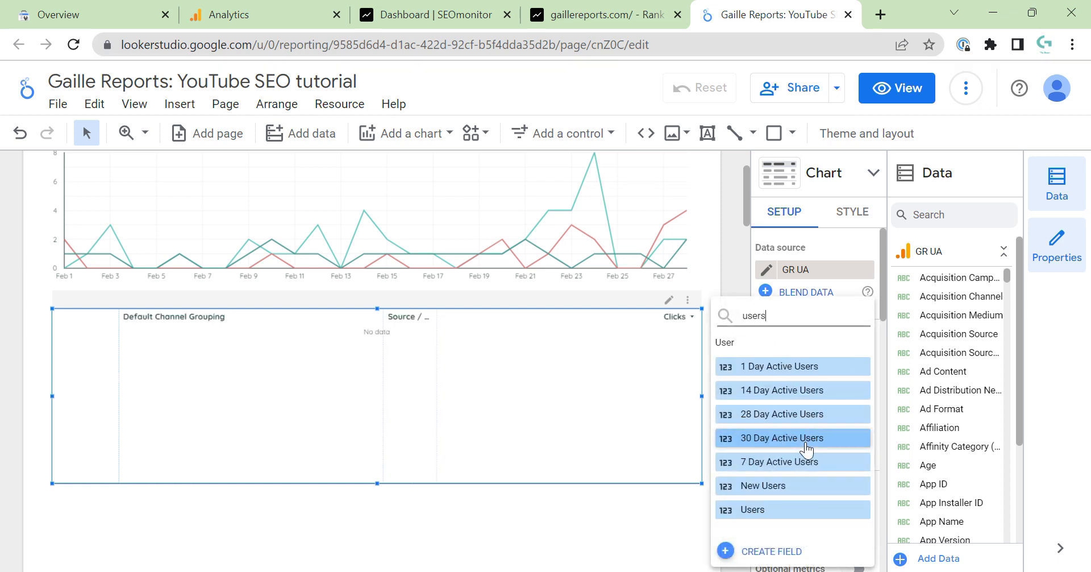
pyautogui.click(762, 509)
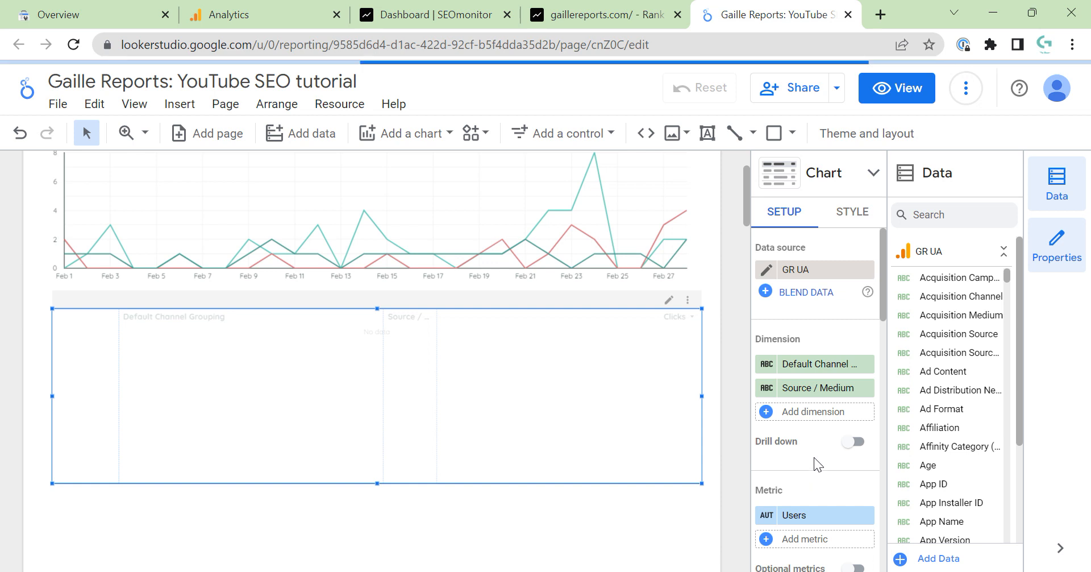
# Step: Apply the already added Organic and Referral segment to the table
pyautogui.scroll(-8, 815, 455)
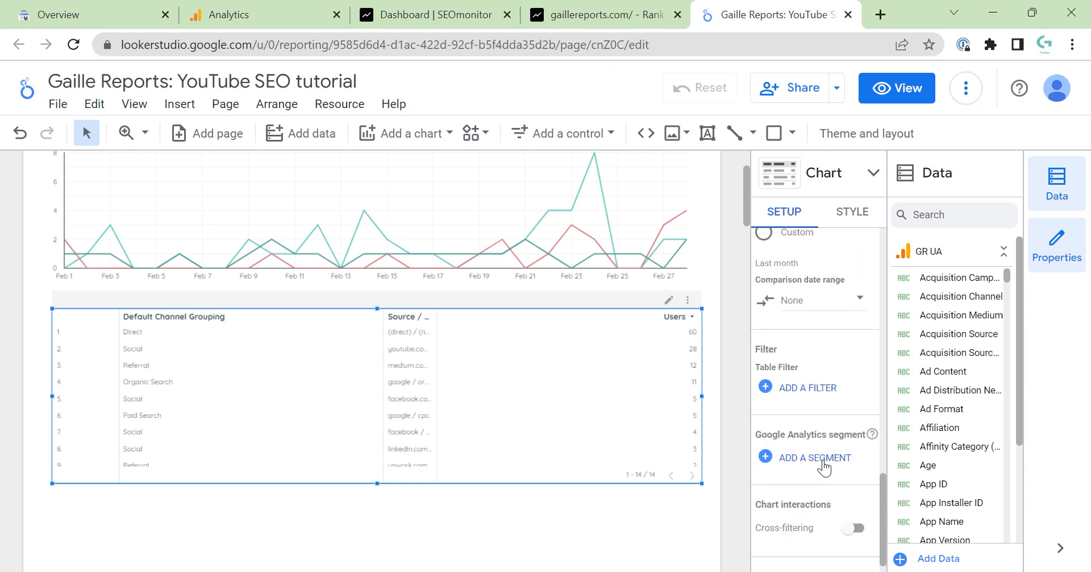
pyautogui.click(823, 461)
pyautogui.click(861, 256)
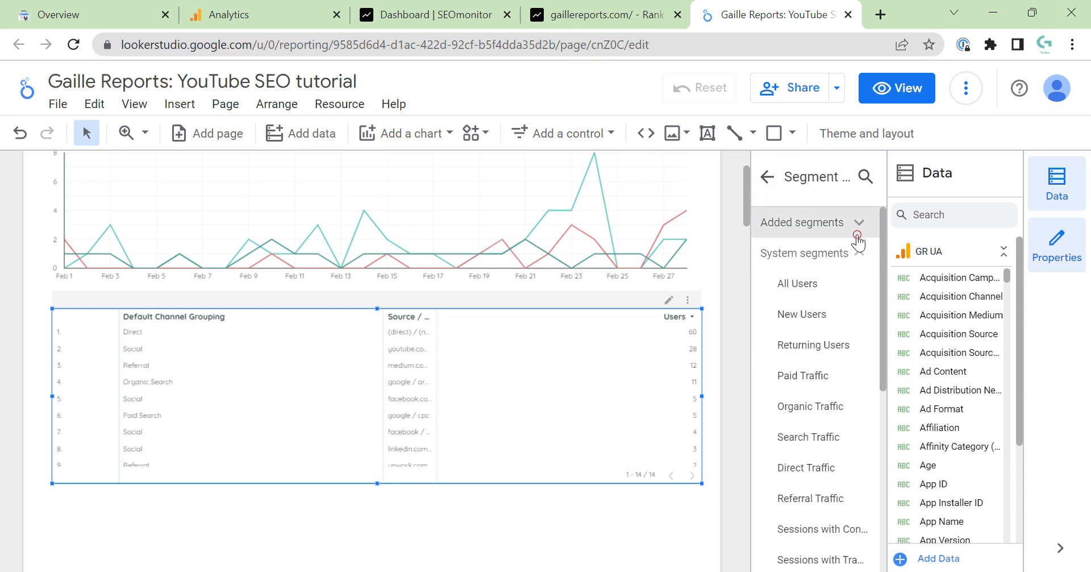
pyautogui.click(858, 234)
pyautogui.click(841, 253)
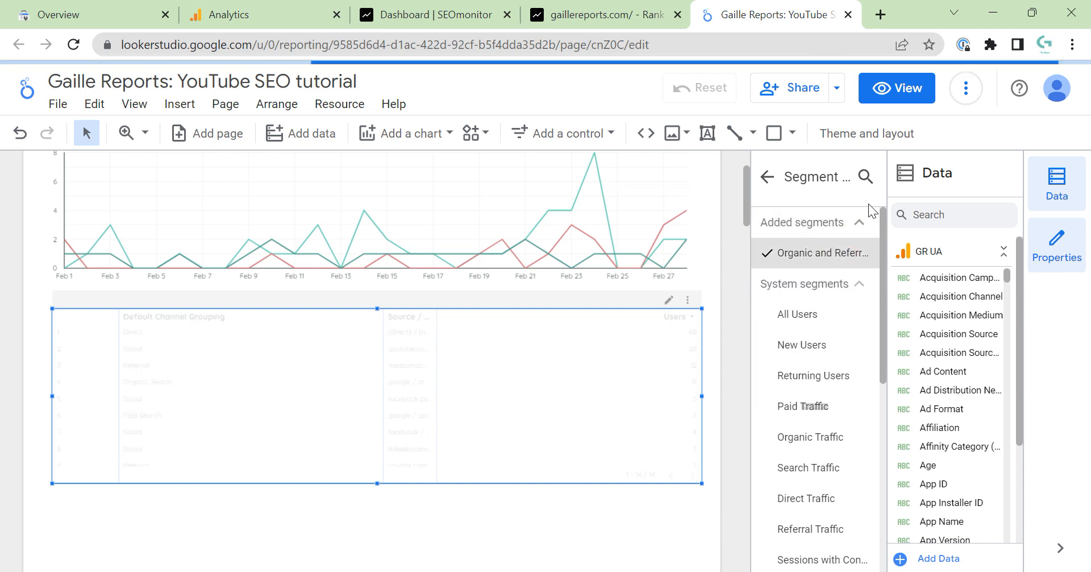
pyautogui.click(858, 222)
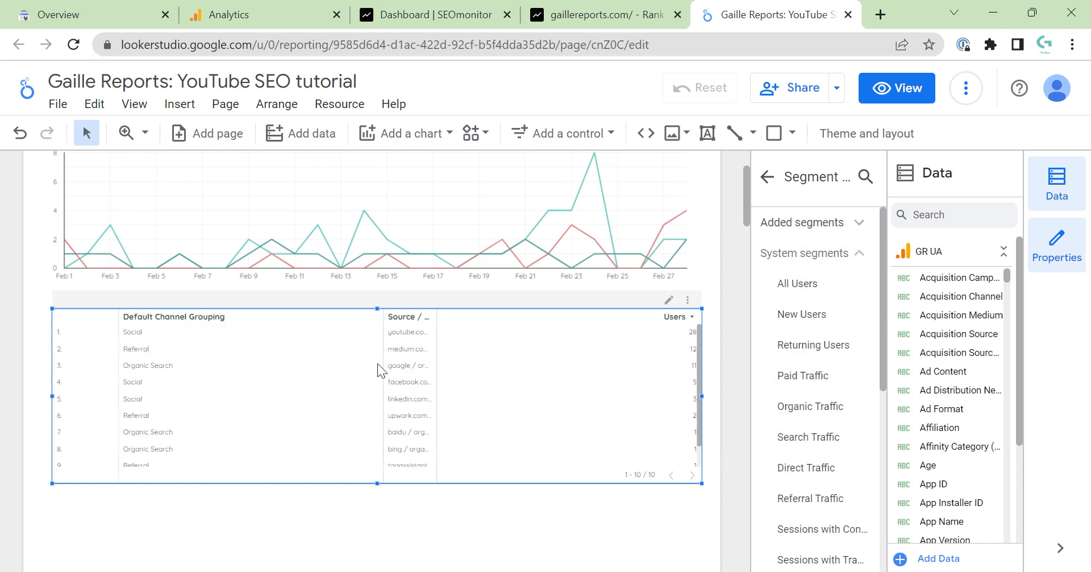
# Step: Resize the table's columns to fit the full Source / Medium values and nudge the table slightly left and down
pyautogui.rightClick(324, 353)
pyautogui.moveTo(404, 426)
pyautogui.click(544, 433)
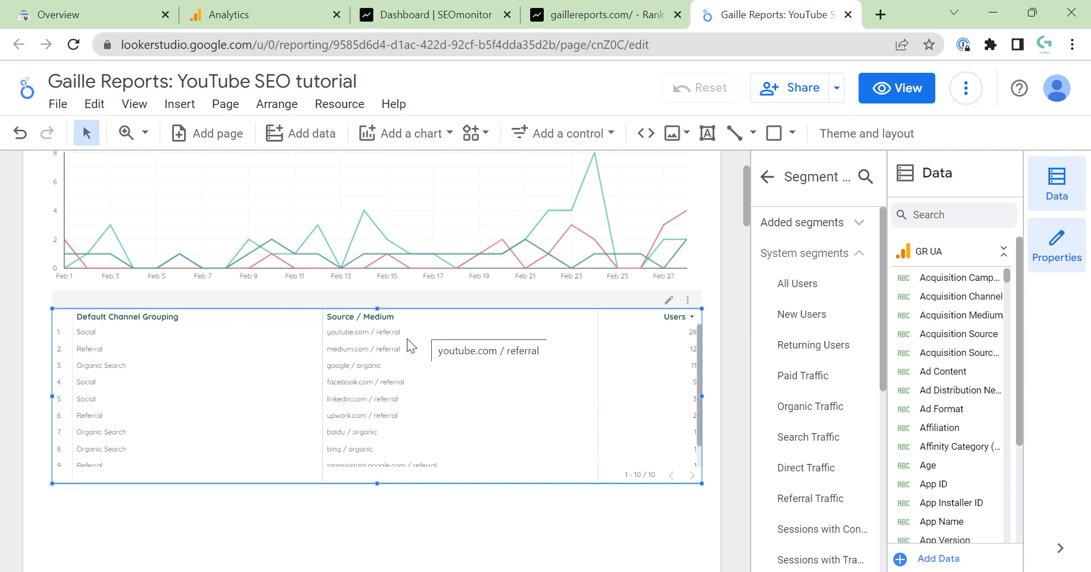
pyautogui.moveTo(472, 332); pyautogui.dragTo(409, 335)
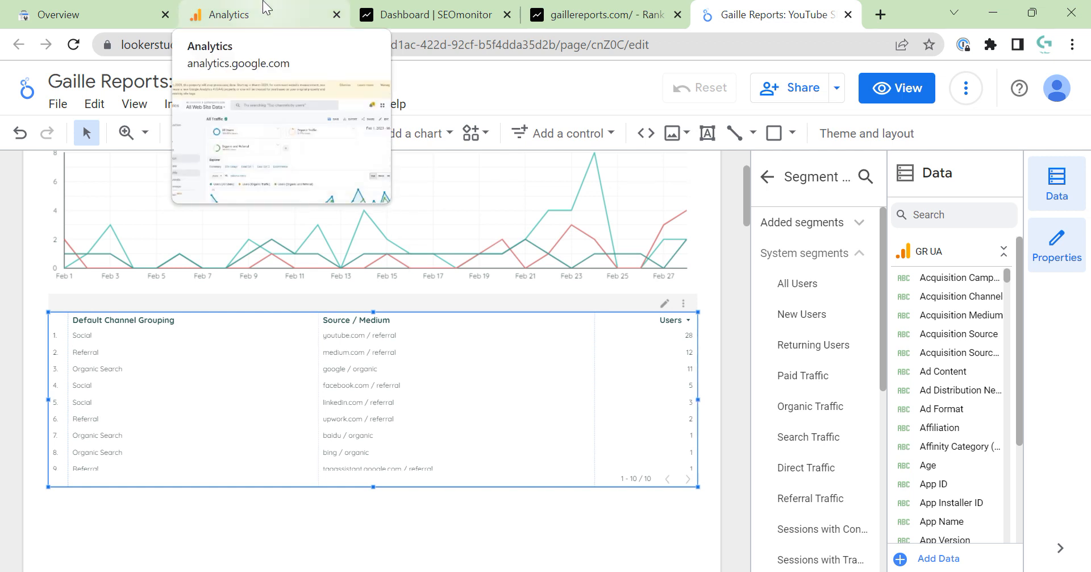
# Step: Compare the table with the chart above it and remove the Organic and Referral segment from the table
pyautogui.scroll(2, 674, 325)
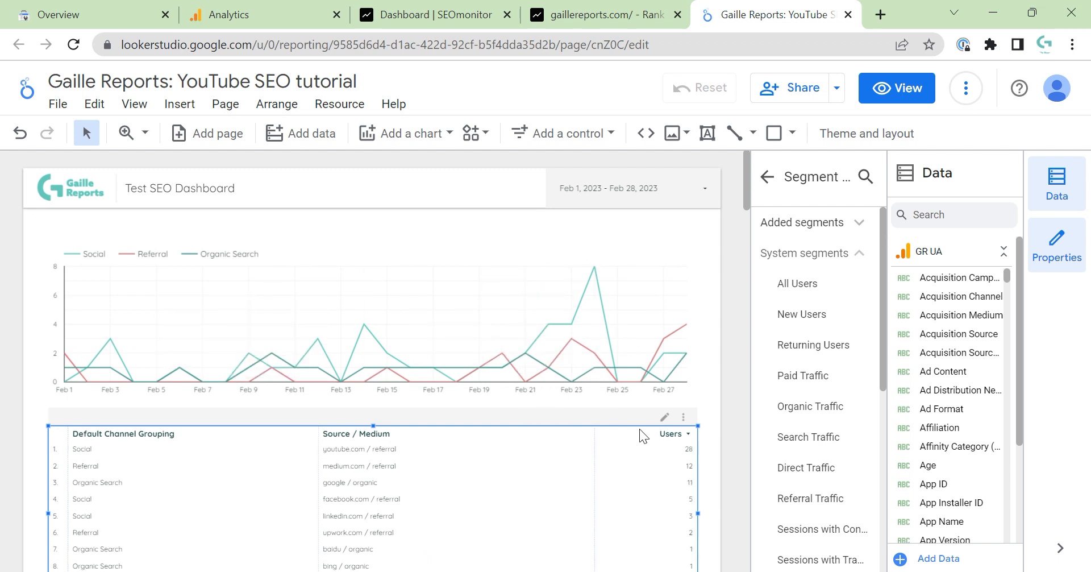
pyautogui.scroll(-3, 641, 432)
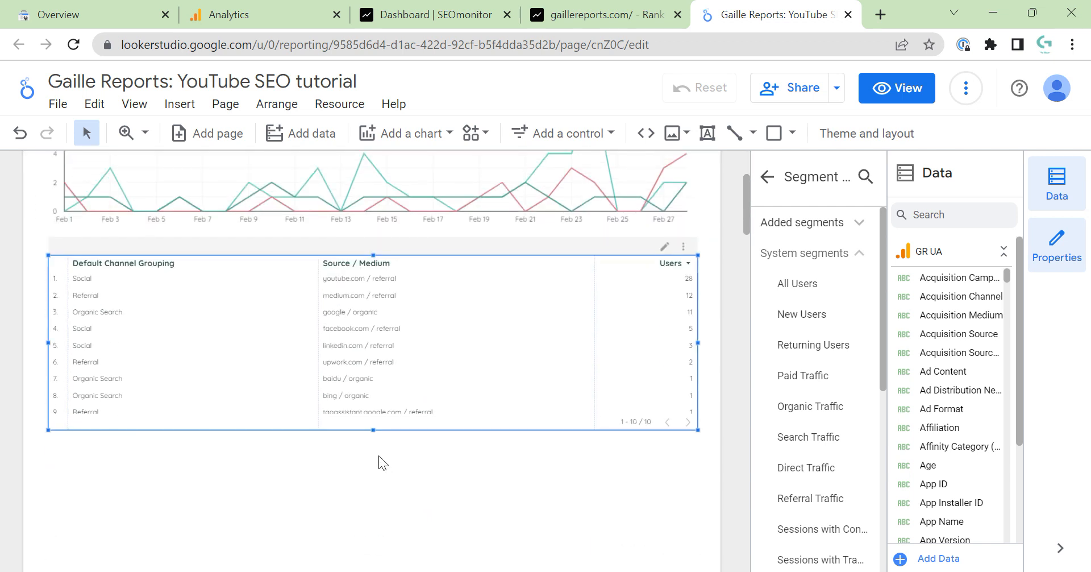
pyautogui.click(769, 177)
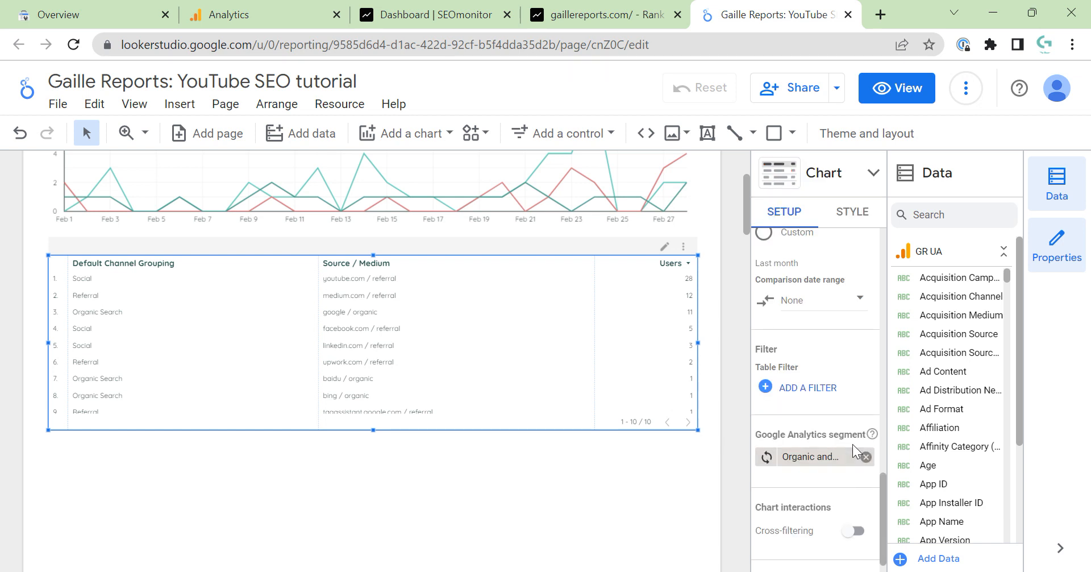
pyautogui.click(867, 457)
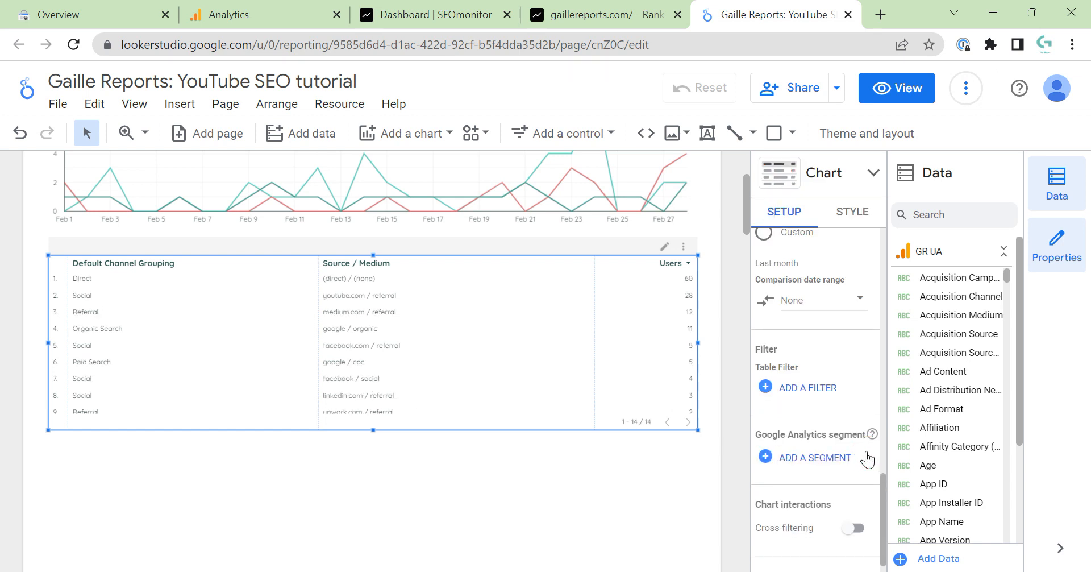
pyautogui.click(795, 392)
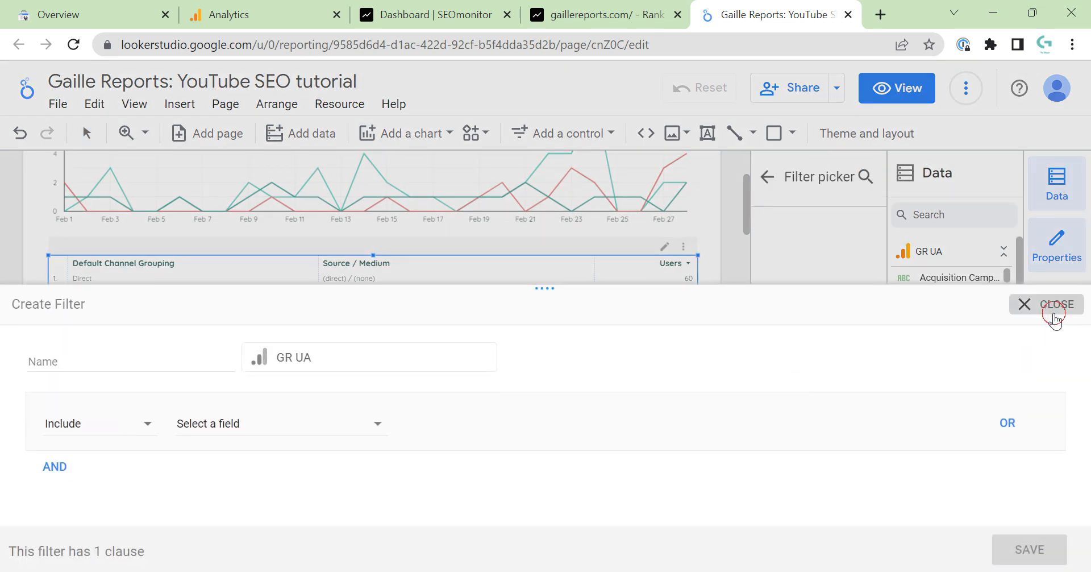
pyautogui.click(1055, 319)
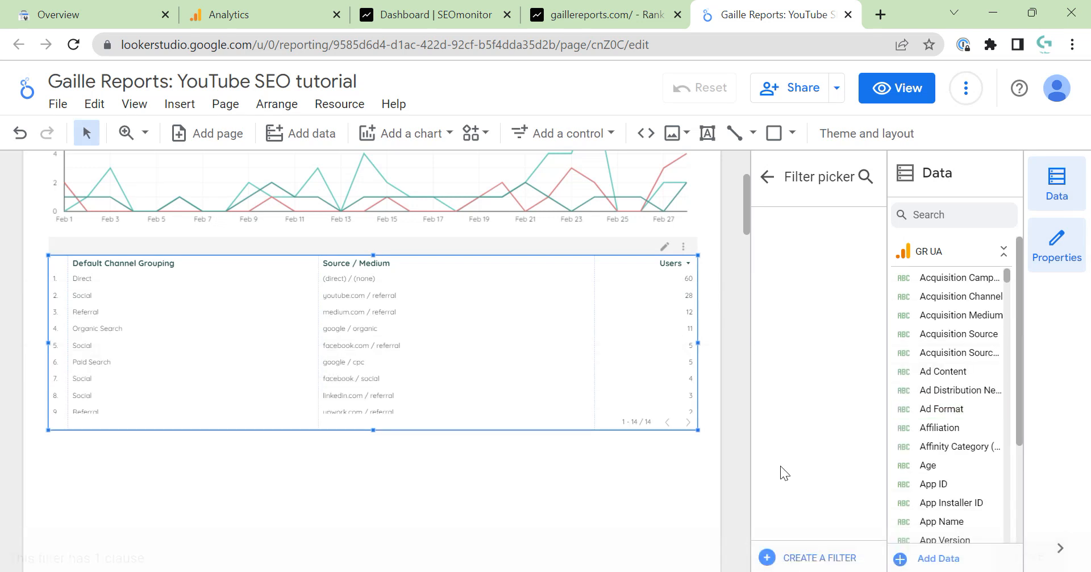
pyautogui.click(768, 178)
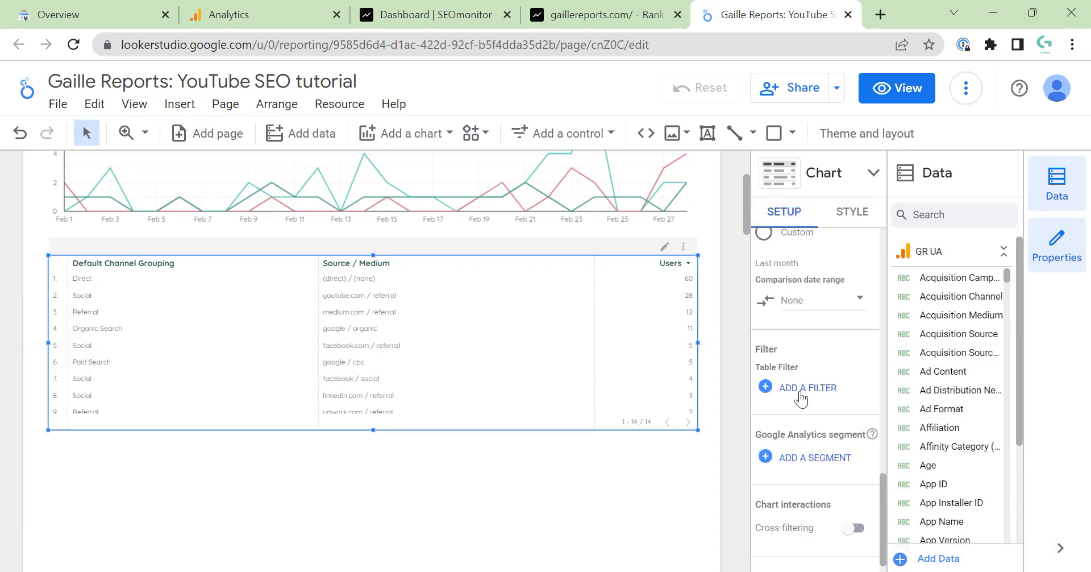
# Step: Apply the already added Organic and Referral segment to the channel and source table again
pyautogui.click(810, 458)
pyautogui.click(833, 227)
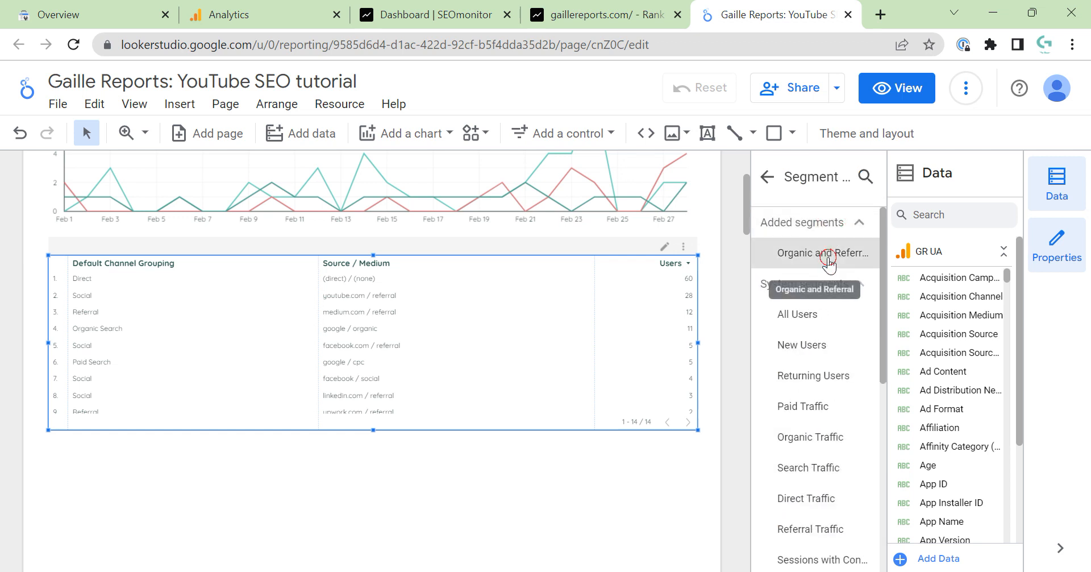
pyautogui.click(823, 255)
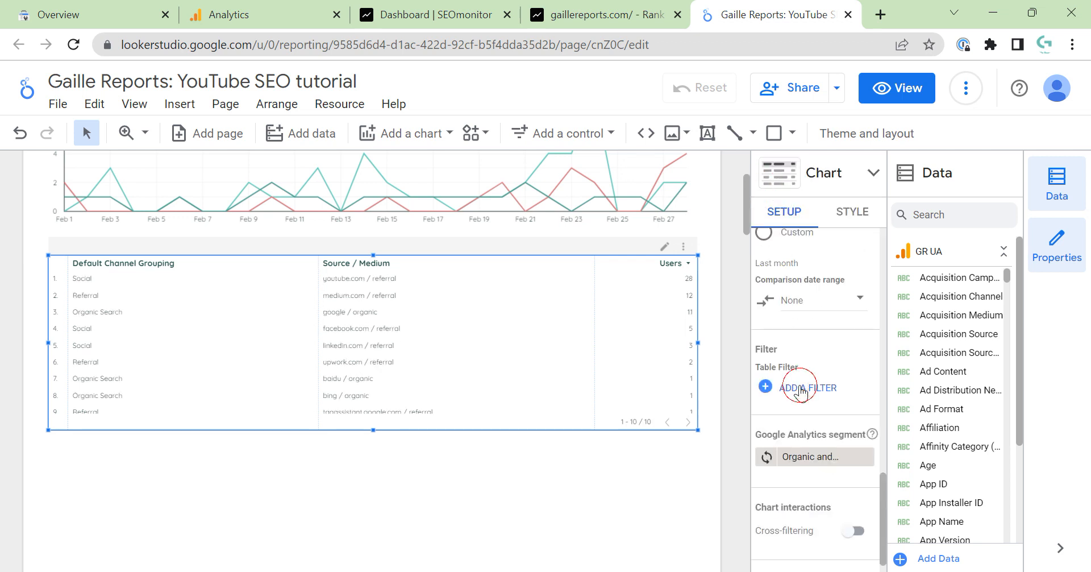
# Step: Create a new filter for the table, enlarge its editor and name it "Exclude Social"
pyautogui.click(801, 392)
pyautogui.moveTo(544, 288); pyautogui.dragTo(535, 438)
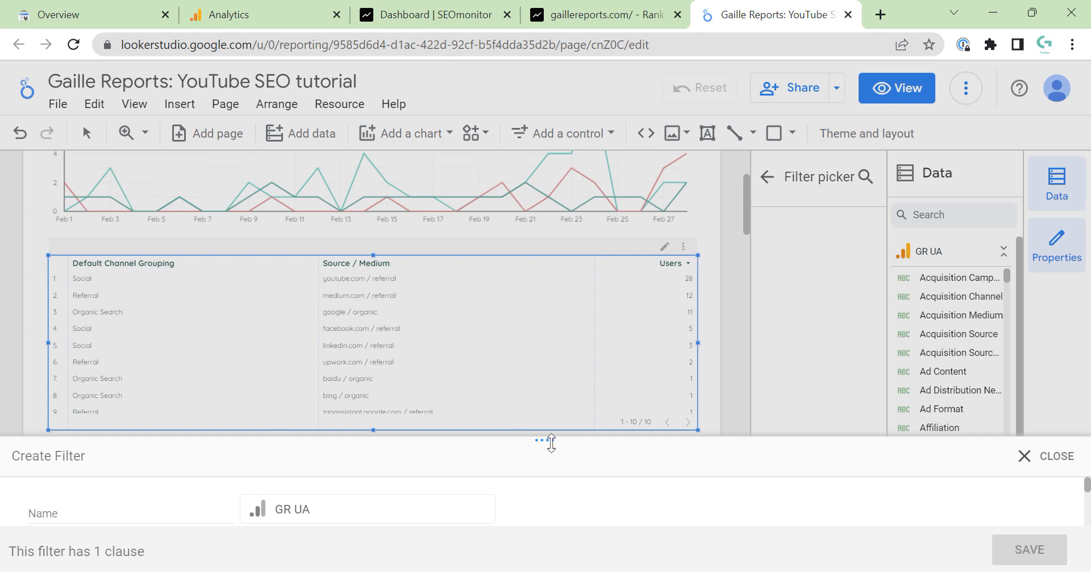
pyautogui.moveTo(551, 439); pyautogui.dragTo(554, 172)
pyautogui.click(103, 247)
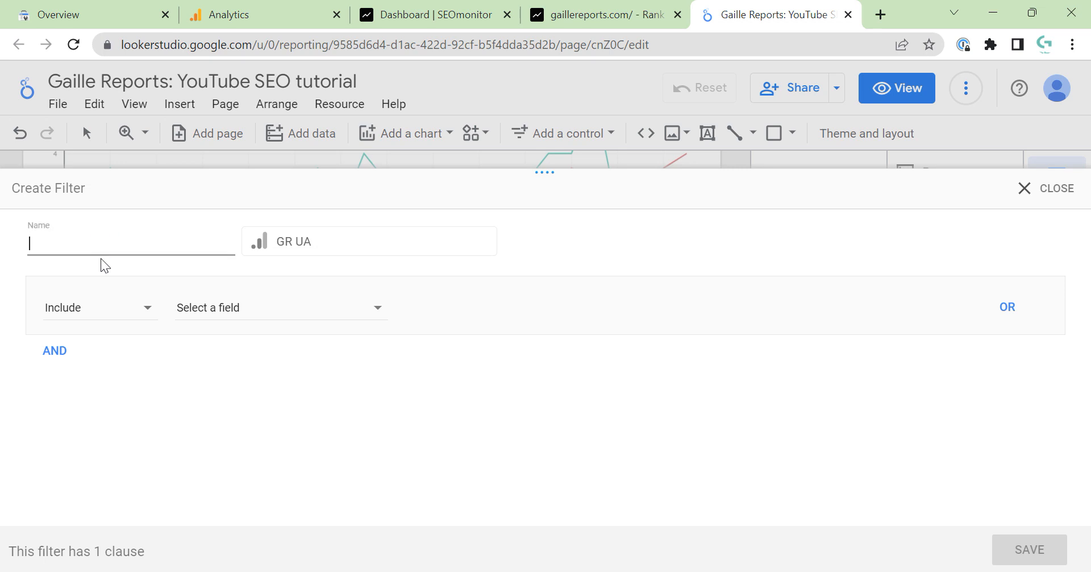
pyautogui.write('Exclude Social')
# Step: Set the filter clause to Exclude and choose Default Channel Grouping as its field
pyautogui.click(75, 315)
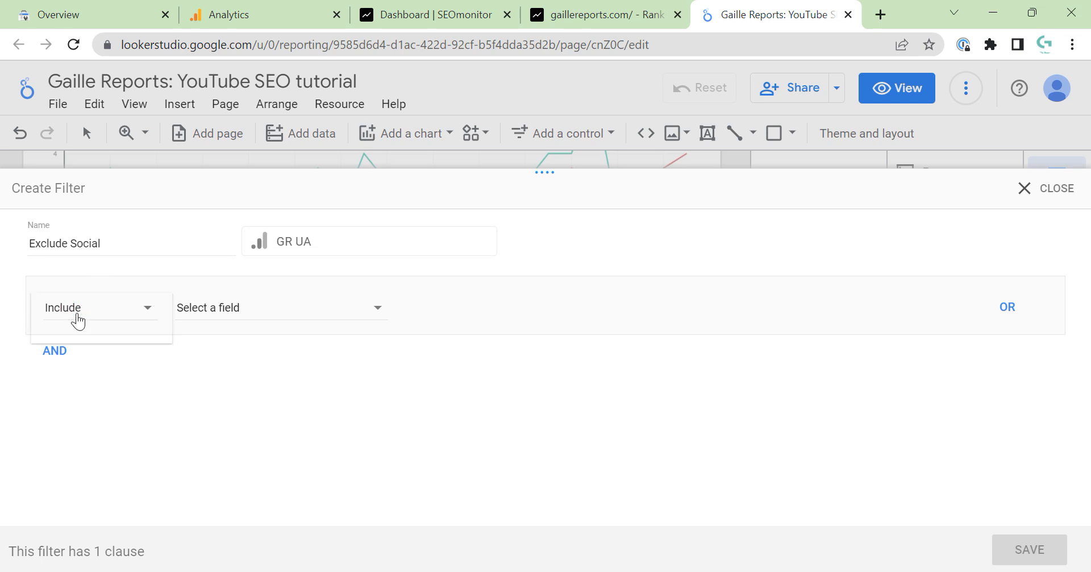
pyautogui.click(97, 346)
pyautogui.click(311, 307)
pyautogui.click(257, 303)
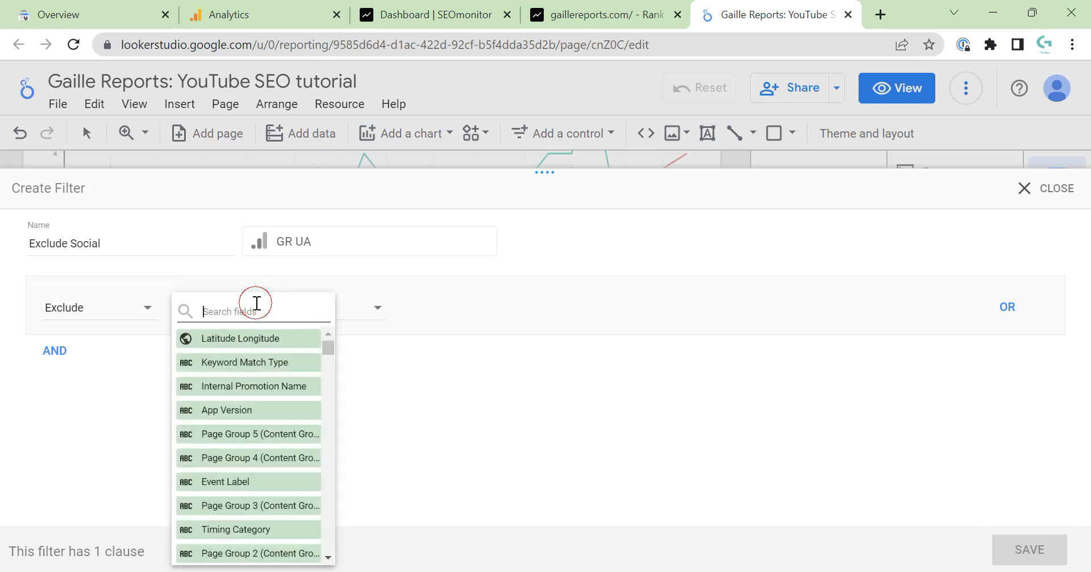
pyautogui.write('cha')
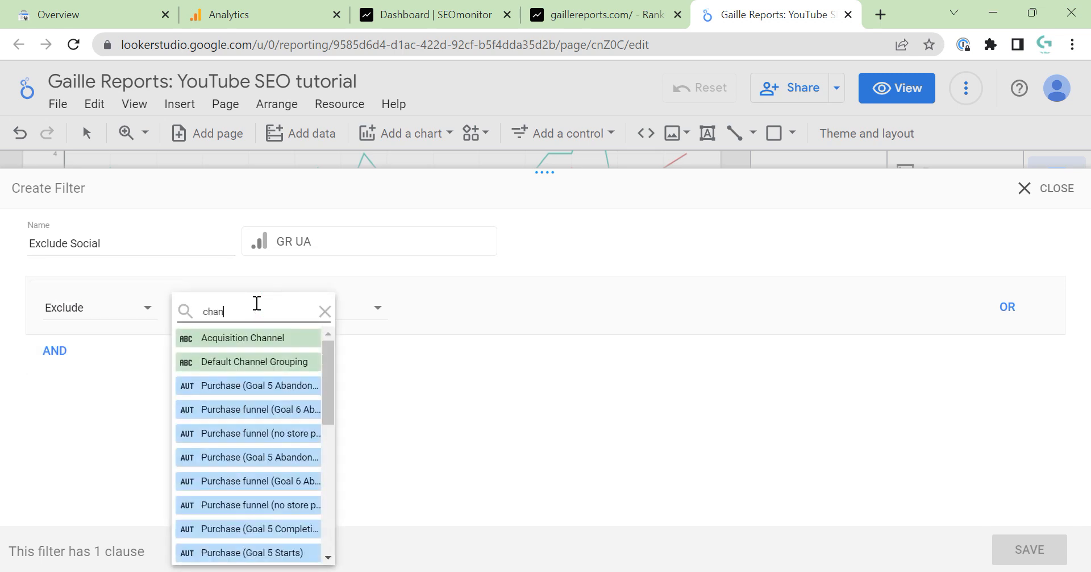
pyautogui.write('n')
pyautogui.click(288, 366)
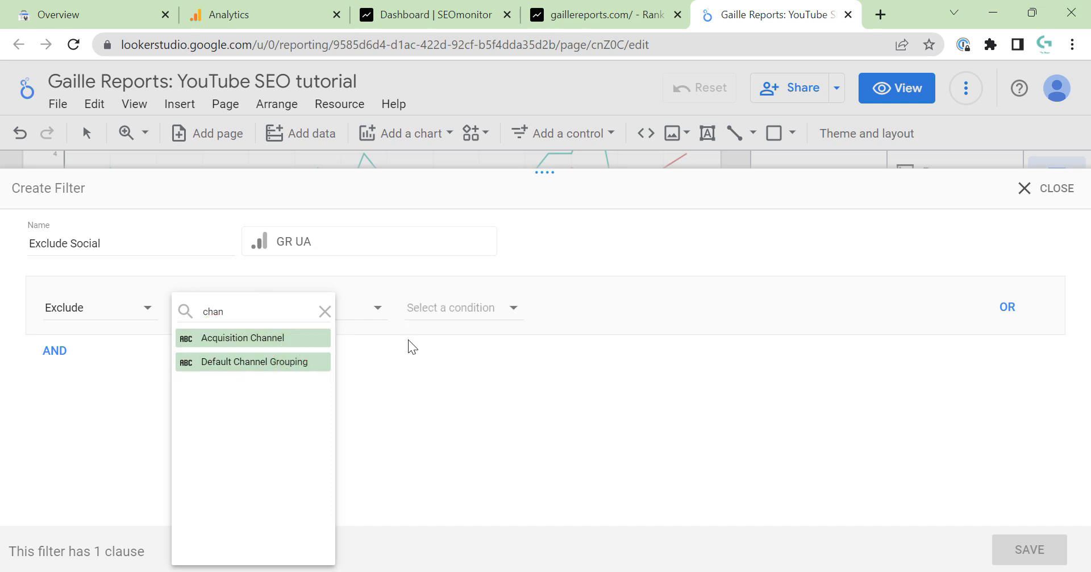
# Step: Complete the filter condition as Equal to (=) "Social" and save the filter
pyautogui.click(506, 316)
pyautogui.click(468, 310)
pyautogui.click(606, 307)
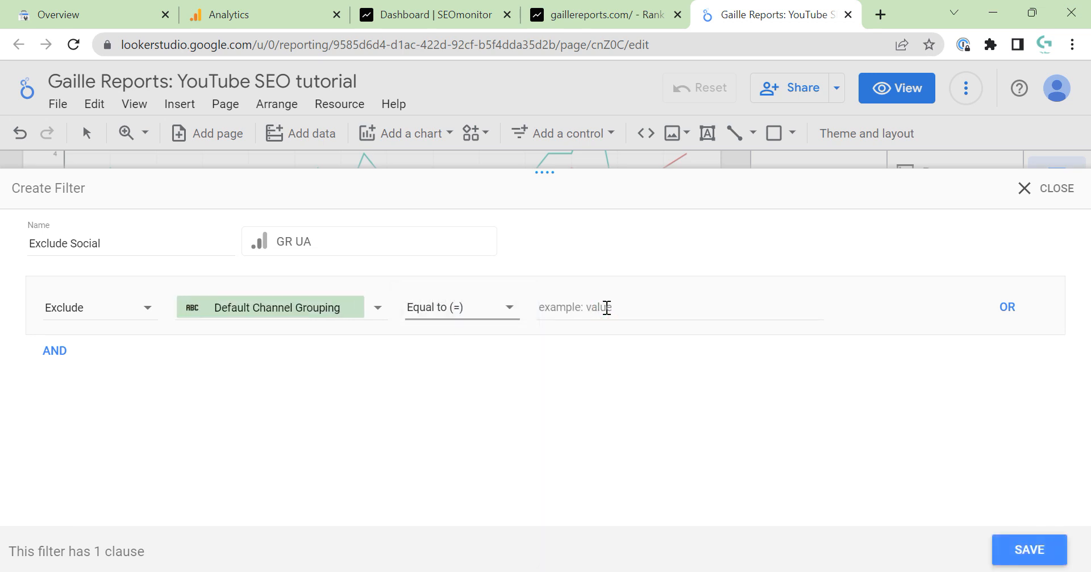
pyautogui.click(606, 307)
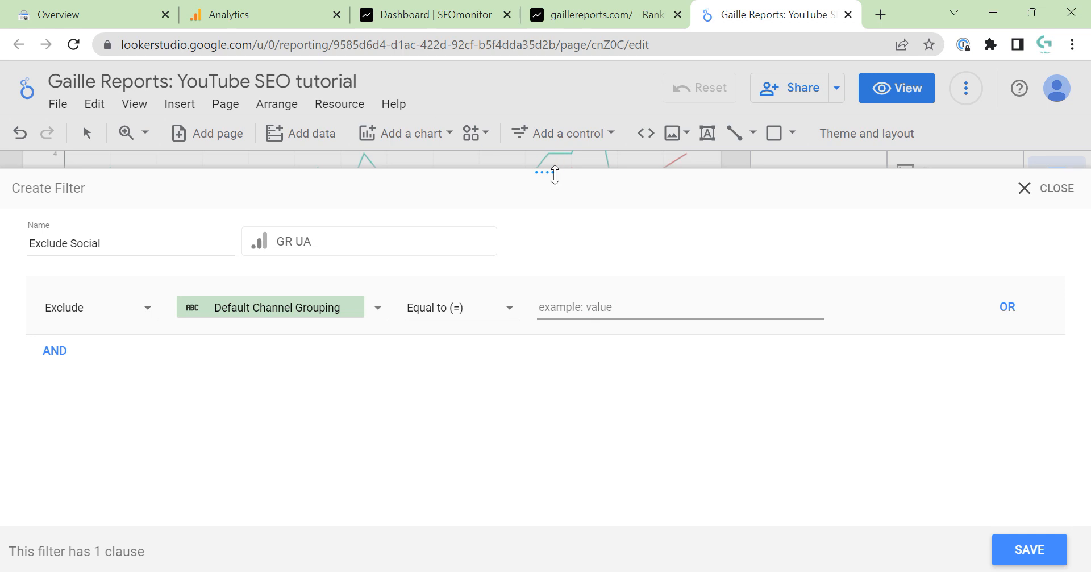
pyautogui.moveTo(554, 175); pyautogui.dragTo(623, 181)
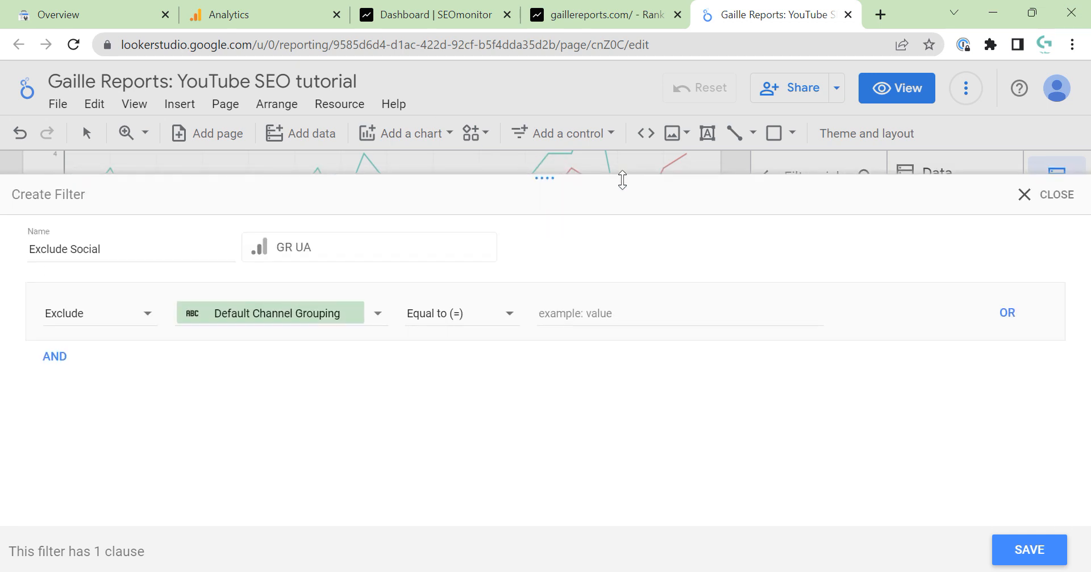
pyautogui.click(590, 324)
pyautogui.write('Social')
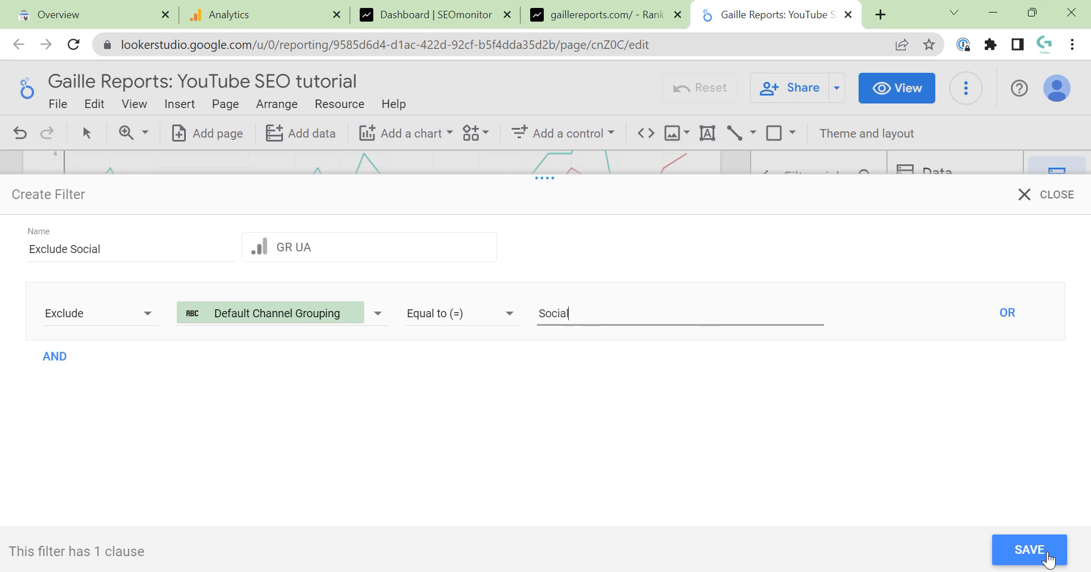
pyautogui.click(1048, 558)
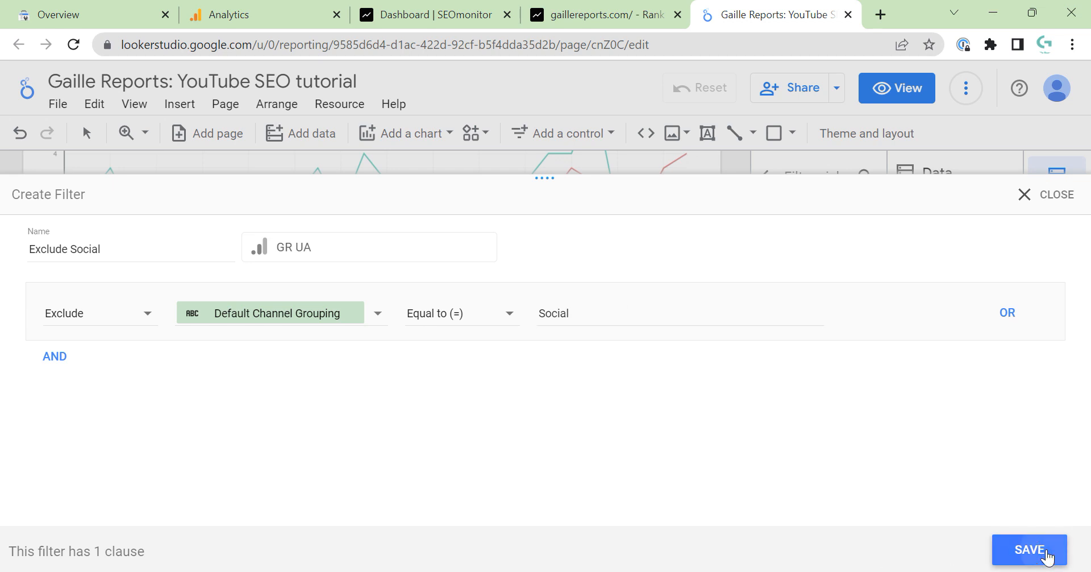
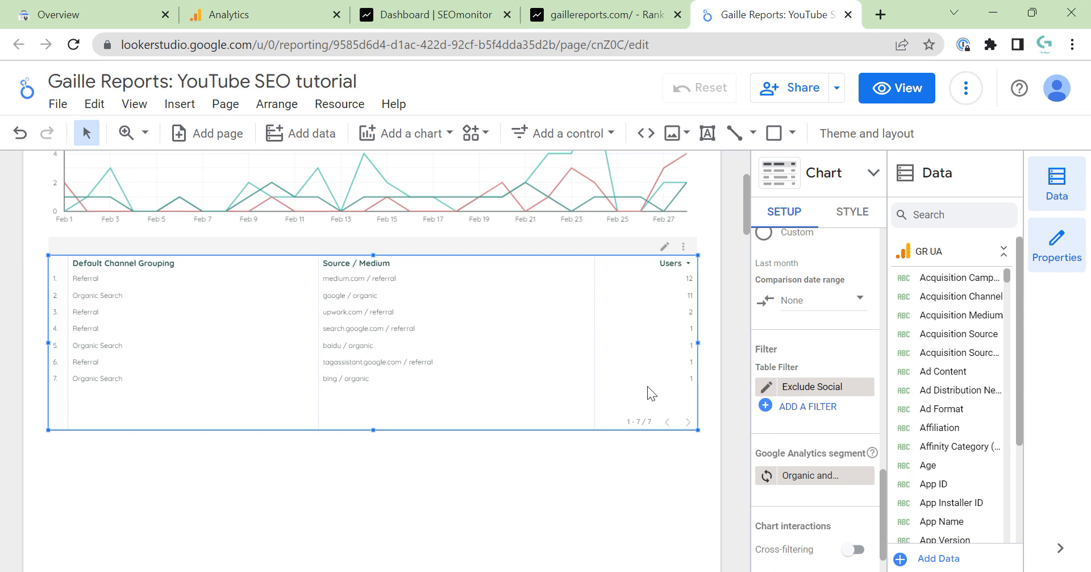
# Step: Apply the existing Exclude Social filter to the time series chart and compare the chart with the table
pyautogui.scroll(3, 665, 368)
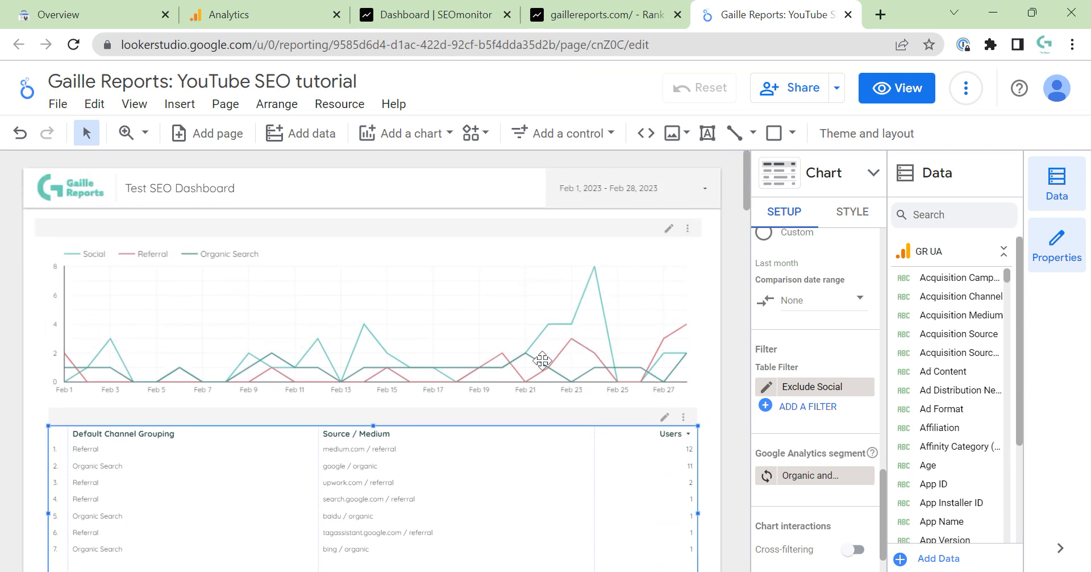
pyautogui.click(536, 302)
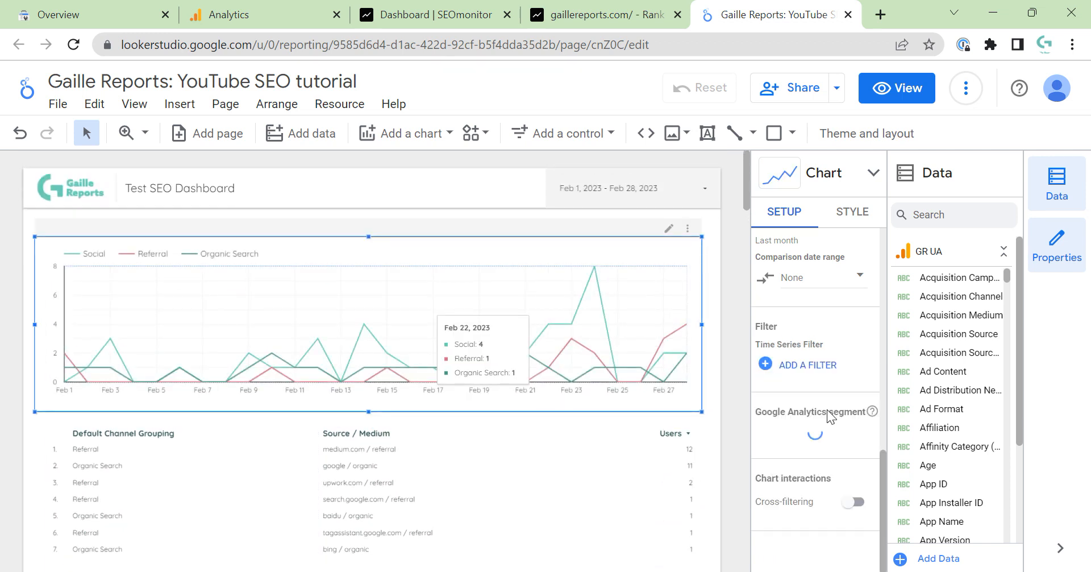
pyautogui.click(809, 359)
pyautogui.click(804, 227)
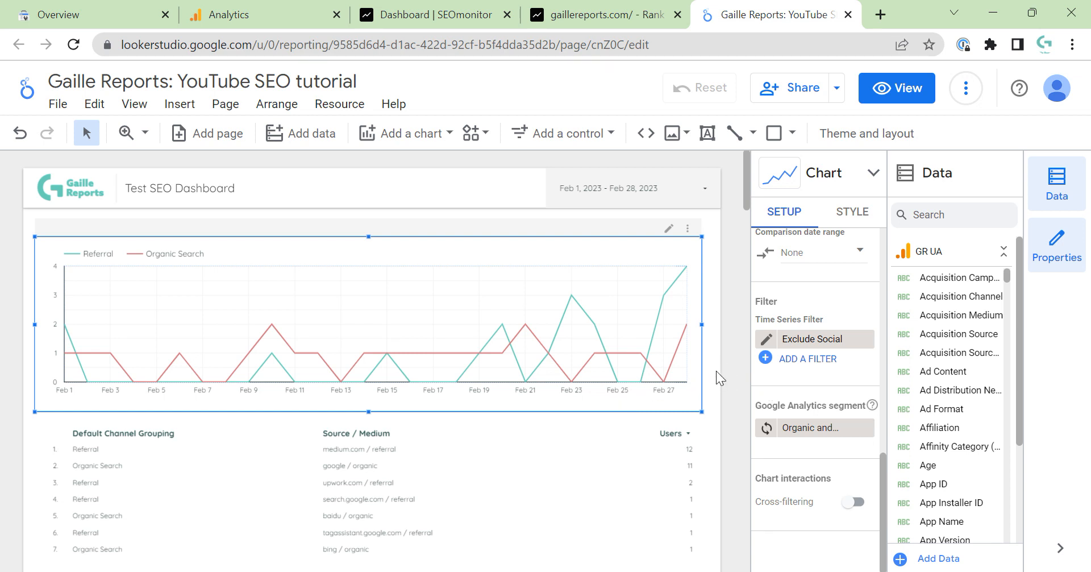
pyautogui.scroll(-1, 661, 443)
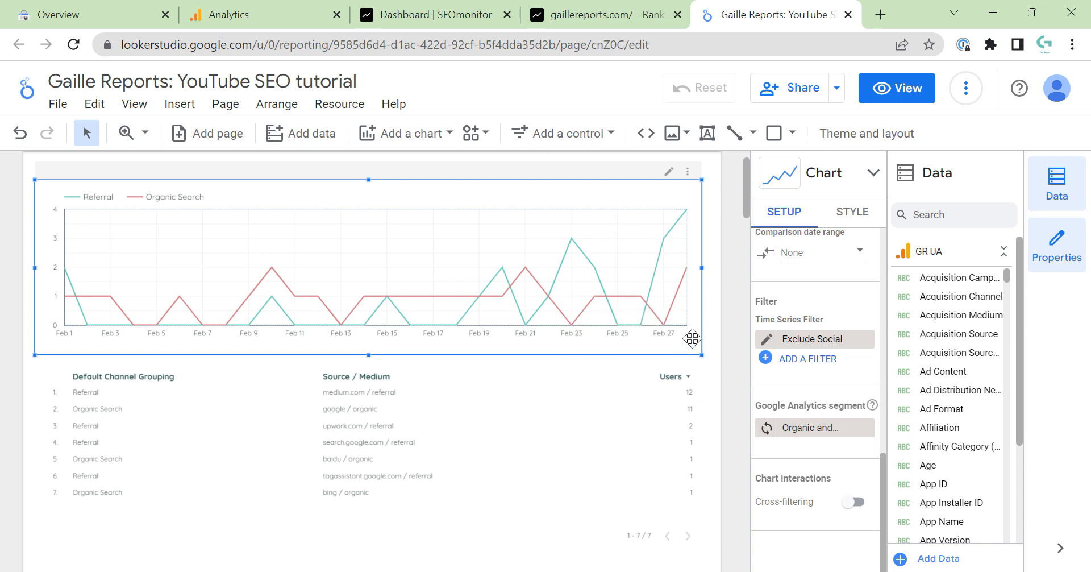
pyautogui.scroll(1, 716, 321)
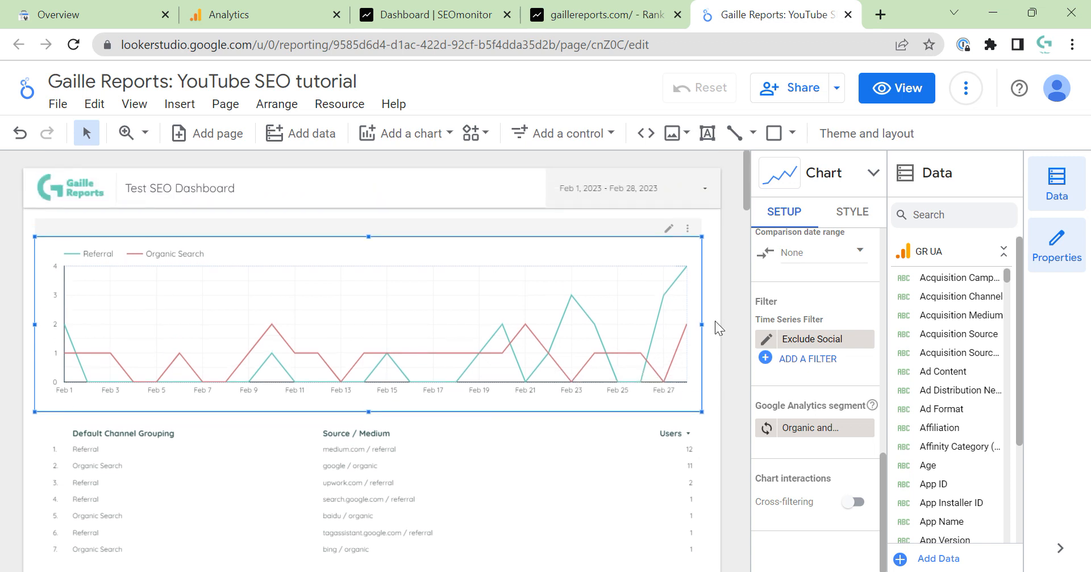
# Step: Remove the Exclude Social filter from the time series chart and replace its segment with the system segment Organic Traffic
pyautogui.click(865, 338)
pyautogui.click(866, 428)
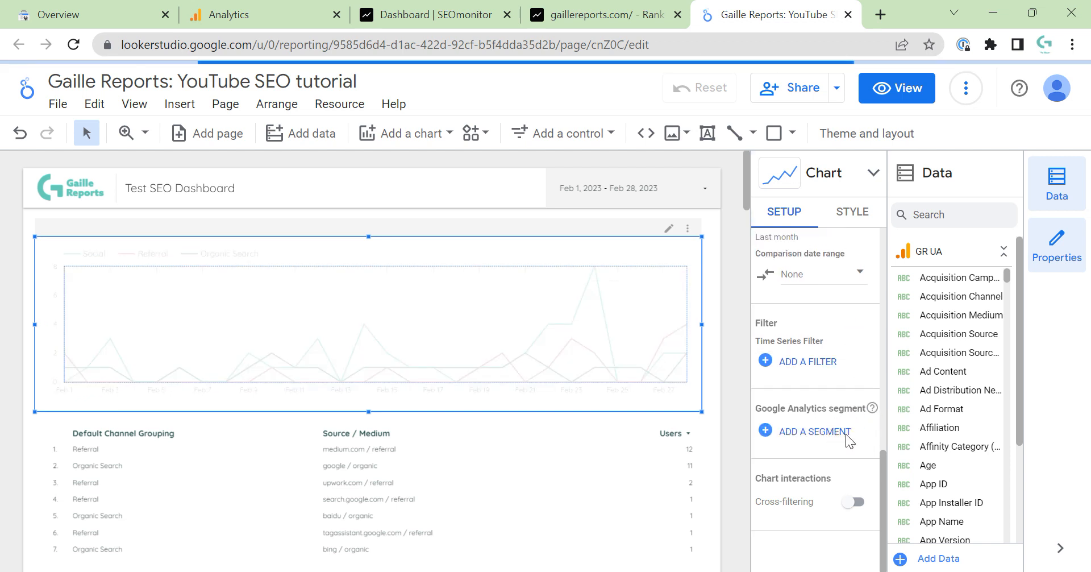
pyautogui.click(796, 429)
pyautogui.click(850, 266)
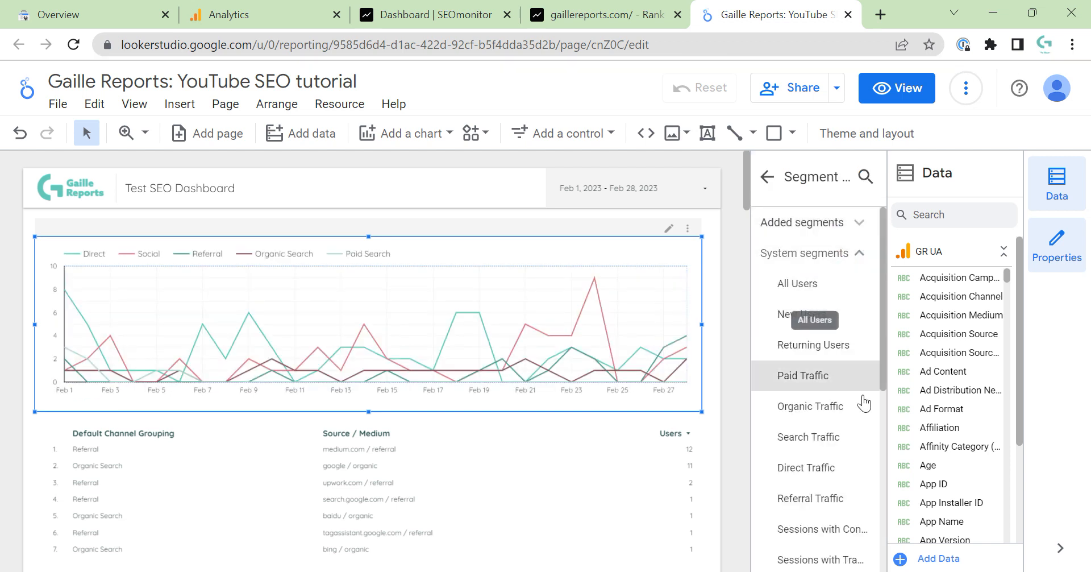
pyautogui.click(830, 407)
pyautogui.click(768, 177)
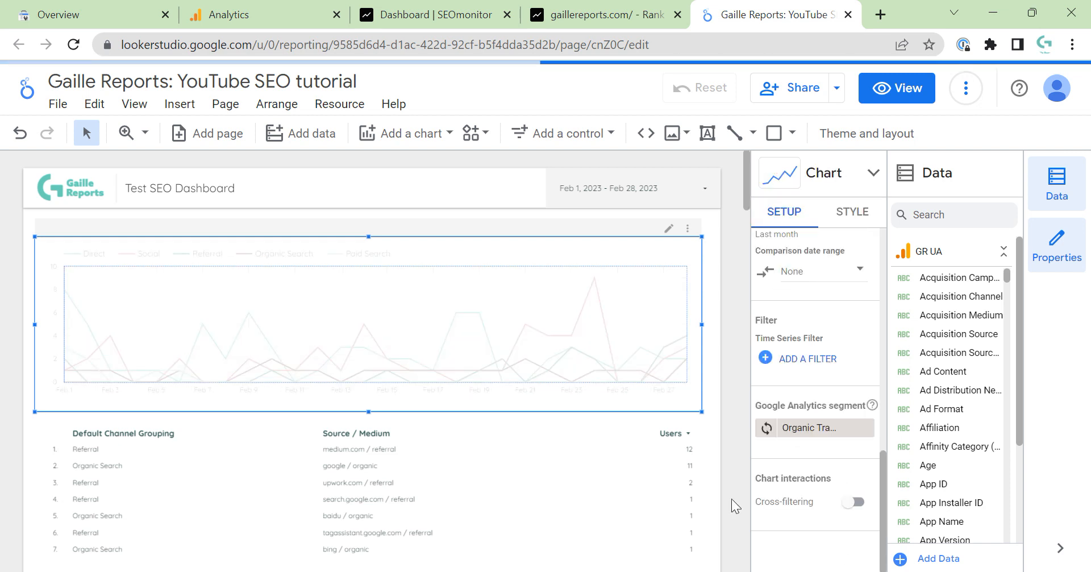
# Step: Remove the Exclude Social filter from the table and switch its segment to Organic Traffic
pyautogui.scroll(-5, 817, 337)
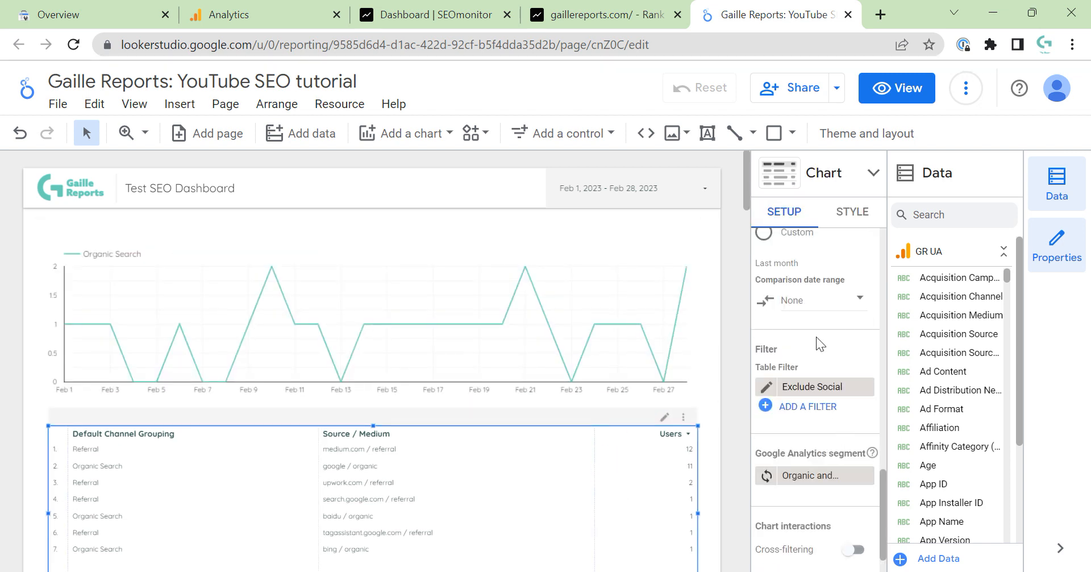
pyautogui.click(870, 339)
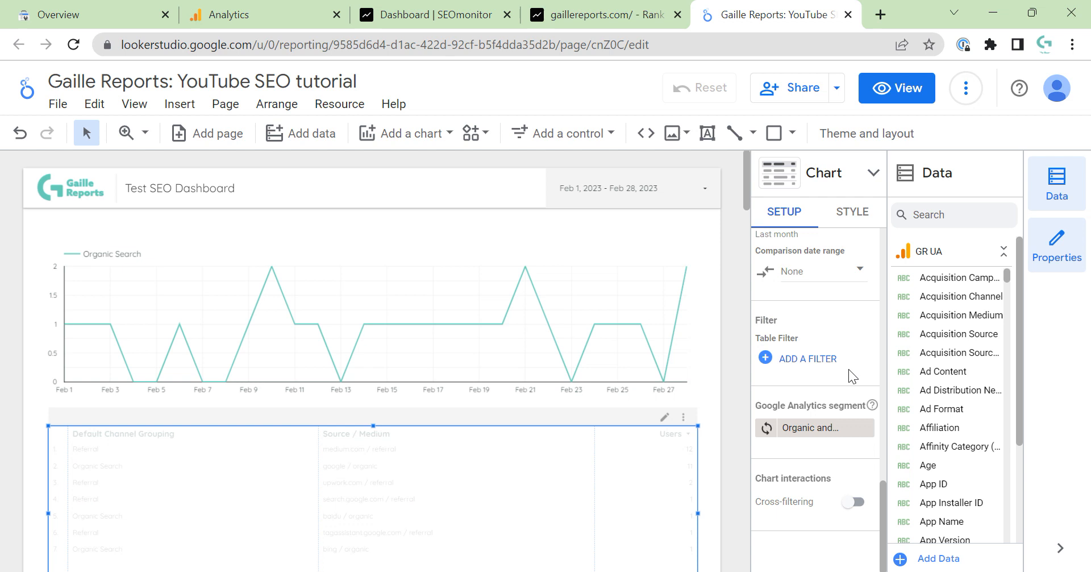
pyautogui.click(822, 426)
pyautogui.click(825, 238)
pyautogui.click(824, 281)
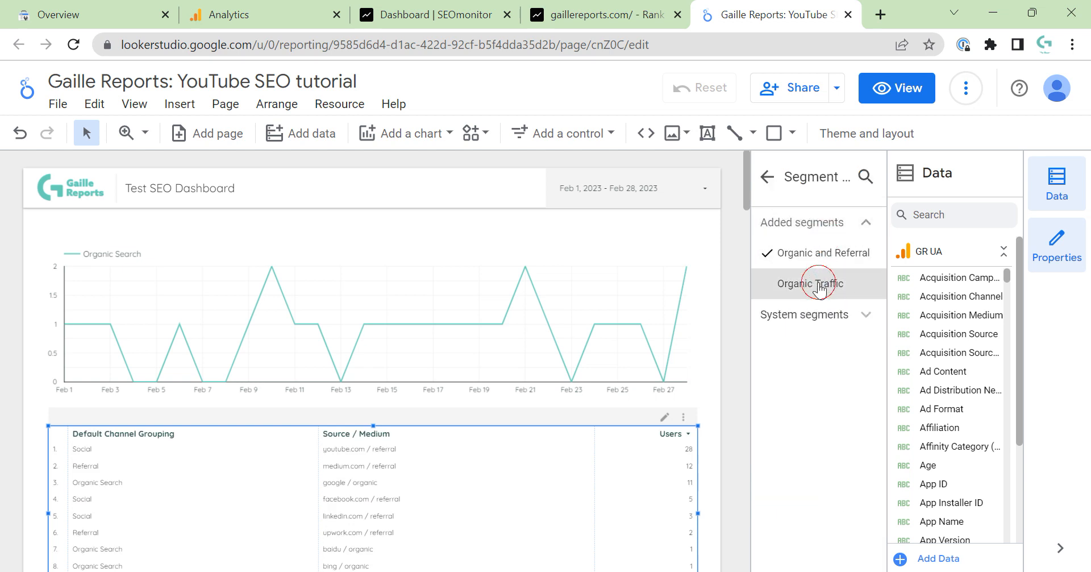
pyautogui.click(767, 176)
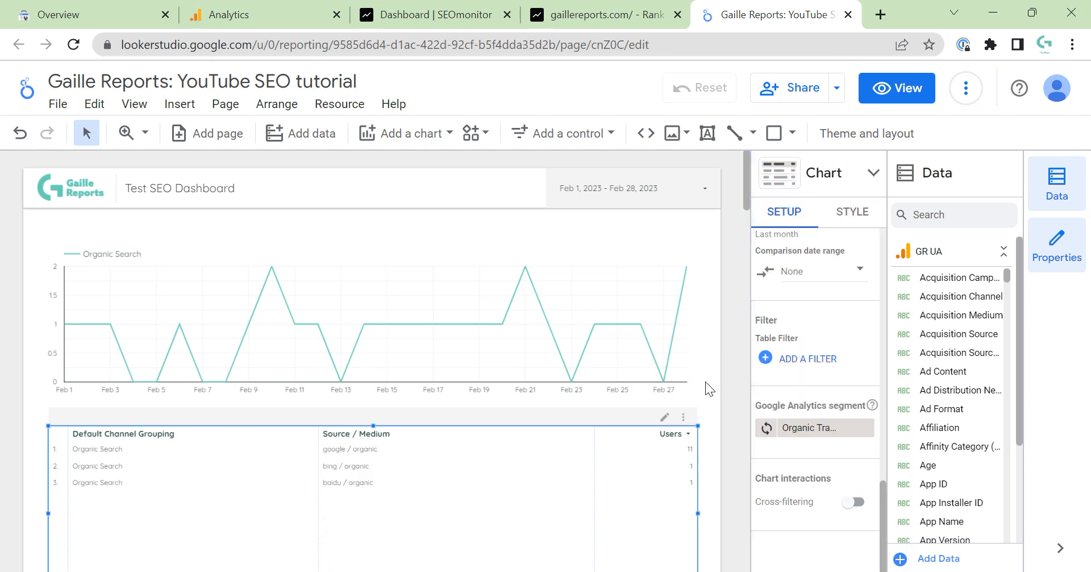
pyautogui.click(731, 362)
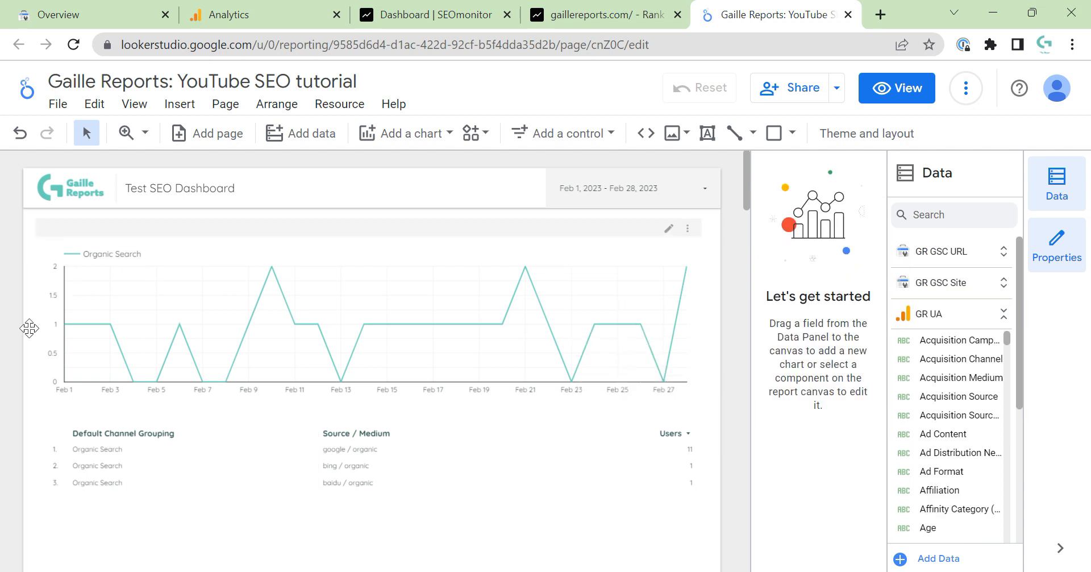
# Step: Shorten the table's height from its lower edge so the frame fits closely around its rows
pyautogui.click(514, 462)
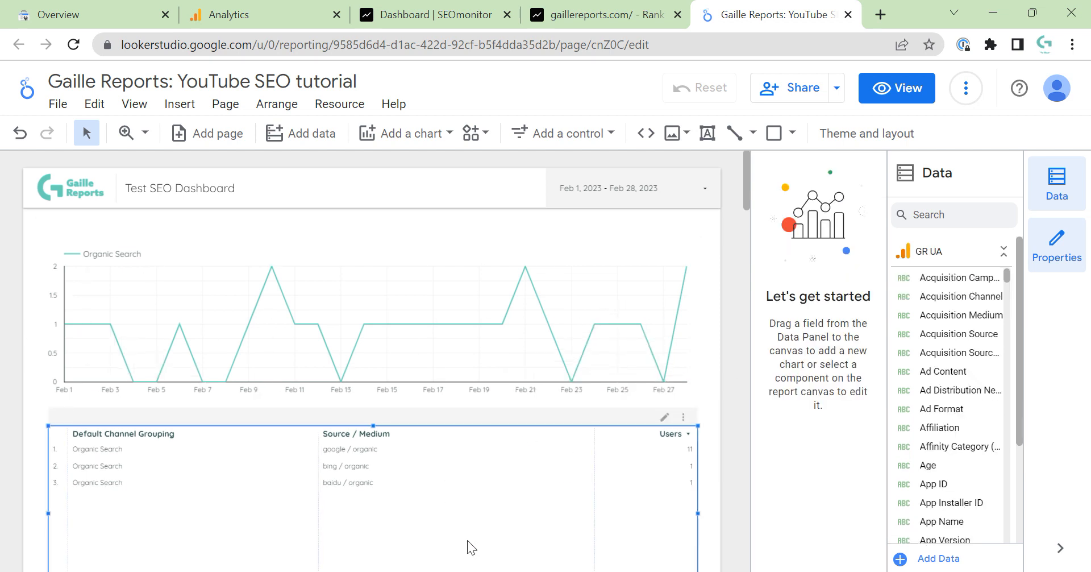
pyautogui.scroll(-3, 420, 512)
pyautogui.moveTo(372, 428); pyautogui.dragTo(381, 346)
pyautogui.click(543, 429)
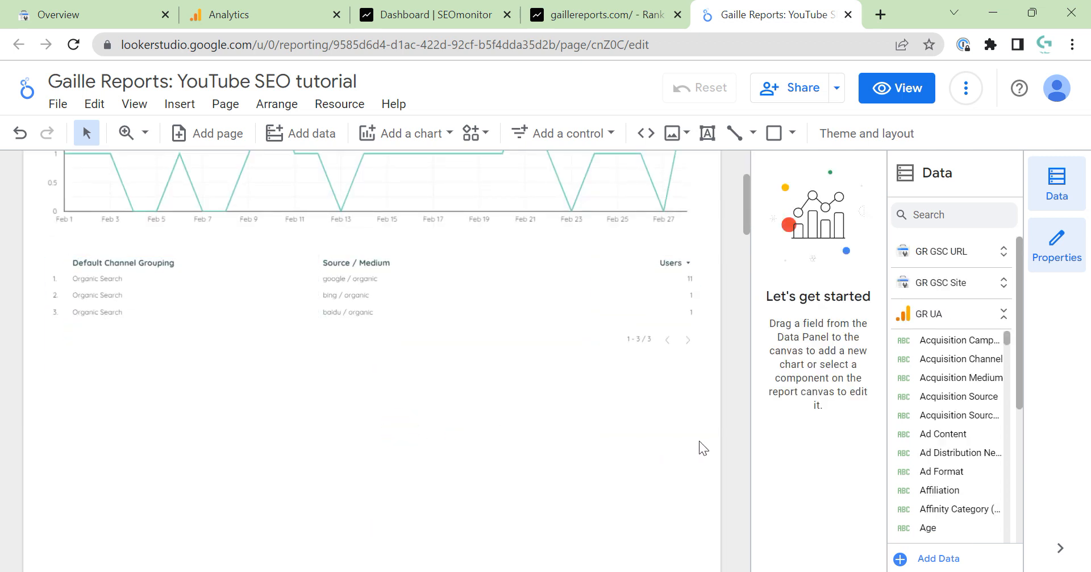
# Step: Select the time series chart and the table together and move both down to free space below the header
pyautogui.scroll(3, 700, 442)
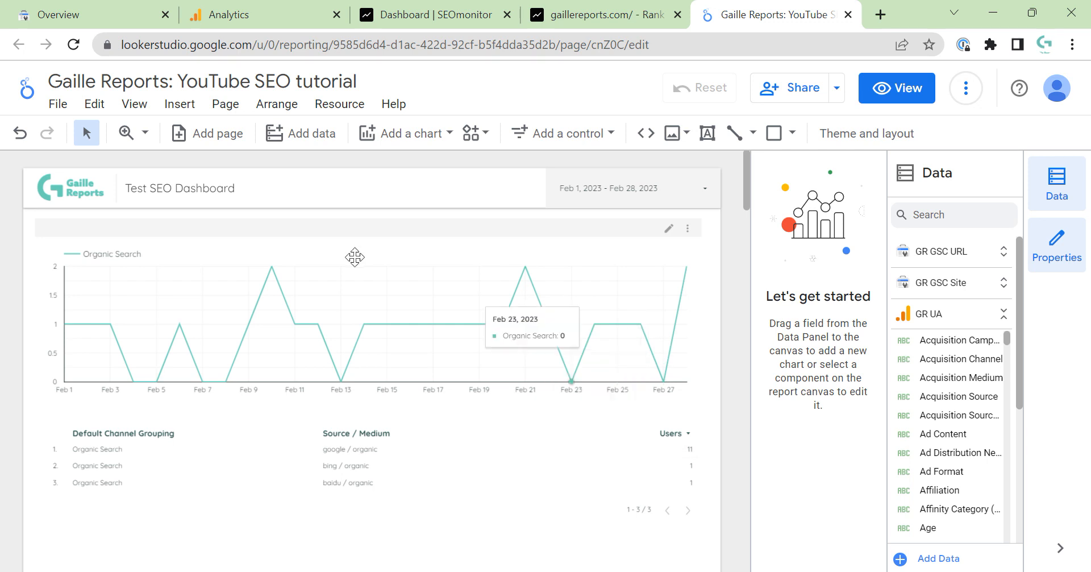
pyautogui.moveTo(10, 287); pyautogui.dragTo(449, 485)
pyautogui.press('Down')
pyautogui.press('Down')
pyautogui.press('Down')
pyautogui.press('Down')
pyautogui.press('Down')
pyautogui.press('Down')
pyautogui.press('Down')
pyautogui.press('Down')
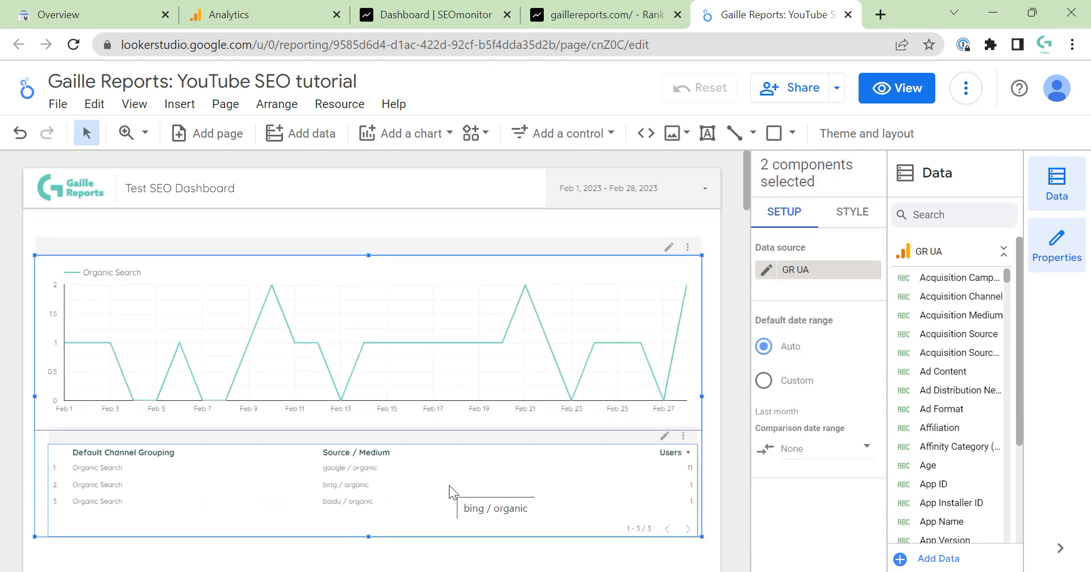
# Step: Add a text box reading "Universal Analytics" in the free space above the time series chart
pyautogui.click(734, 133)
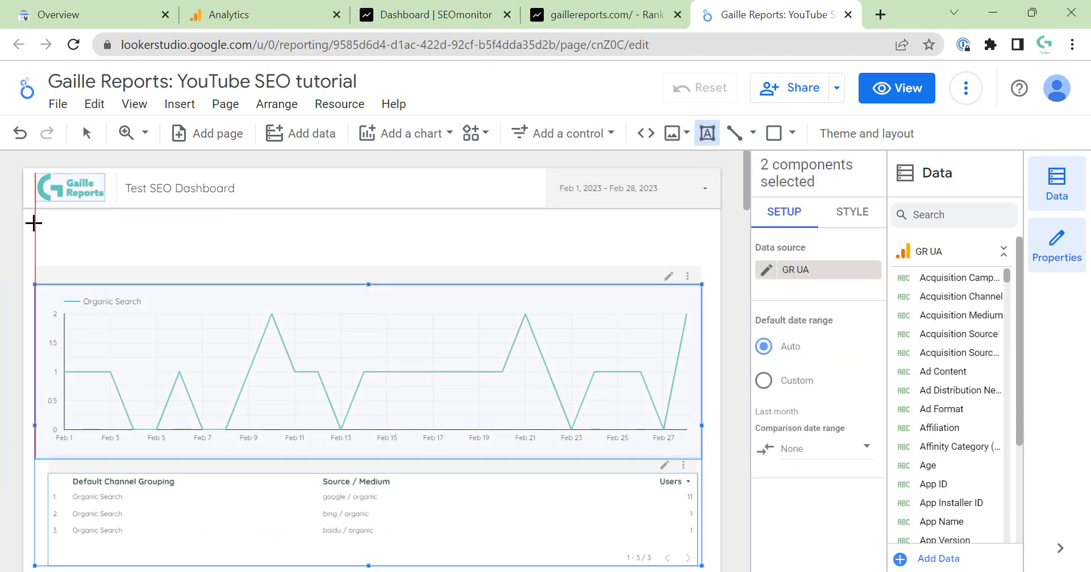
pyautogui.press('Escape')
pyautogui.write('uni')
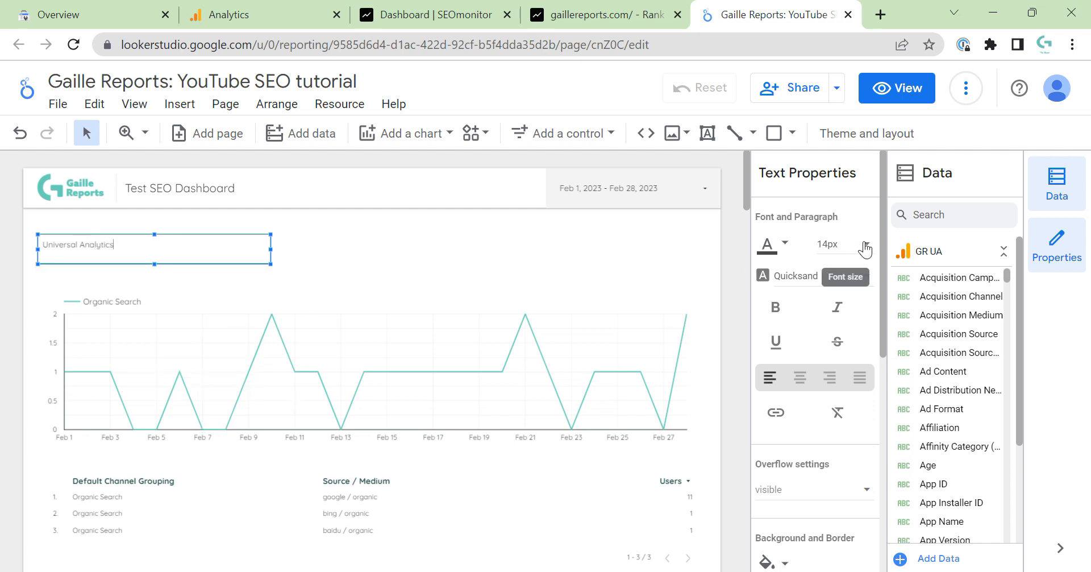
# Step: Set the font size of the Universal Analytics heading to 28px
pyautogui.click(433, 227)
pyautogui.click(175, 237)
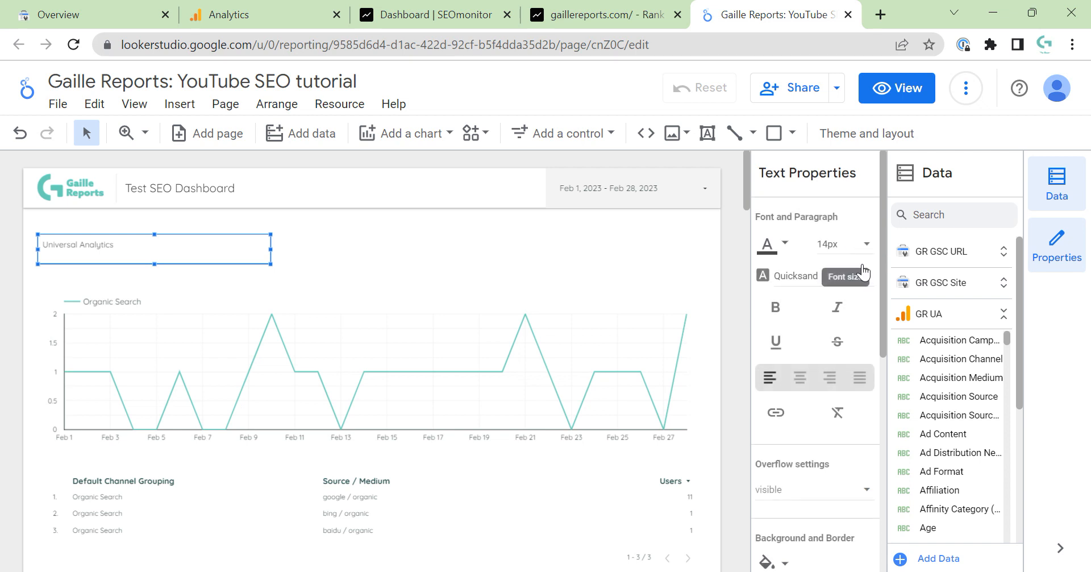
pyautogui.click(863, 266)
pyautogui.scroll(-3, 836, 358)
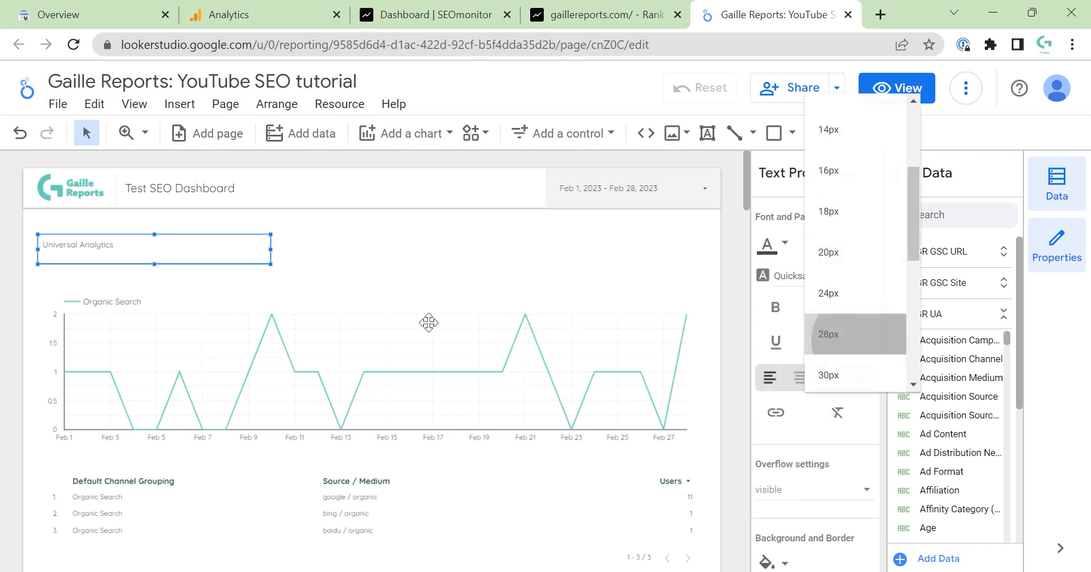
pyautogui.click(829, 334)
pyautogui.click(318, 235)
# Step: Duplicate the Universal Analytics heading and move the copy down to the free space below the table
pyautogui.click(217, 244)
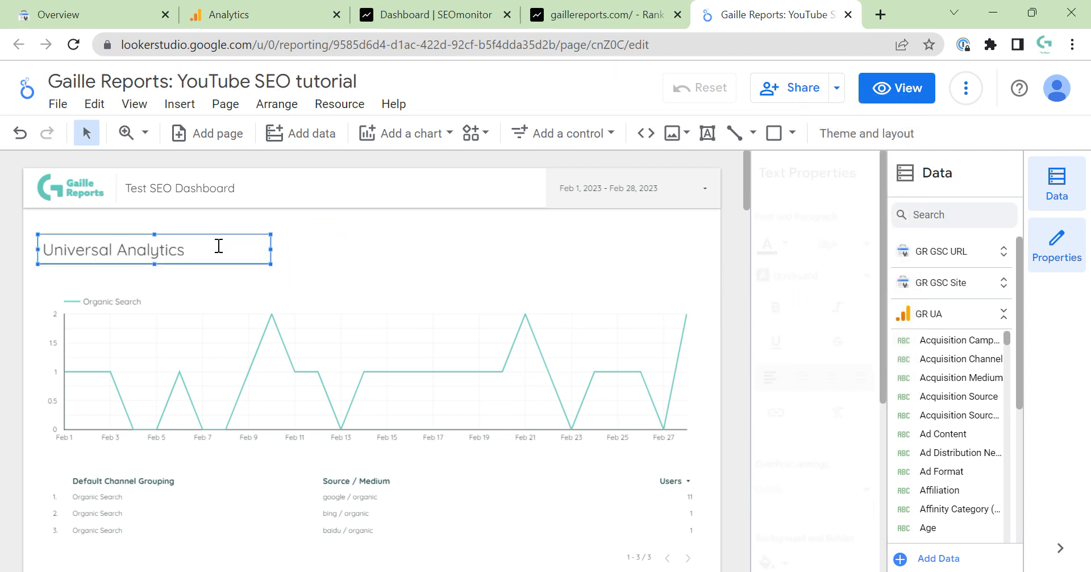
pyautogui.hotkey('ctrl', 'c')
pyautogui.hotkey('ctrl', 'v')
pyautogui.press('Down')
pyautogui.press('Down')
pyautogui.press('Down')
pyautogui.press('Down')
pyautogui.press('Down')
pyautogui.press('Down')
pyautogui.press('Down')
pyautogui.press('Down')
pyautogui.press('Down')
pyautogui.press('Down')
pyautogui.press('Down')
pyautogui.press('Down')
pyautogui.press('Down')
pyautogui.press('Down')
pyautogui.press('Down')
pyautogui.press('Down')
pyautogui.press('Down')
pyautogui.press('Down')
pyautogui.press('Down')
pyautogui.press('Down')
pyautogui.scroll(-1, 217, 245)
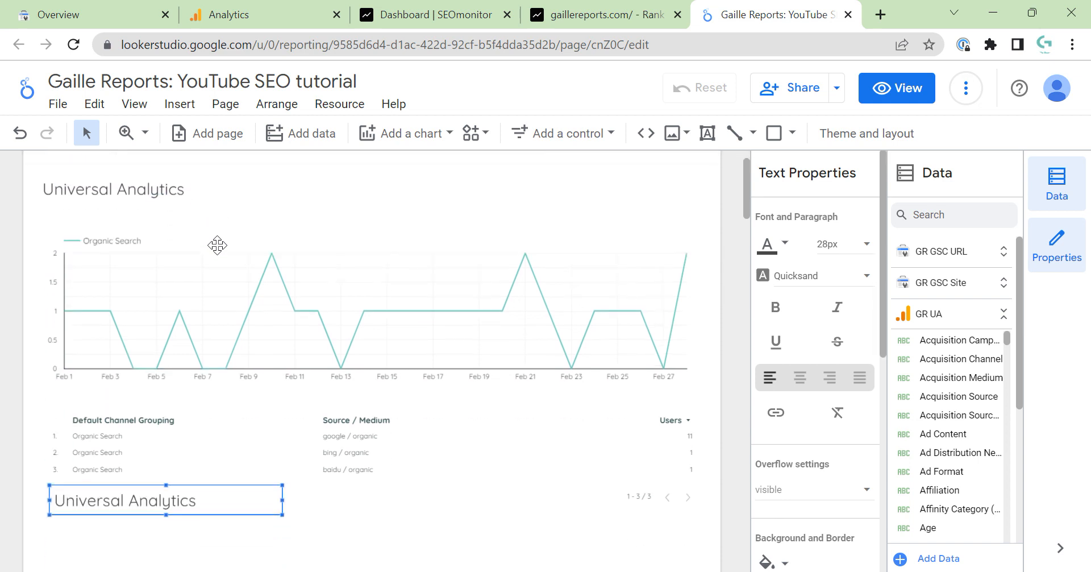
pyautogui.scroll(-1, 217, 245)
pyautogui.press('Down')
pyautogui.press('Down')
pyautogui.press('Down')
pyautogui.press('Down')
pyautogui.press('Down')
pyautogui.press('Down')
pyautogui.press('Down')
pyautogui.press('Down')
pyautogui.press('Down')
pyautogui.press('Down')
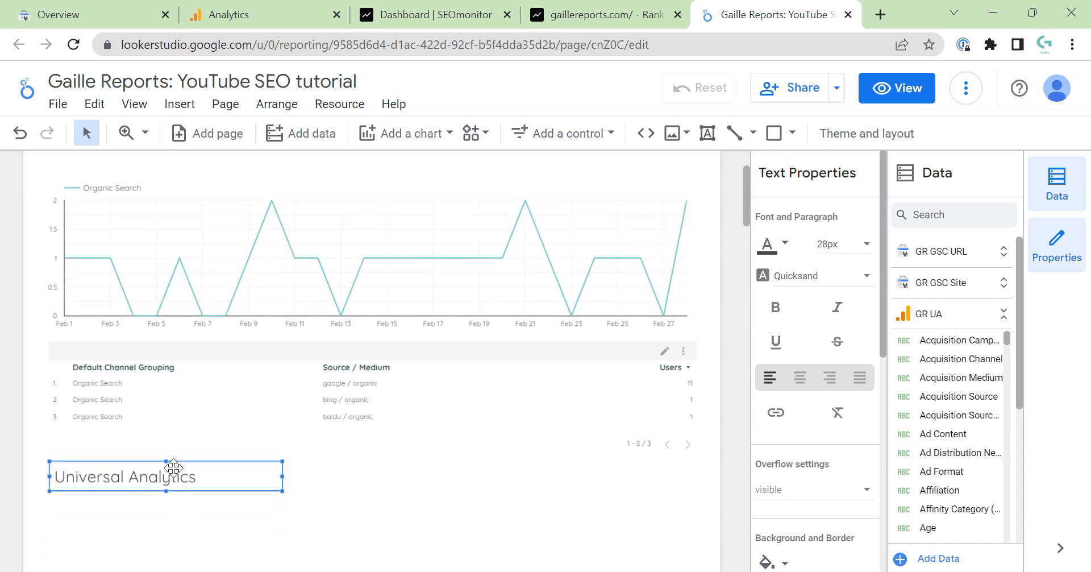
# Step: Change the copied heading's text to GA4 and move it slightly lower to widen the gap below the table
pyautogui.doubleClick(204, 485)
pyautogui.write('GA4')
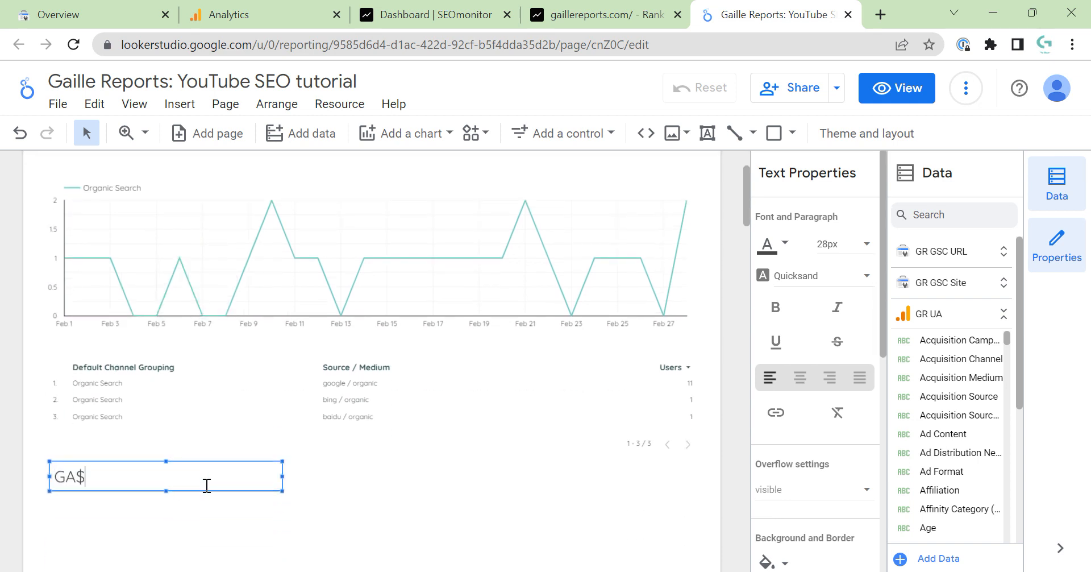
pyautogui.click(434, 497)
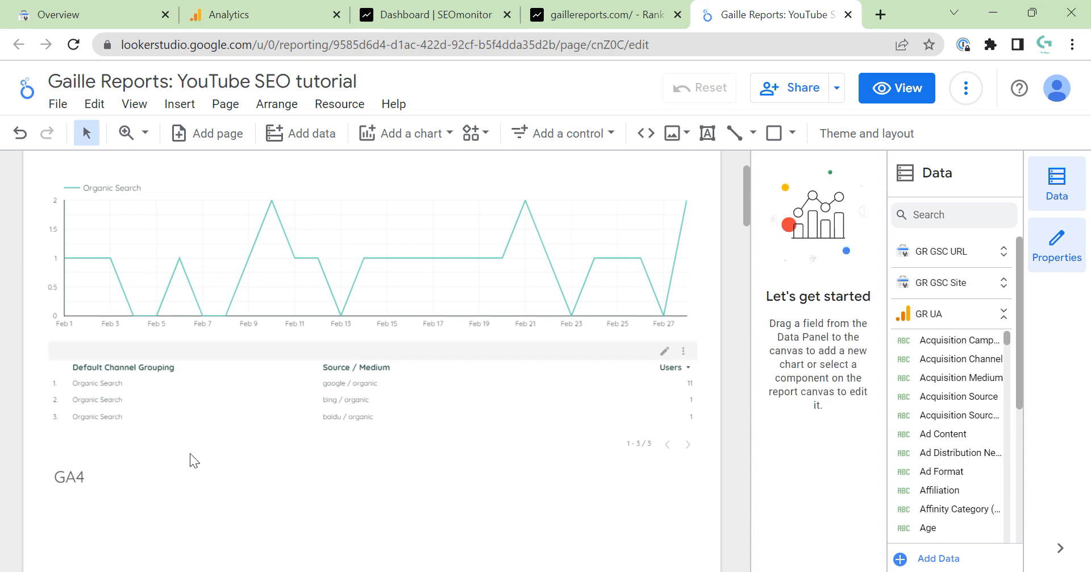
pyautogui.click(185, 475)
pyautogui.press('Down')
pyautogui.press('Down')
pyautogui.press('Down')
pyautogui.press('Down')
pyautogui.press('Down')
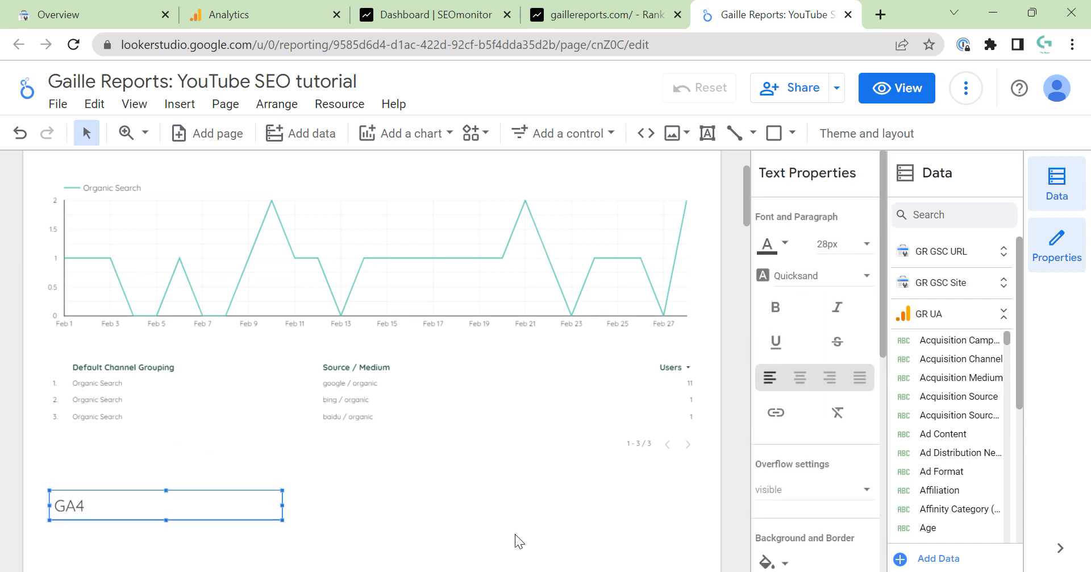
# Step: Duplicate the time series chart and the table together and move the copies down below the GA4 heading
pyautogui.click(484, 487)
pyautogui.moveTo(735, 384); pyautogui.dragTo(457, 218)
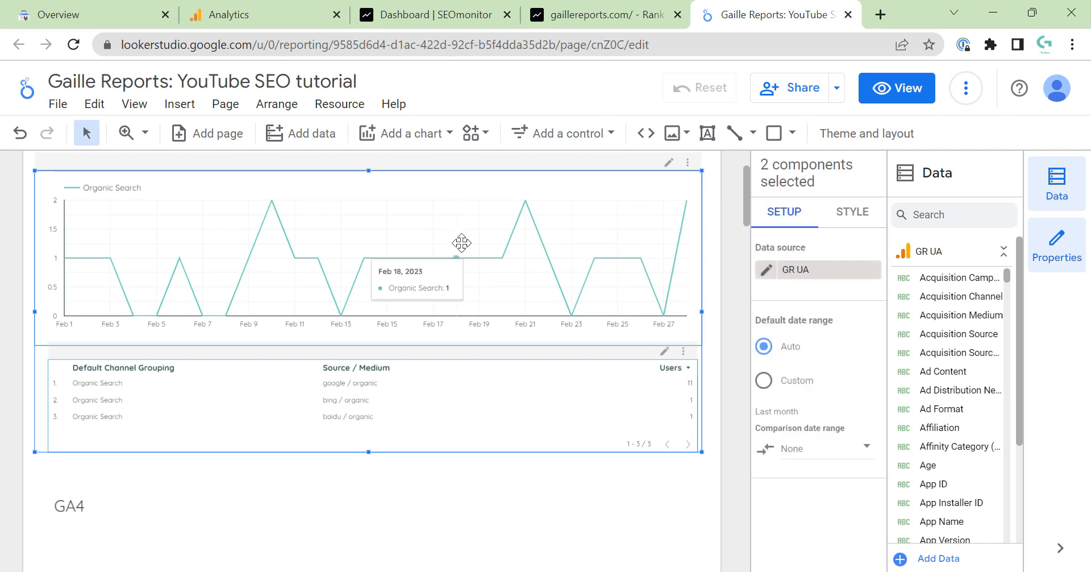
pyautogui.hotkey('ctrl', 'v')
pyautogui.press('Down')
pyautogui.press('Down')
pyautogui.press('Down')
pyautogui.press('Down')
pyautogui.press('Down')
pyautogui.press('Down')
pyautogui.press('Down')
pyautogui.press('Down')
pyautogui.press('Down')
pyautogui.press('Down')
pyautogui.press('Down')
pyautogui.press('Down')
pyautogui.press('Down')
pyautogui.press('Down')
pyautogui.press('Down')
pyautogui.press('Down')
pyautogui.press('Down')
pyautogui.press('Down')
pyautogui.press('Down')
pyautogui.press('Down')
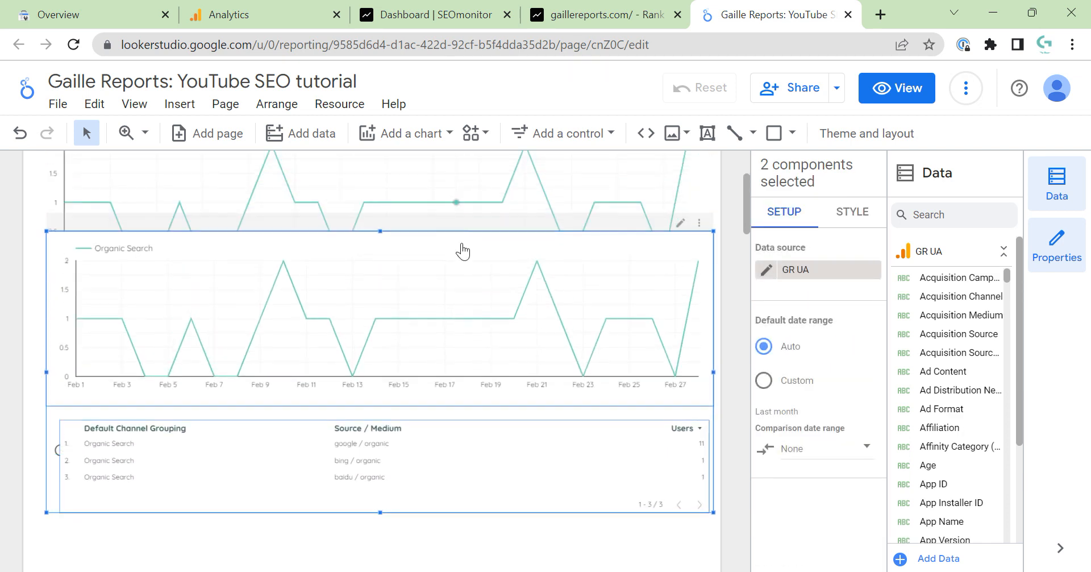
pyautogui.press('Down')
pyautogui.press('Down')
pyautogui.press('Down')
pyautogui.press('Down')
pyautogui.press('Down')
pyautogui.press('Down')
pyautogui.press('Down')
pyautogui.press('Down')
pyautogui.press('Down')
pyautogui.press('Down')
pyautogui.press('Down')
pyautogui.press('Down')
pyautogui.press('Down')
pyautogui.press('Down')
pyautogui.press('Down')
pyautogui.press('Down')
pyautogui.press('Down')
pyautogui.press('Down')
pyautogui.press('Down')
pyautogui.press('Down')
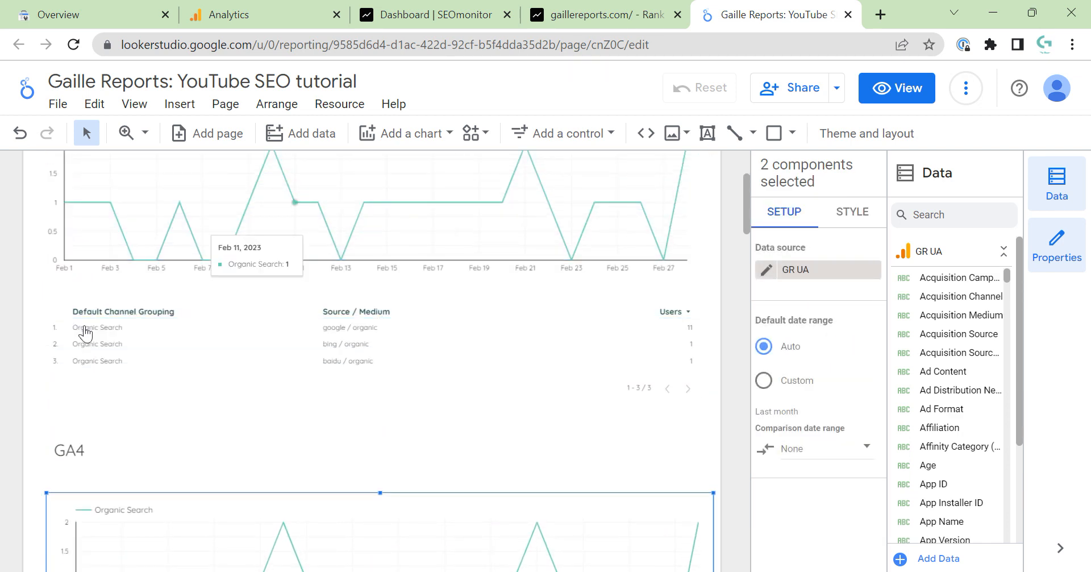
# Step: Align the GA4 heading and the copied chart and table horizontally to the left
pyautogui.keyDown('shift'); pyautogui.click(78, 451); pyautogui.keyUp('shift')
pyautogui.rightClick(78, 451)
pyautogui.moveTo(160, 409)
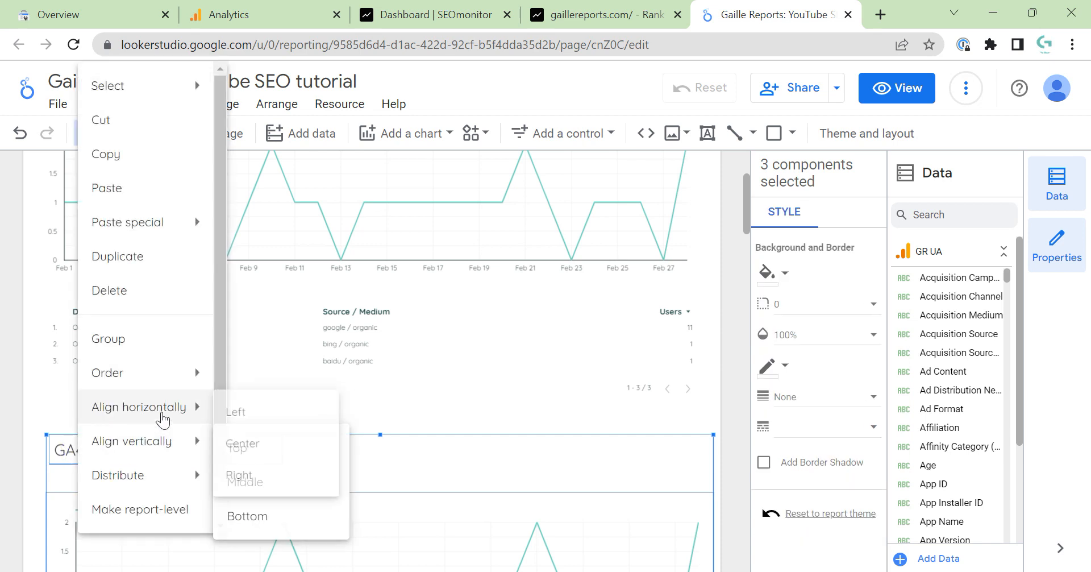
pyautogui.click(252, 421)
pyautogui.click(727, 483)
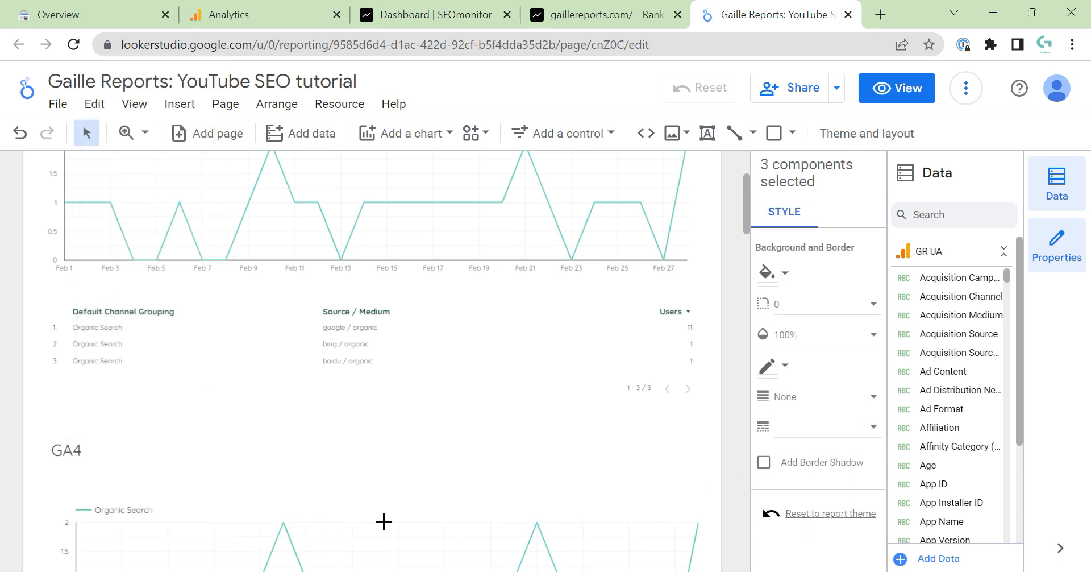
# Step: Move the copied time series chart up to just below the GA4 heading and switch its data source to GR GA4
pyautogui.click(379, 531)
pyautogui.press('Up')
pyautogui.press('Up')
pyautogui.press('Up')
pyautogui.press('Up')
pyautogui.press('Up')
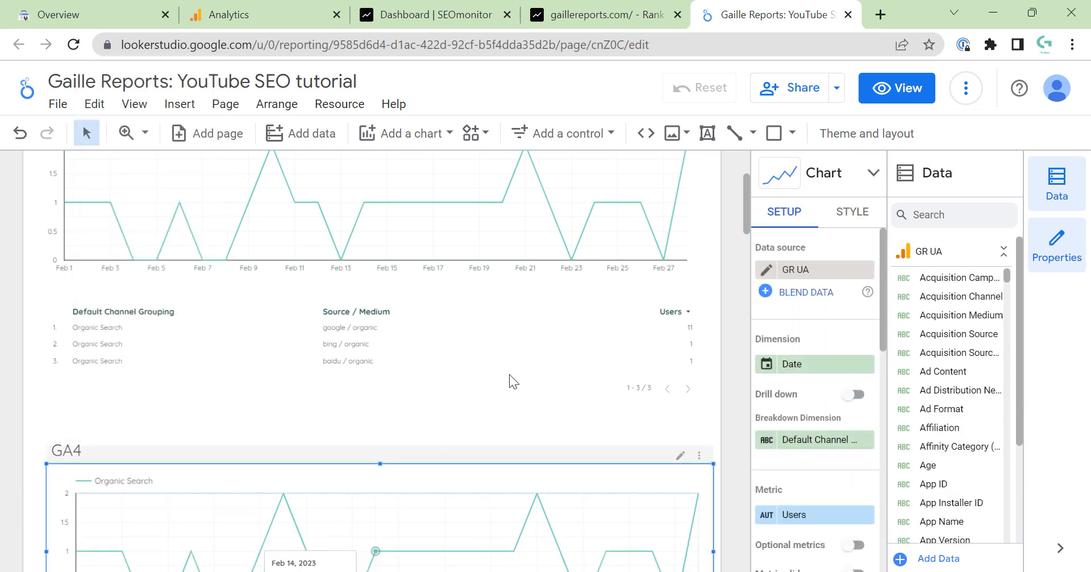
pyautogui.click(841, 271)
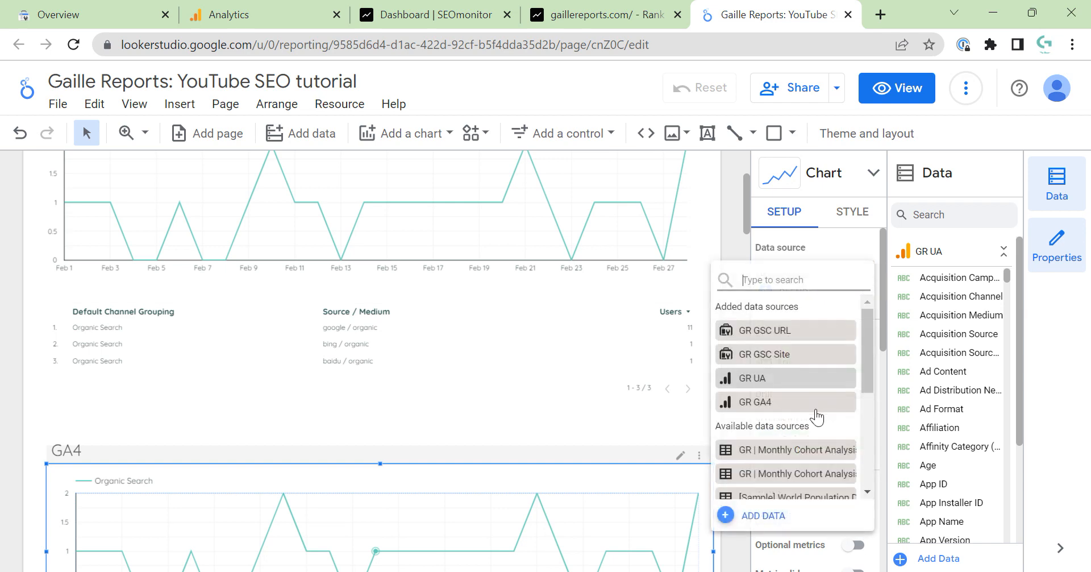
pyautogui.click(771, 404)
# Step: Move the copied table up to sit just below the GA4 chart and switch its data source to GR GA4
pyautogui.scroll(-4, 561, 497)
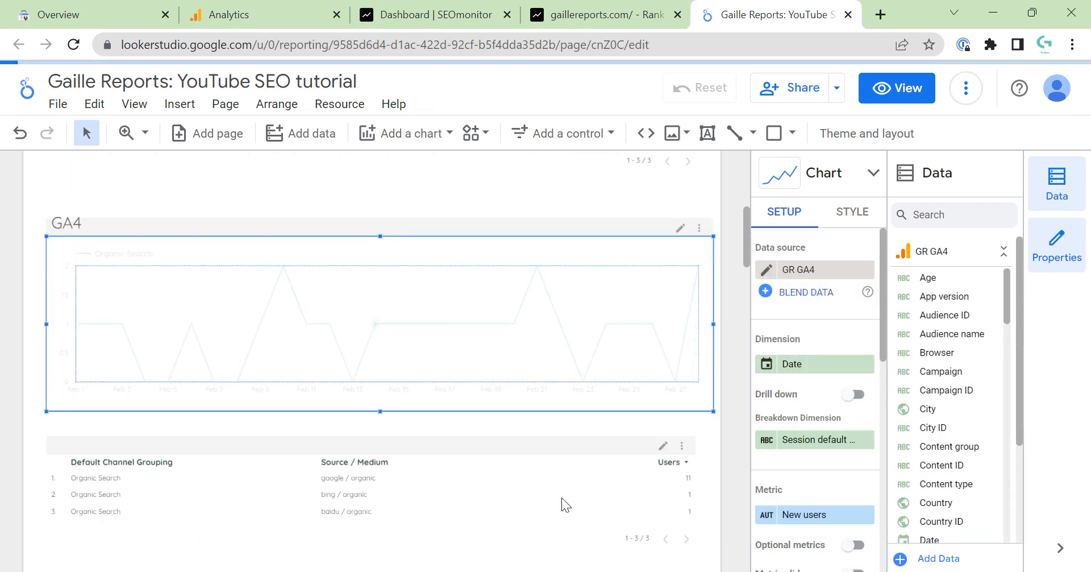
pyautogui.click(564, 496)
pyautogui.press('Up')
pyautogui.press('Up')
pyautogui.press('Up')
pyautogui.press('Up')
pyautogui.press('Up')
pyautogui.press('Up')
pyautogui.press('Up')
pyautogui.press('Up')
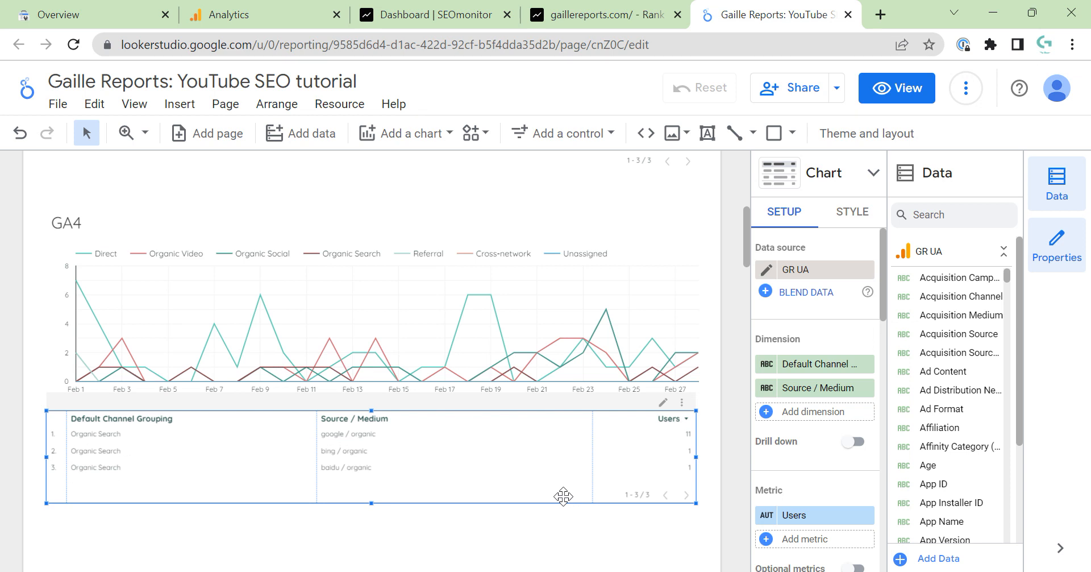
pyautogui.press('Down')
pyautogui.press('Down')
pyautogui.press('Down')
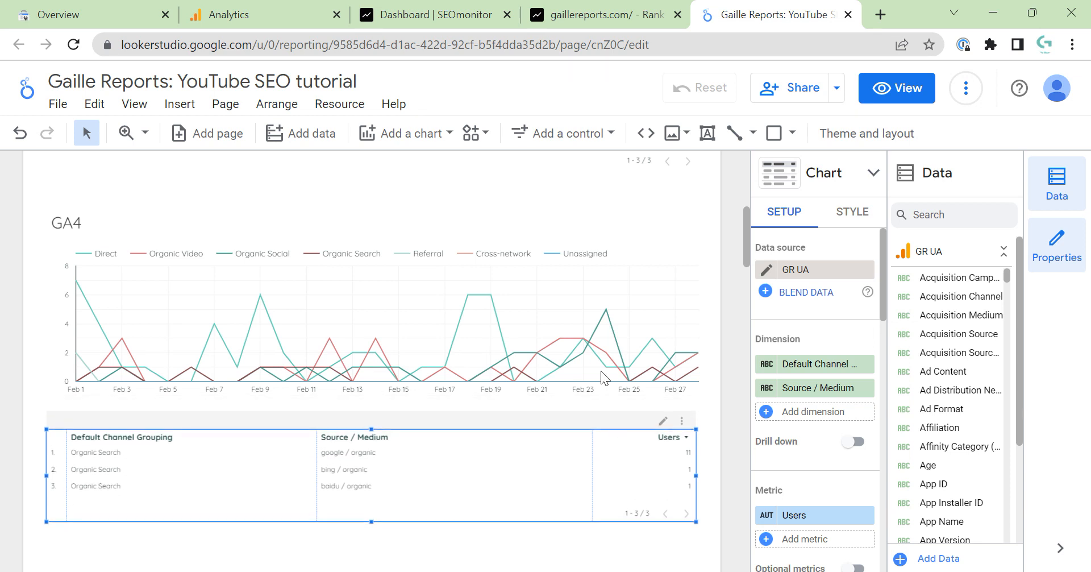
pyautogui.click(819, 271)
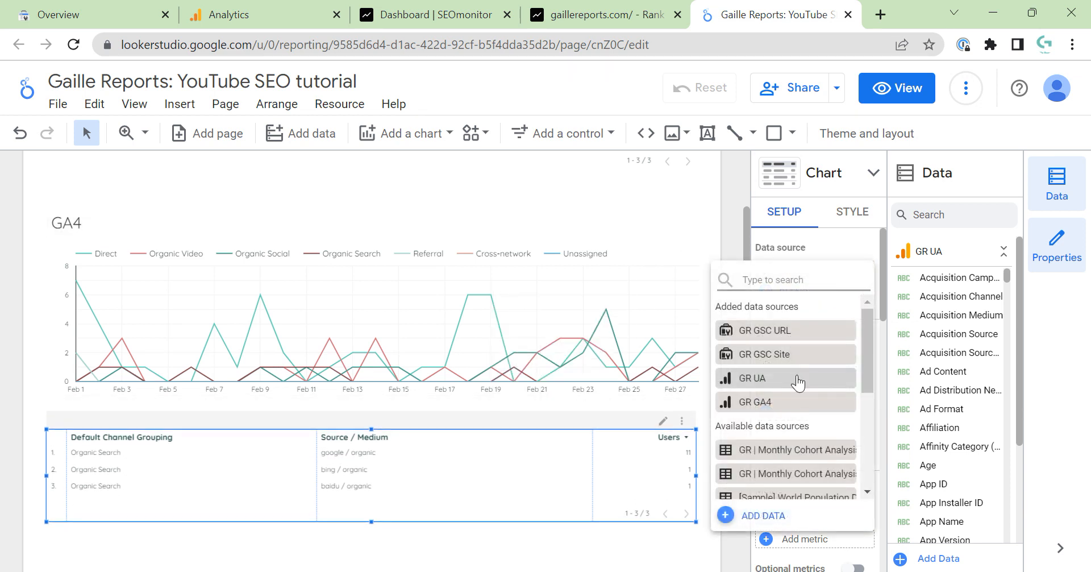
pyautogui.click(787, 410)
# Step: Set the breakdown dimension of the GA4 time series chart to Session source
pyautogui.click(642, 287)
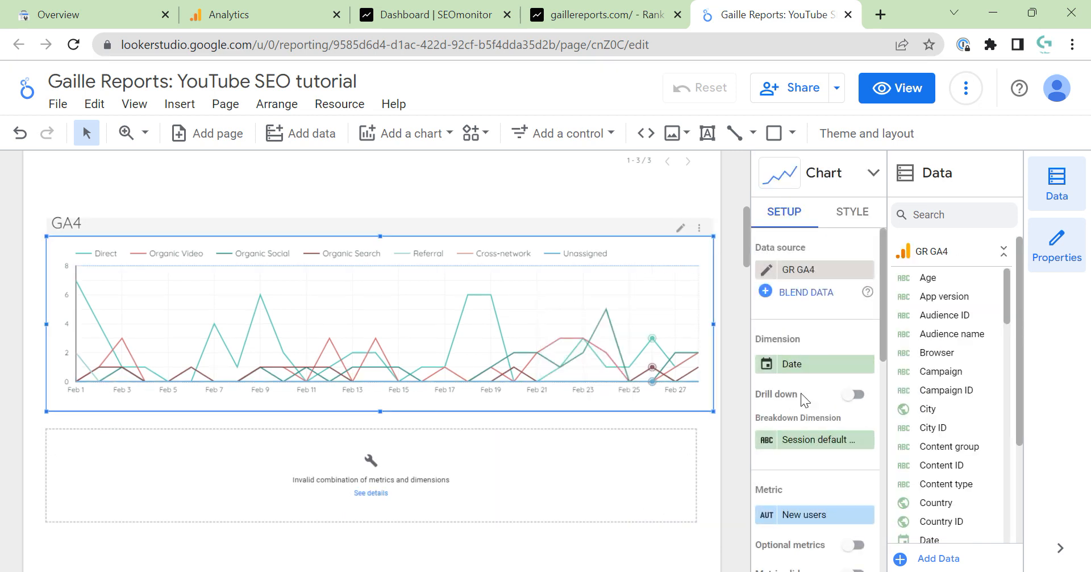
pyautogui.click(812, 441)
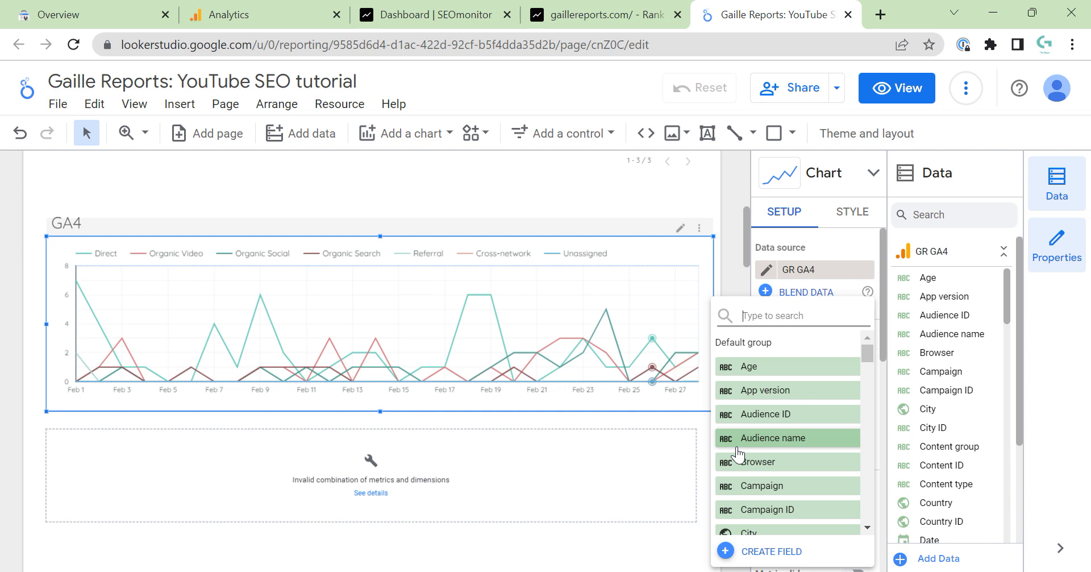
pyautogui.write('sourc')
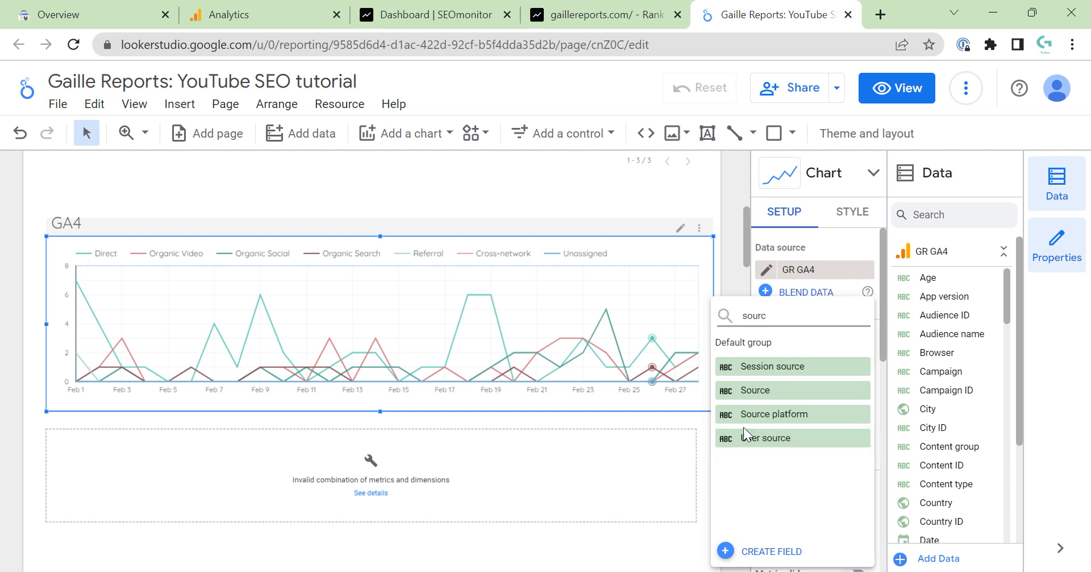
pyautogui.click(813, 369)
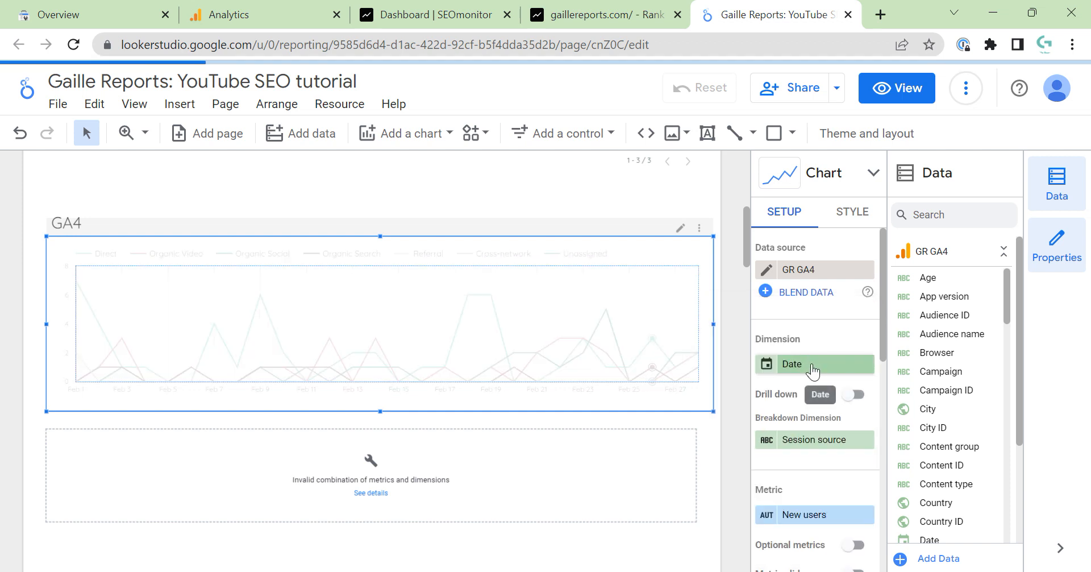
# Step: Set the GA4 table's dimensions to Session default channel grouping and Session source
pyautogui.click(629, 464)
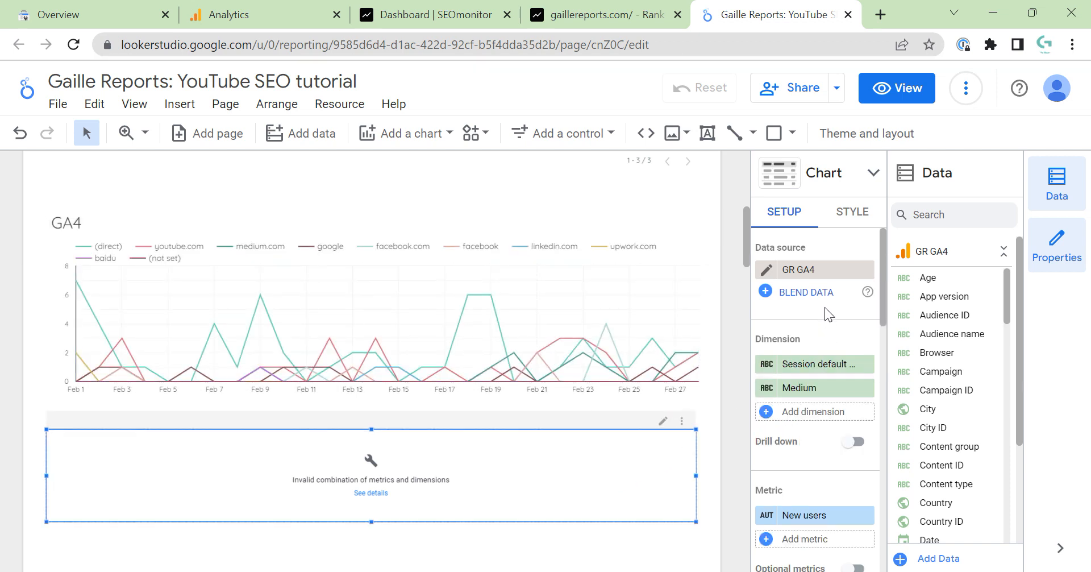
pyautogui.click(839, 364)
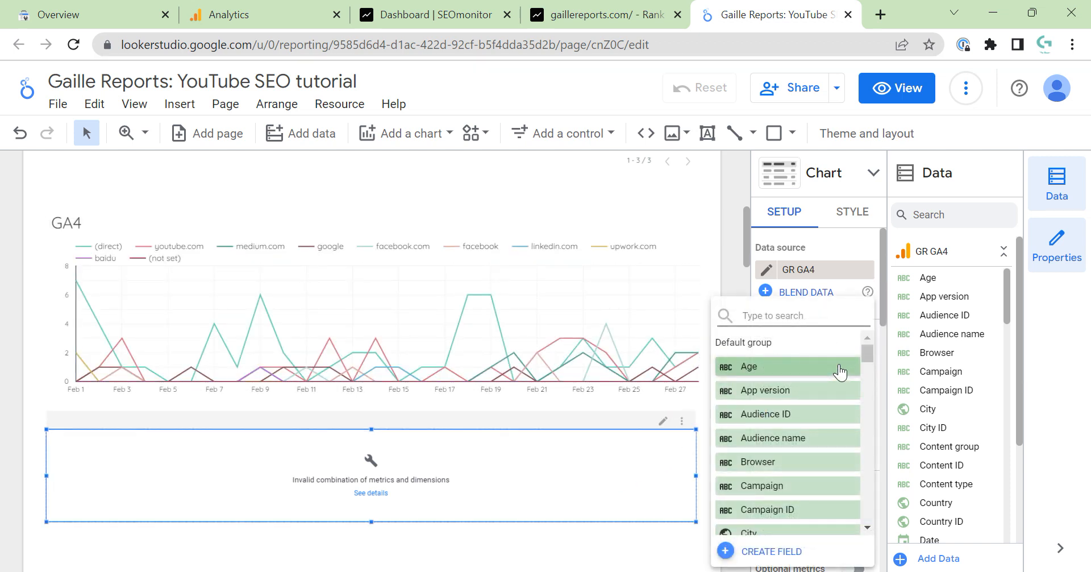
pyautogui.write('channel')
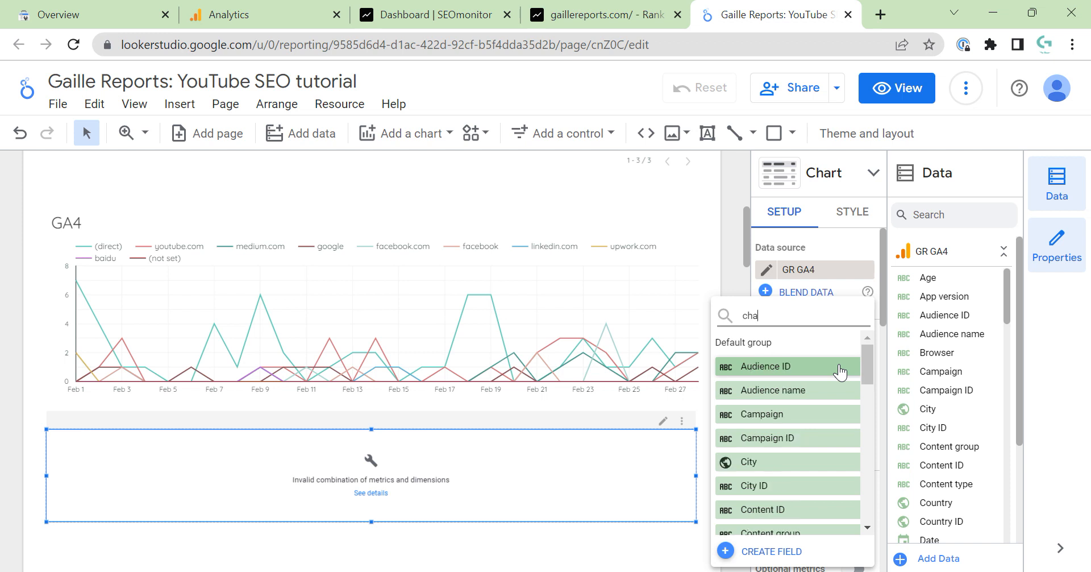
pyautogui.click(833, 370)
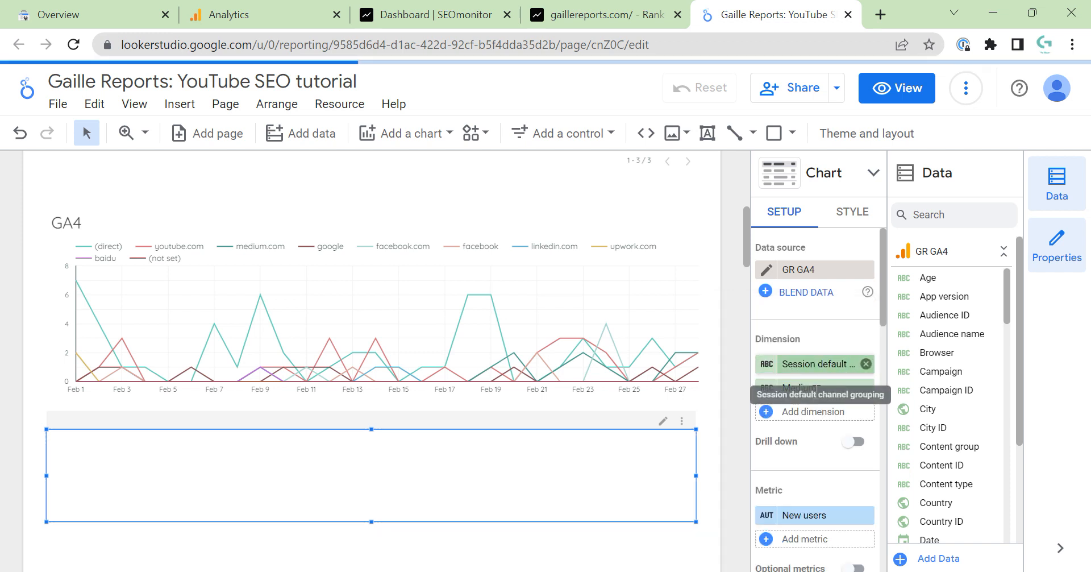
pyautogui.click(802, 387)
pyautogui.write('sou')
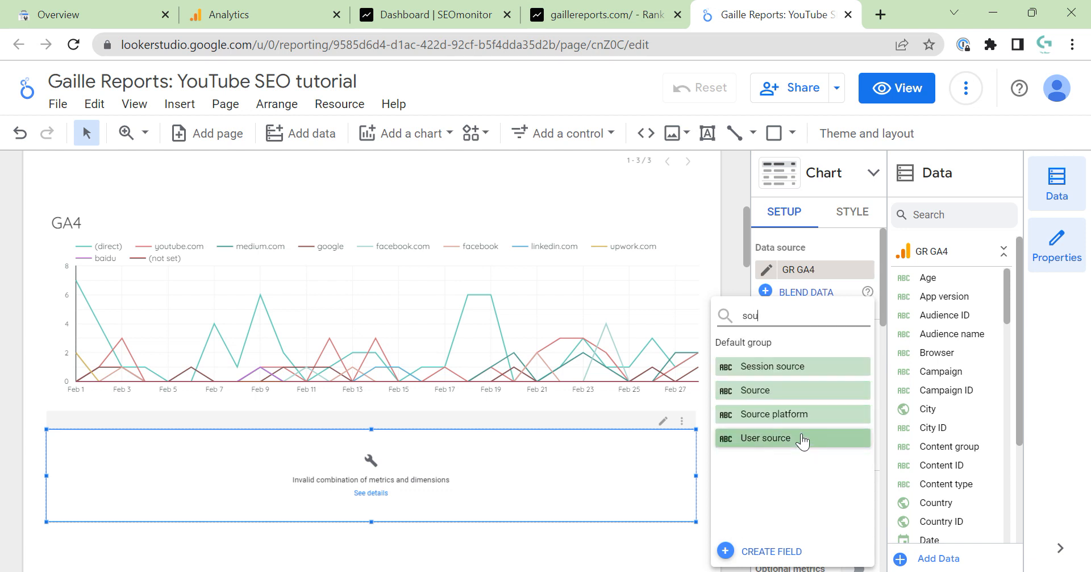
pyautogui.click(785, 367)
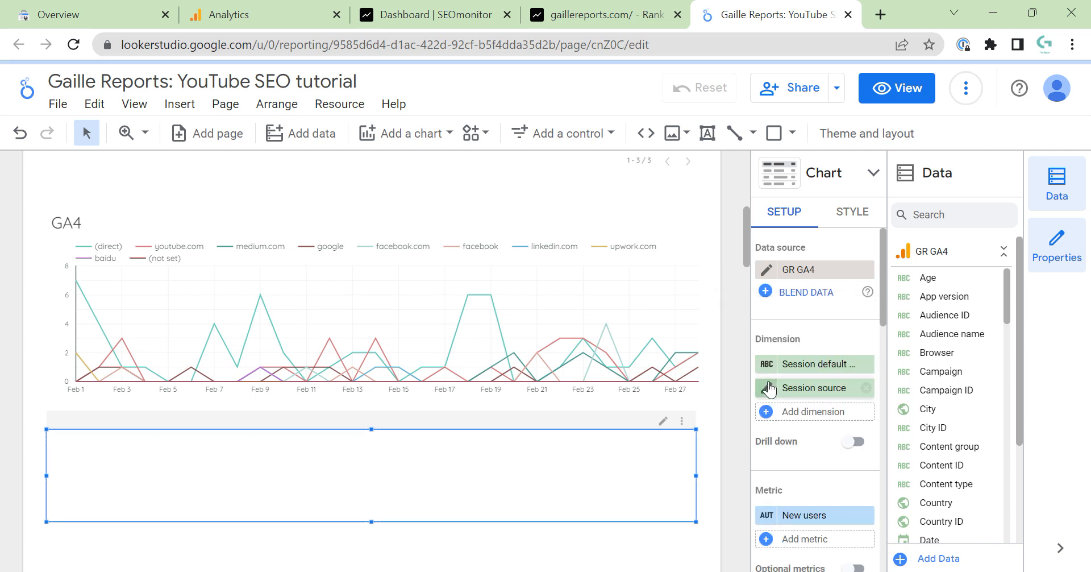
# Step: Replace the GA4 table's metric with Total users
pyautogui.scroll(-2, 814, 434)
pyautogui.click(801, 404)
pyautogui.write('usre')
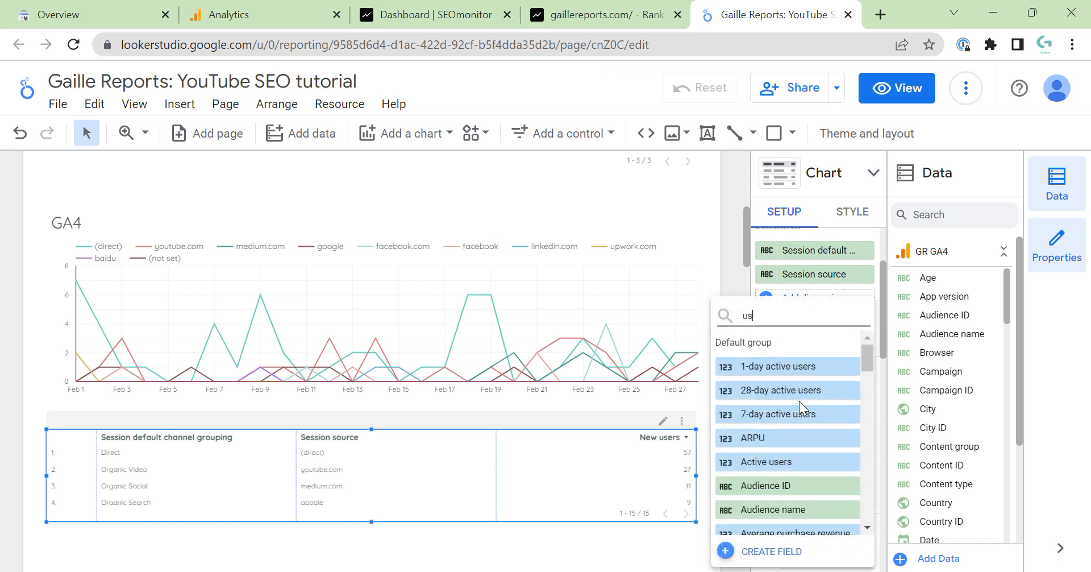
pyautogui.press('BackSpace')
pyautogui.press('BackSpace')
pyautogui.write('er')
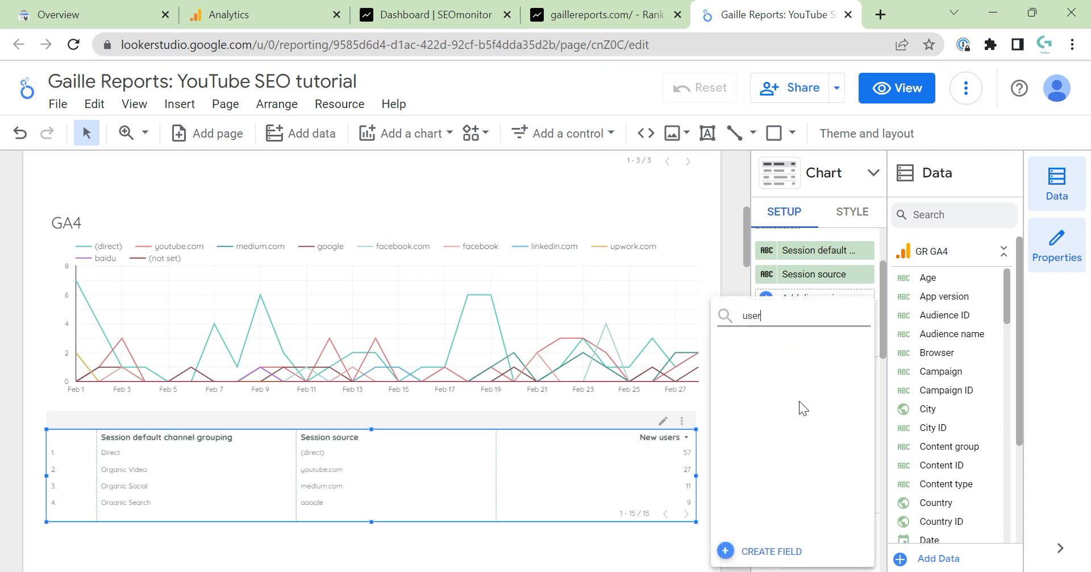
pyautogui.scroll(-5, 793, 421)
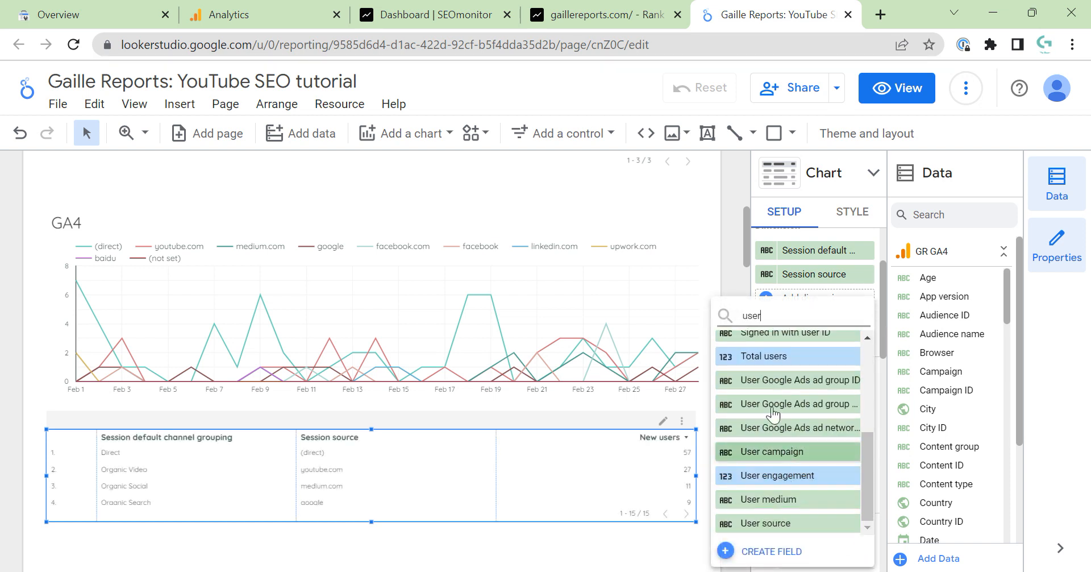
pyautogui.click(773, 356)
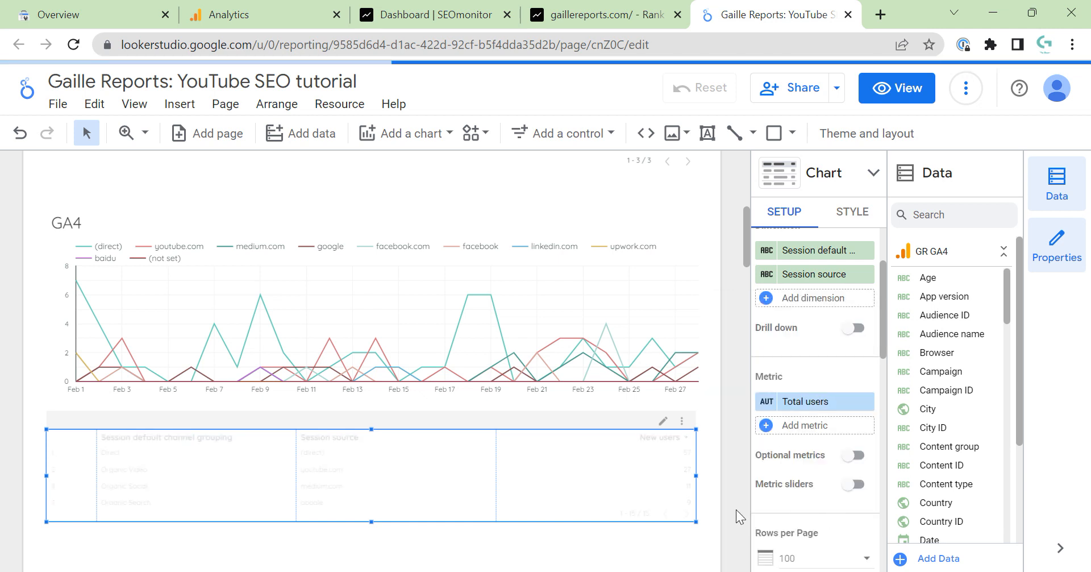
# Step: Preview the report in view mode to examine the GA4 table's channel groupings, and return to editing
pyautogui.scroll(-10, 819, 466)
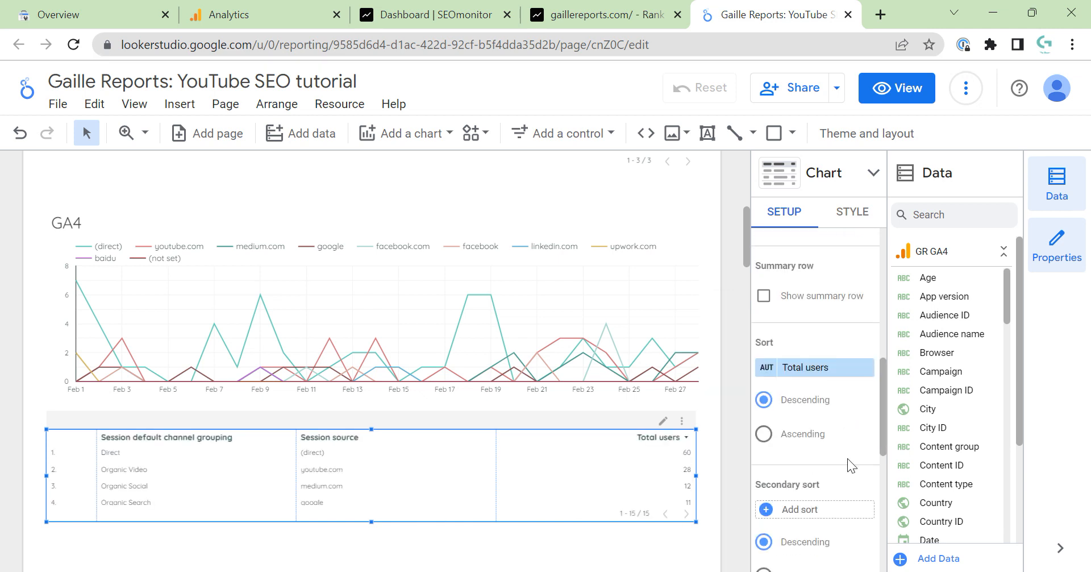
pyautogui.scroll(-2, 842, 452)
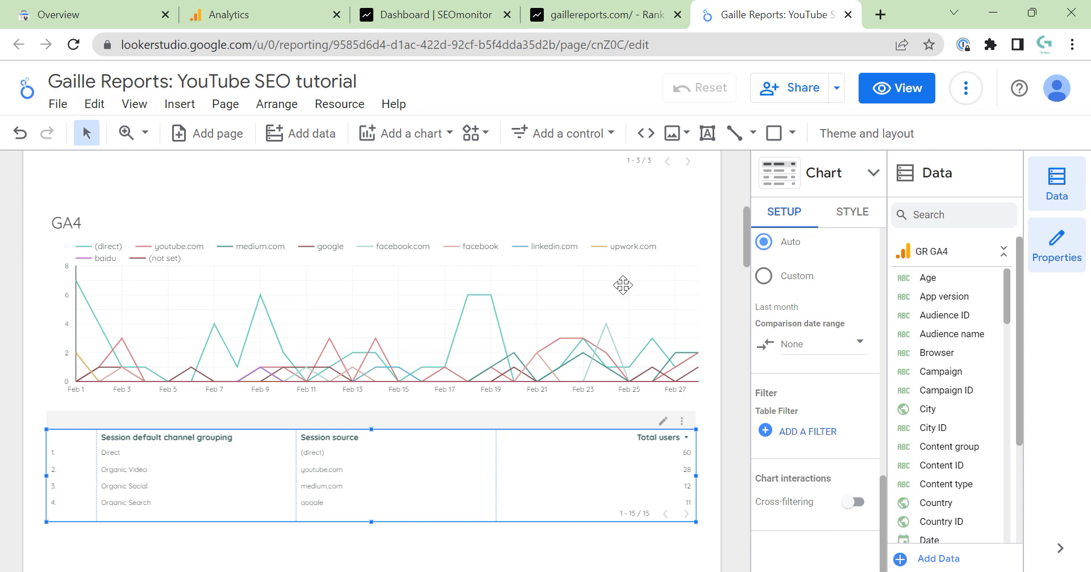
pyautogui.click(896, 88)
pyautogui.scroll(-4, 442, 404)
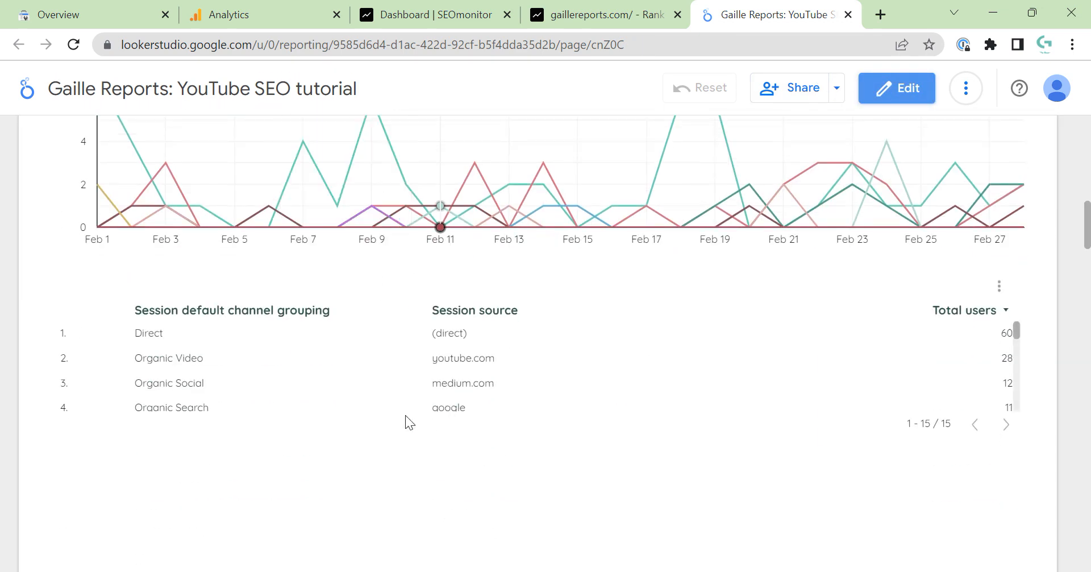
pyautogui.tripleClick(177, 301)
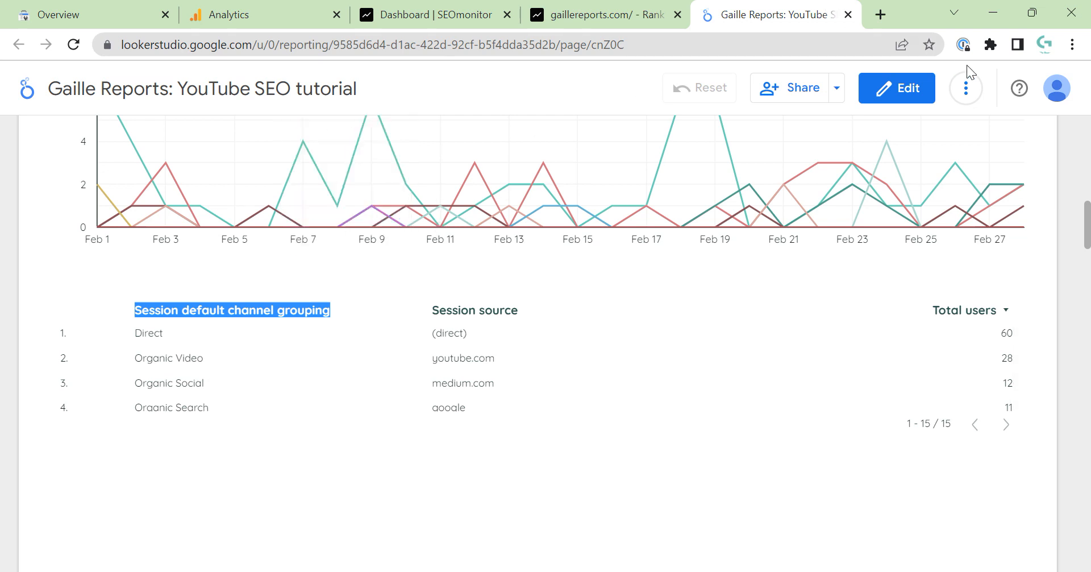
pyautogui.click(912, 89)
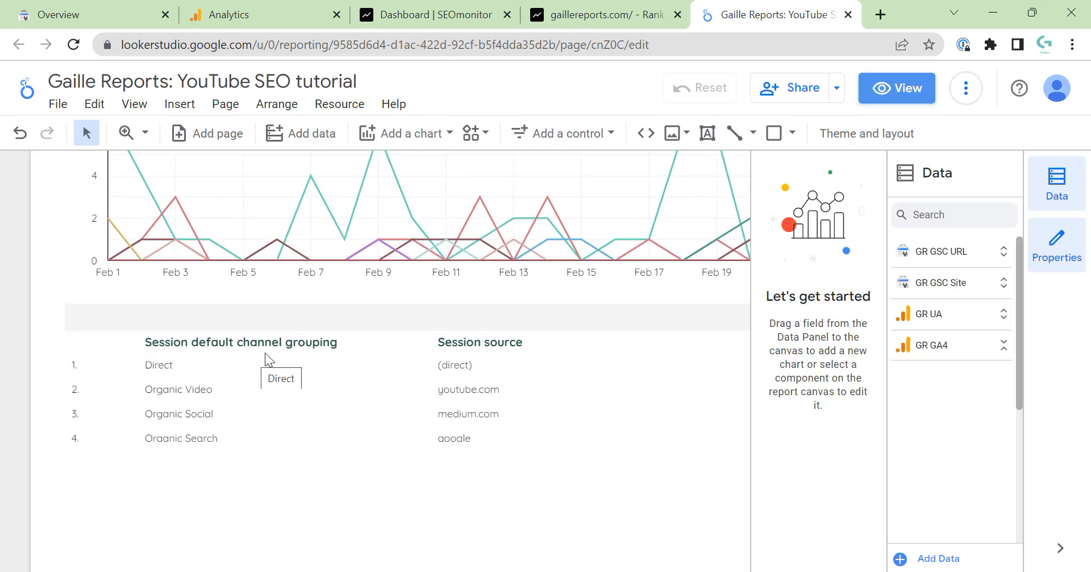
# Step: Start a new filter named GA4 Organic for the GA4 table
pyautogui.click(435, 298)
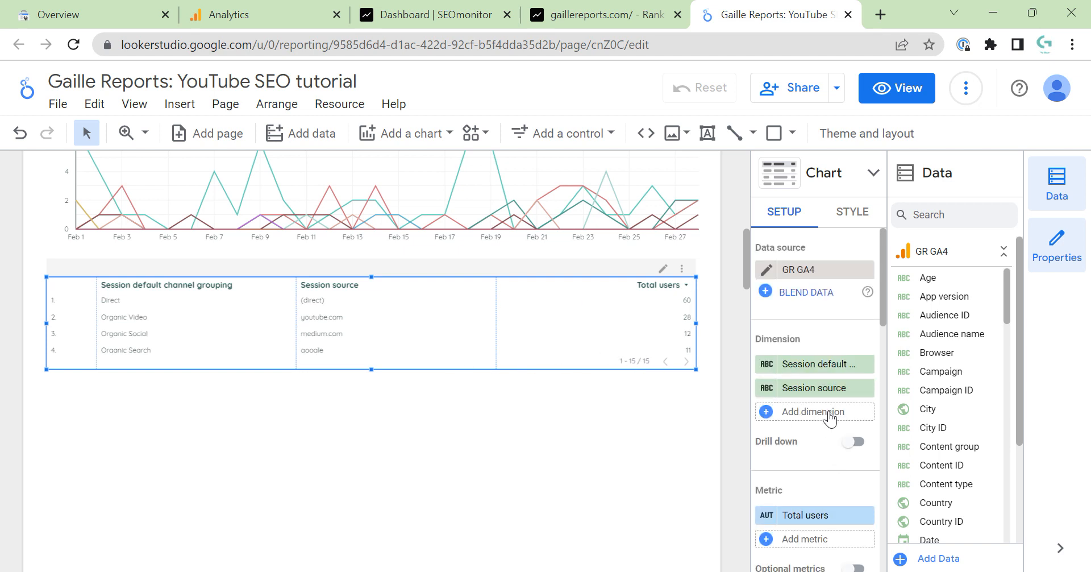
pyautogui.scroll(-10, 830, 418)
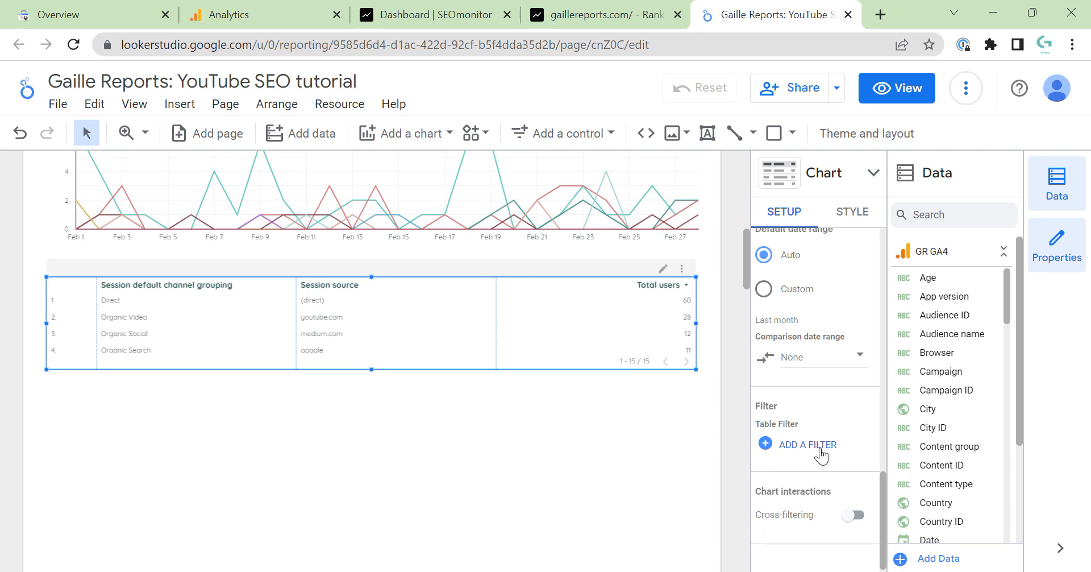
pyautogui.click(820, 445)
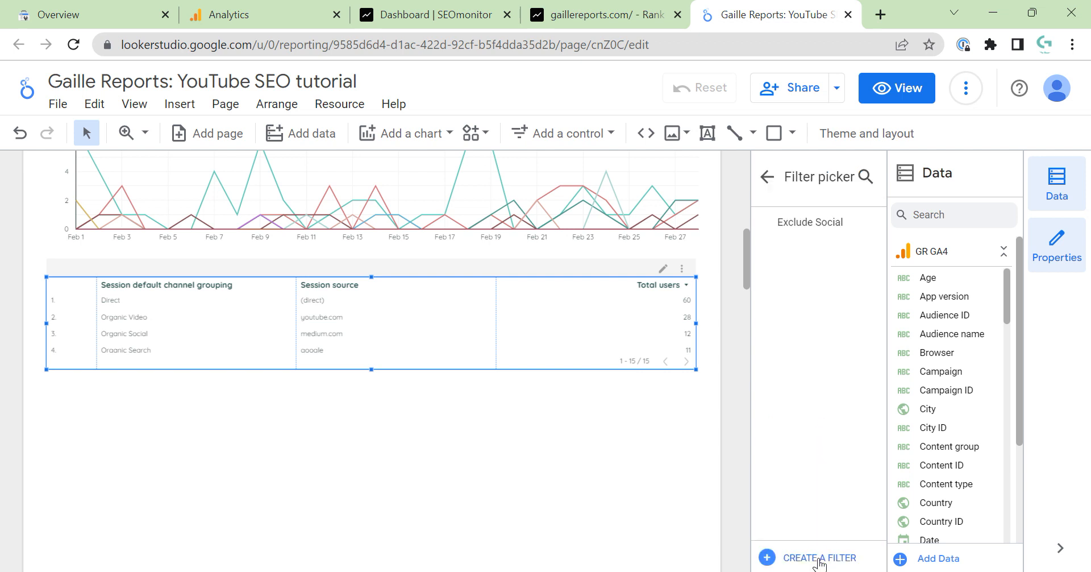
pyautogui.click(820, 558)
pyautogui.click(114, 354)
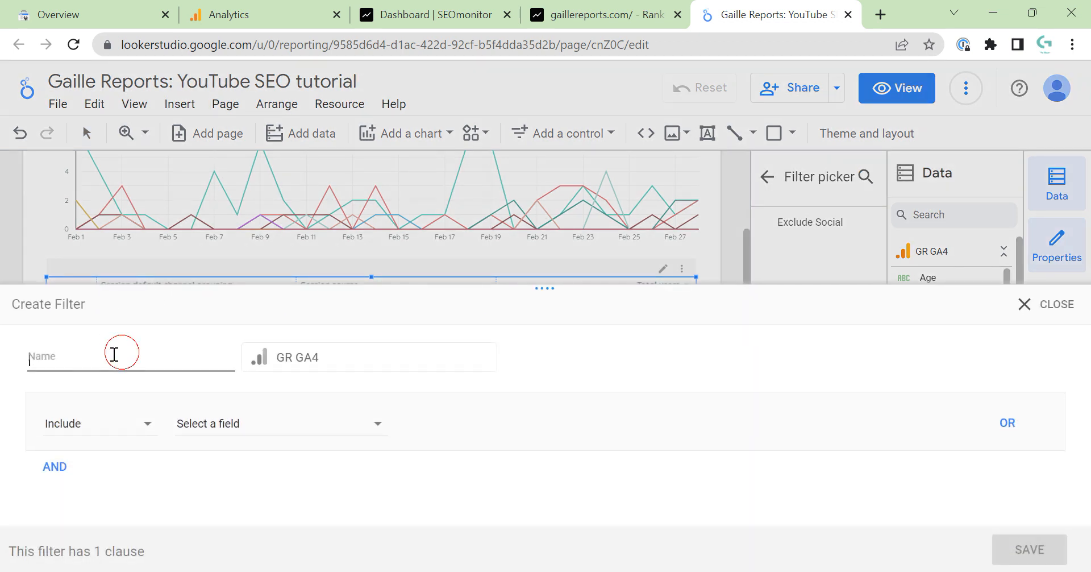
pyautogui.write('GA4 Organic')
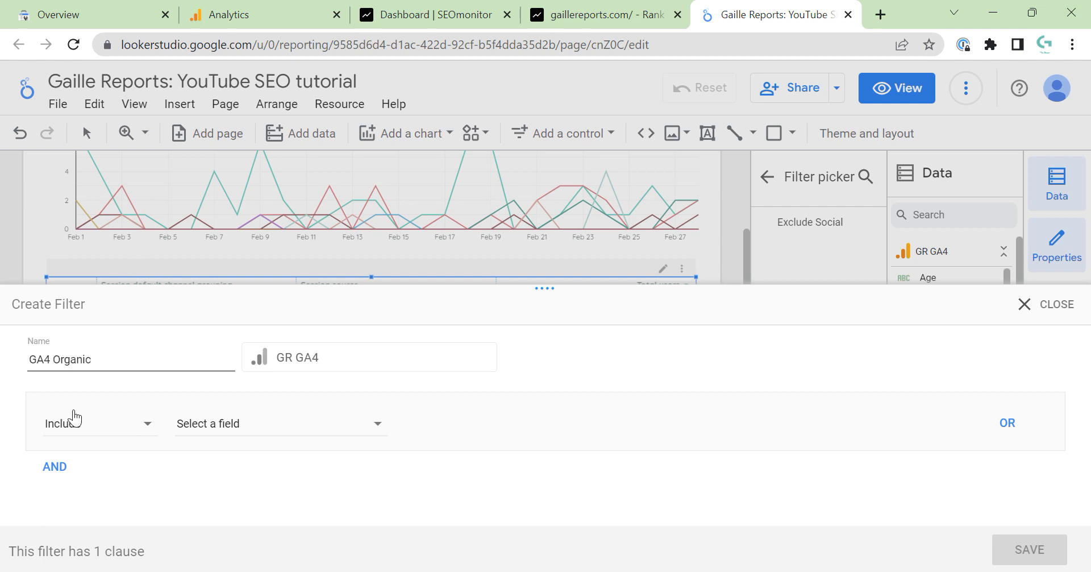
pyautogui.moveTo(545, 288); pyautogui.dragTo(545, 215)
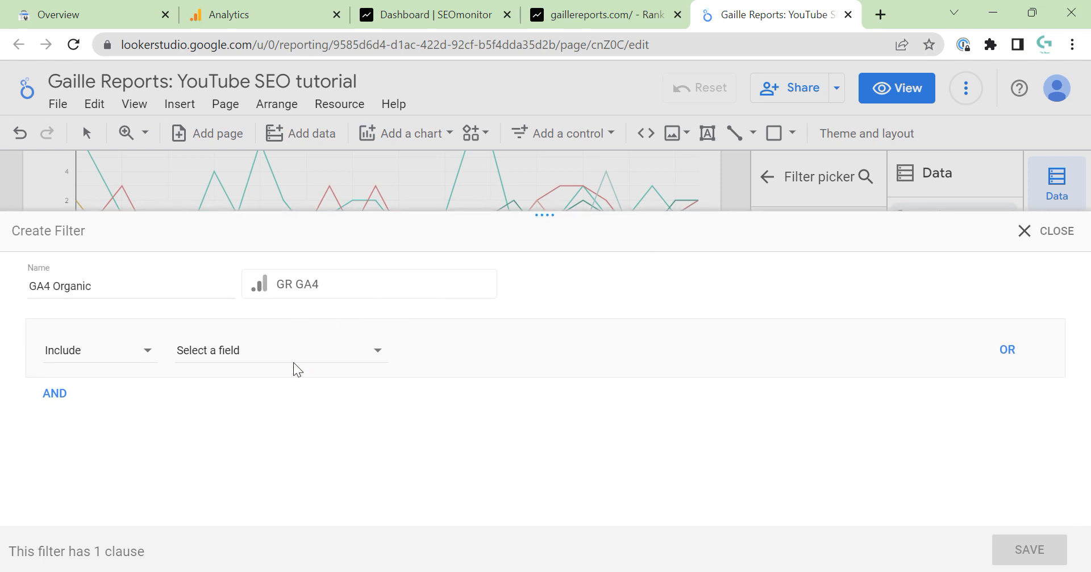
# Step: Make the filter include Session default channel grouping containing Organic, save it, and extend the GA4 table downward to fit its rows
pyautogui.click(259, 356)
pyautogui.click(224, 315)
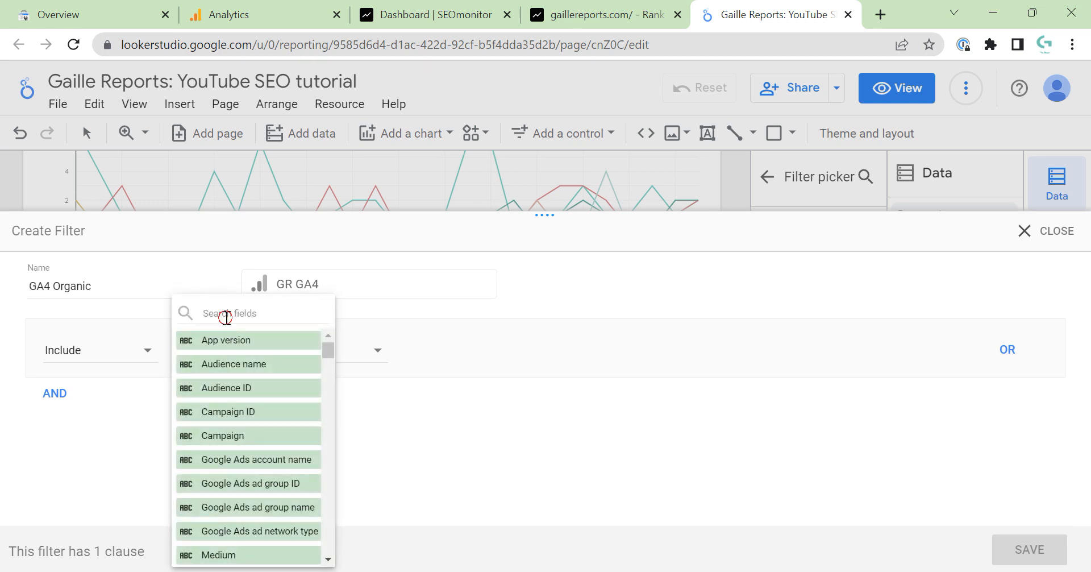
pyautogui.write('Session default channel grouping')
pyautogui.click(288, 346)
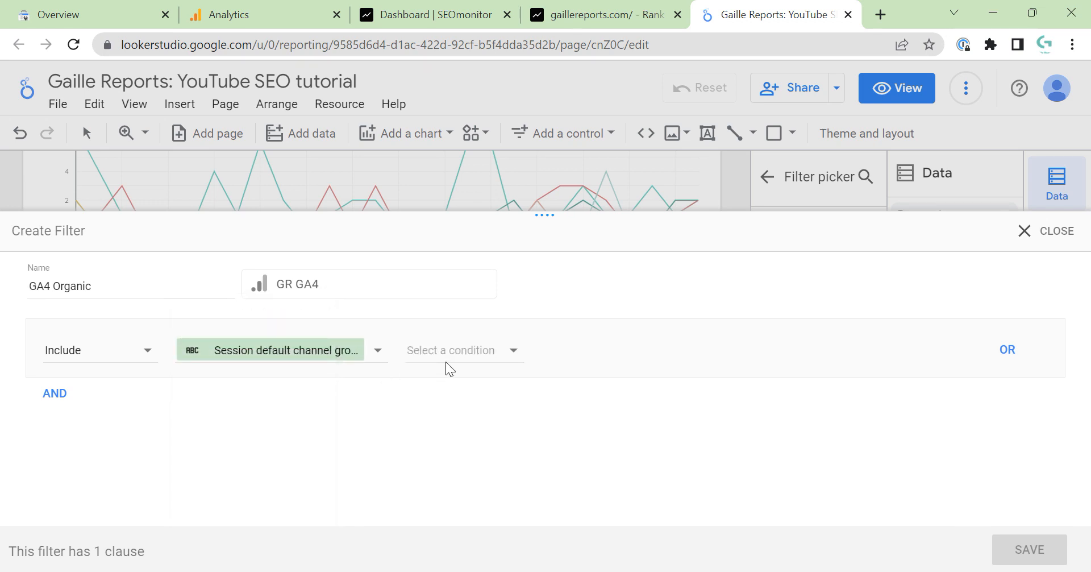
pyautogui.click(455, 357)
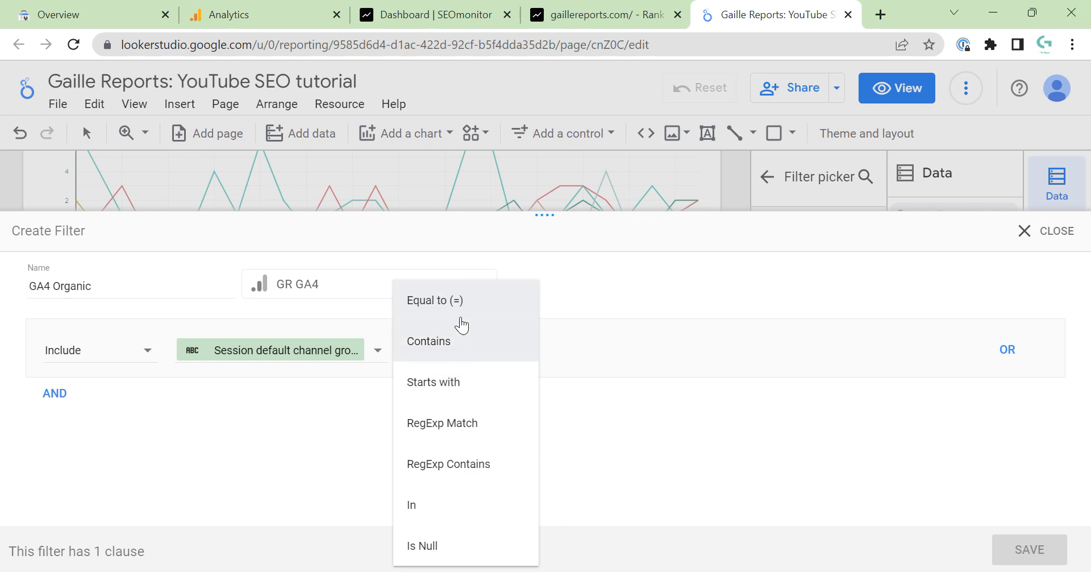
pyautogui.click(442, 341)
pyautogui.write('O')
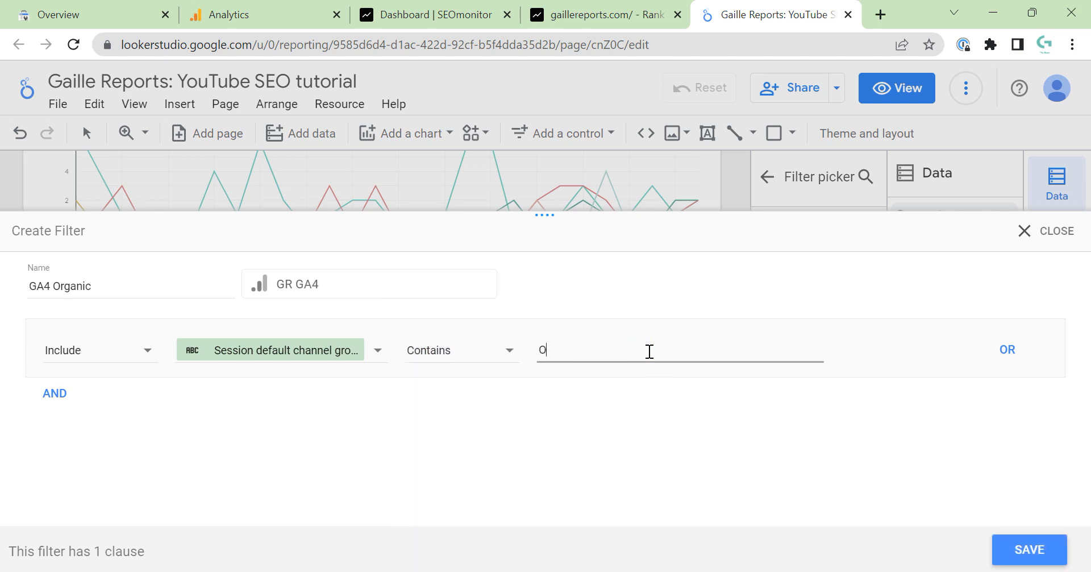
pyautogui.write('rganic')
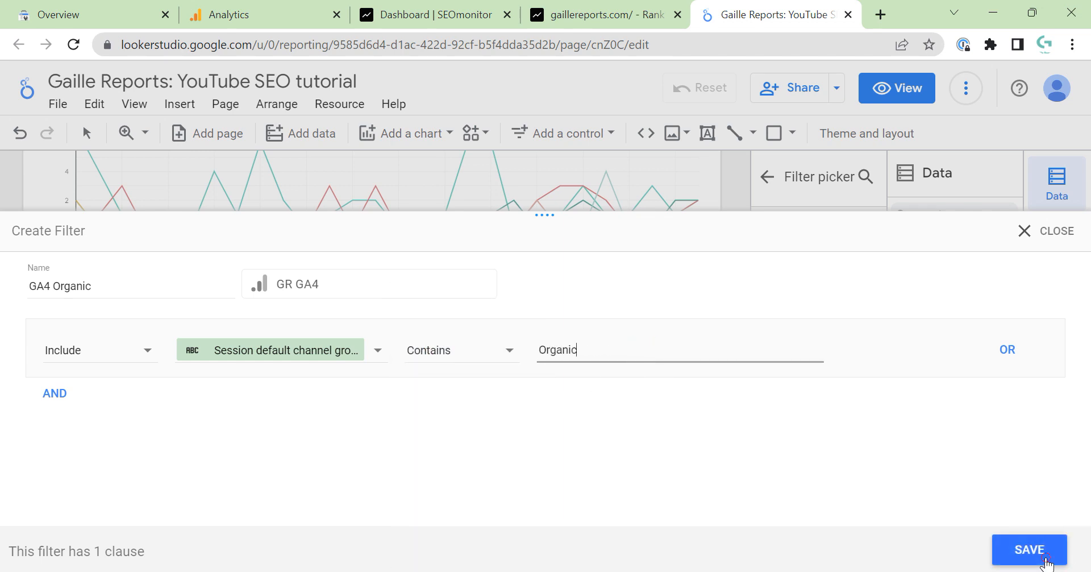
pyautogui.click(1032, 551)
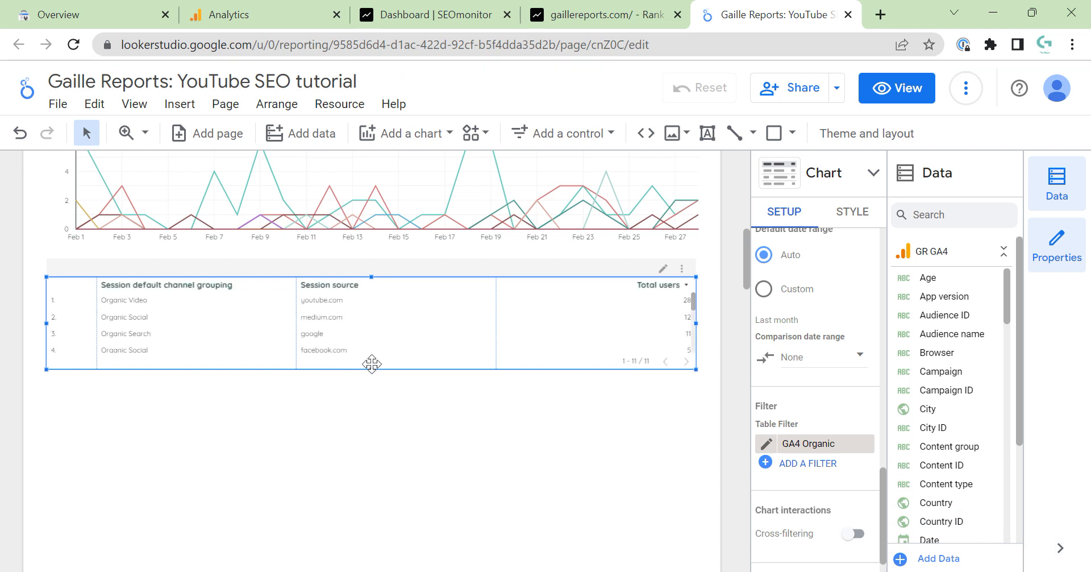
pyautogui.moveTo(369, 370); pyautogui.dragTo(373, 486)
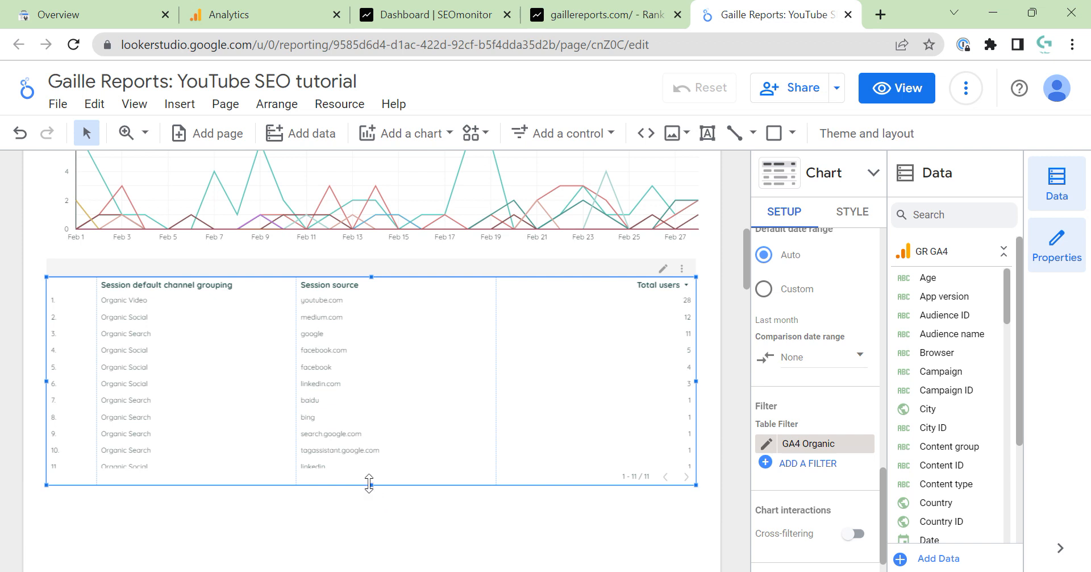
pyautogui.moveTo(368, 482); pyautogui.dragTo(392, 500)
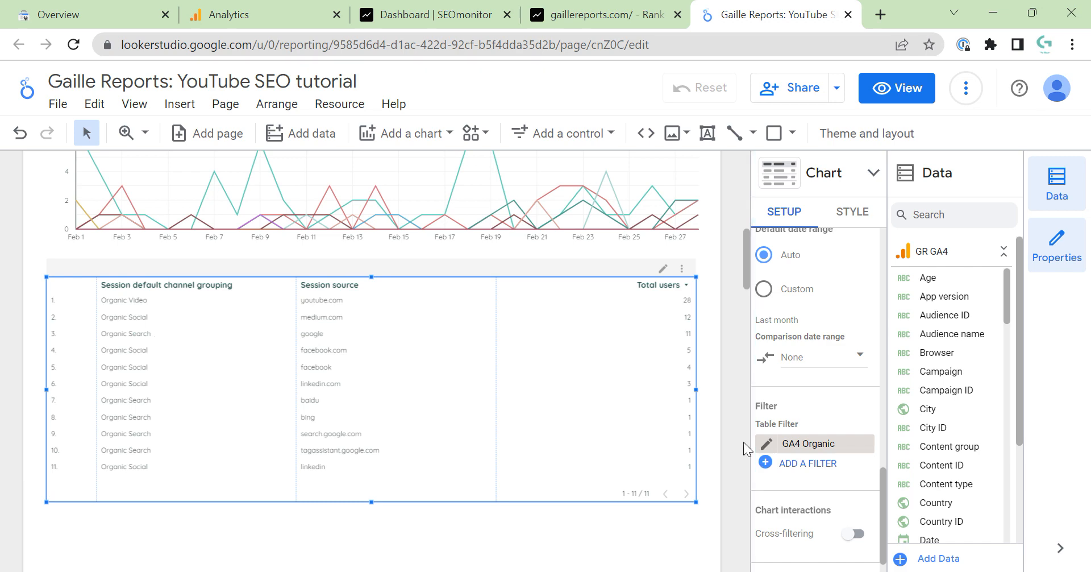
# Step: Change the GA4 Organic filter's value to Organic Search and shorten the GA4 table to fit its rows
pyautogui.click(769, 444)
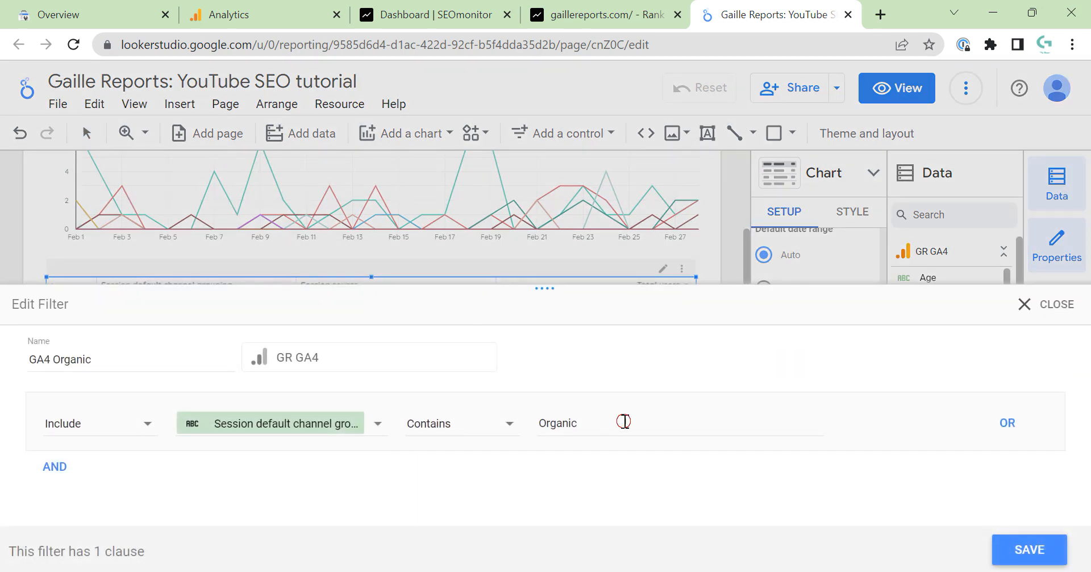
pyautogui.click(617, 424)
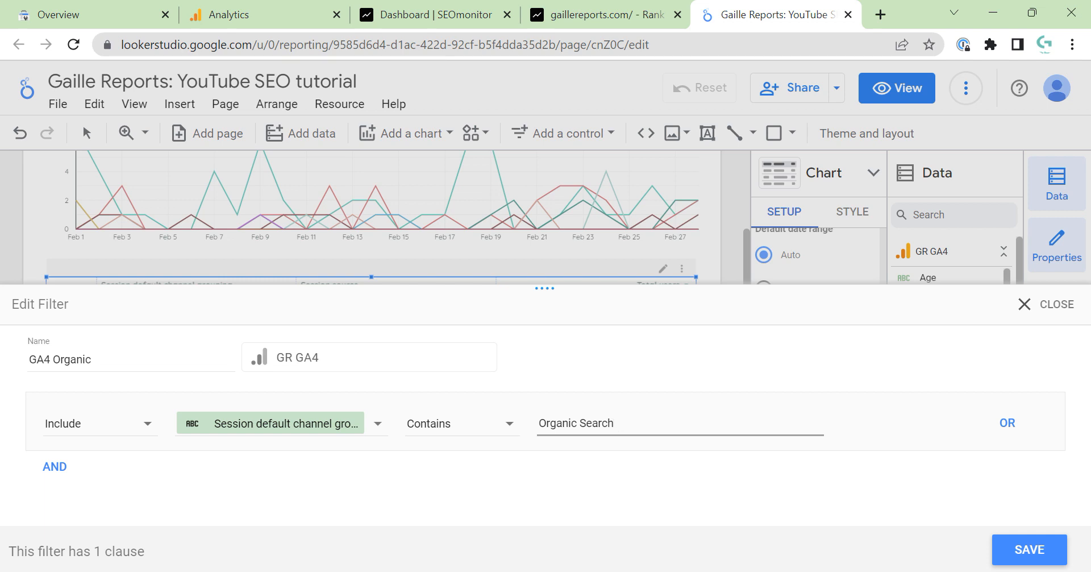
pyautogui.click(1023, 550)
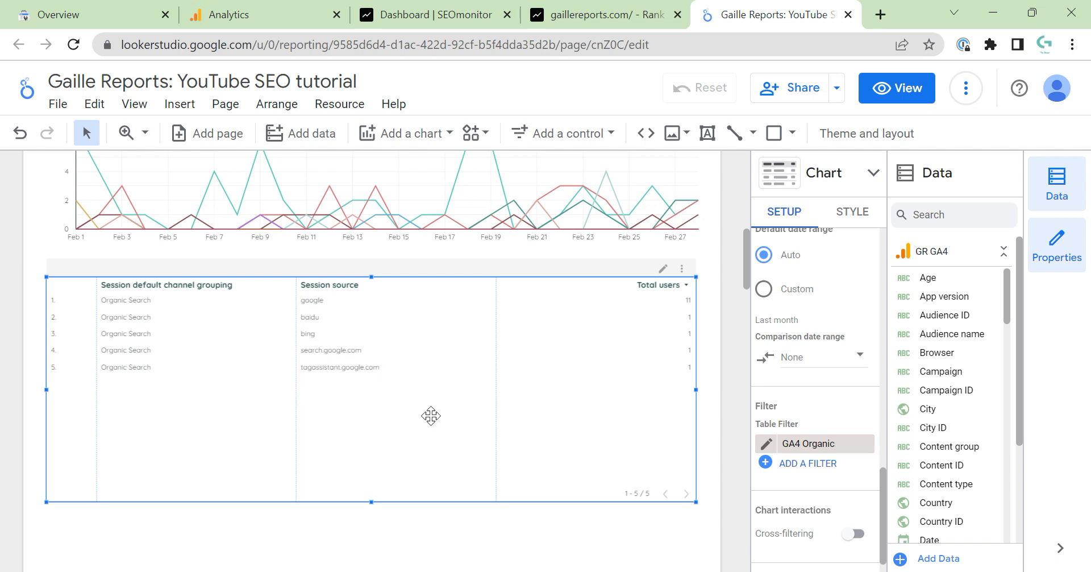
pyautogui.moveTo(370, 500); pyautogui.dragTo(383, 403)
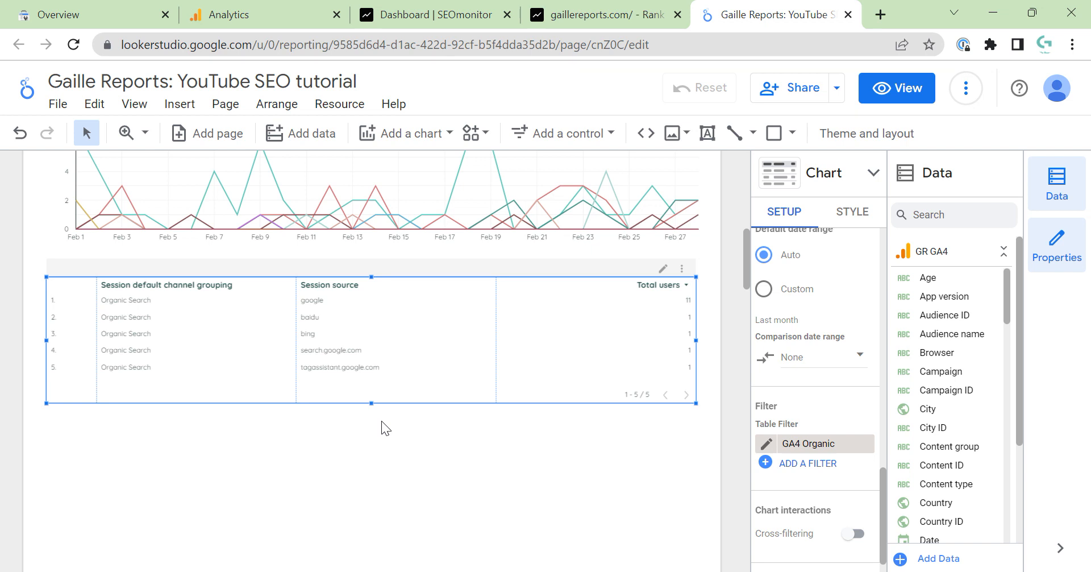
# Step: Apply the existing GA4 Organic filter to the GA4 time series chart
pyautogui.click(514, 176)
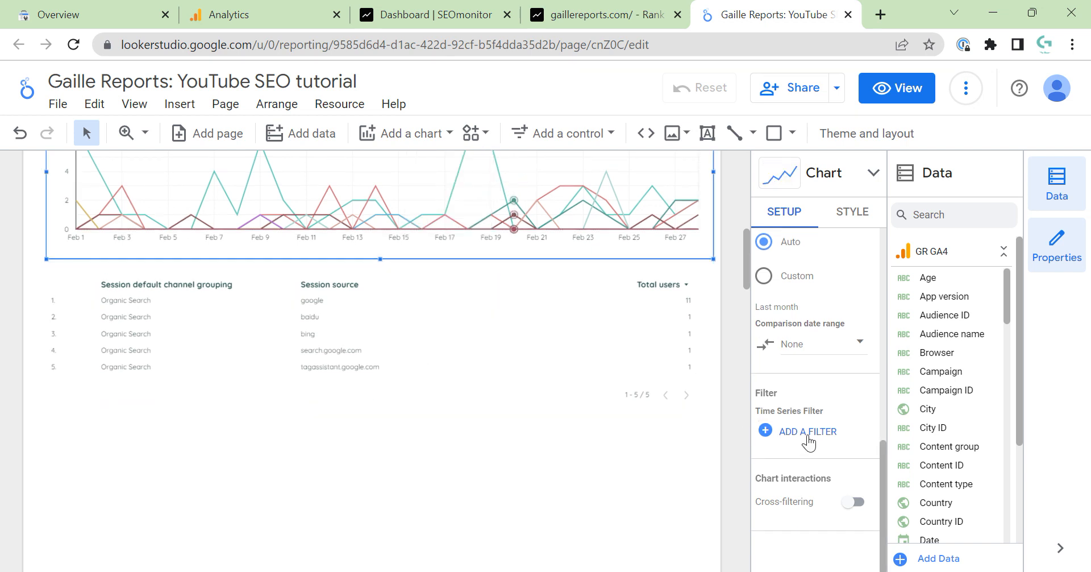
pyautogui.click(809, 439)
pyautogui.click(799, 252)
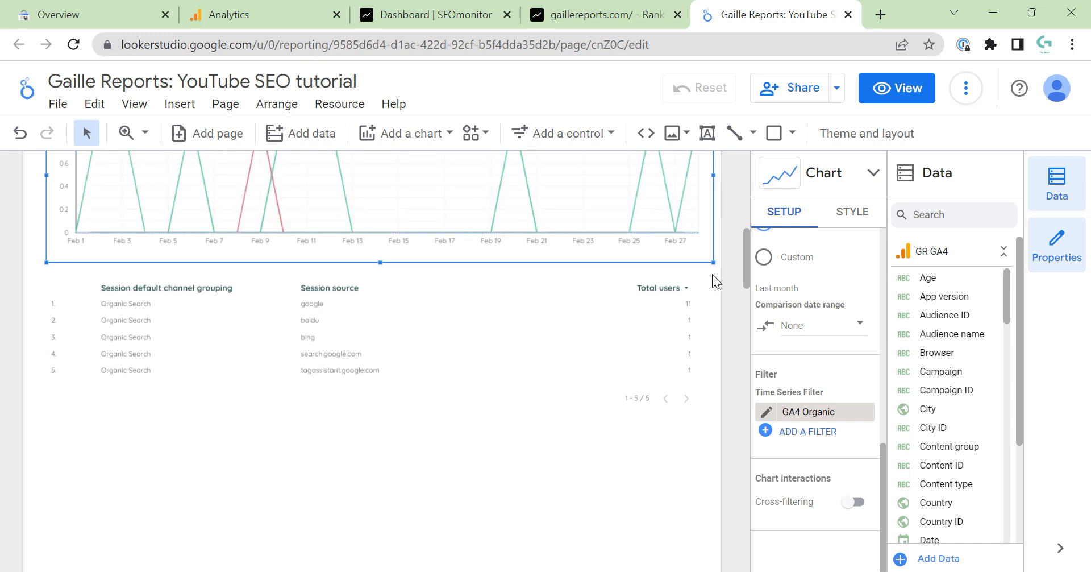
pyautogui.scroll(2, 712, 274)
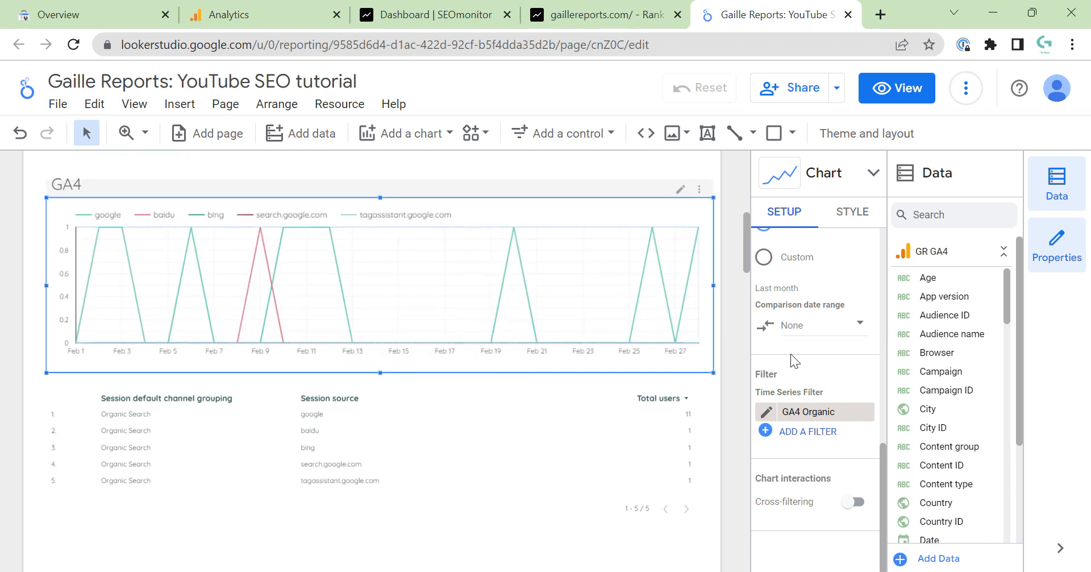
pyautogui.scroll(6, 790, 354)
pyautogui.scroll(4, 825, 335)
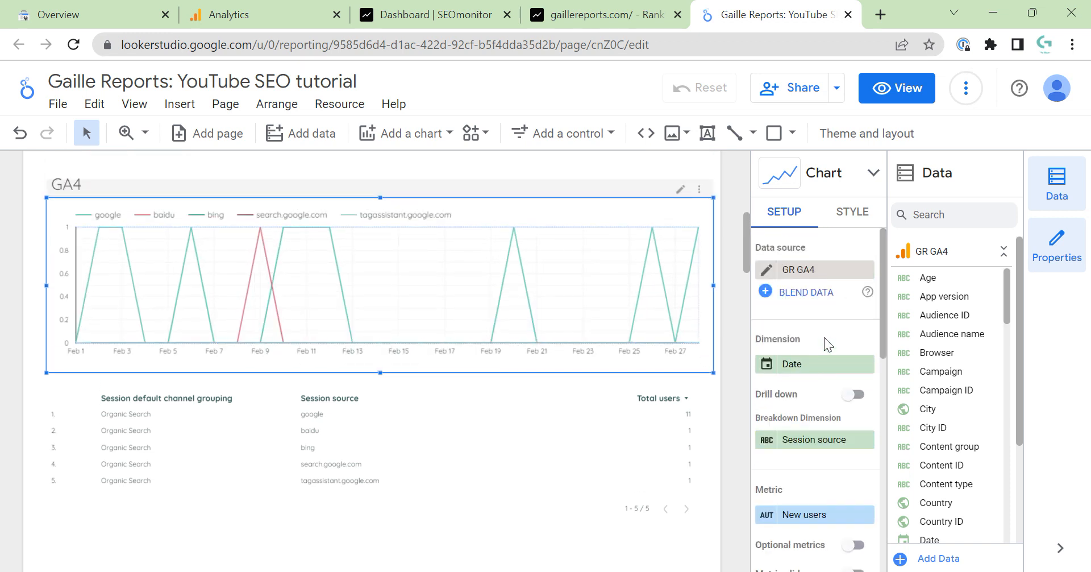
pyautogui.click(725, 340)
pyautogui.scroll(-1, 693, 428)
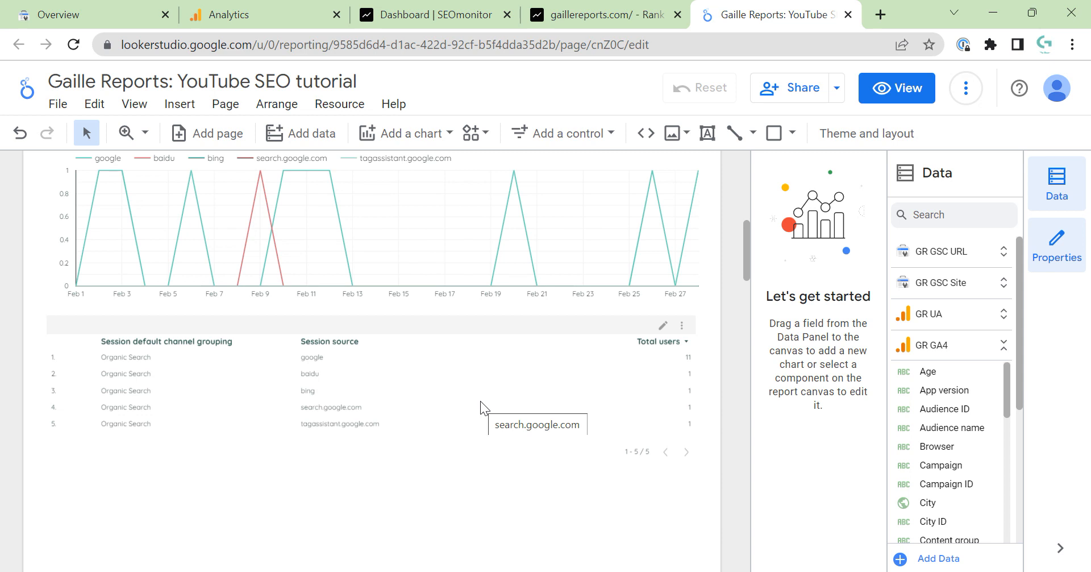
# Step: Show a summary row in the GA4 table
pyautogui.click(610, 219)
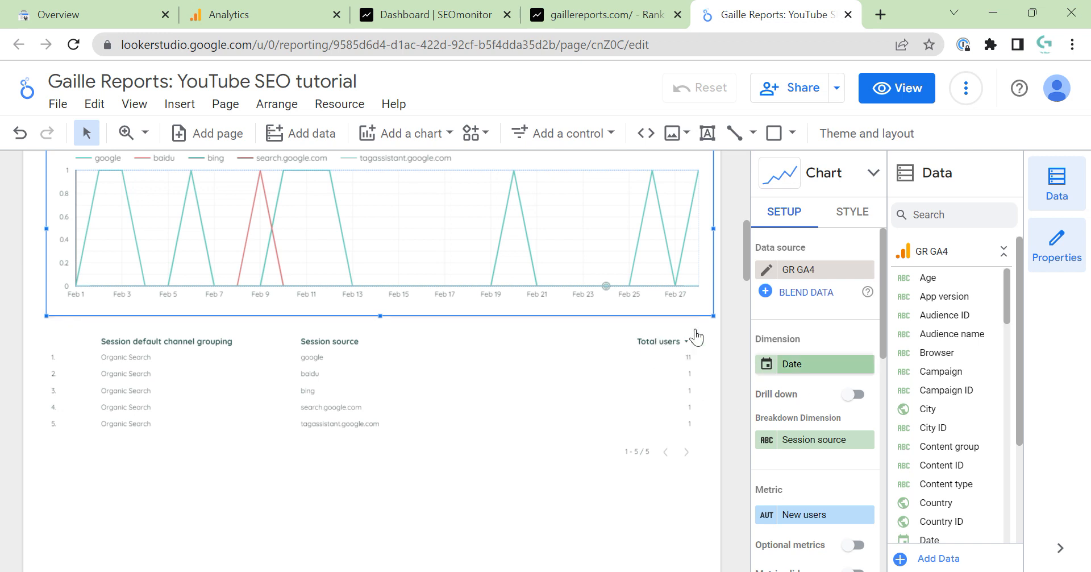
pyautogui.click(551, 402)
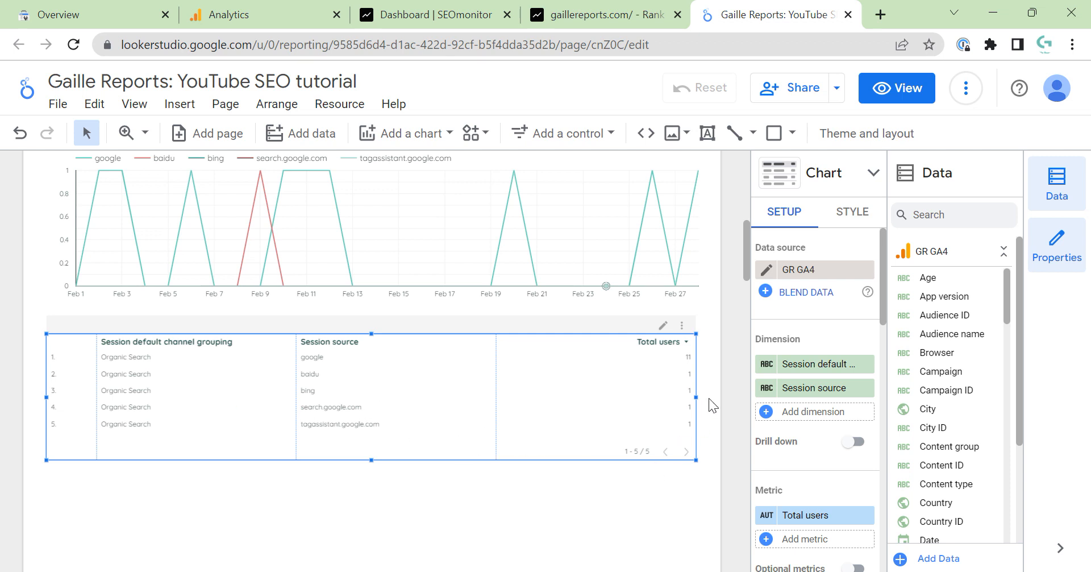
pyautogui.scroll(-6, 818, 460)
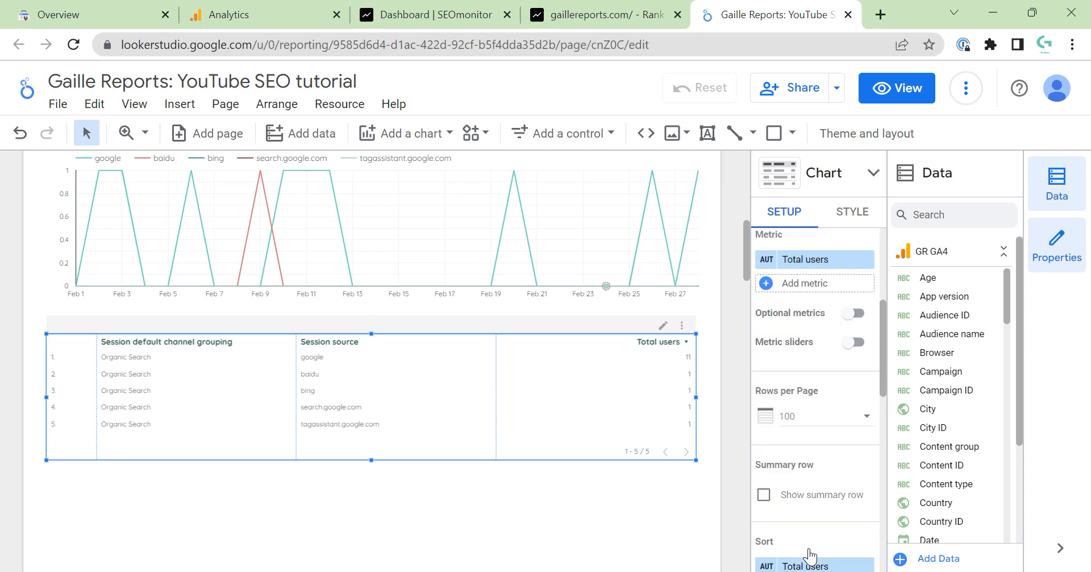
pyautogui.click(796, 409)
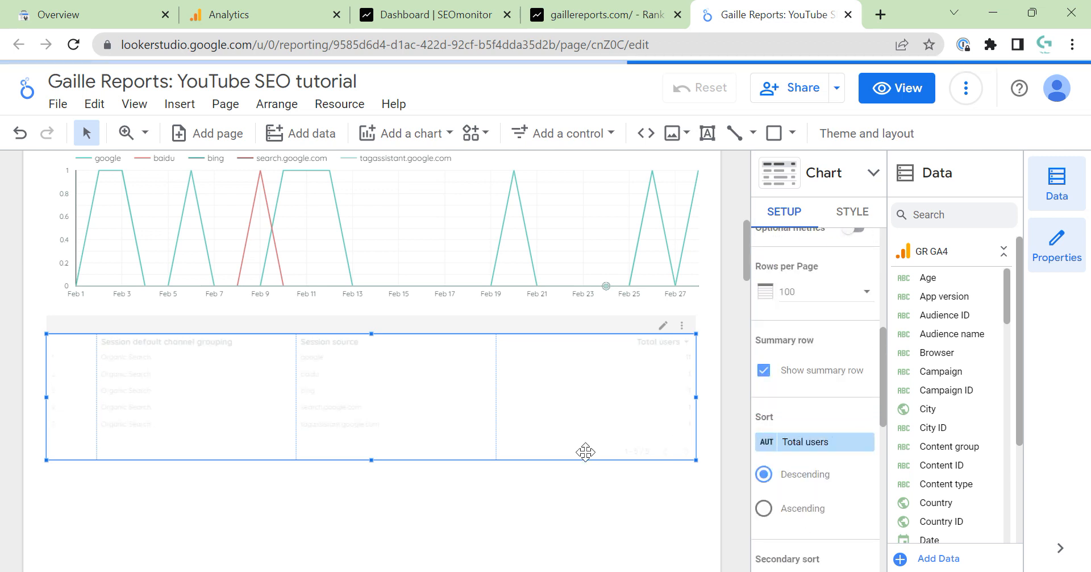
pyautogui.scroll(5, 730, 323)
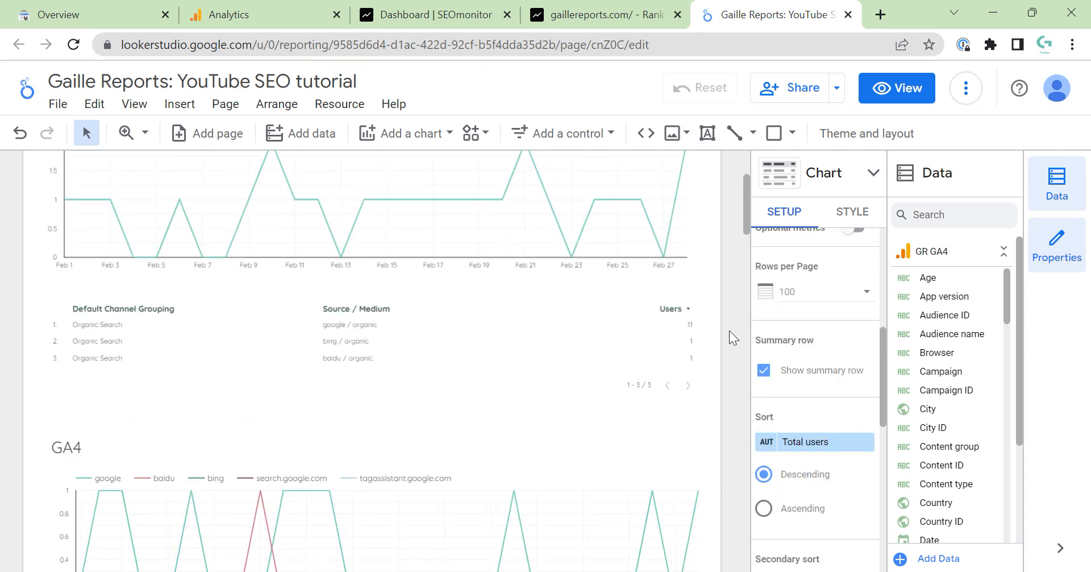
pyautogui.scroll(-5, 729, 329)
pyautogui.scroll(-1, 695, 467)
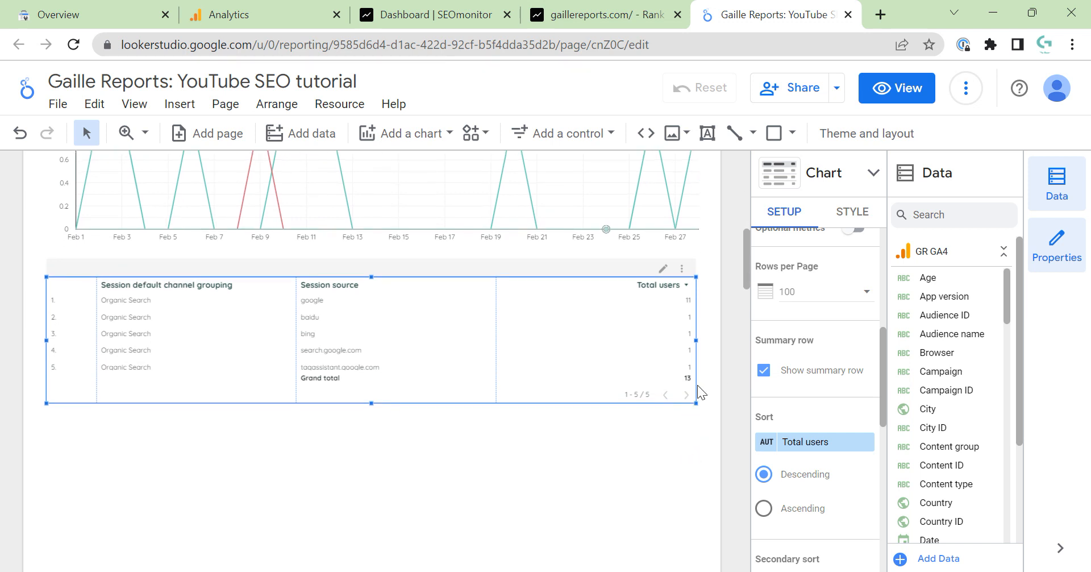
# Step: Show a summary row in the Universal Analytics table and extend the table downward to fit it
pyautogui.scroll(6, 697, 384)
pyautogui.click(648, 404)
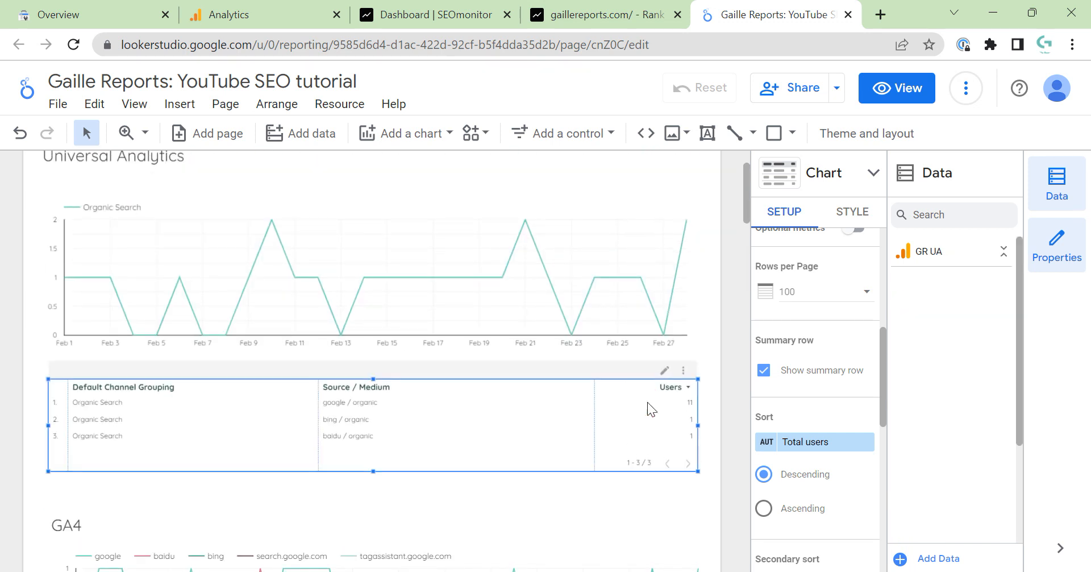
pyautogui.scroll(1, 796, 483)
pyautogui.click(764, 407)
pyautogui.scroll(-1, 756, 432)
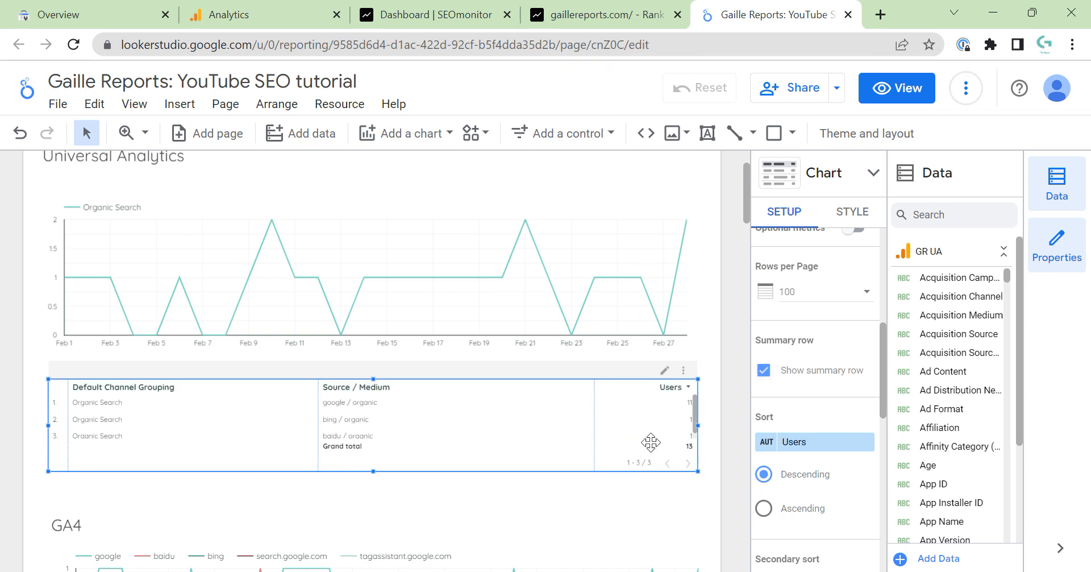
pyautogui.moveTo(373, 472); pyautogui.dragTo(372, 492)
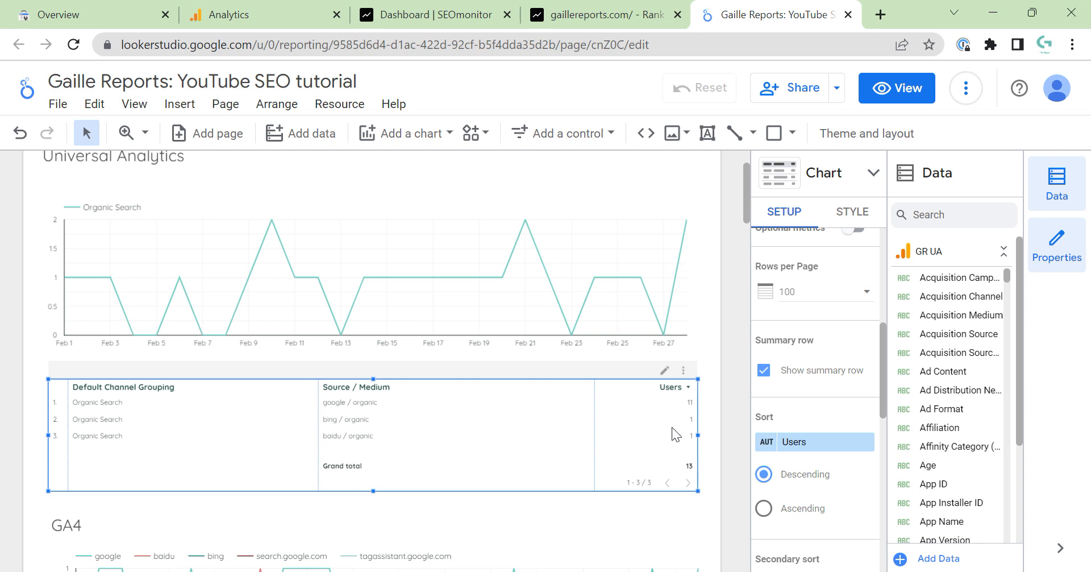
# Step: Compare the data source, dimensions, metric and listed sources of the Universal Analytics table with those of the GA4 table
pyautogui.scroll(2, 449, 426)
pyautogui.scroll(-3, 445, 424)
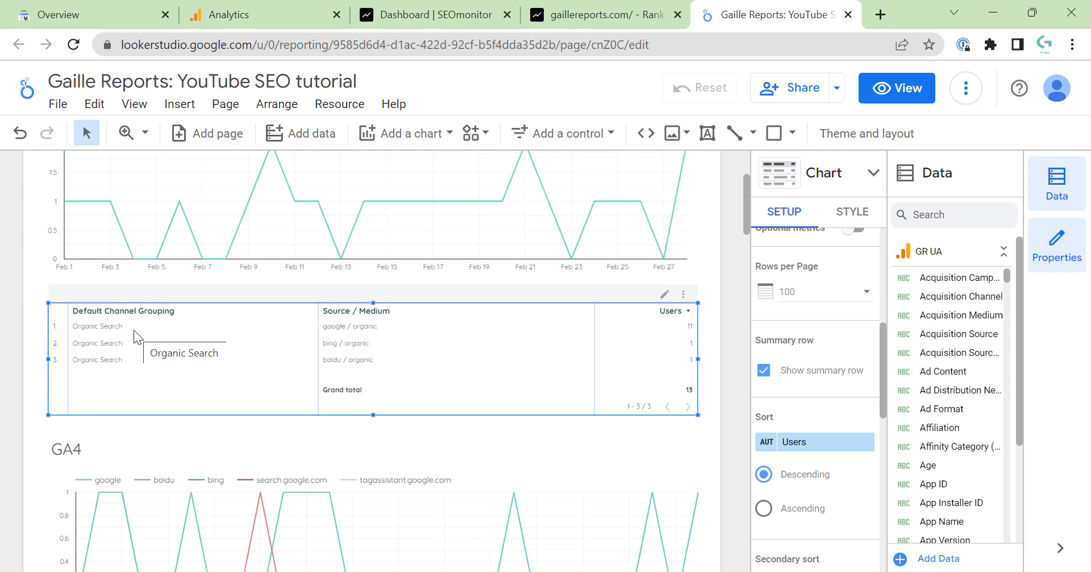
pyautogui.scroll(5, 845, 302)
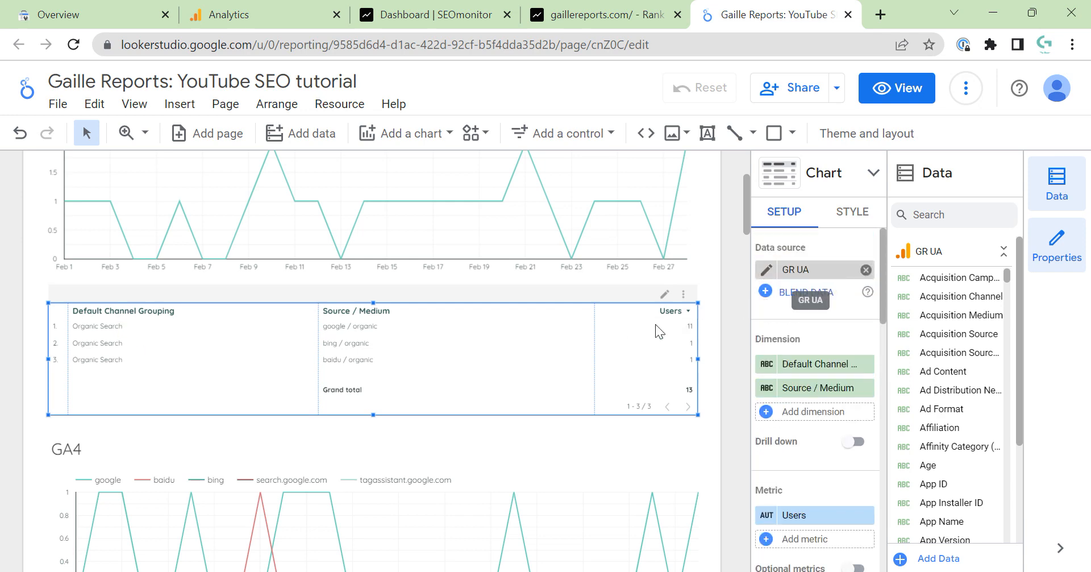
pyautogui.scroll(-10, 568, 352)
pyautogui.click(227, 290)
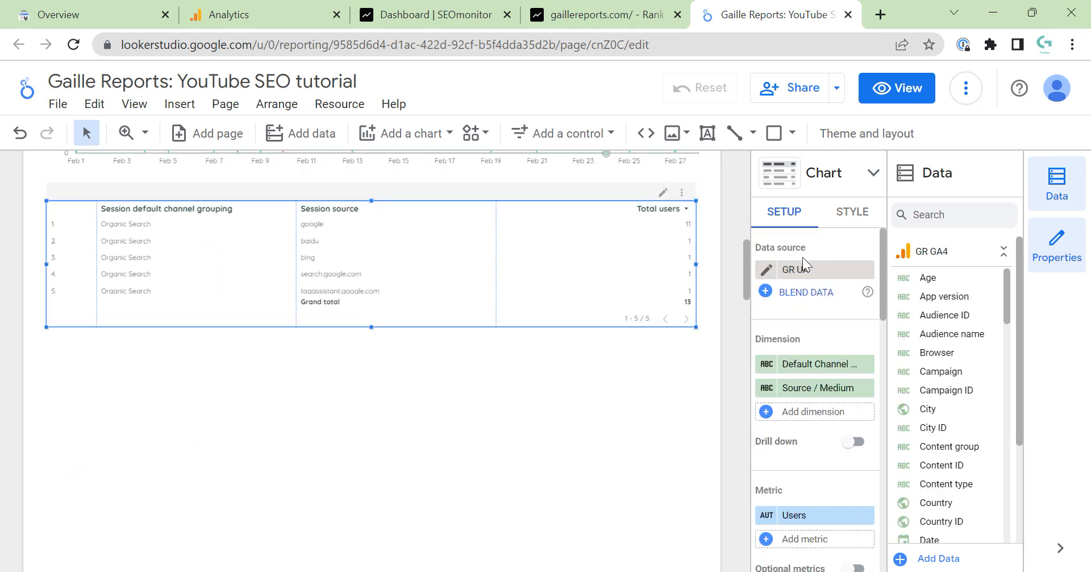
pyautogui.scroll(6, 264, 398)
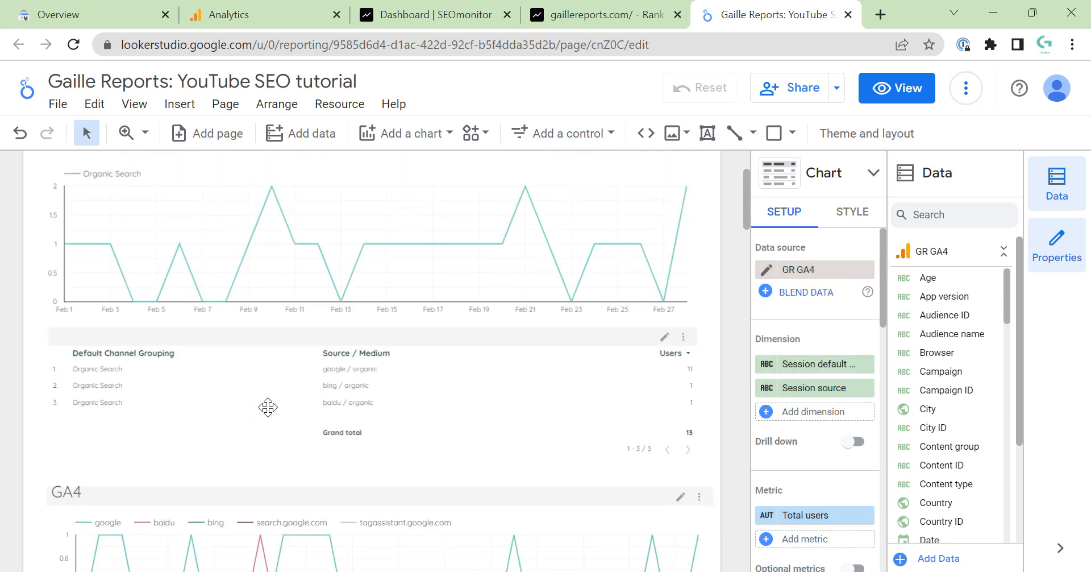
pyautogui.click(142, 395)
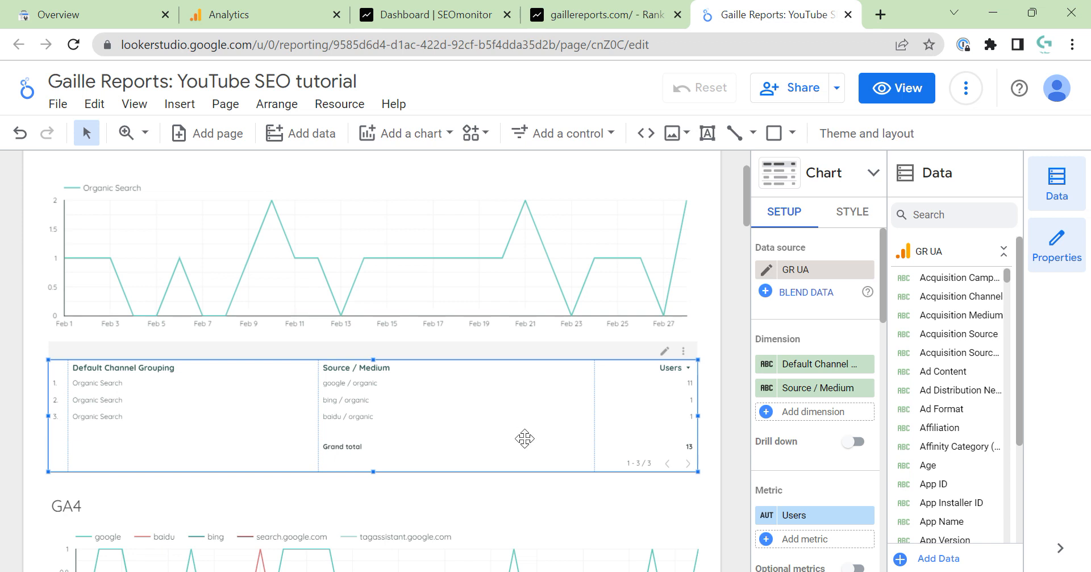
pyautogui.scroll(2, 729, 366)
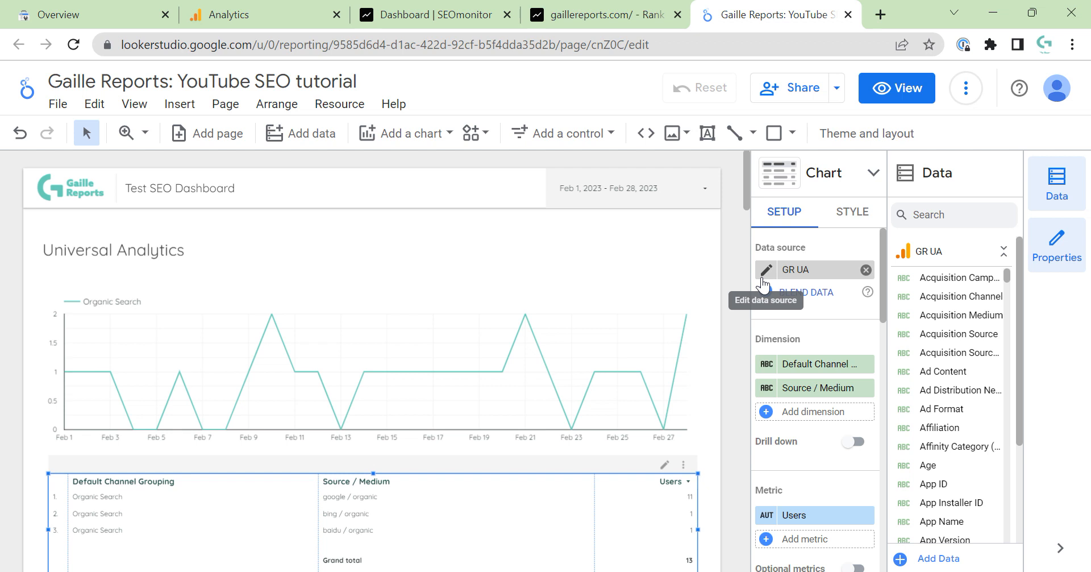
# Step: Collapse the GR UA field list and review the data sources added to the report
pyautogui.click(1004, 251)
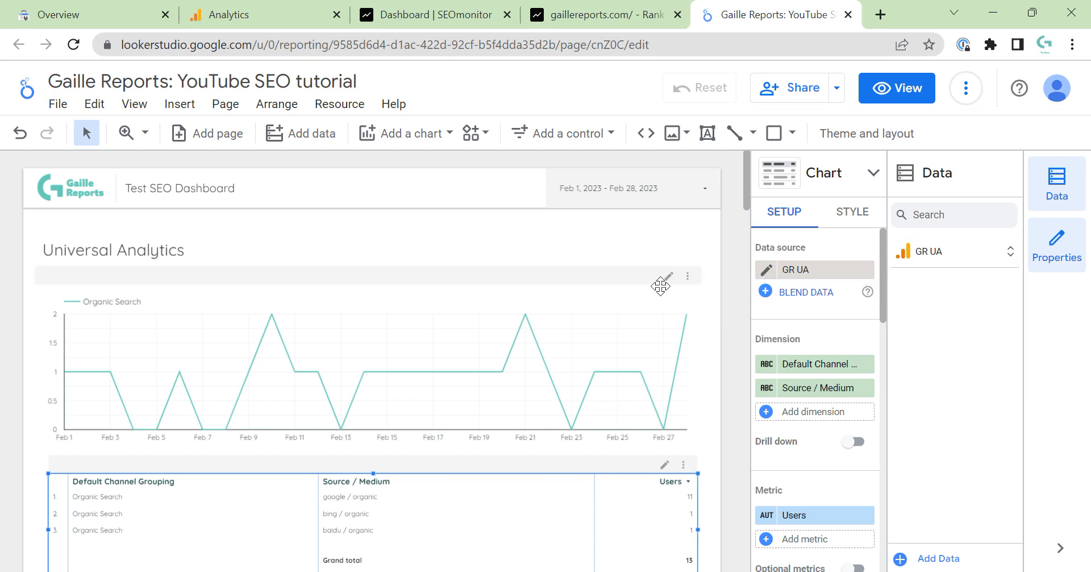
pyautogui.click(340, 103)
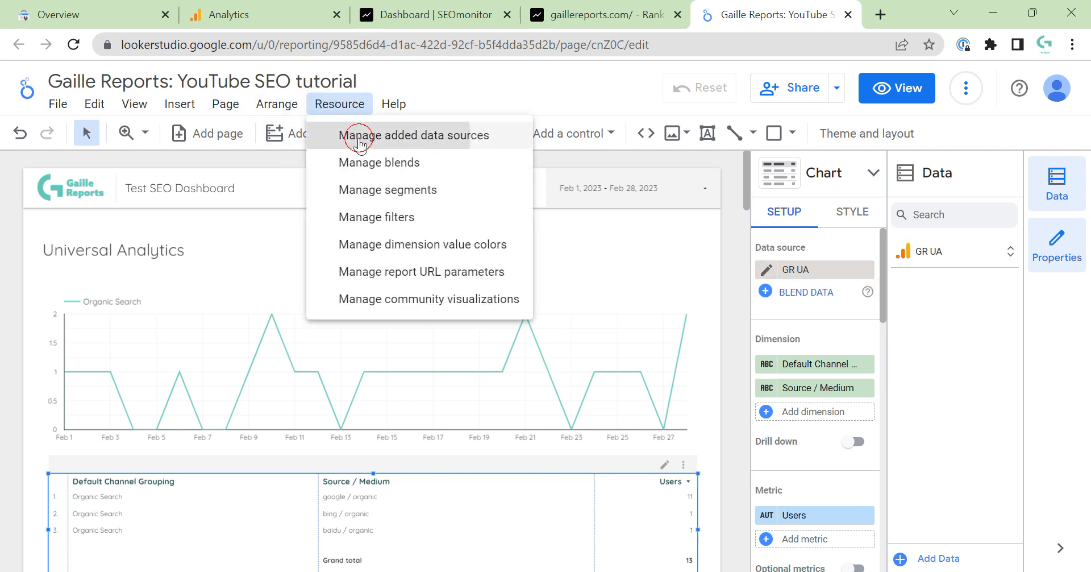
pyautogui.click(359, 138)
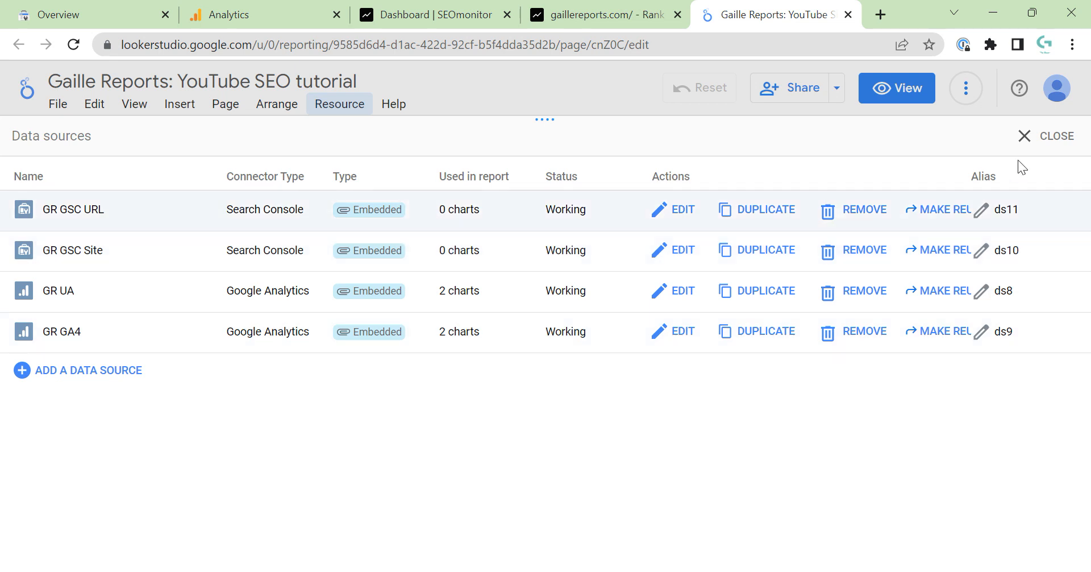
pyautogui.click(1025, 136)
pyautogui.click(420, 14)
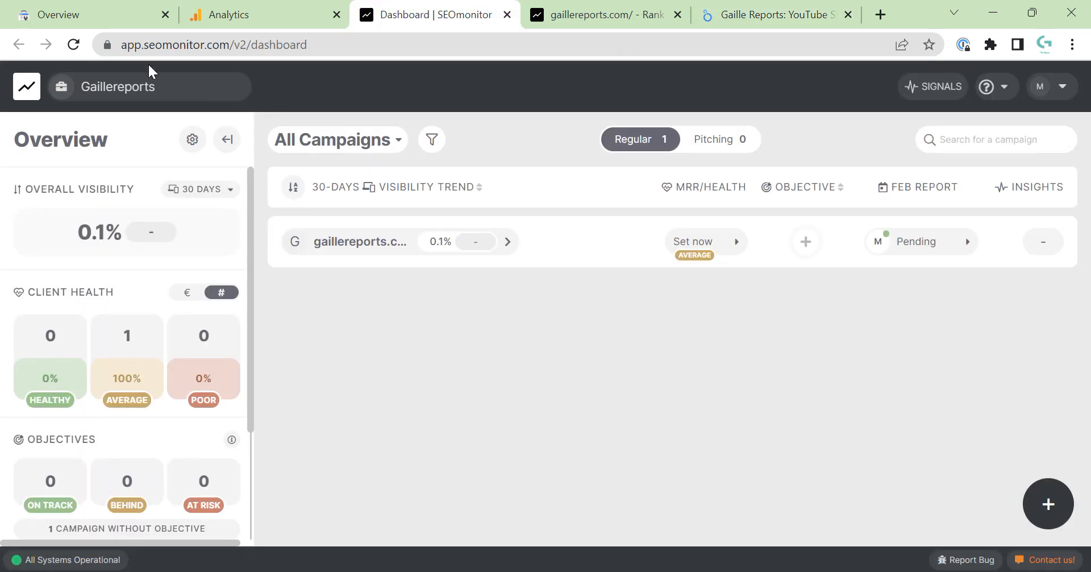
pyautogui.click(778, 12)
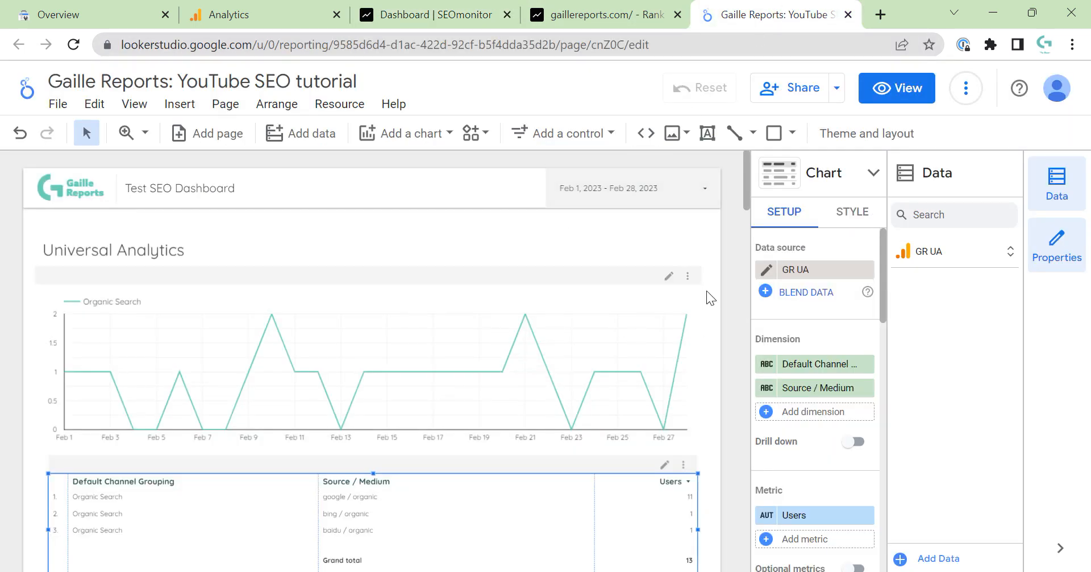
pyautogui.click(732, 308)
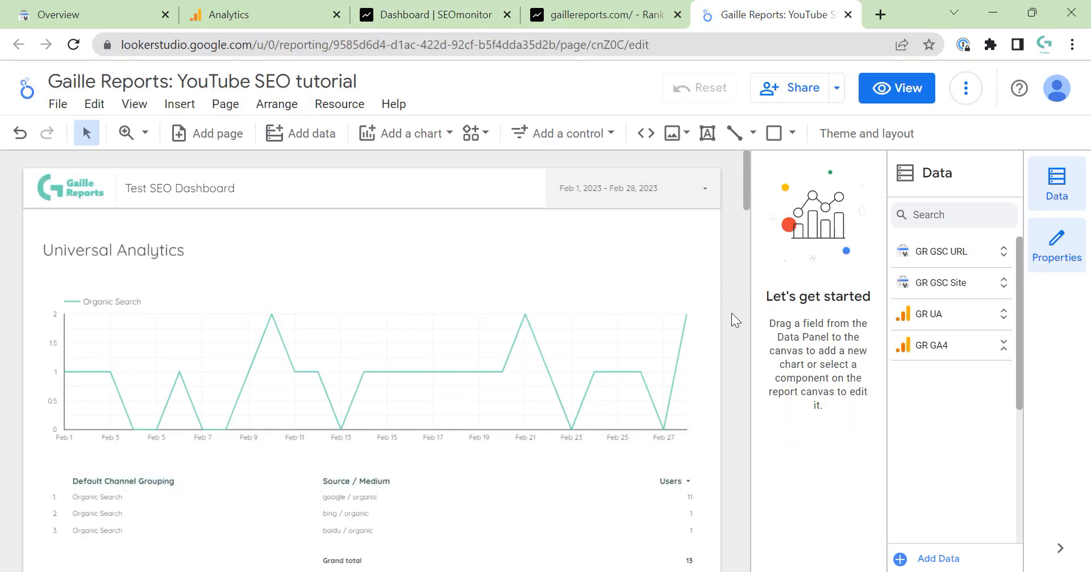
pyautogui.click(619, 316)
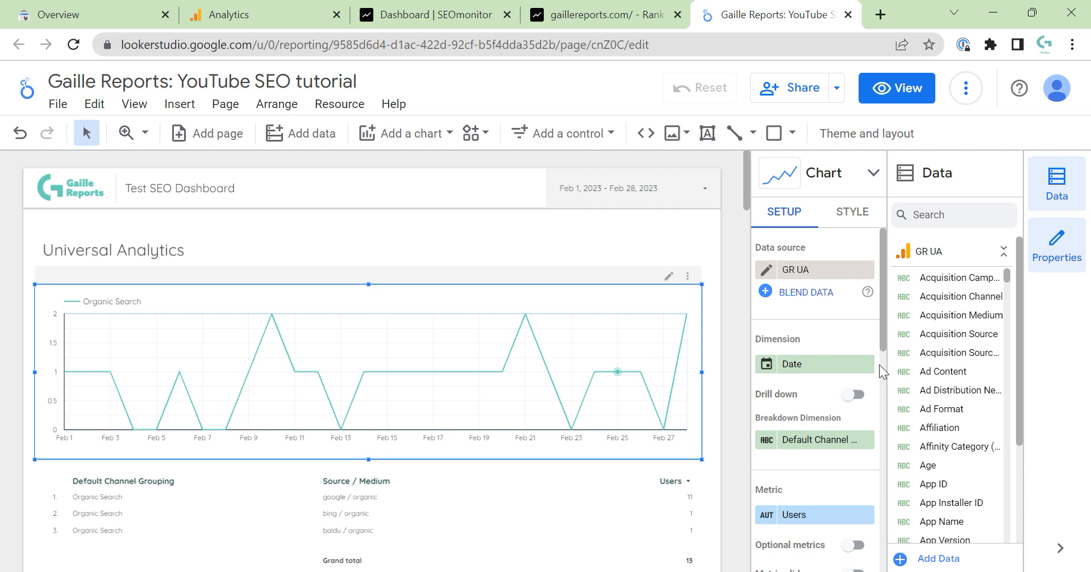
pyautogui.click(716, 375)
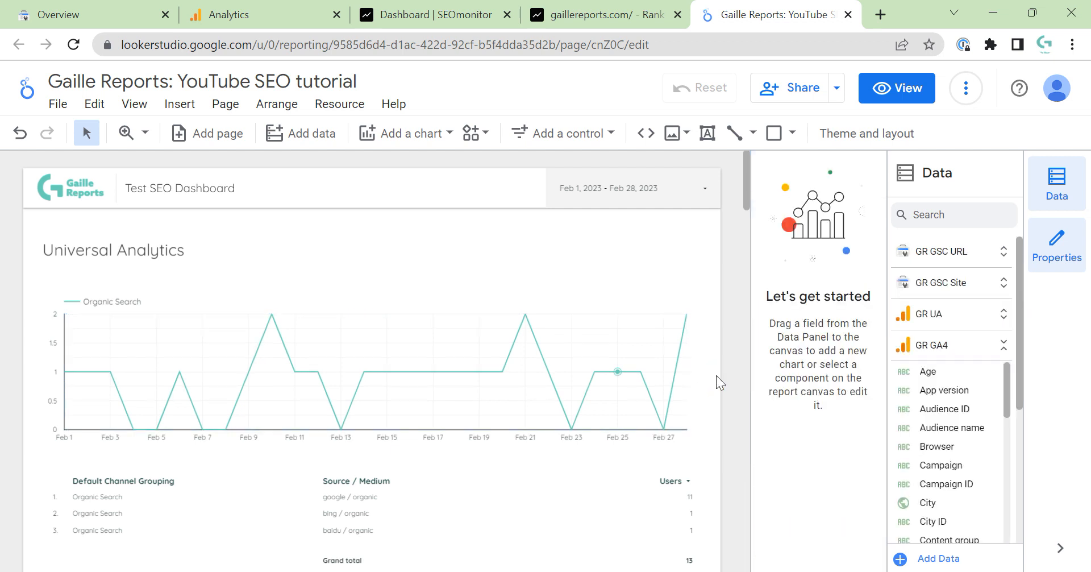